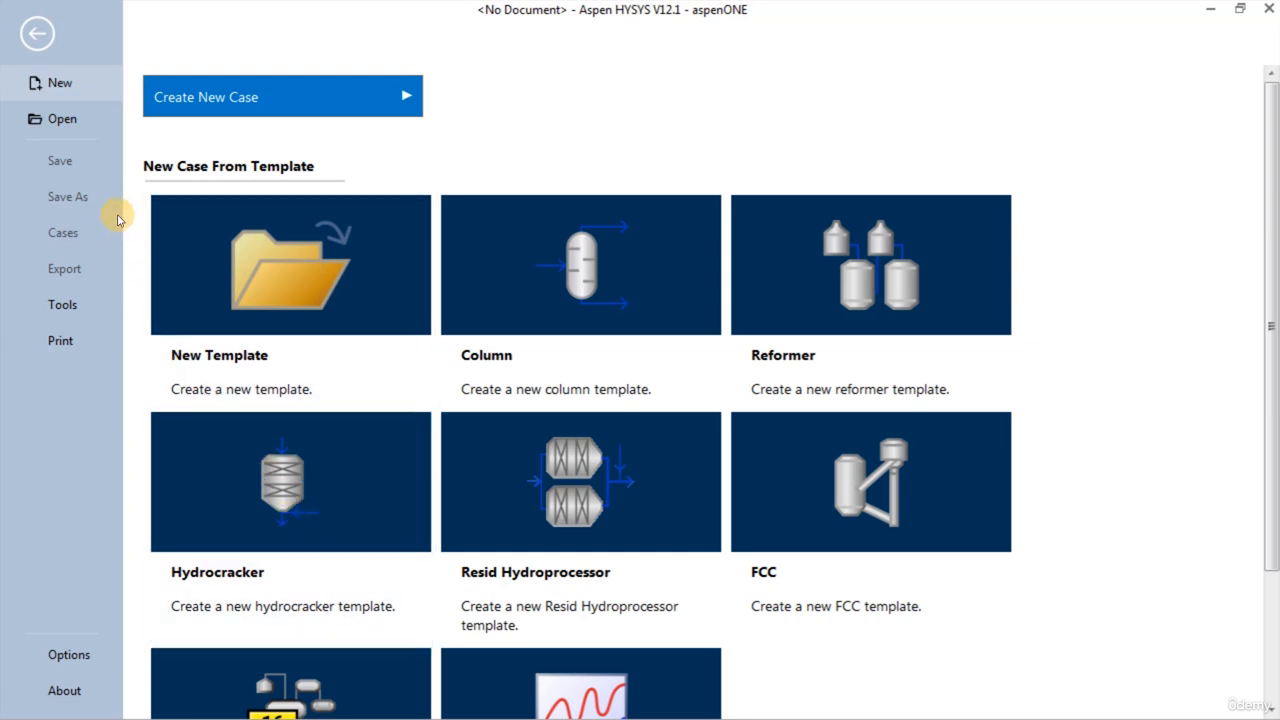
# - Create a new blank case and open its petroleum assays summary
pyautogui.click(322, 95)
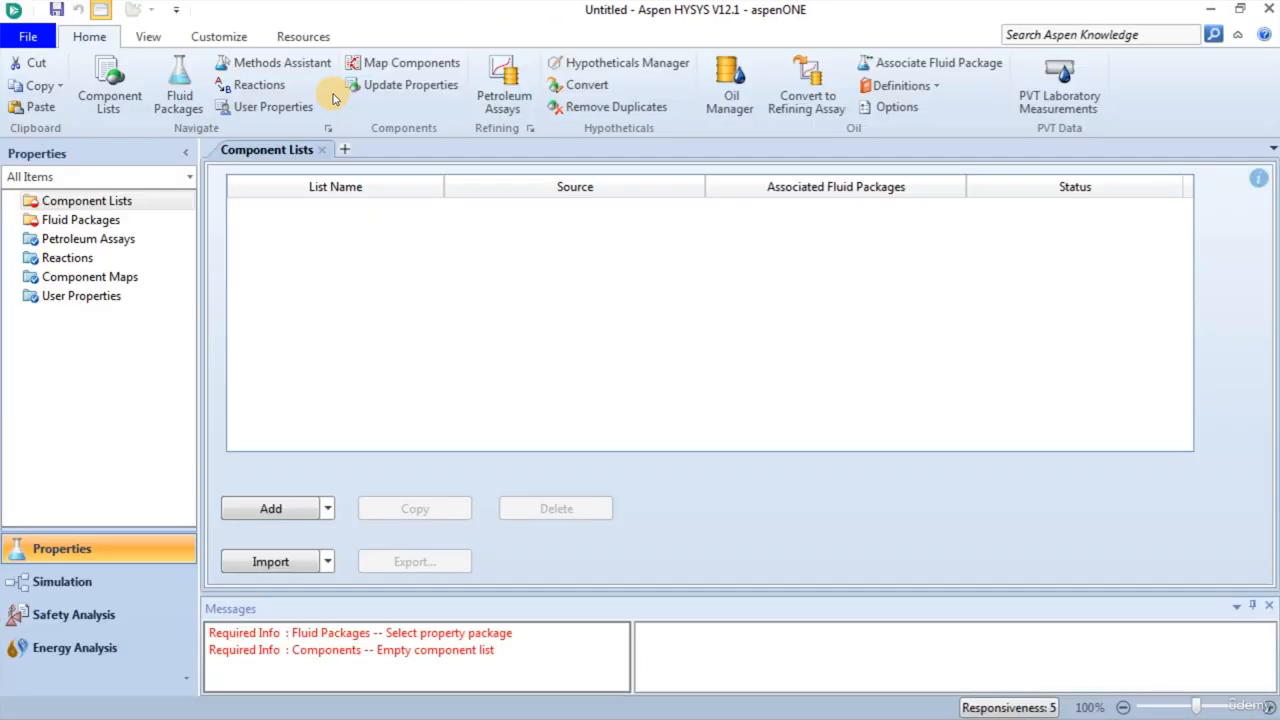
pyautogui.click(69, 241)
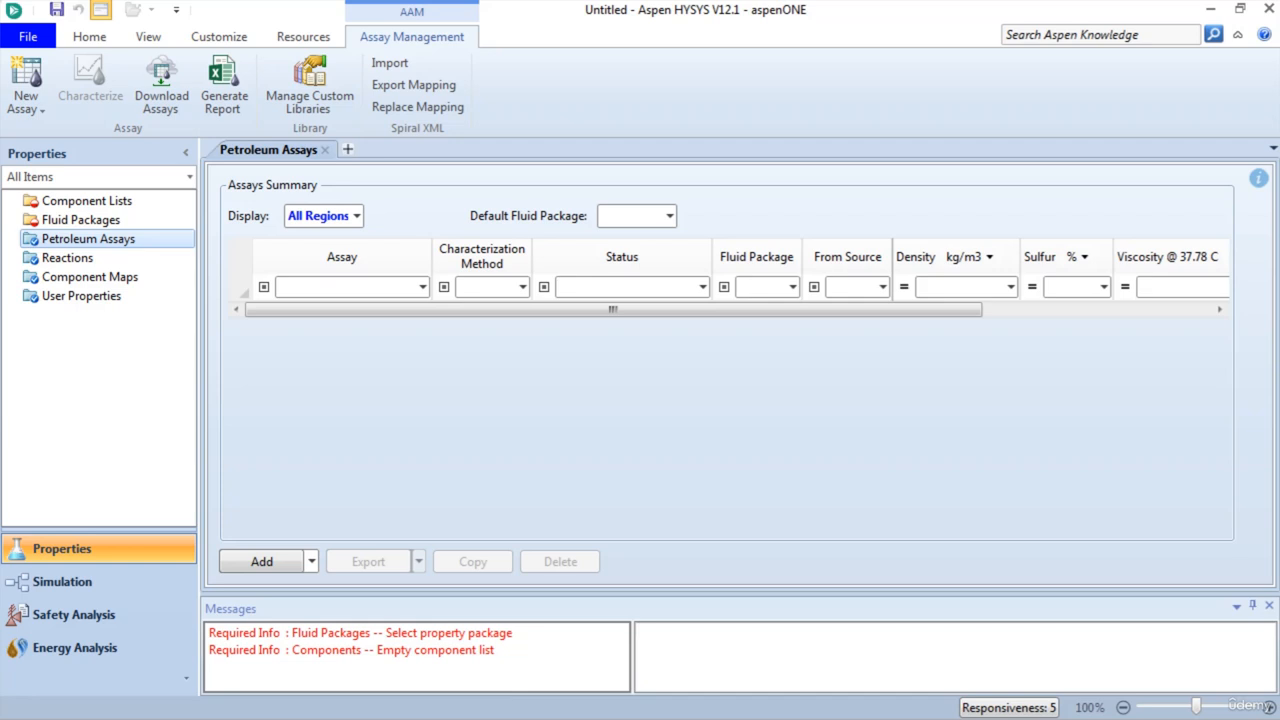
pyautogui.press('Tab')
pyautogui.press('Tab')
# - Add a manually entered assay based on the Assay Components Celsius to 850C component list
pyautogui.click(33, 99)
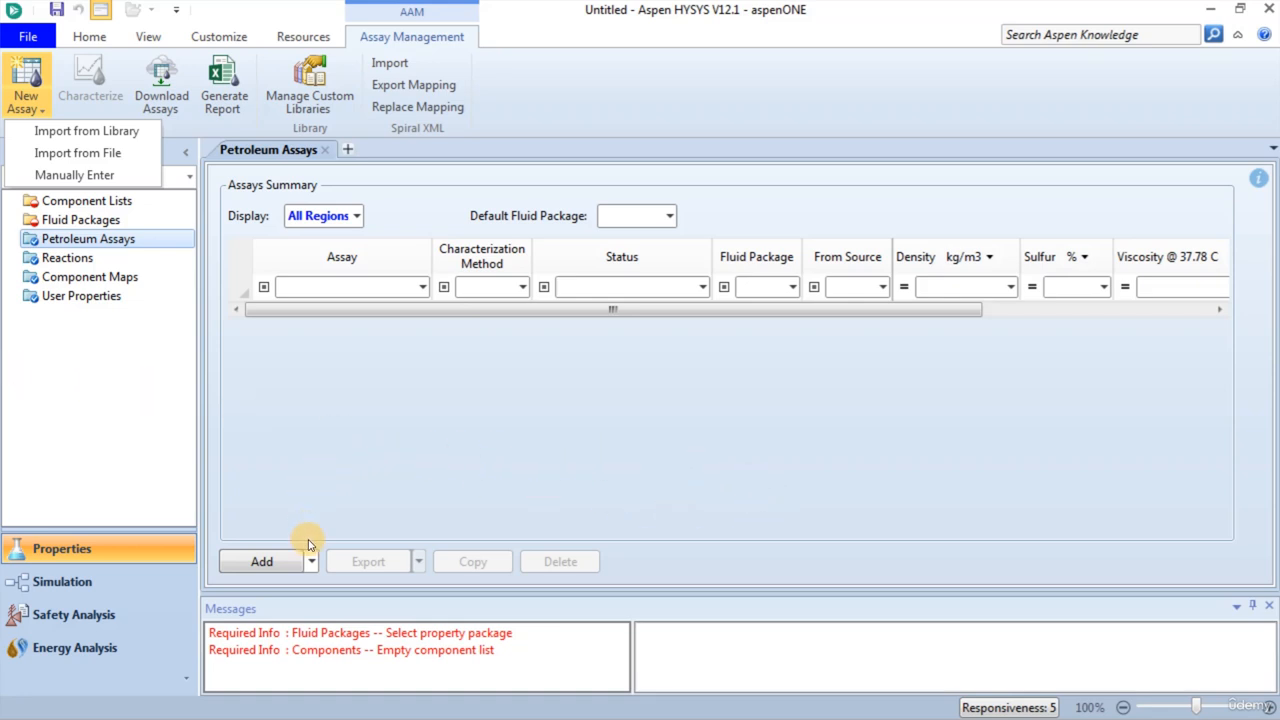
pyautogui.click(311, 565)
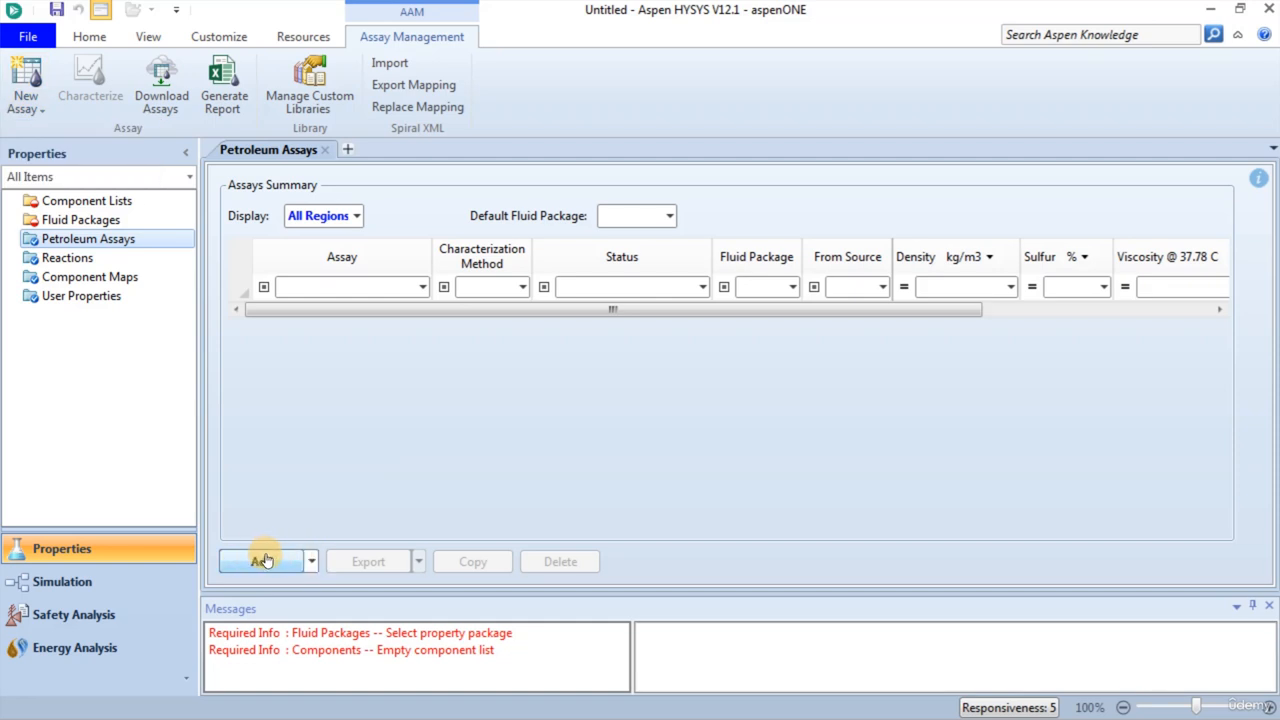
pyautogui.click(311, 562)
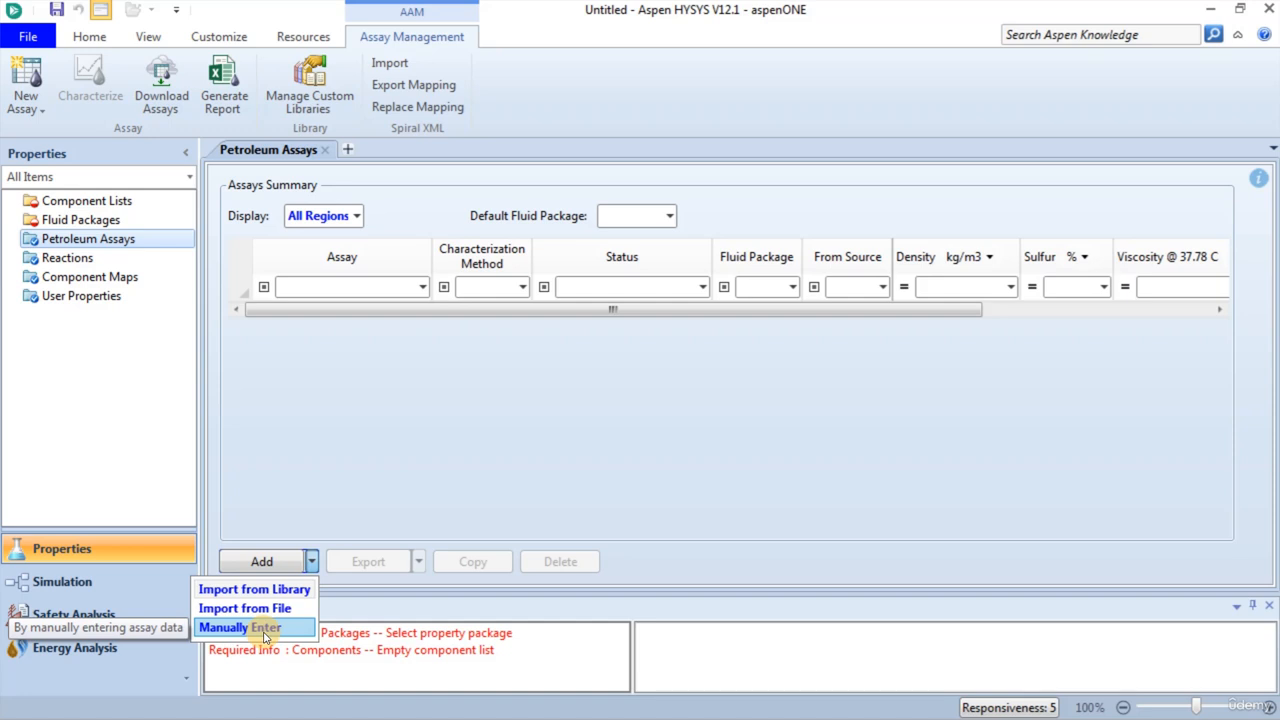
pyautogui.click(266, 630)
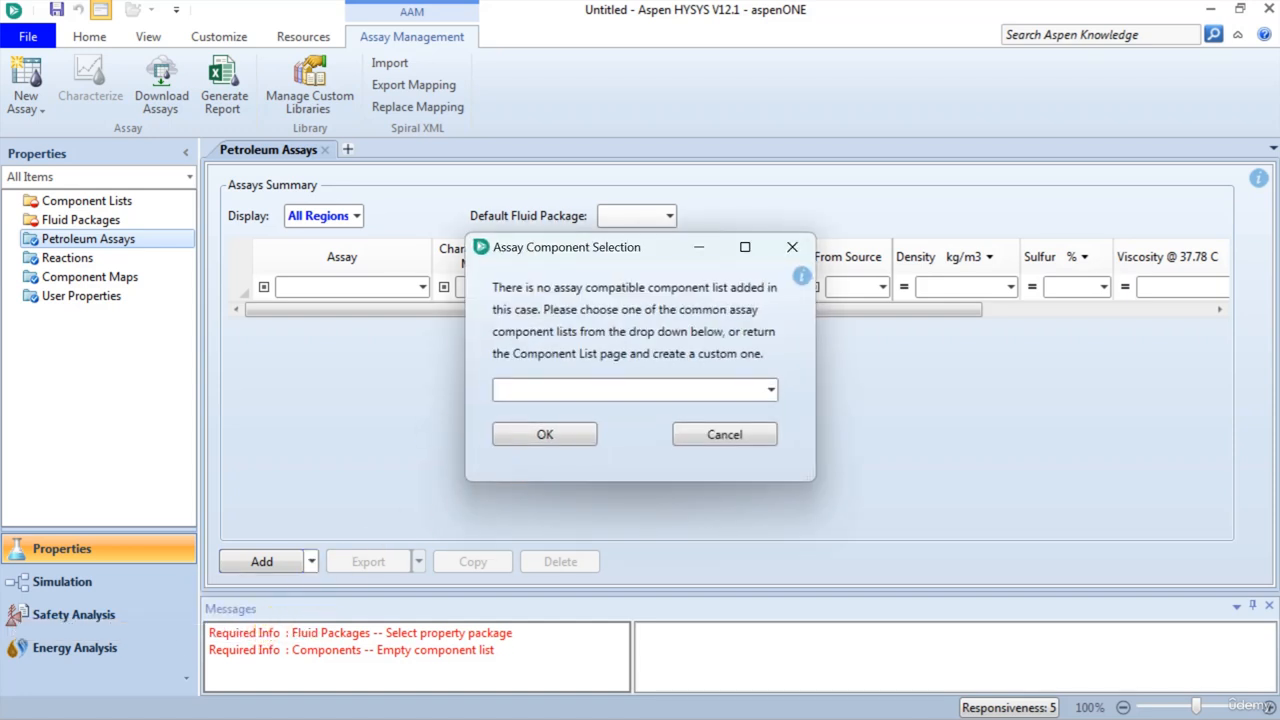
pyautogui.click(752, 392)
pyautogui.click(754, 392)
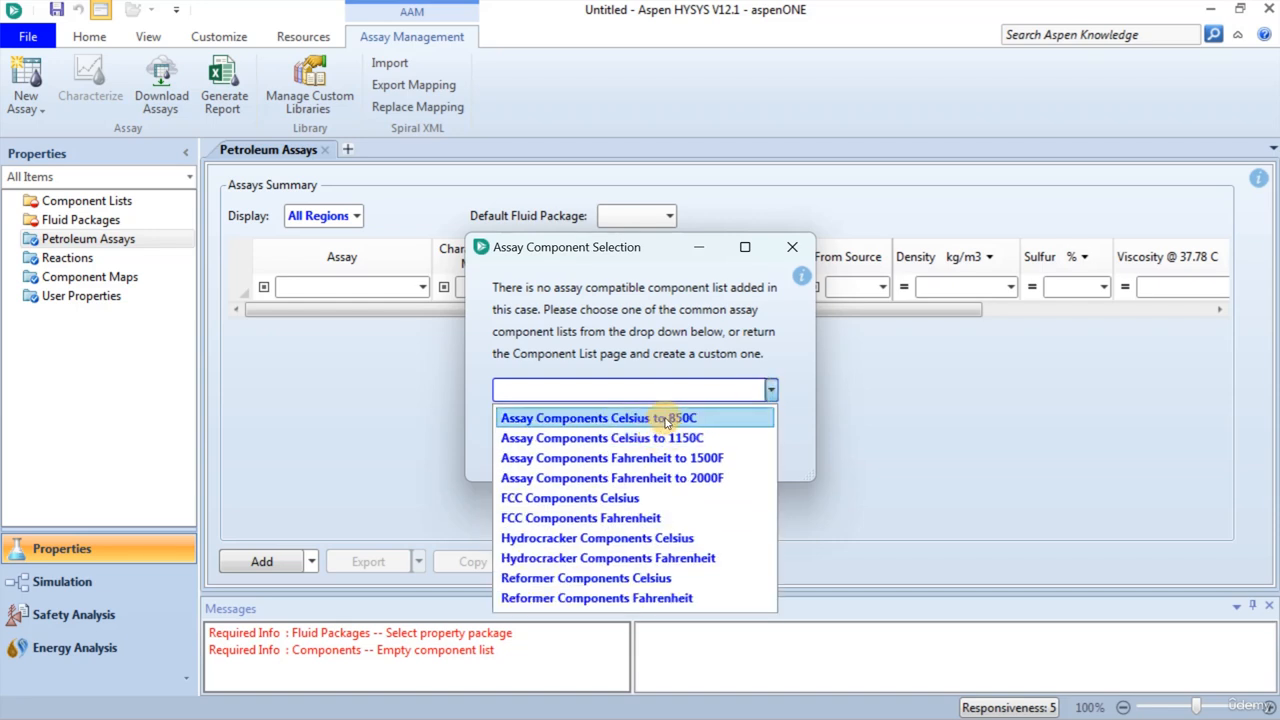
pyautogui.click(666, 420)
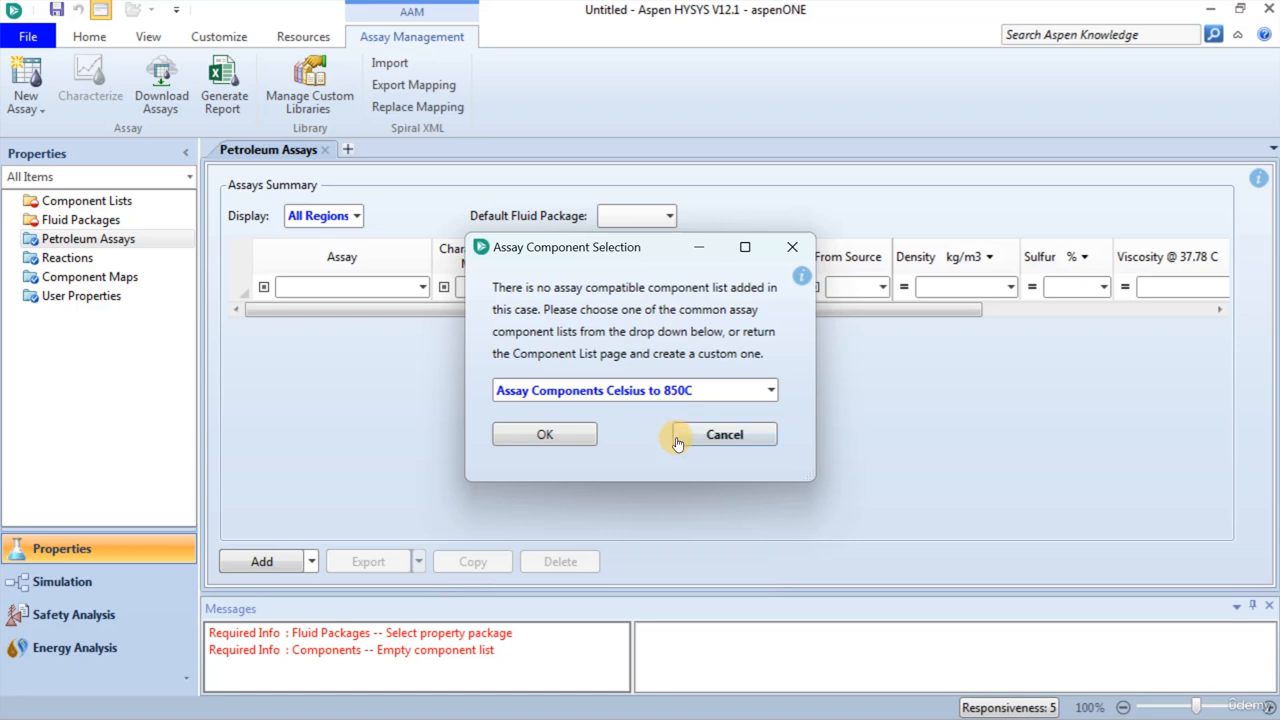
pyautogui.click(565, 445)
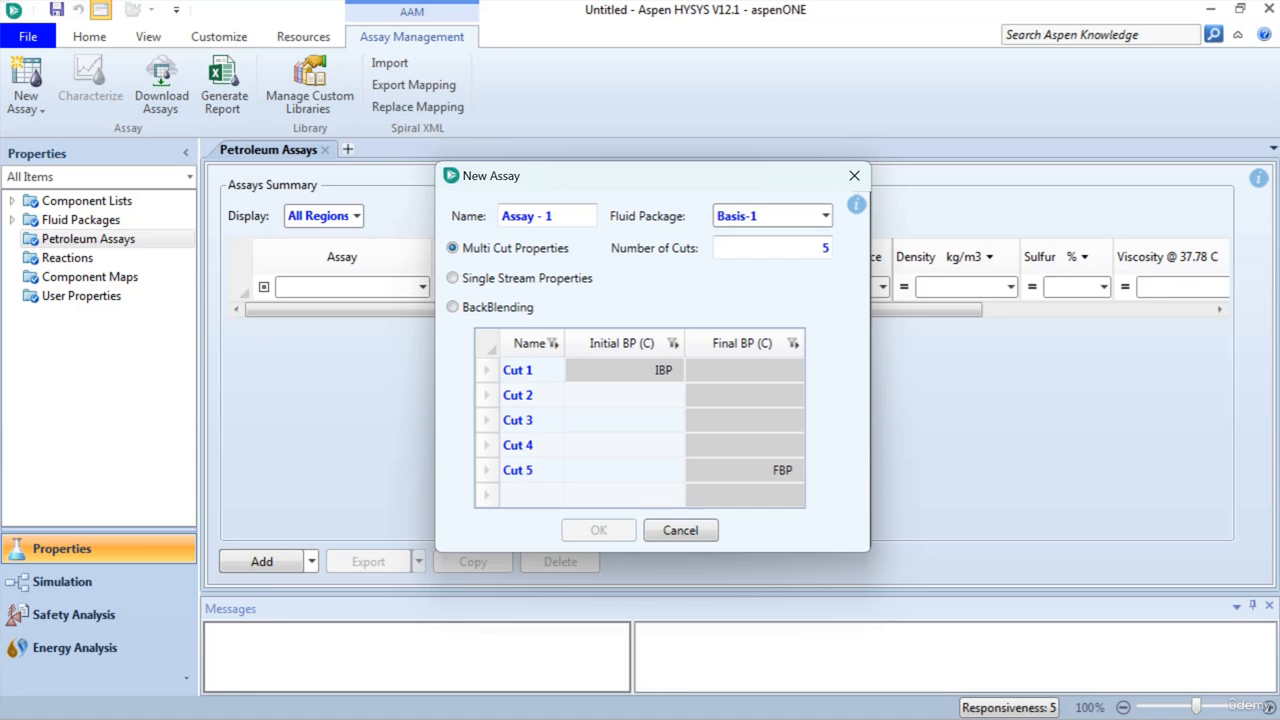
# - Define the new assay by Single Stream Properties with the distillation percentages by volume
pyautogui.click(497, 281)
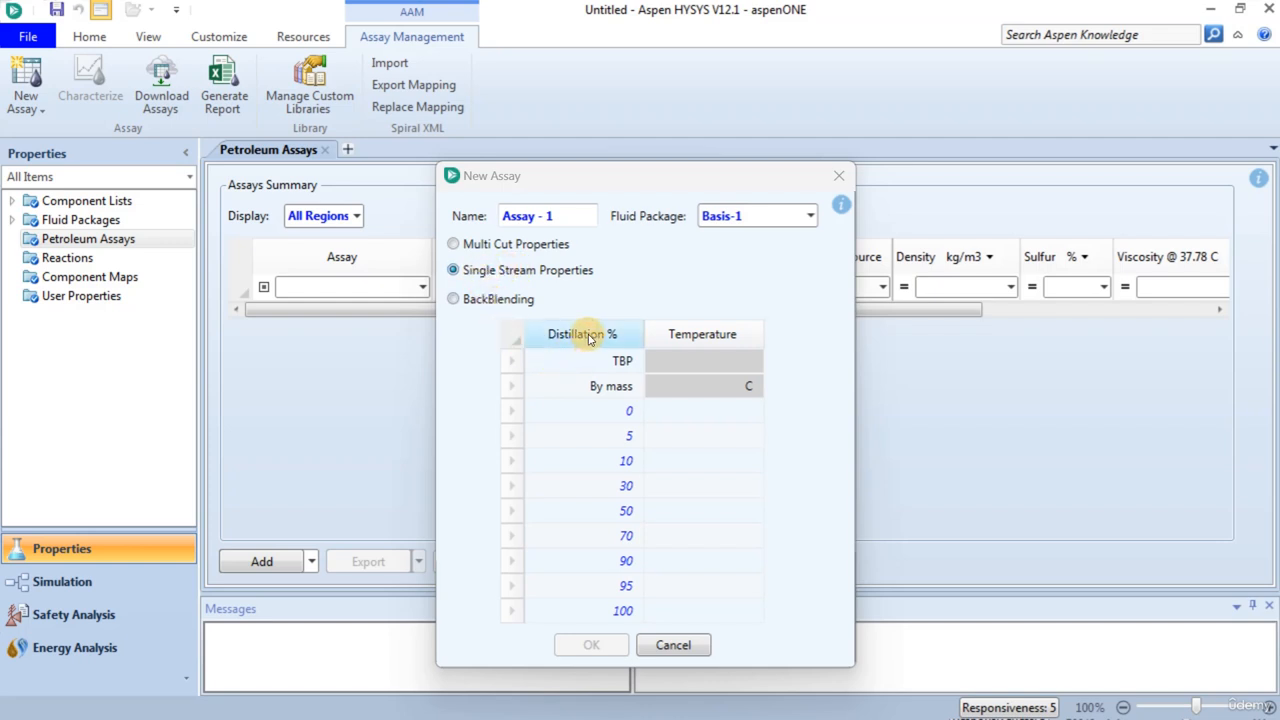
pyautogui.click(618, 392)
pyautogui.click(630, 387)
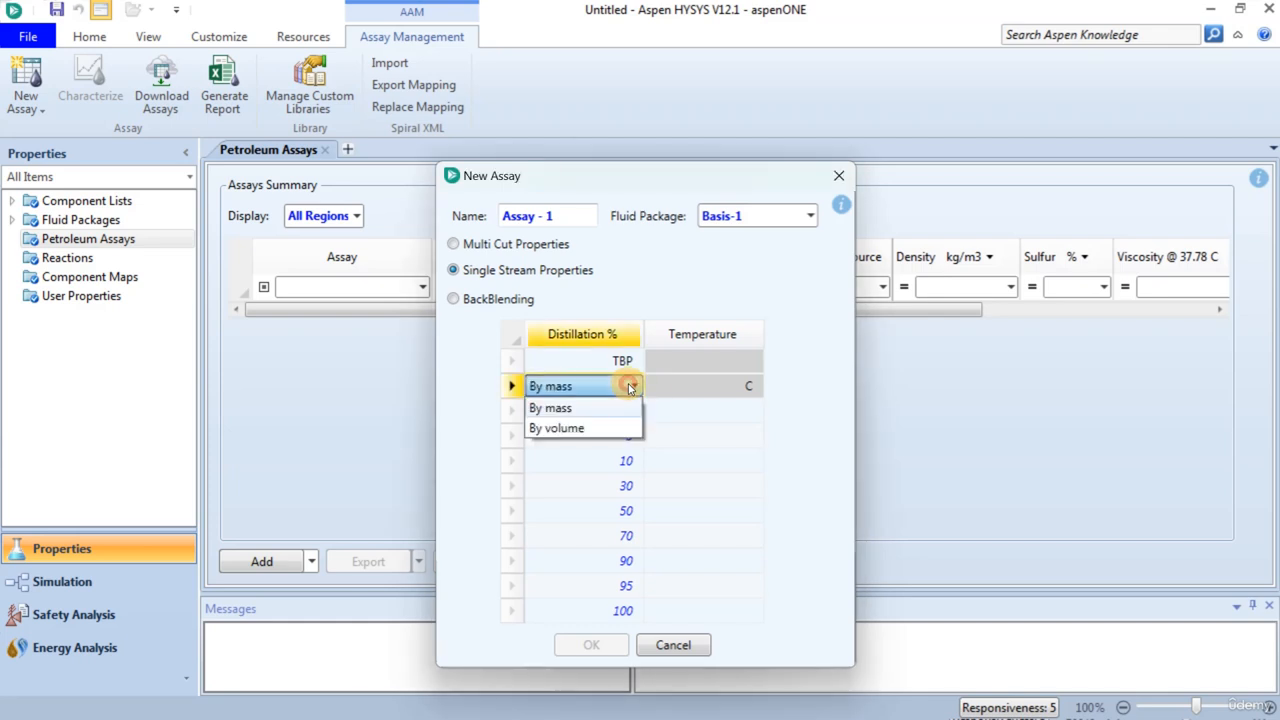
pyautogui.click(598, 428)
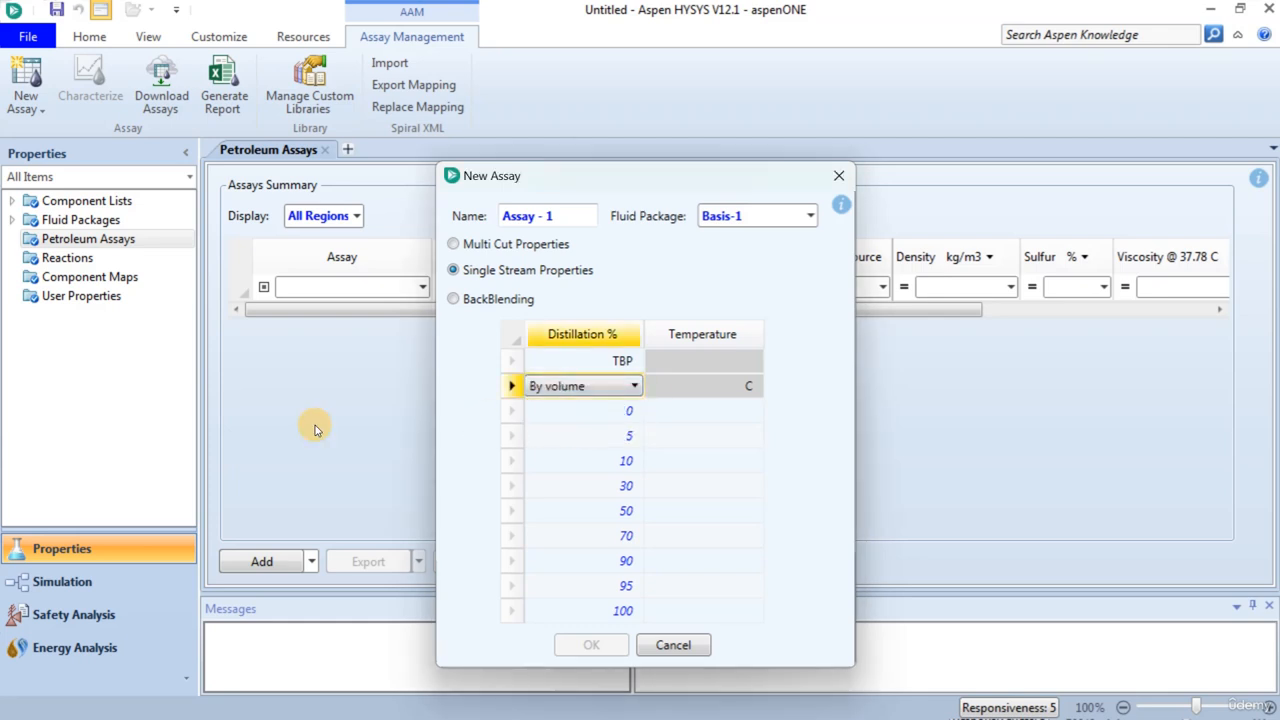
# - Insert three additional distillation percent rows above the 0 % row of the distillation table
pyautogui.rightClick(508, 416)
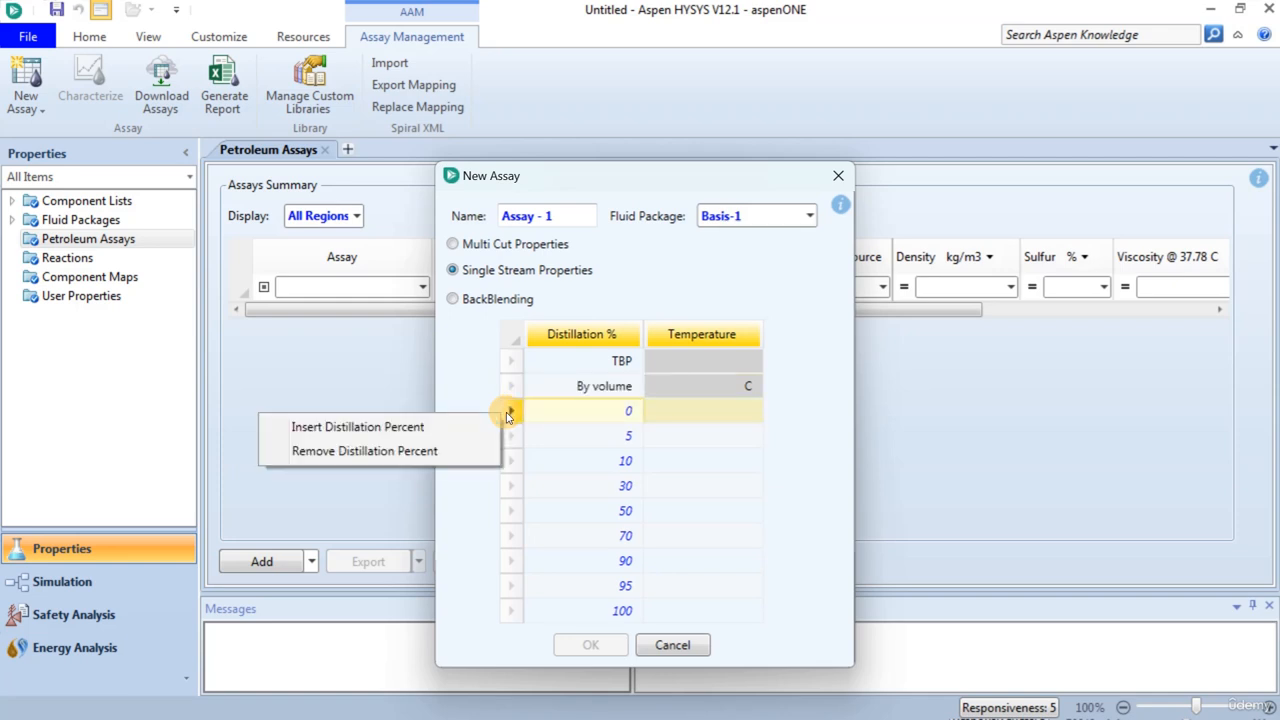
pyautogui.click(431, 428)
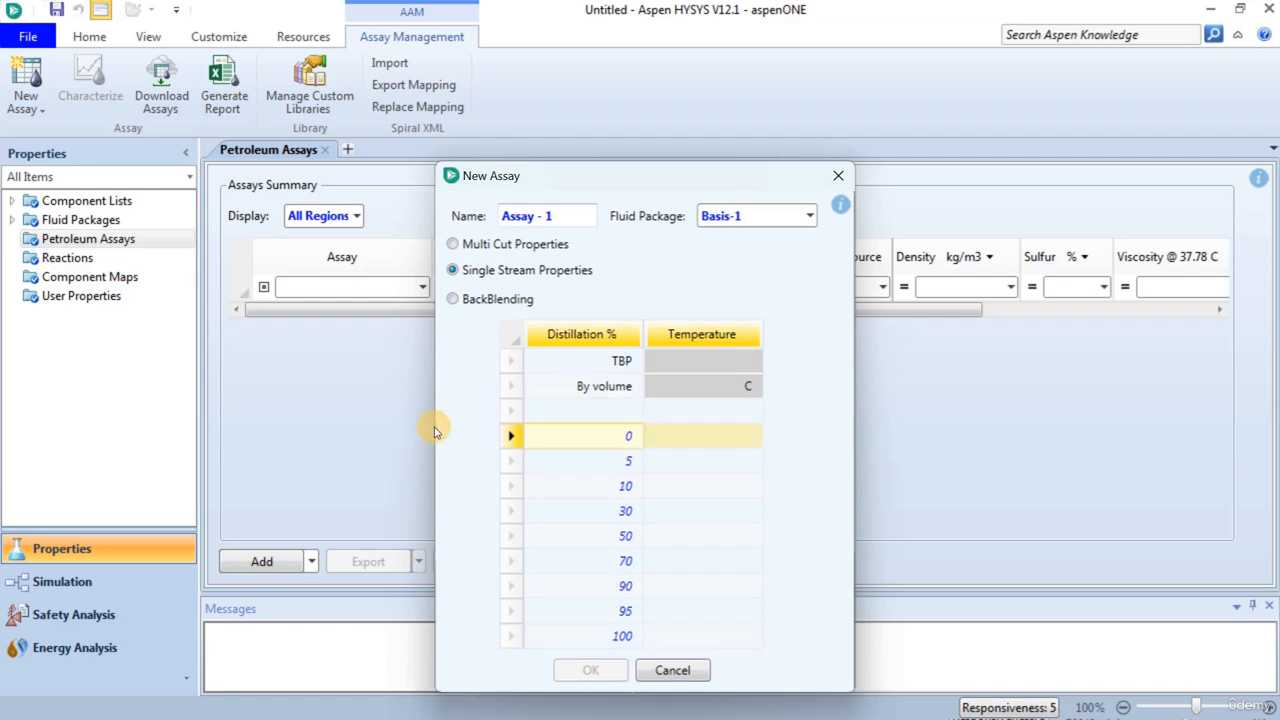
pyautogui.rightClick(505, 436)
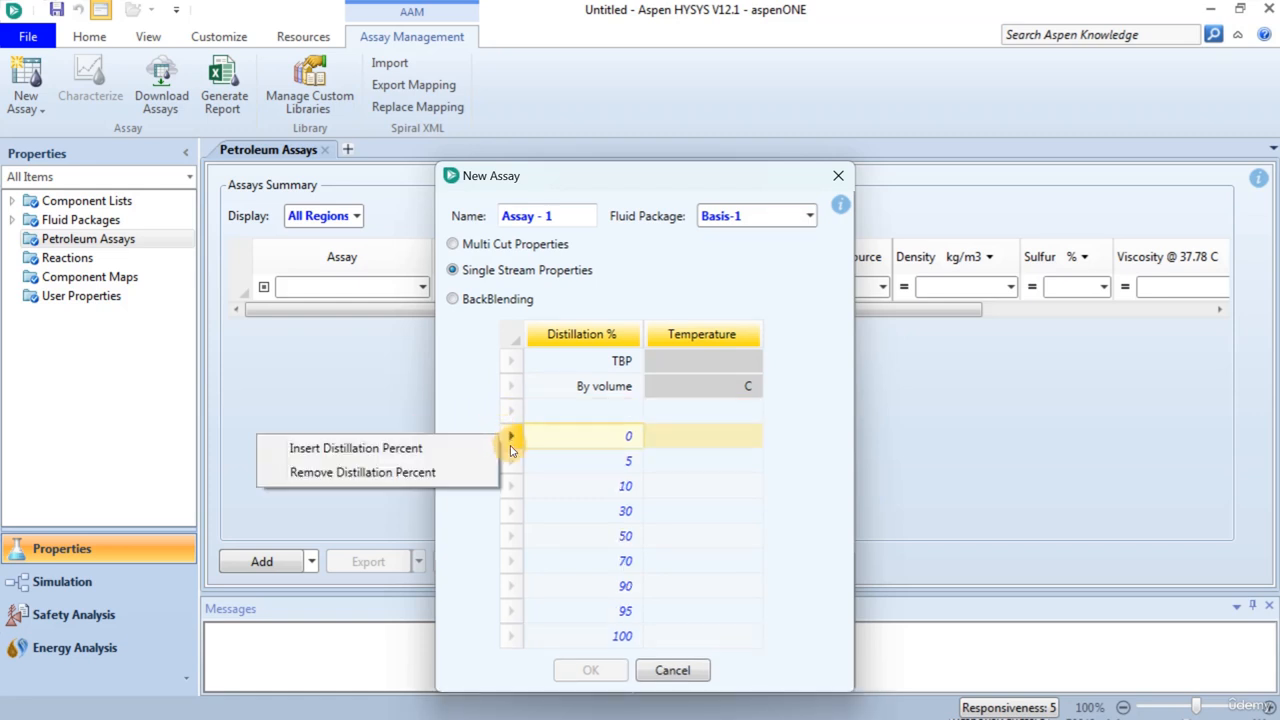
pyautogui.click(467, 450)
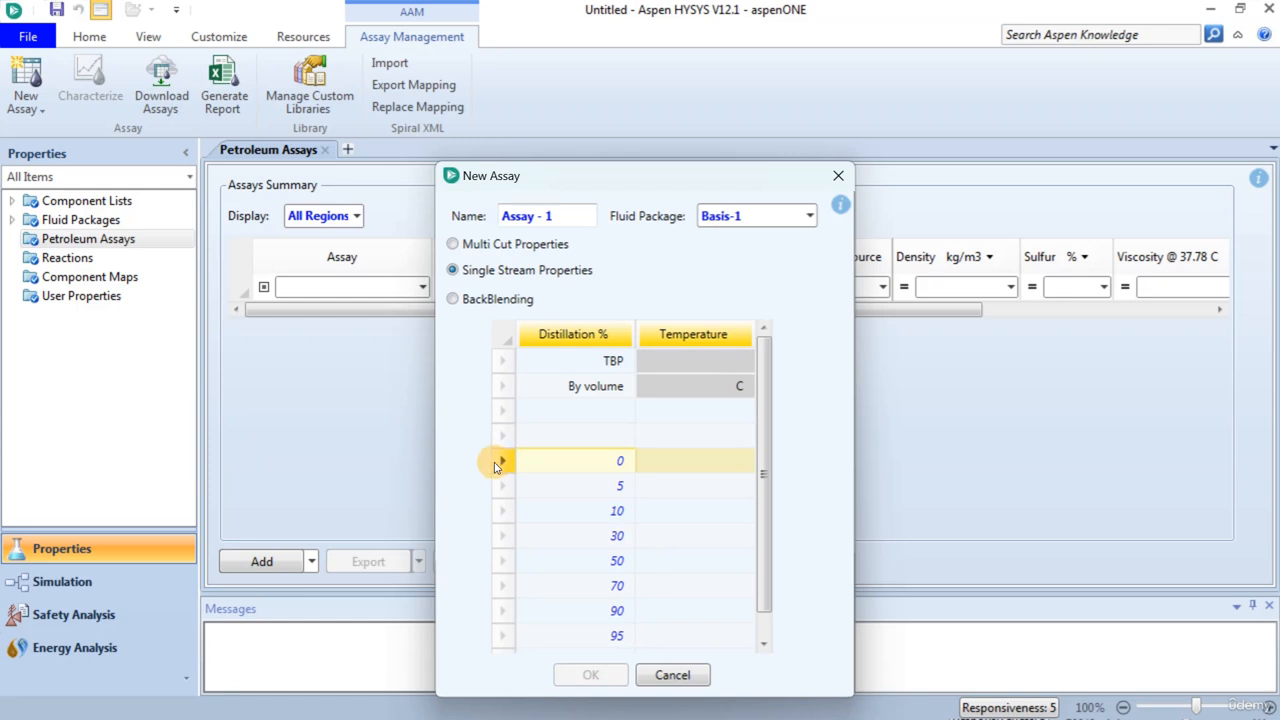
pyautogui.rightClick(505, 457)
pyautogui.click(468, 480)
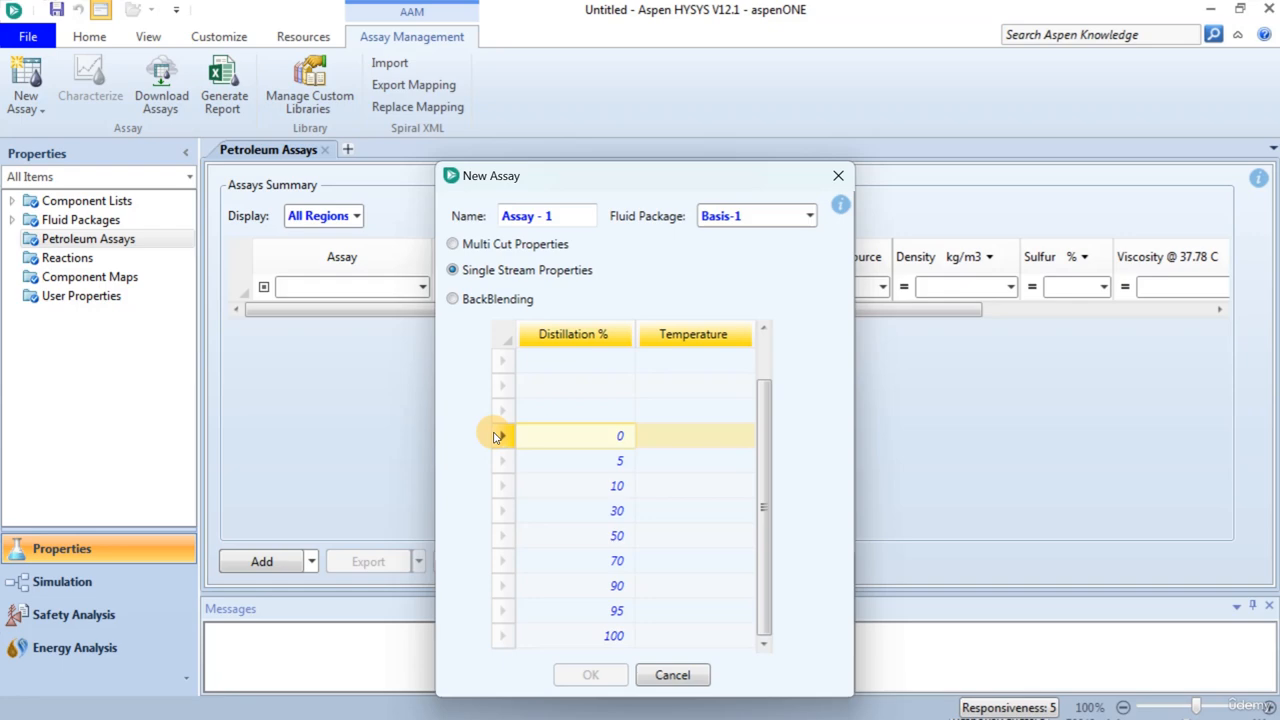
# - Fill the distillation table with the TBP data from 0 % at -12 C to 80 % at 516 C and create the assay
pyautogui.hotkey('alt', 'Tab')
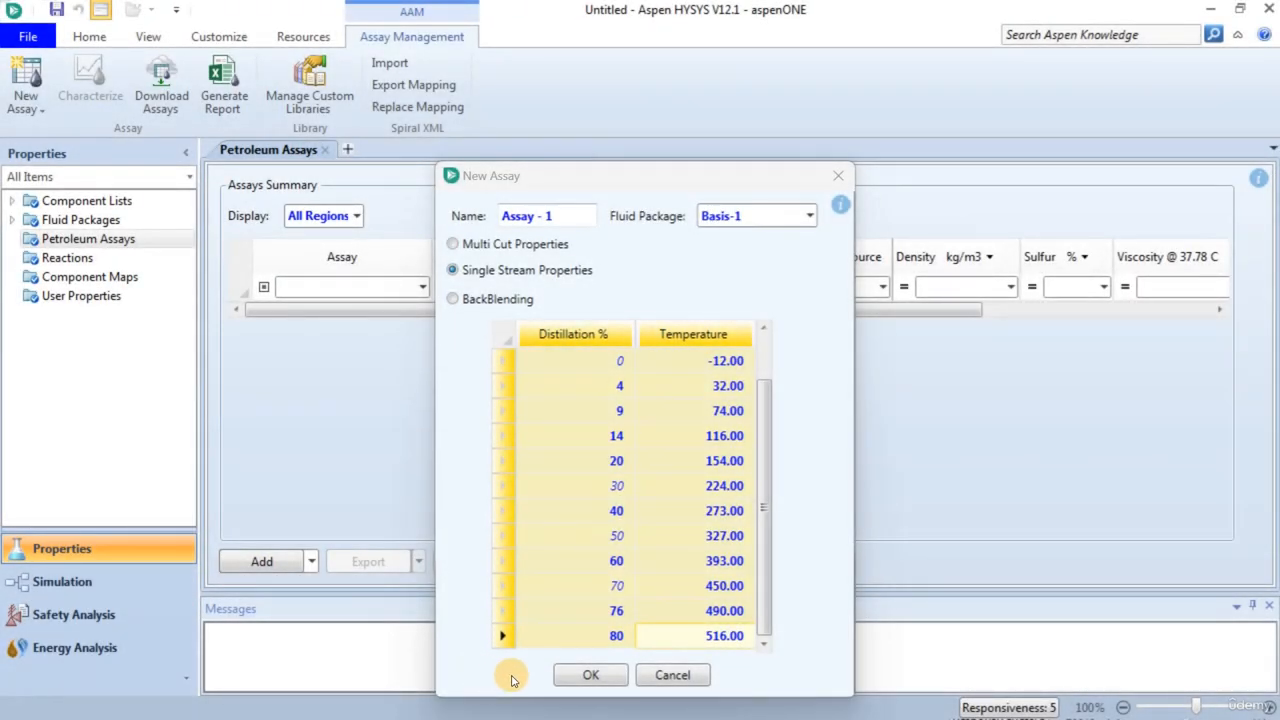
pyautogui.click(575, 677)
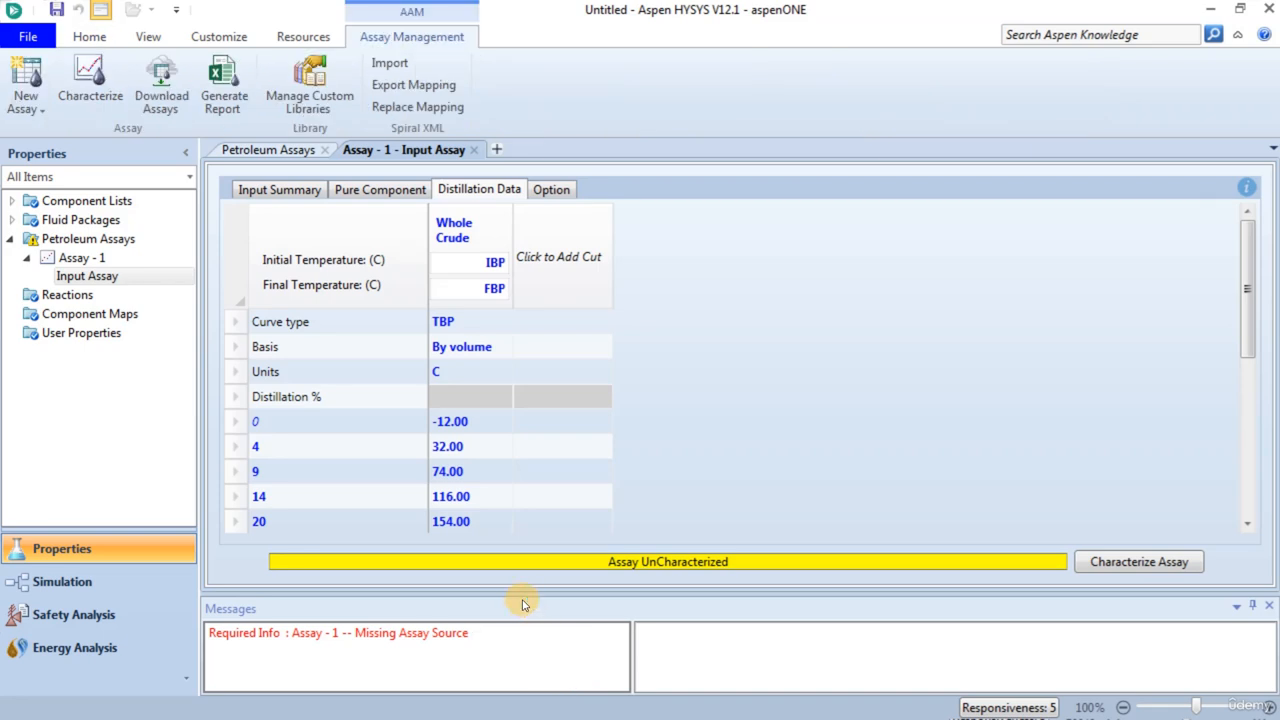
# - Change the unit of the StdLiquidDensity property in the assay's input summary to API
pyautogui.click(255, 190)
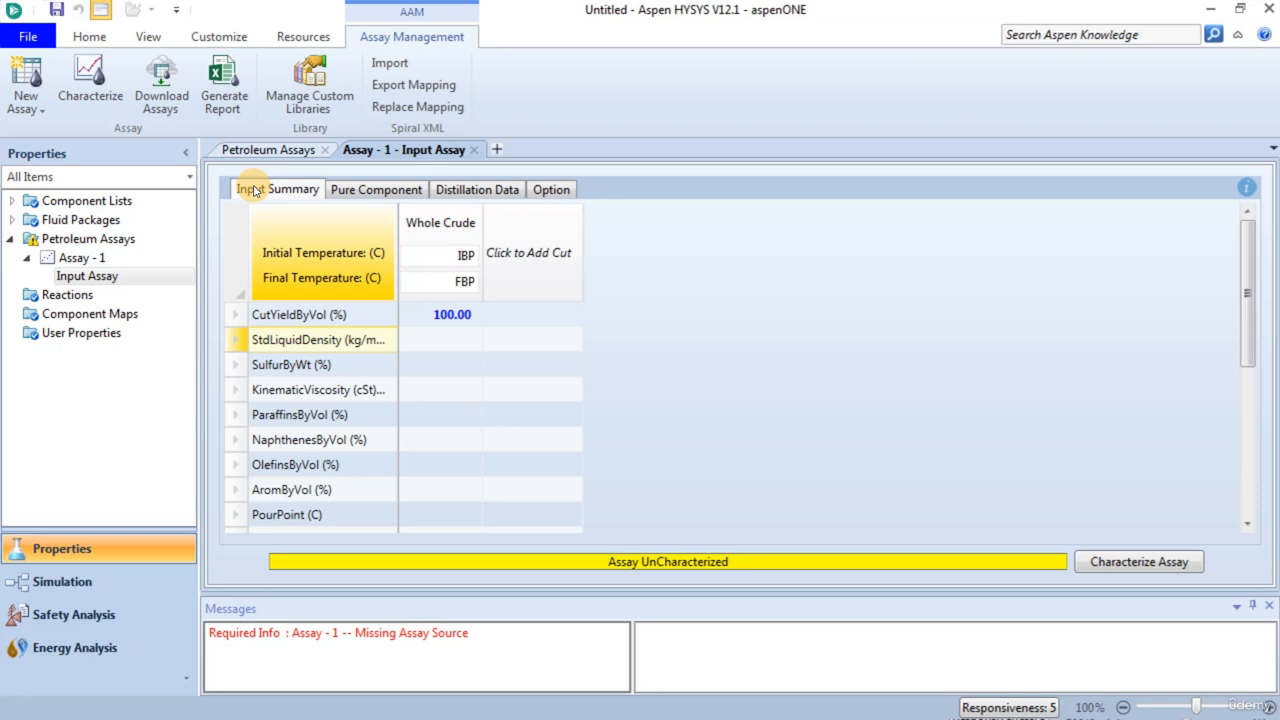
pyautogui.doubleClick(291, 342)
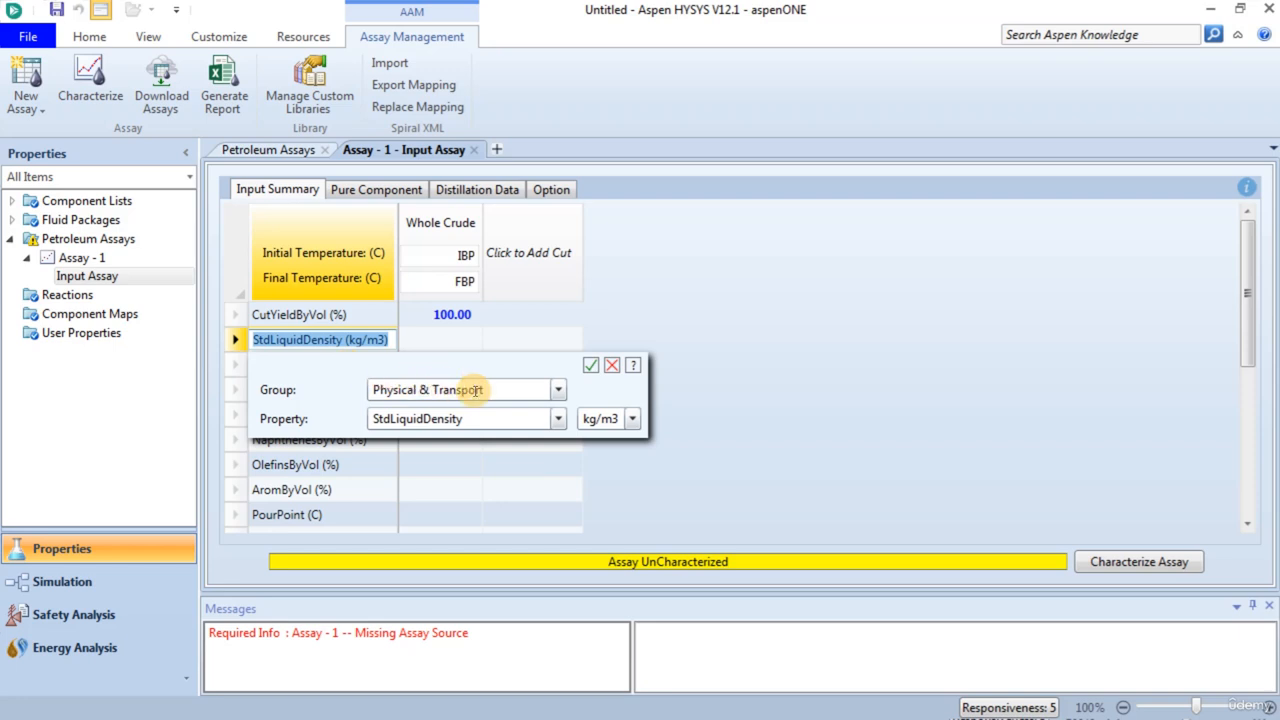
pyautogui.click(630, 421)
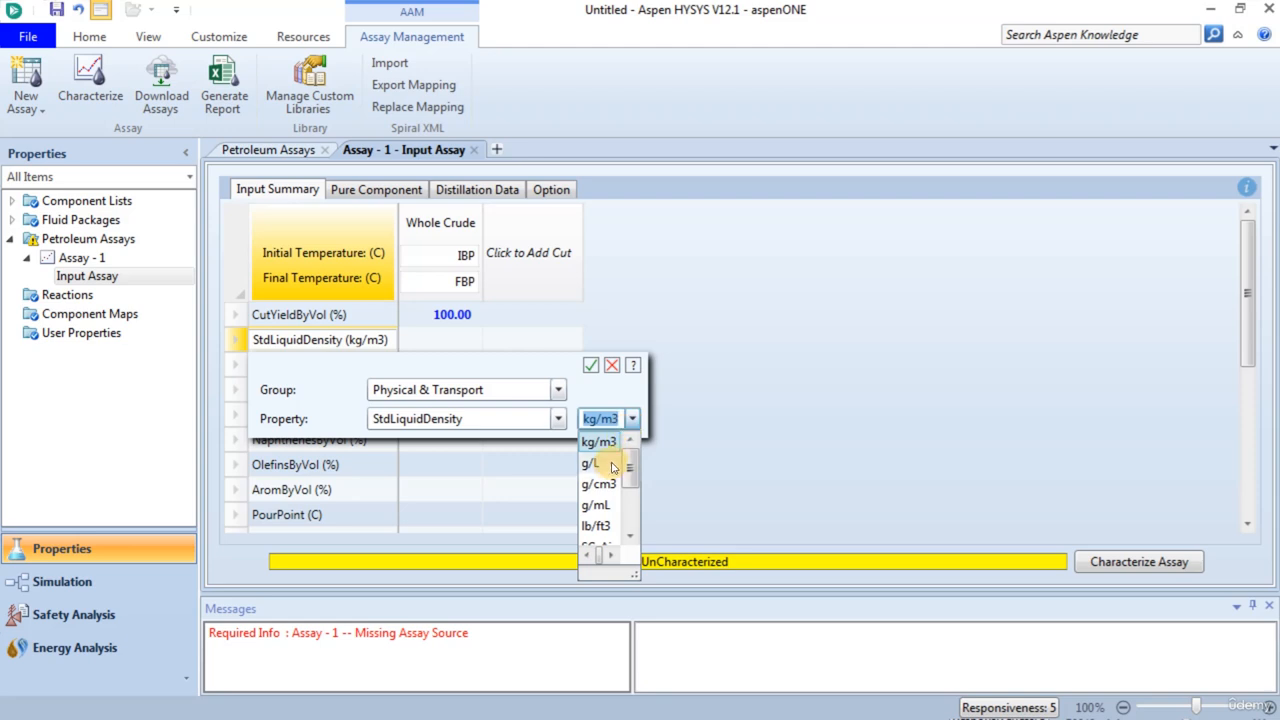
pyautogui.scroll(-2, 594, 480)
pyautogui.click(592, 472)
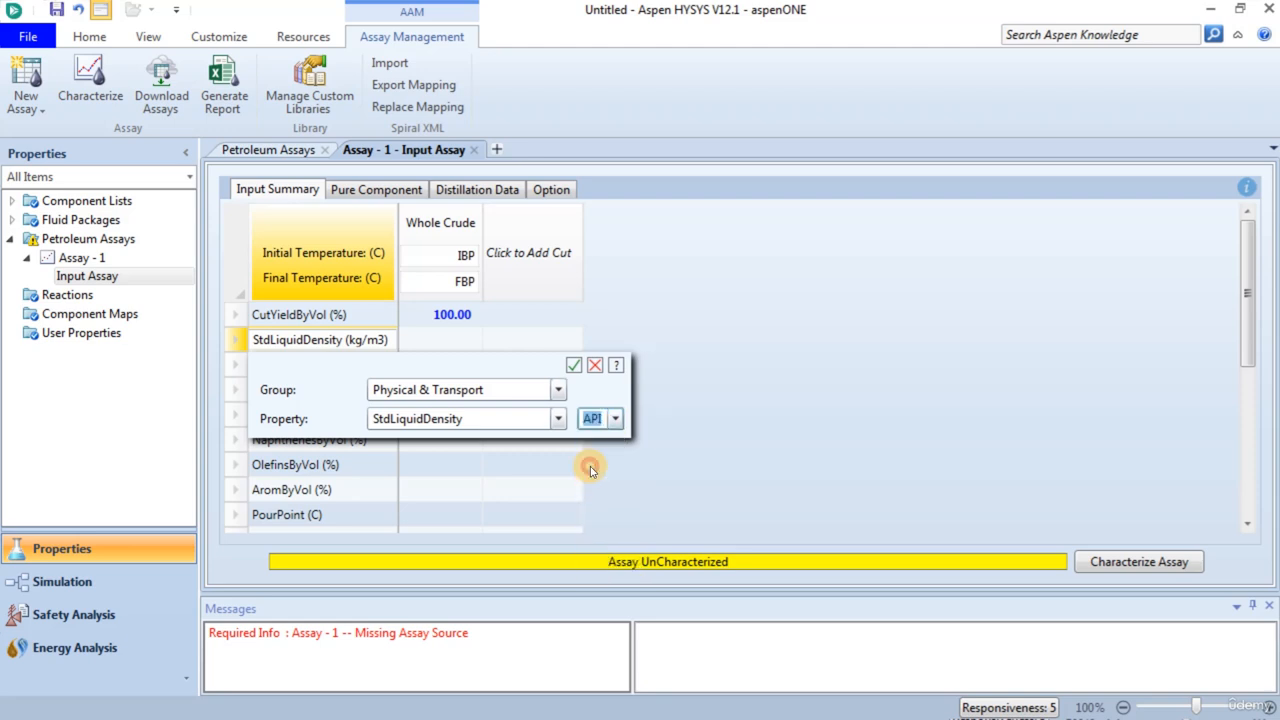
pyautogui.click(571, 364)
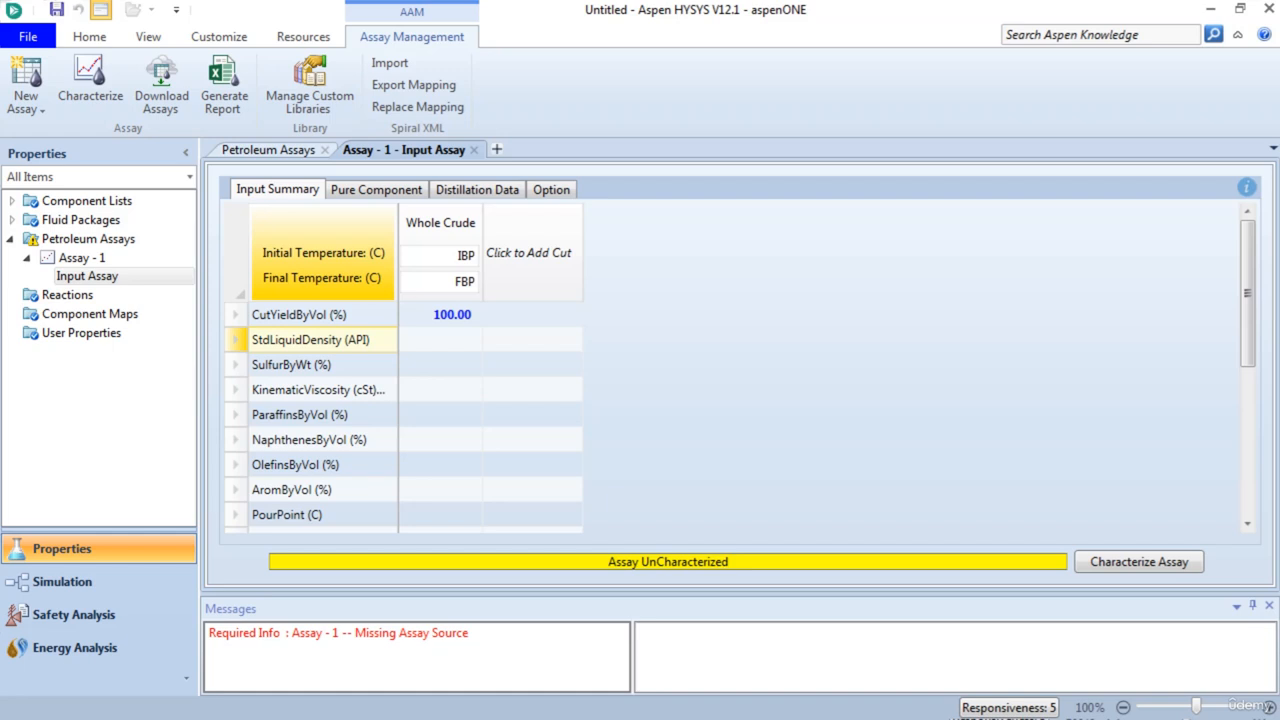
# - Set the whole crude's standard liquid density to 17 API and its sulfur by weight to 2.715 %
pyautogui.click(459, 341)
pyautogui.write('17')
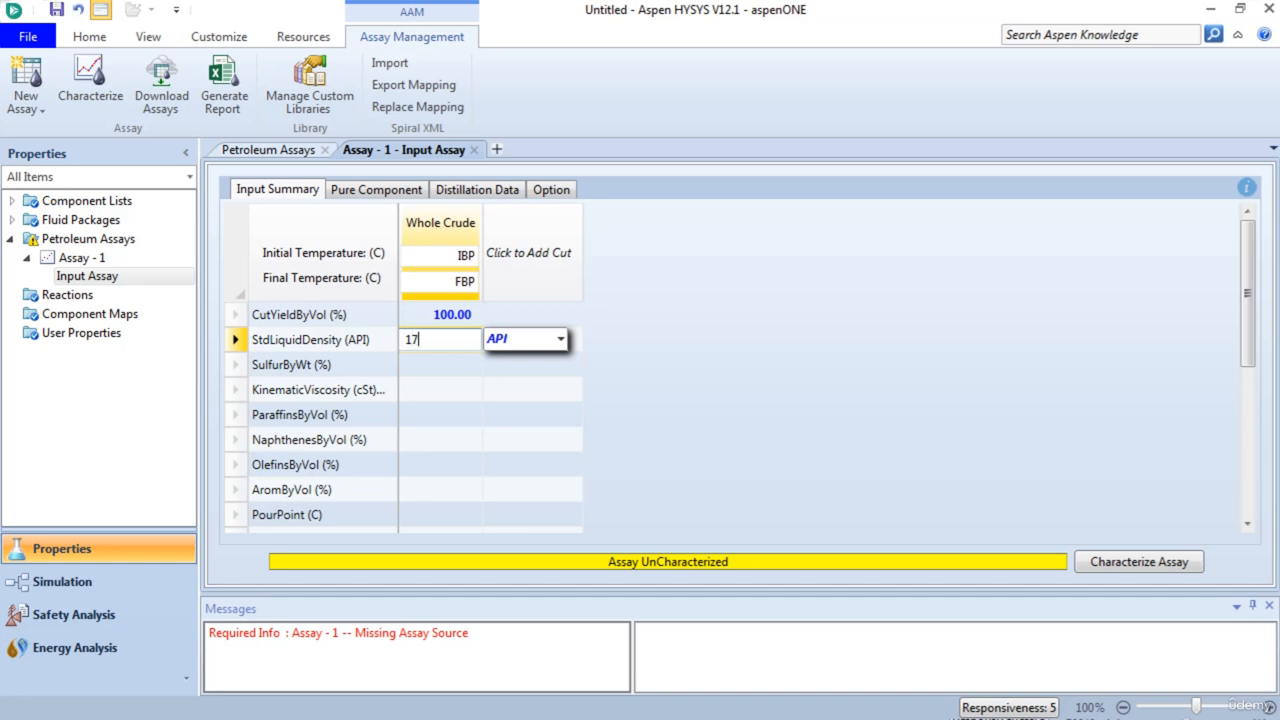
pyautogui.press('Return')
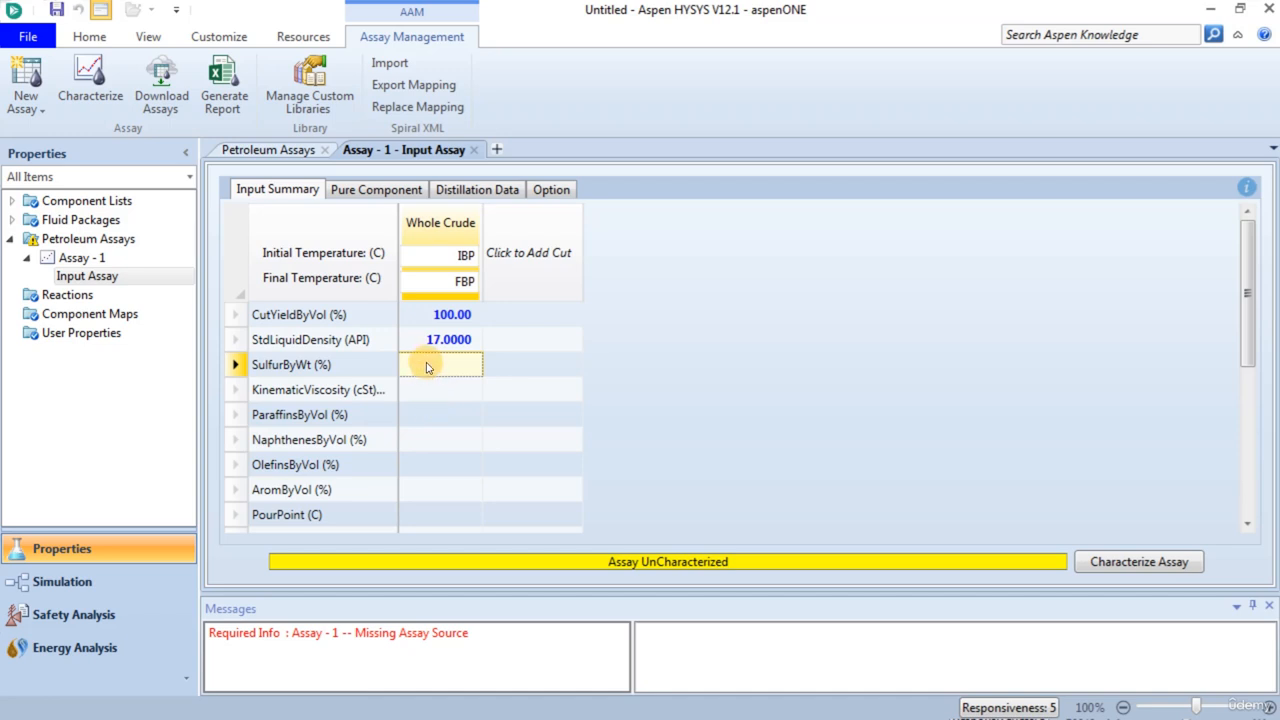
pyautogui.write('2.715')
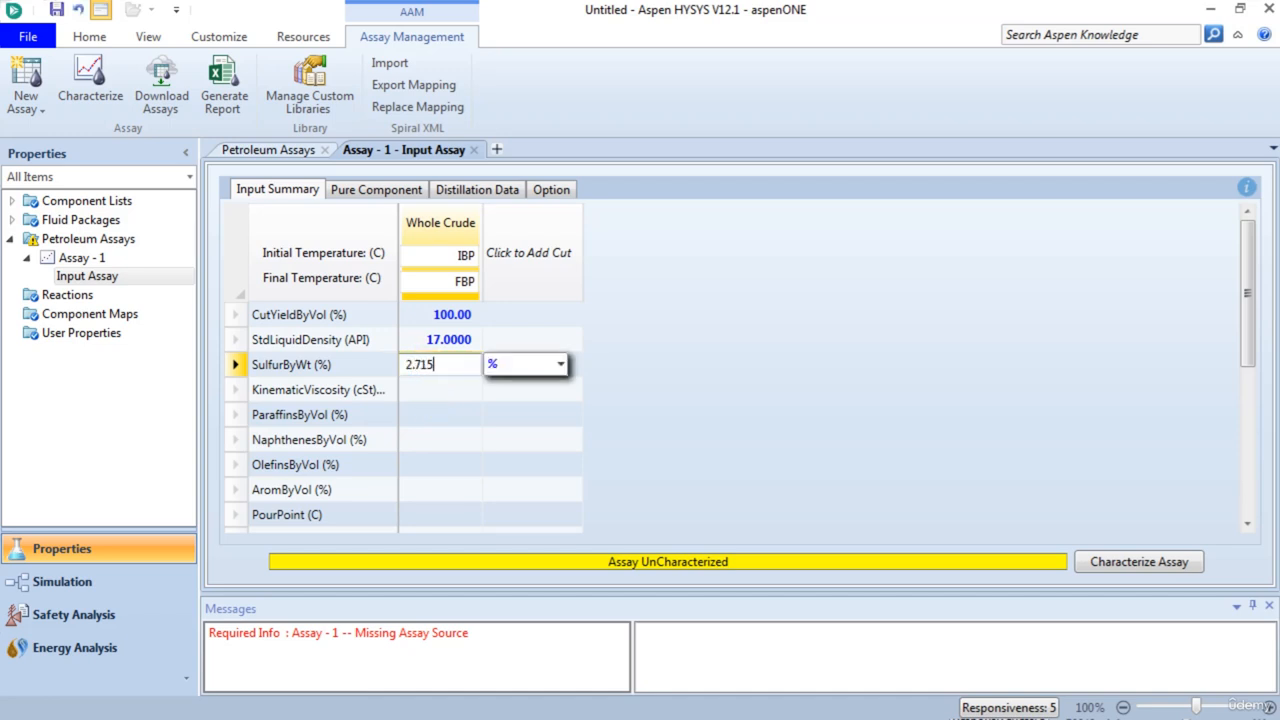
pyautogui.press('Return')
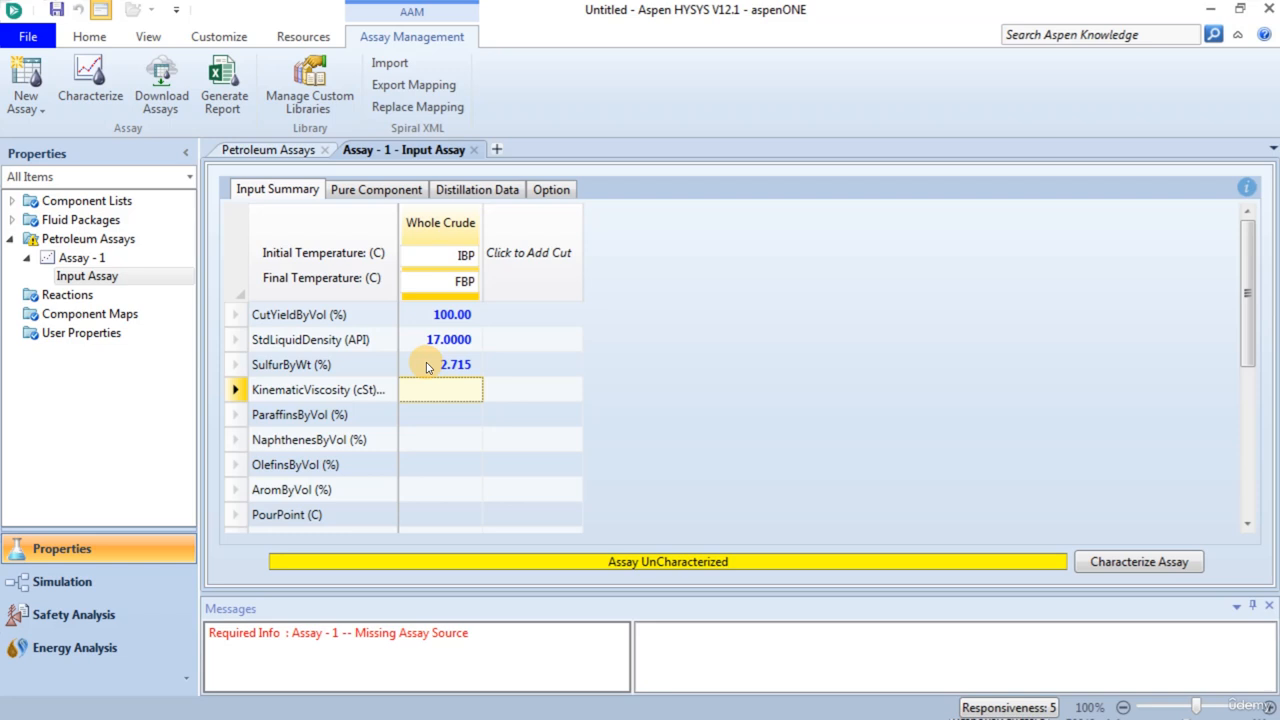
pyautogui.click(433, 399)
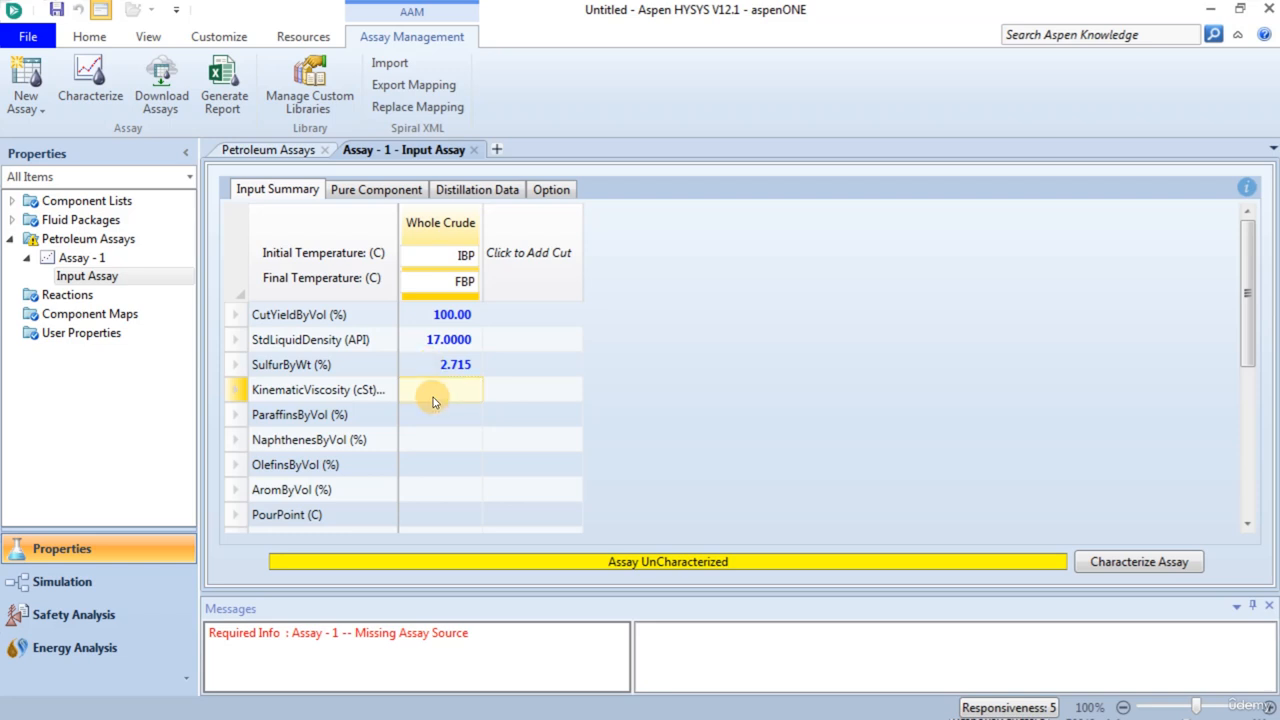
# - Add i-Pentane from the C5-Paraffin group to the assay's pure component list
pyautogui.click(373, 192)
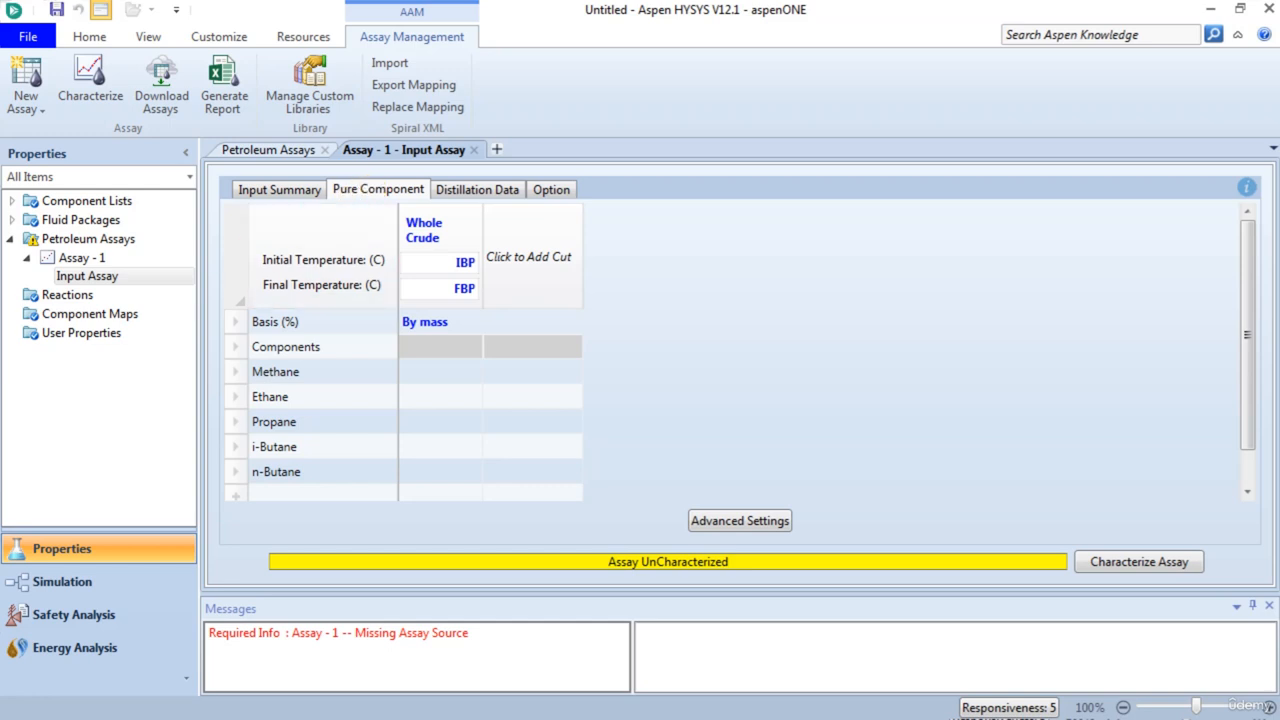
pyautogui.scroll(-1, 404, 418)
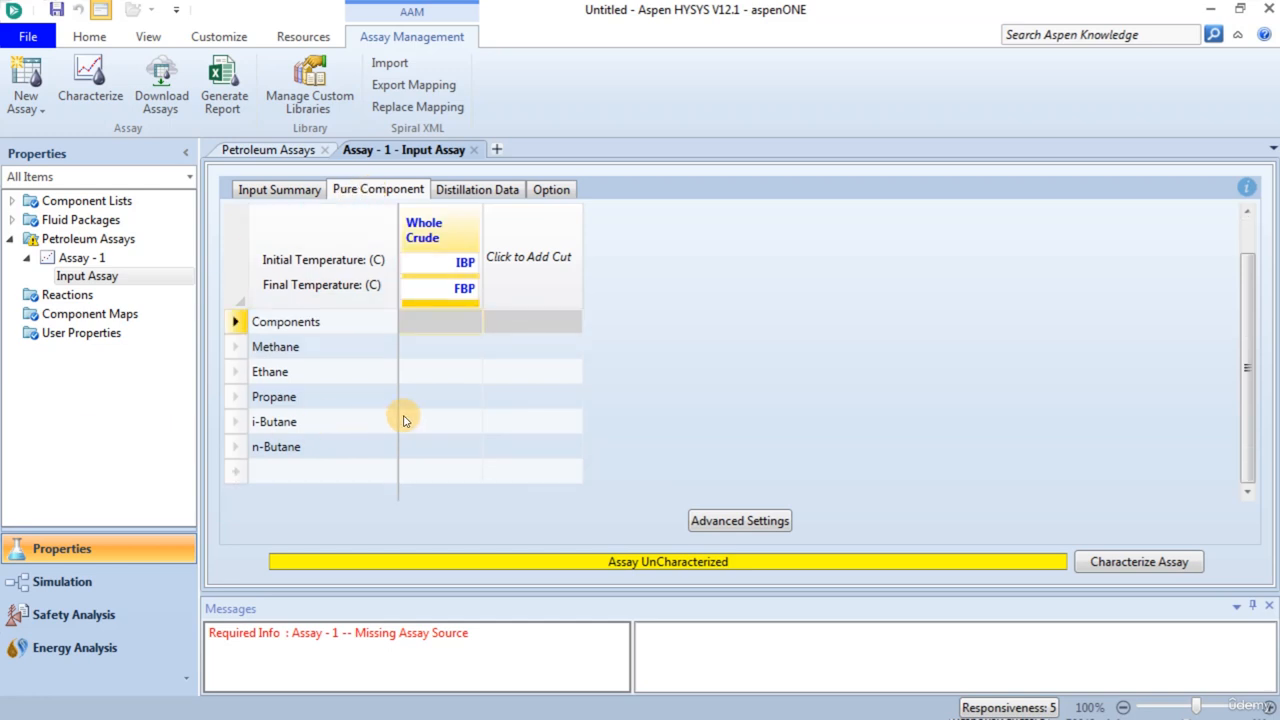
pyautogui.doubleClick(285, 474)
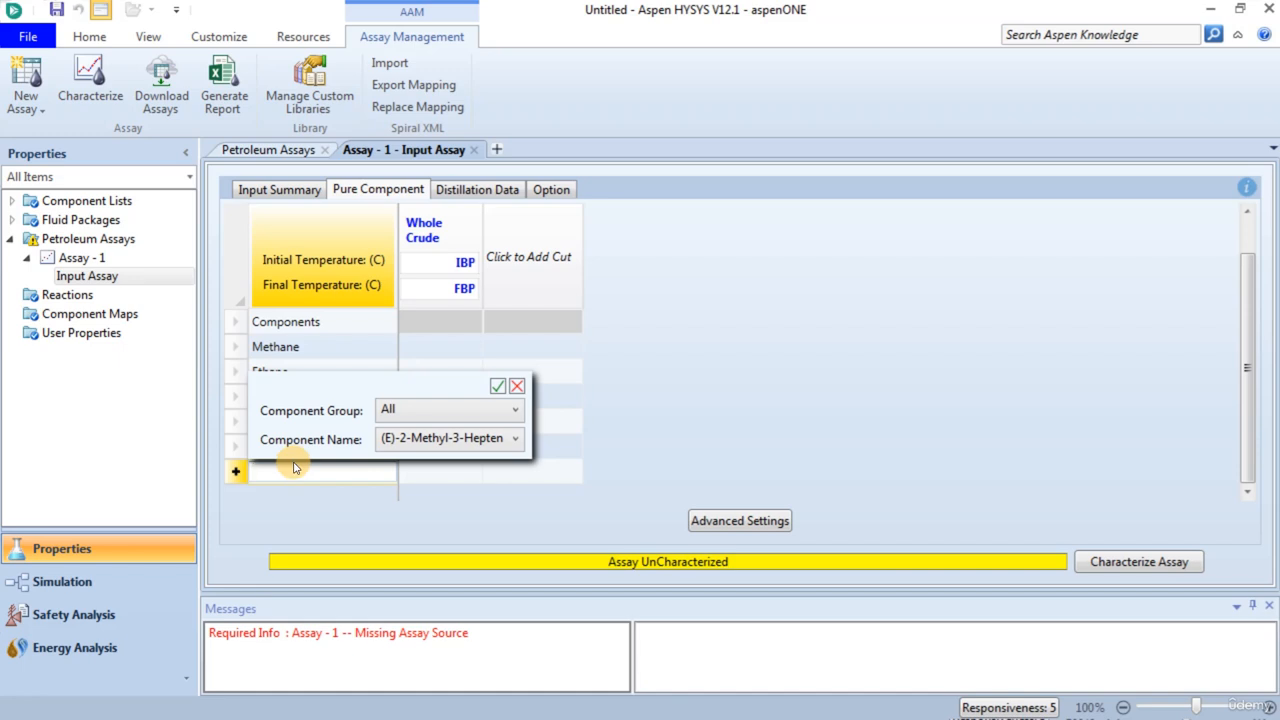
pyautogui.click(416, 409)
pyautogui.scroll(-10, 423, 349)
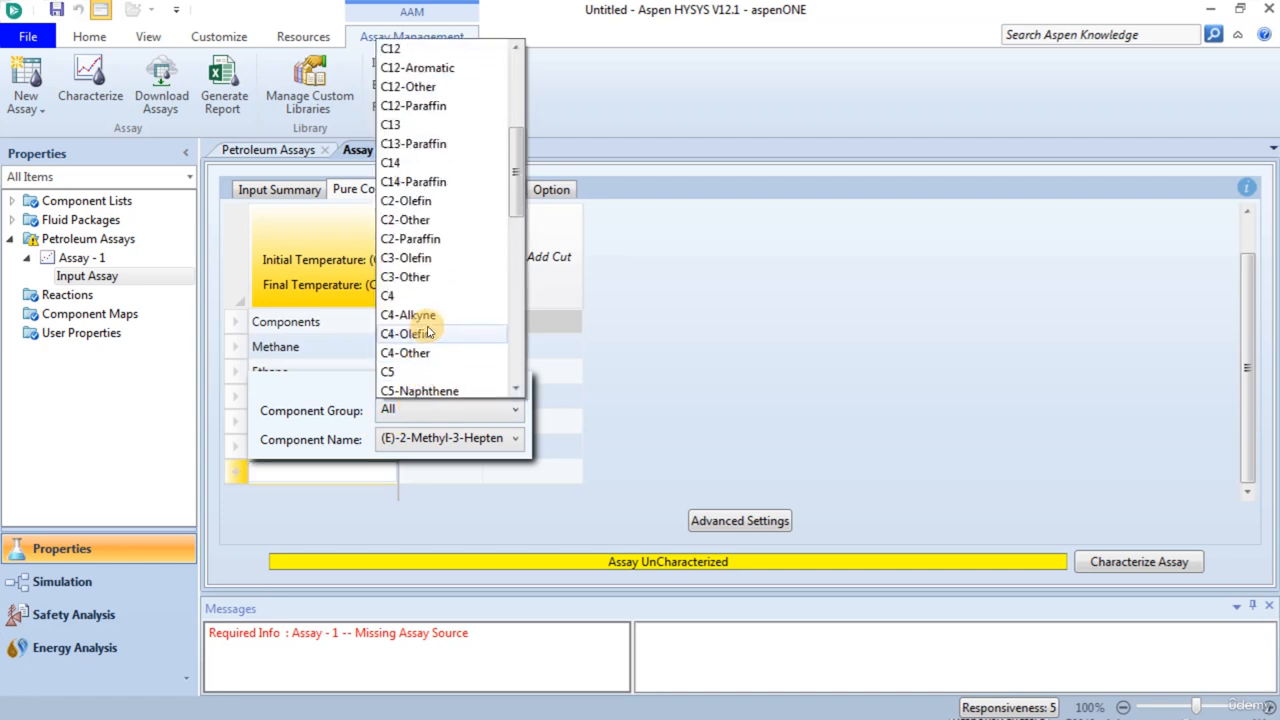
pyautogui.scroll(-2, 428, 332)
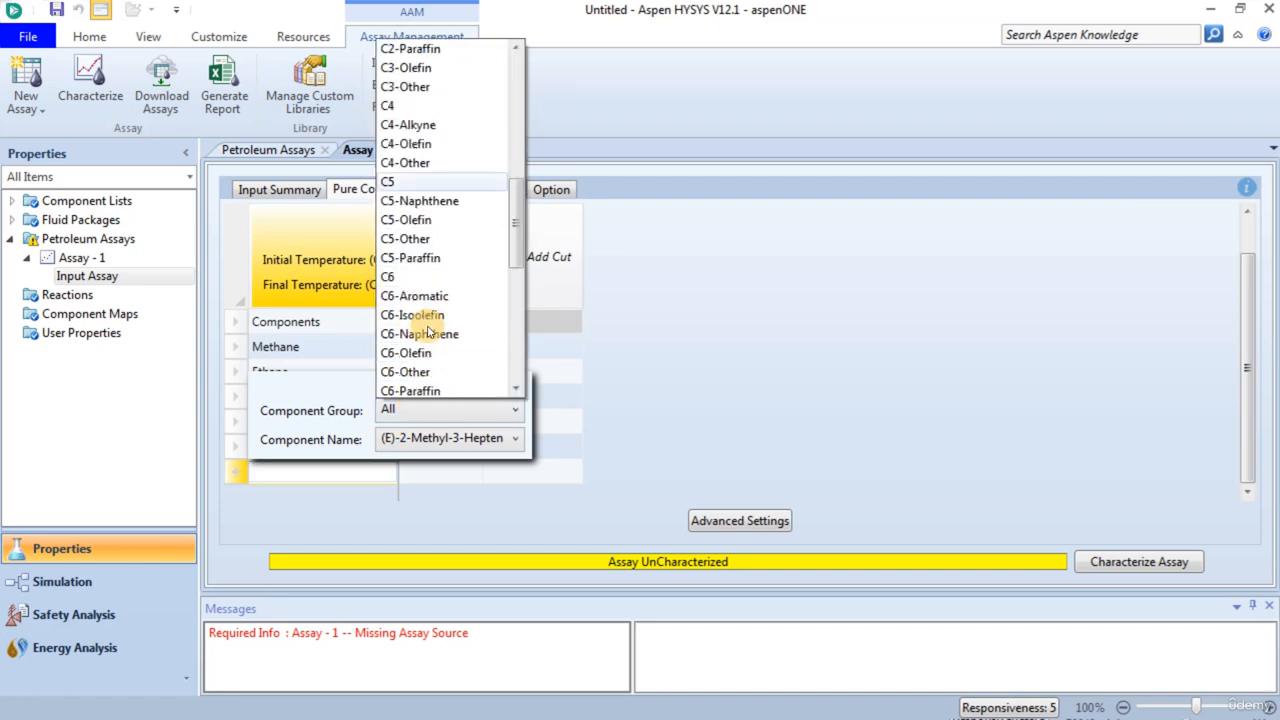
pyautogui.scroll(-1, 428, 332)
pyautogui.scroll(-1, 428, 332)
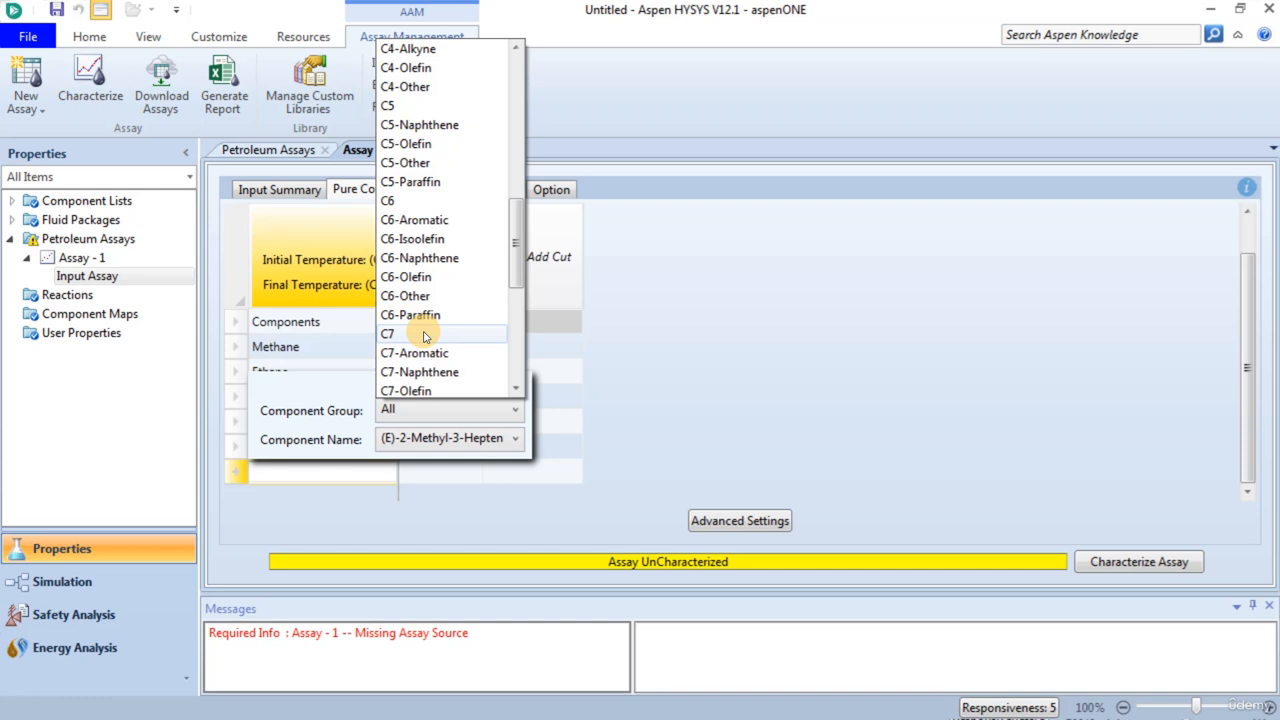
pyautogui.click(418, 182)
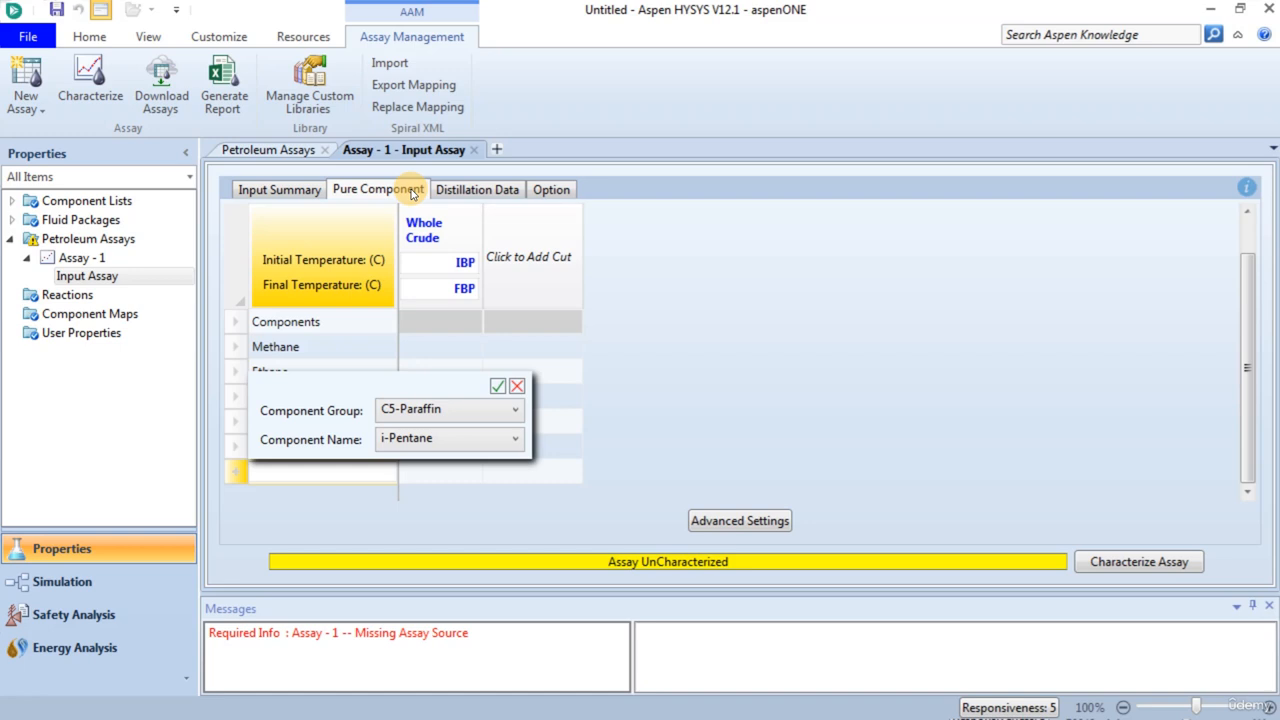
pyautogui.click(393, 439)
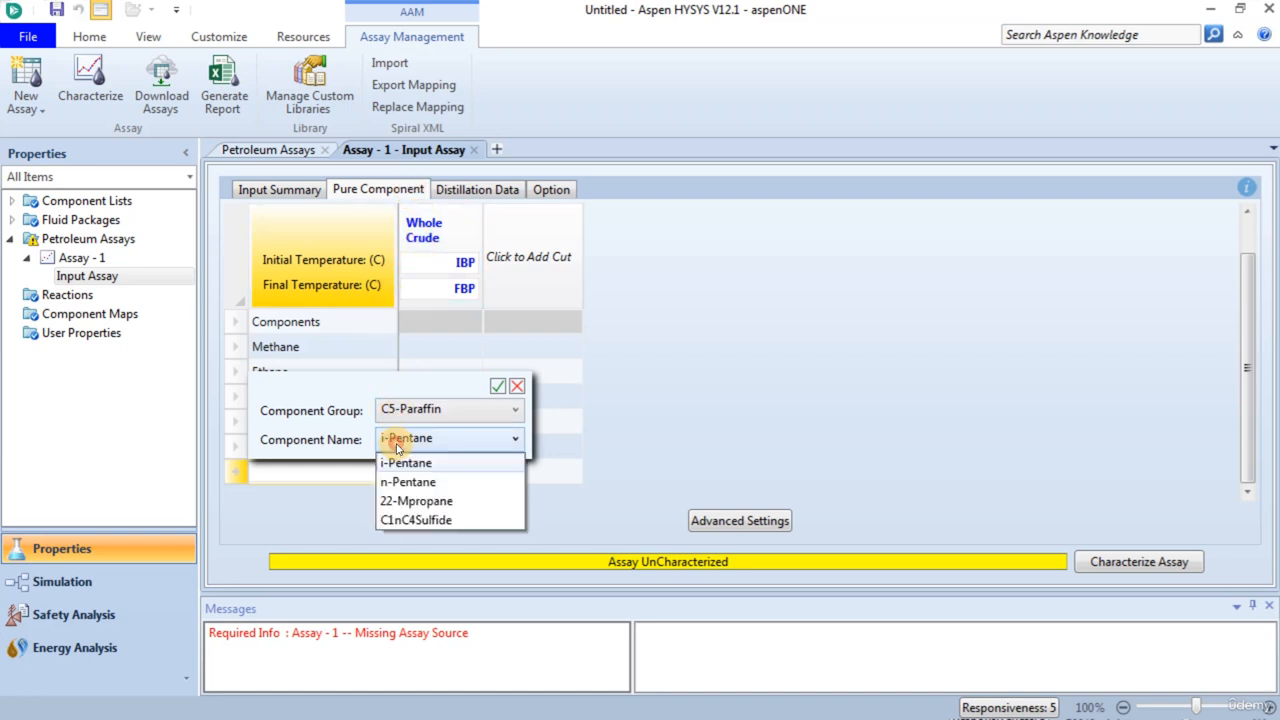
pyautogui.click(396, 446)
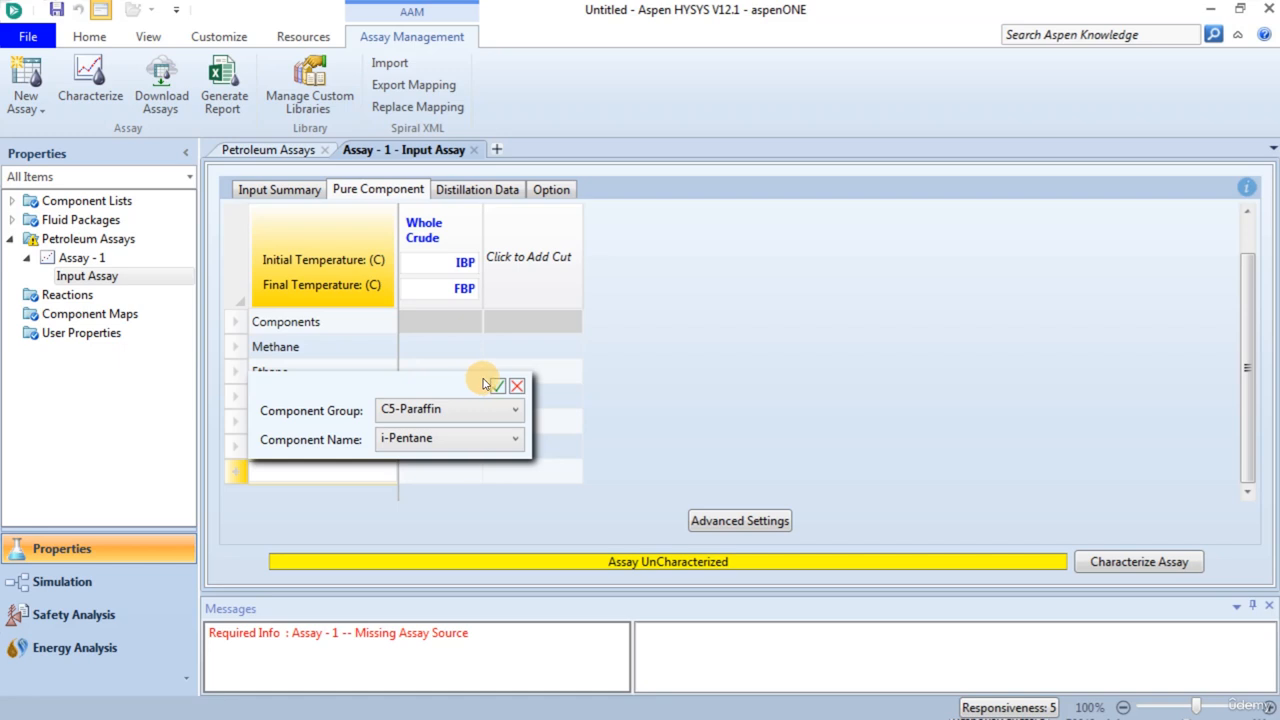
pyautogui.click(496, 386)
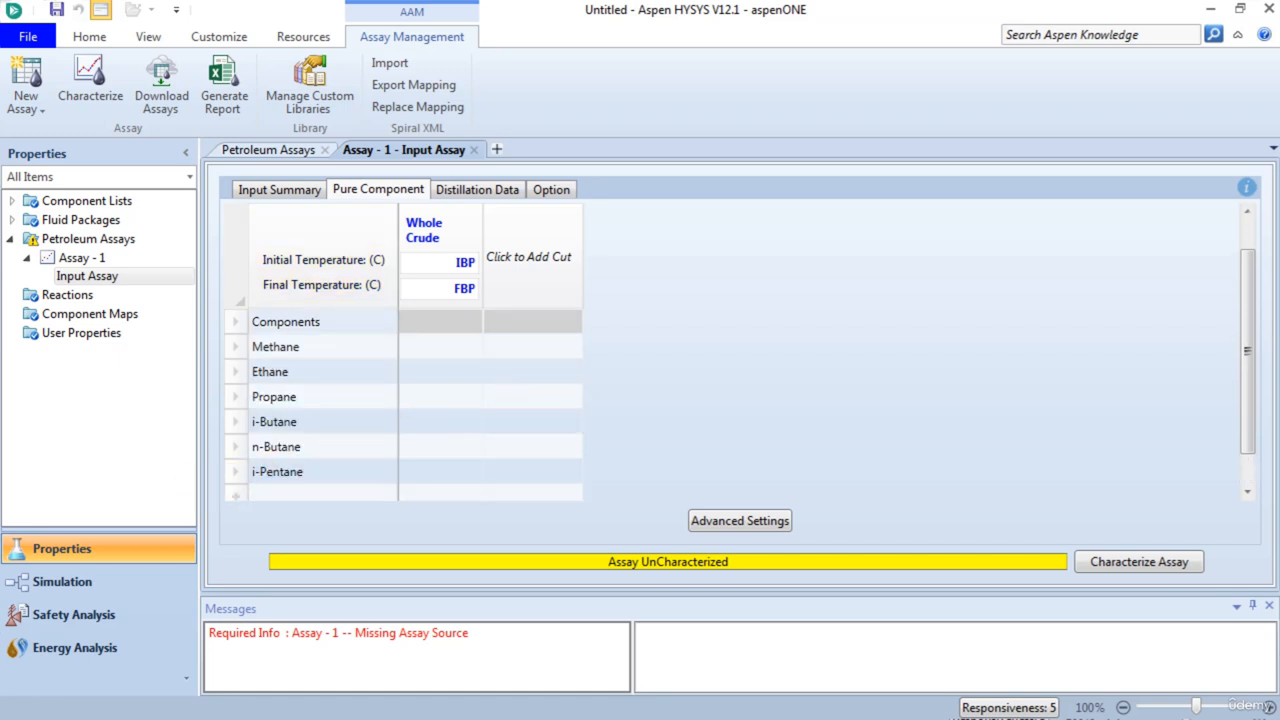
# - Add n-Pentane from the C5-Paraffin group as another pure component of the assay
pyautogui.doubleClick(287, 497)
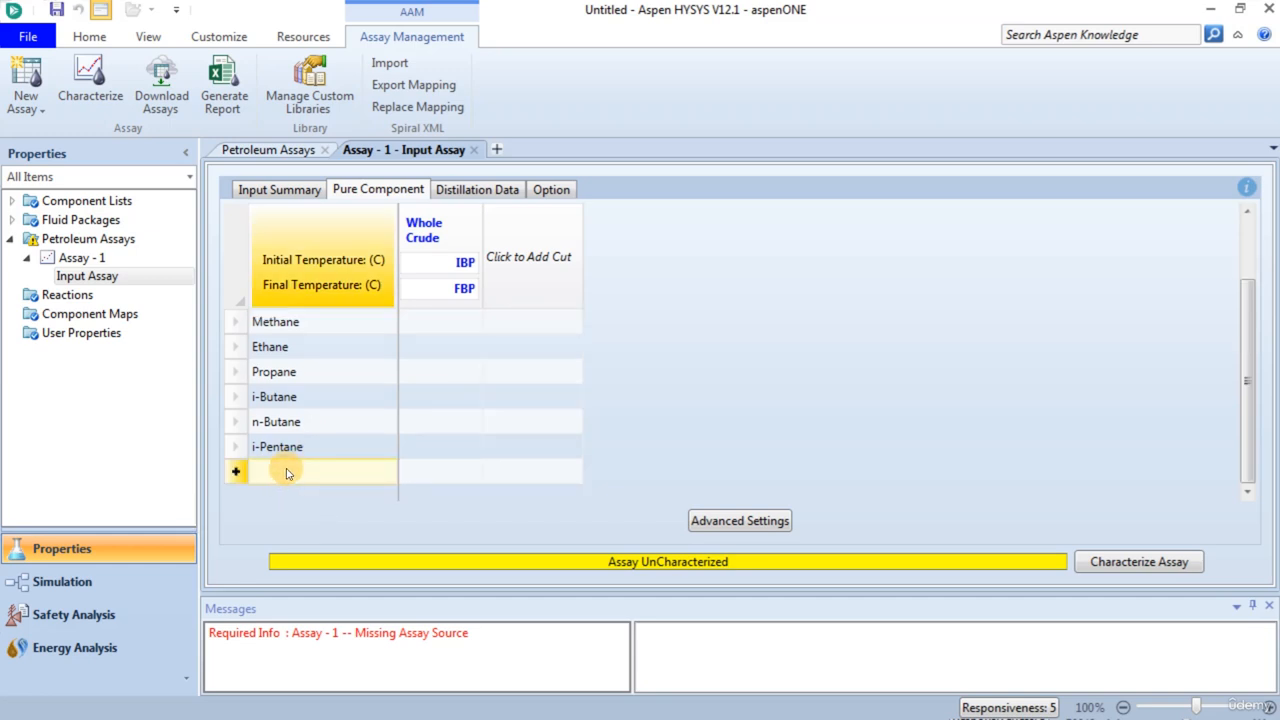
pyautogui.doubleClick(286, 469)
pyautogui.click(432, 423)
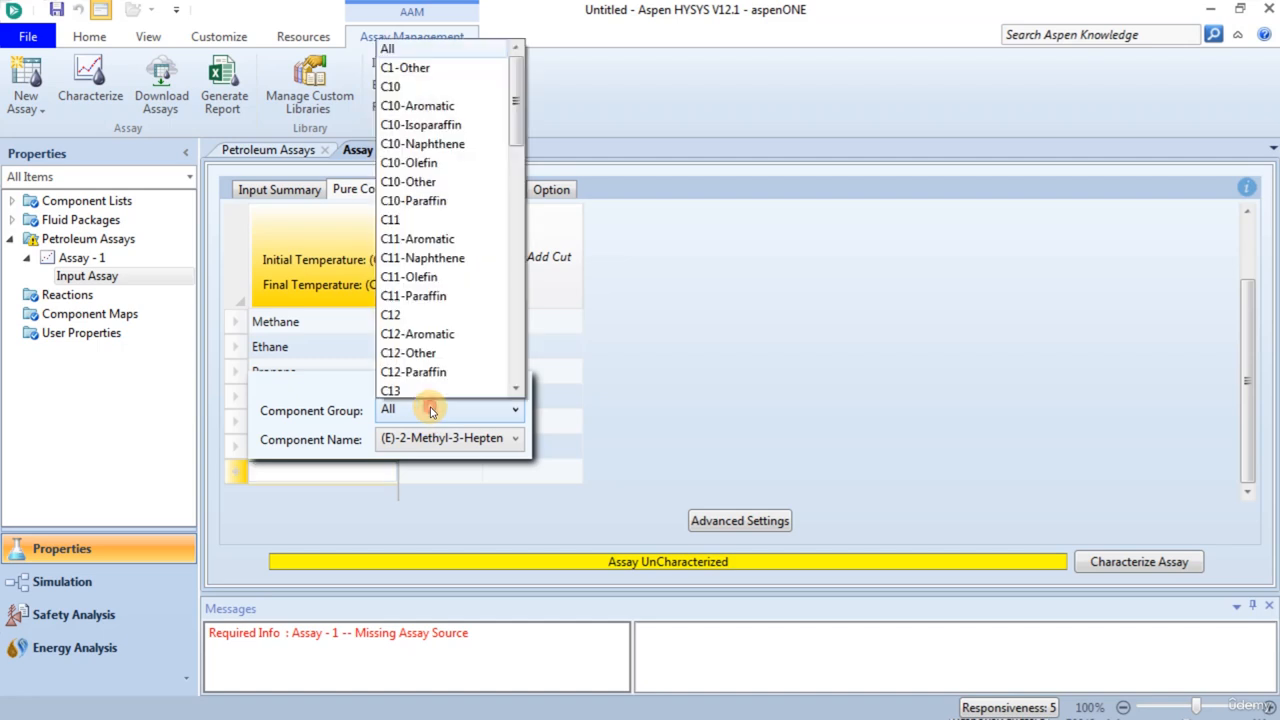
pyautogui.scroll(-2, 428, 380)
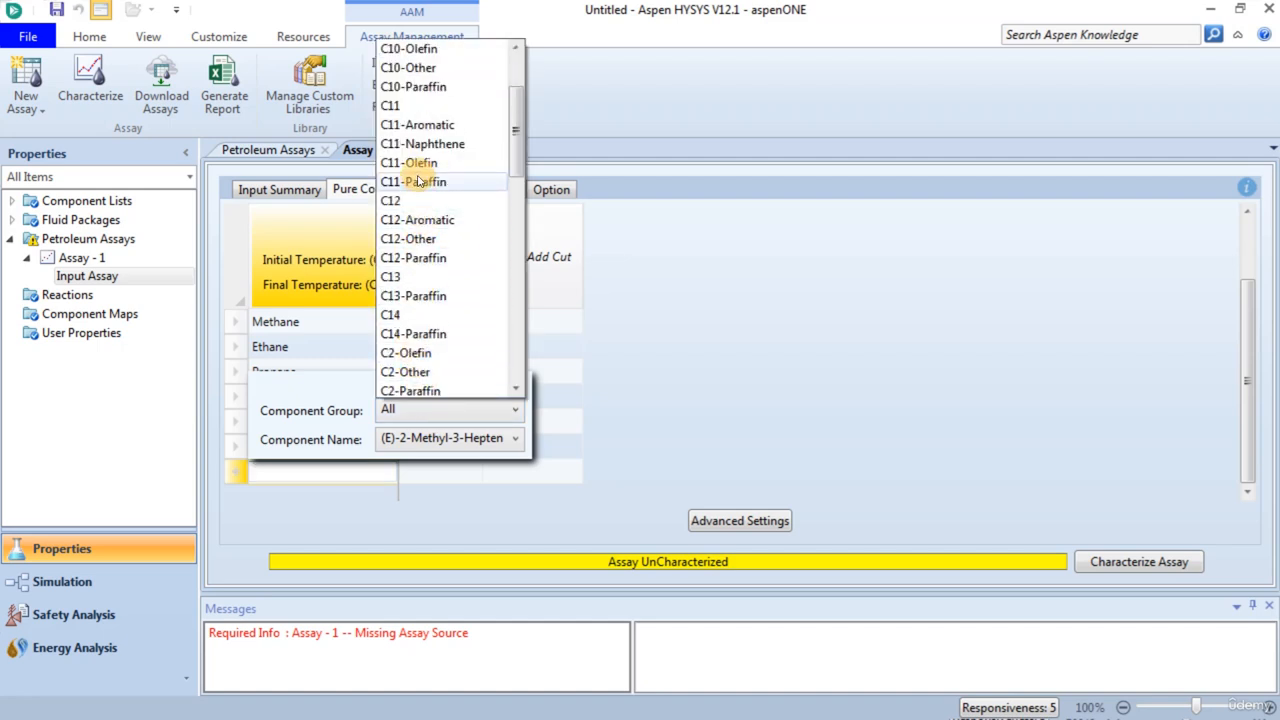
pyautogui.scroll(-2, 404, 362)
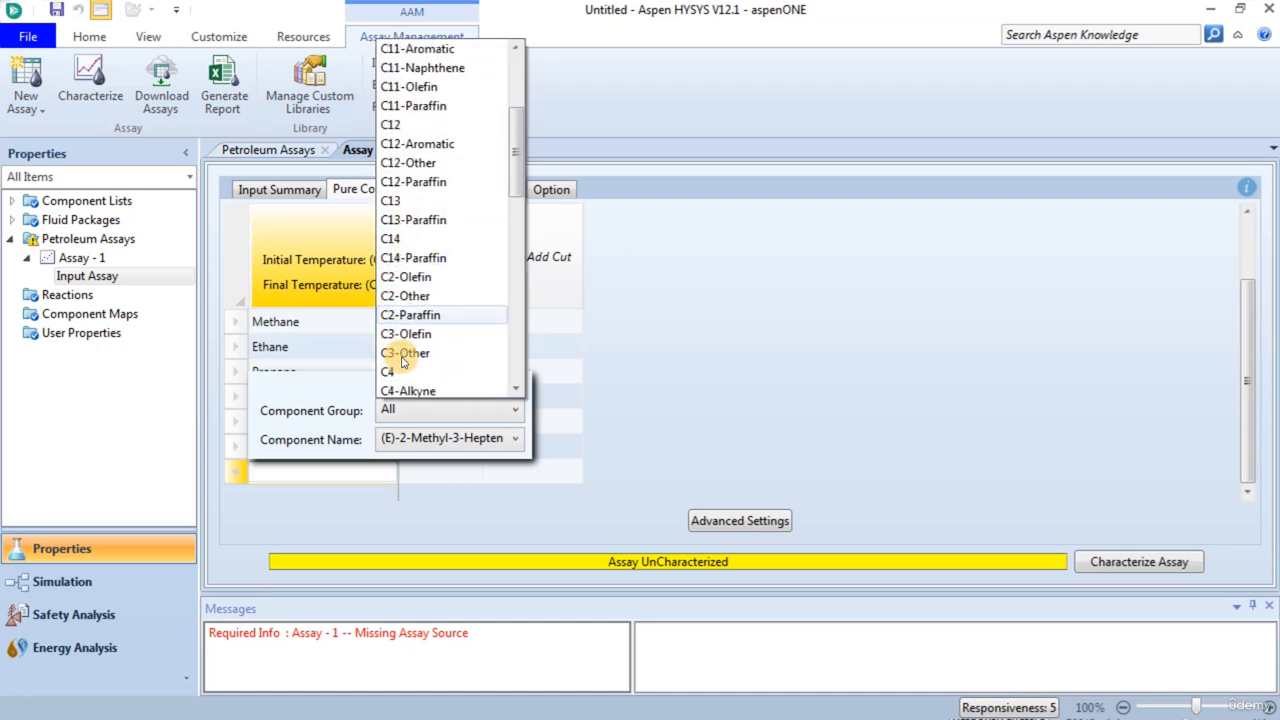
pyautogui.scroll(-1, 405, 364)
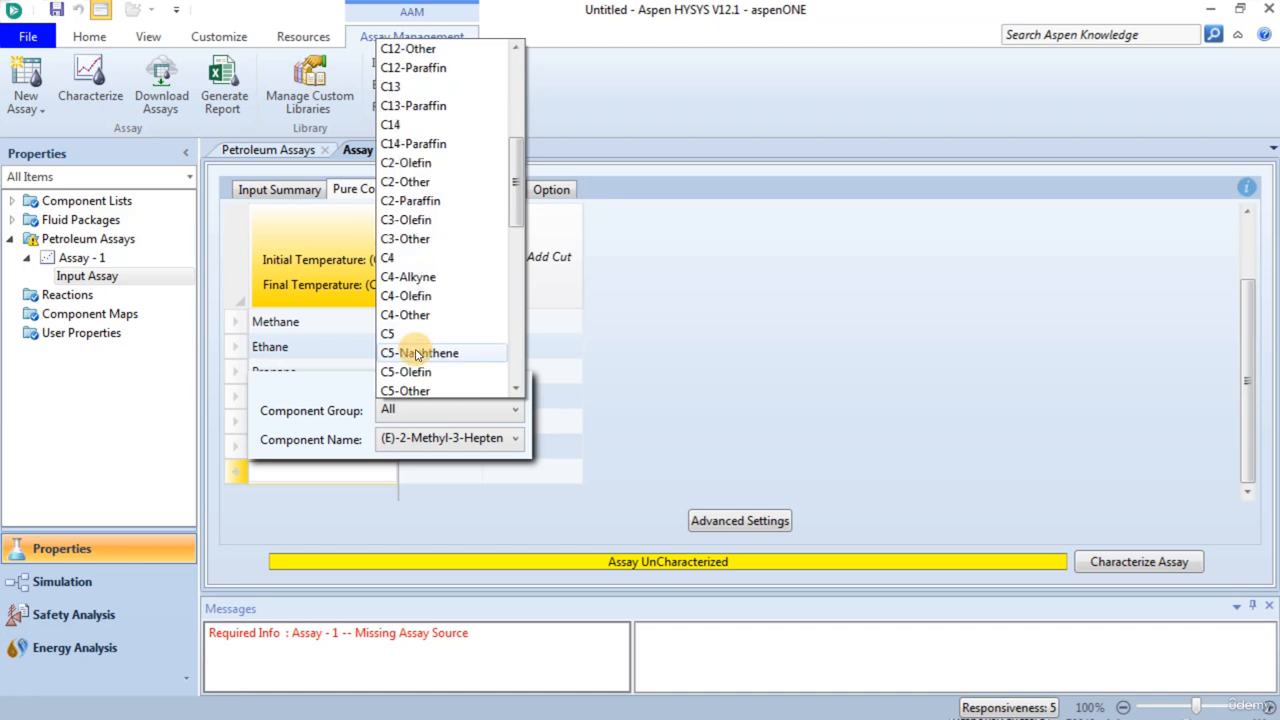
pyautogui.scroll(-1, 411, 376)
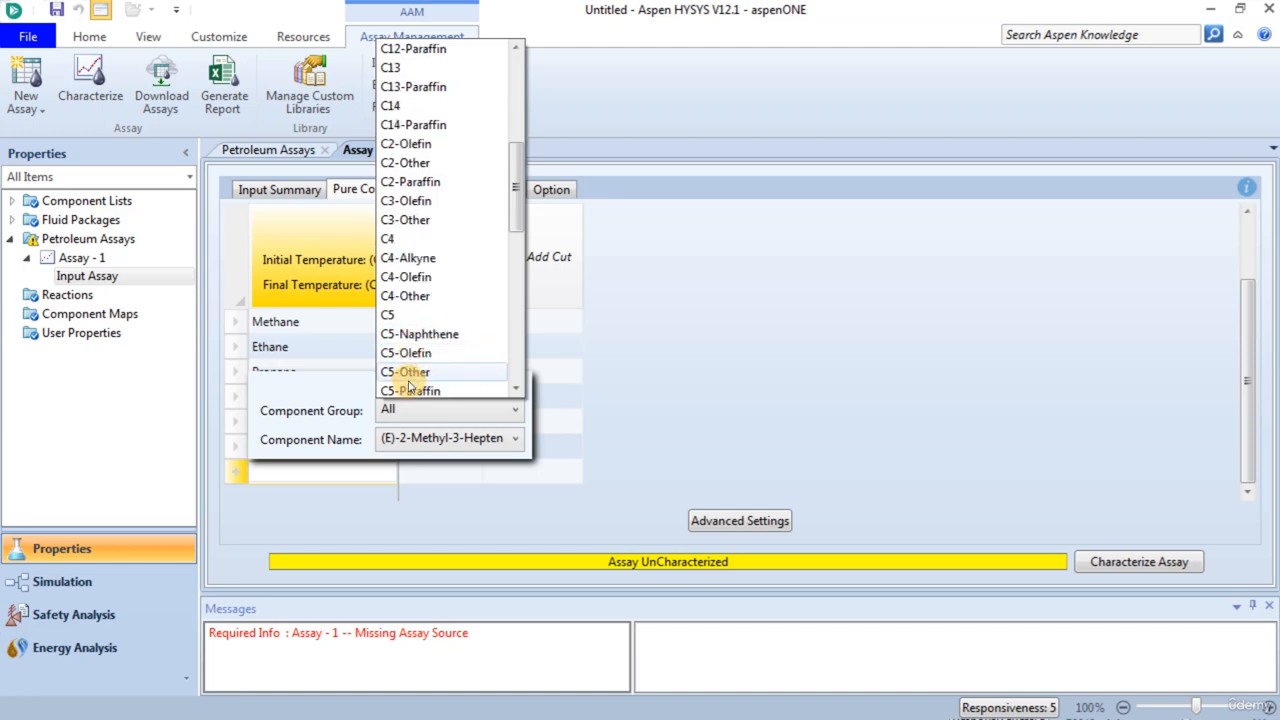
pyautogui.scroll(-1, 409, 375)
pyautogui.click(408, 372)
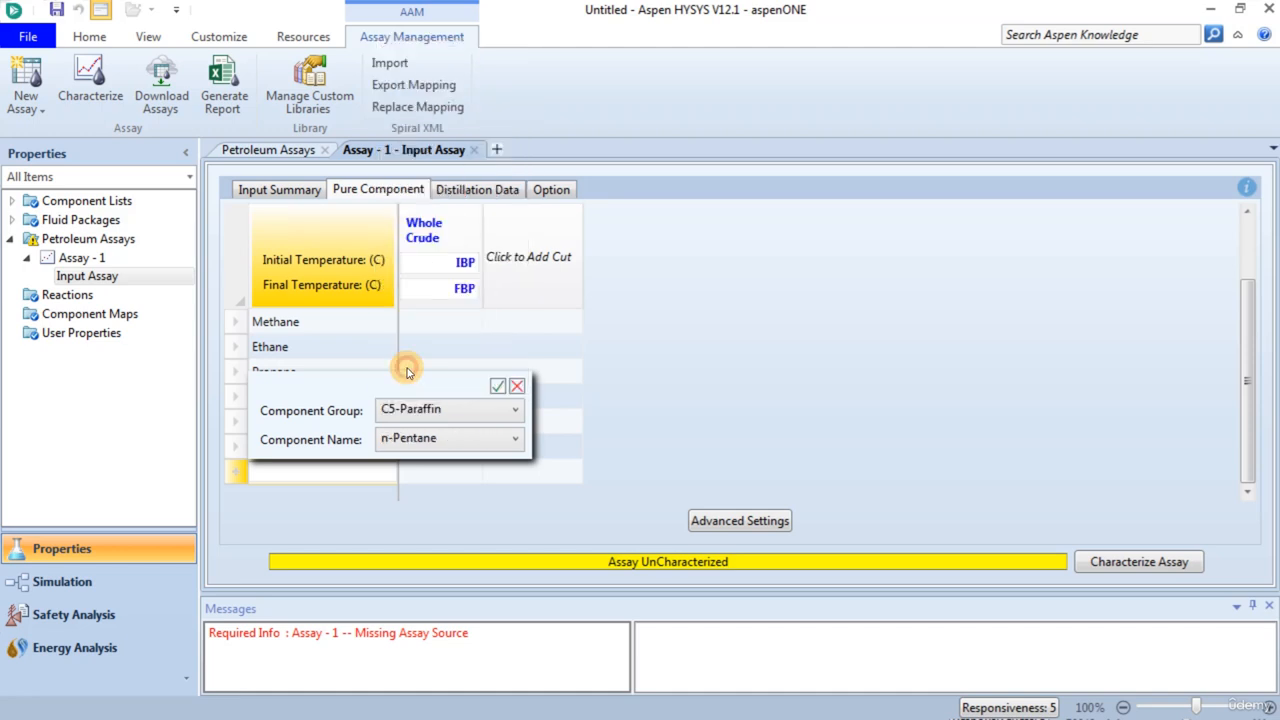
pyautogui.click(405, 440)
pyautogui.click(405, 440)
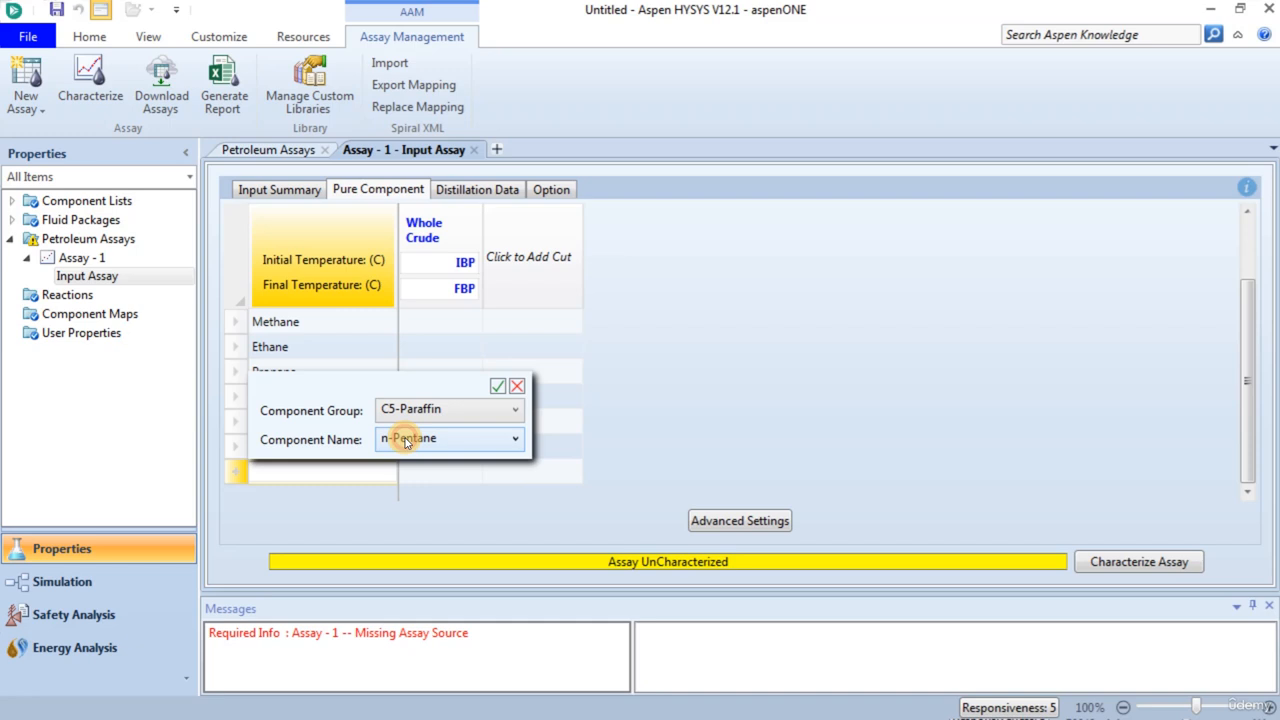
pyautogui.click(497, 385)
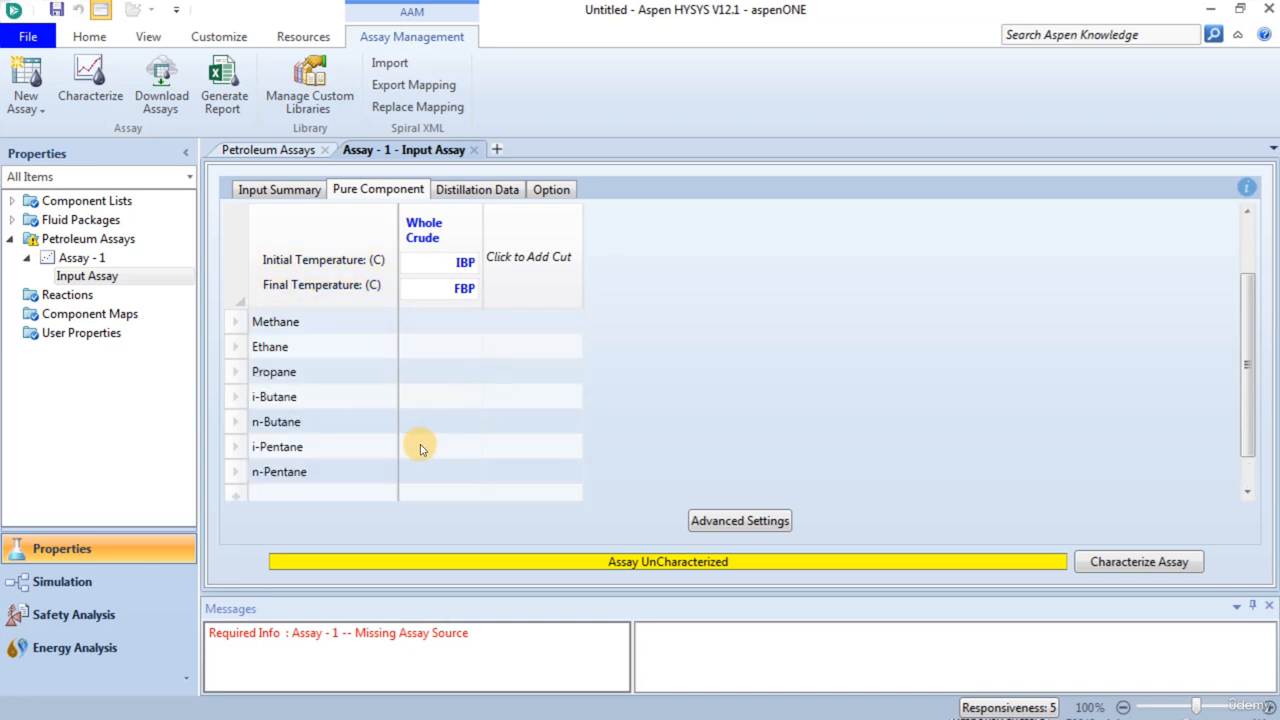
# - Set the crude's basis to By volume and enter methane 0.007, ethane 0.023, propane 0.320, i-butane 0.240, n-butane 1.750, i-pentane 1.650 and n-pentane 2.250 %
pyautogui.click(741, 324)
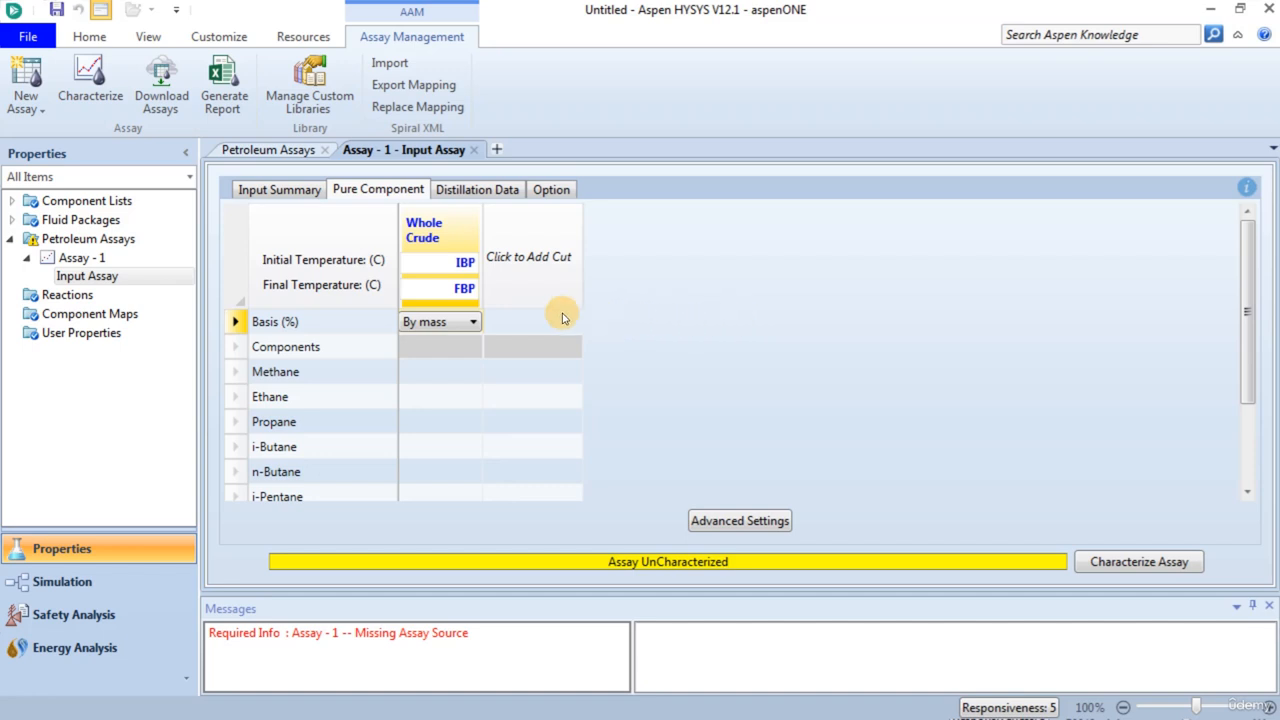
pyautogui.click(437, 320)
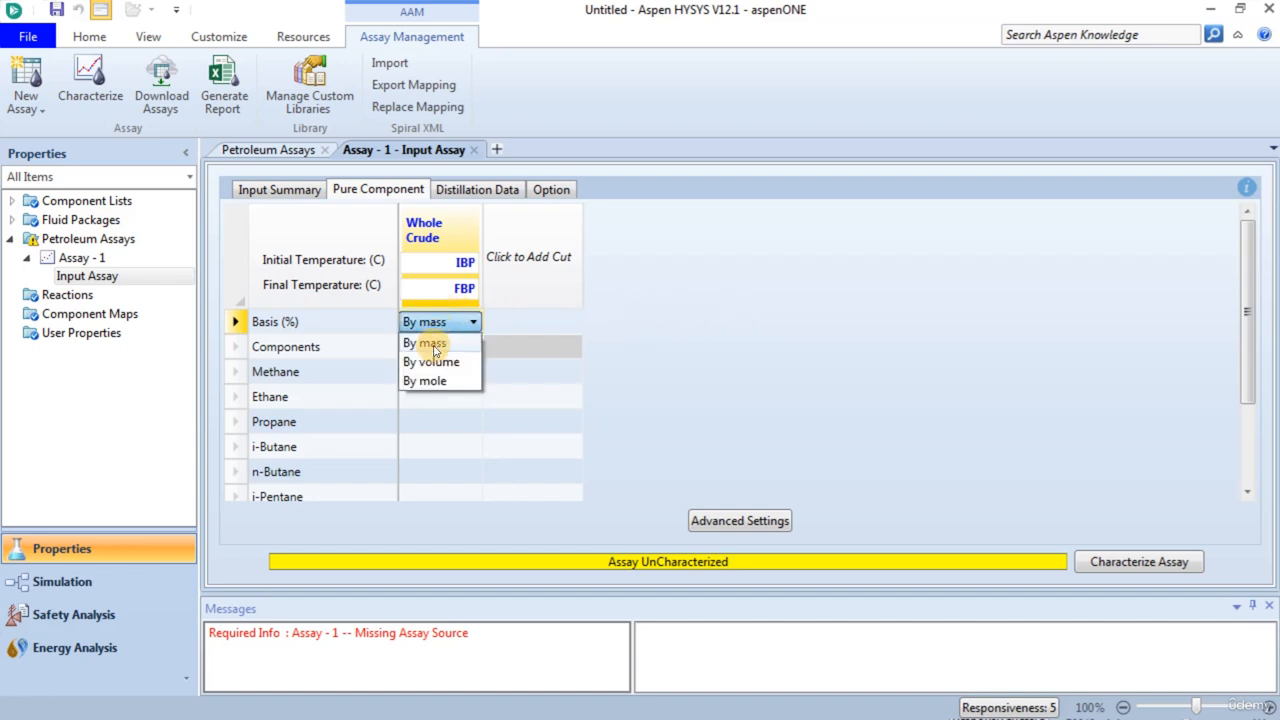
pyautogui.click(426, 362)
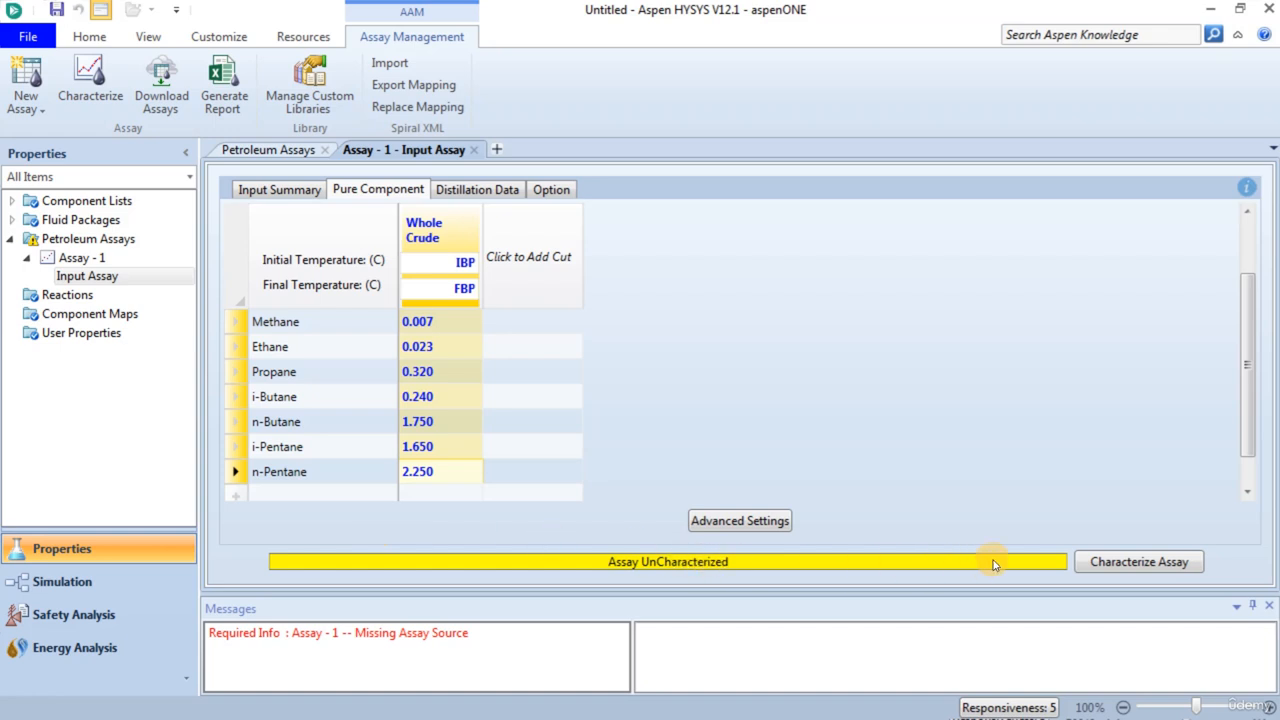
# - Characterize the assay and view its results summary and the Distillations plot
pyautogui.click(1117, 565)
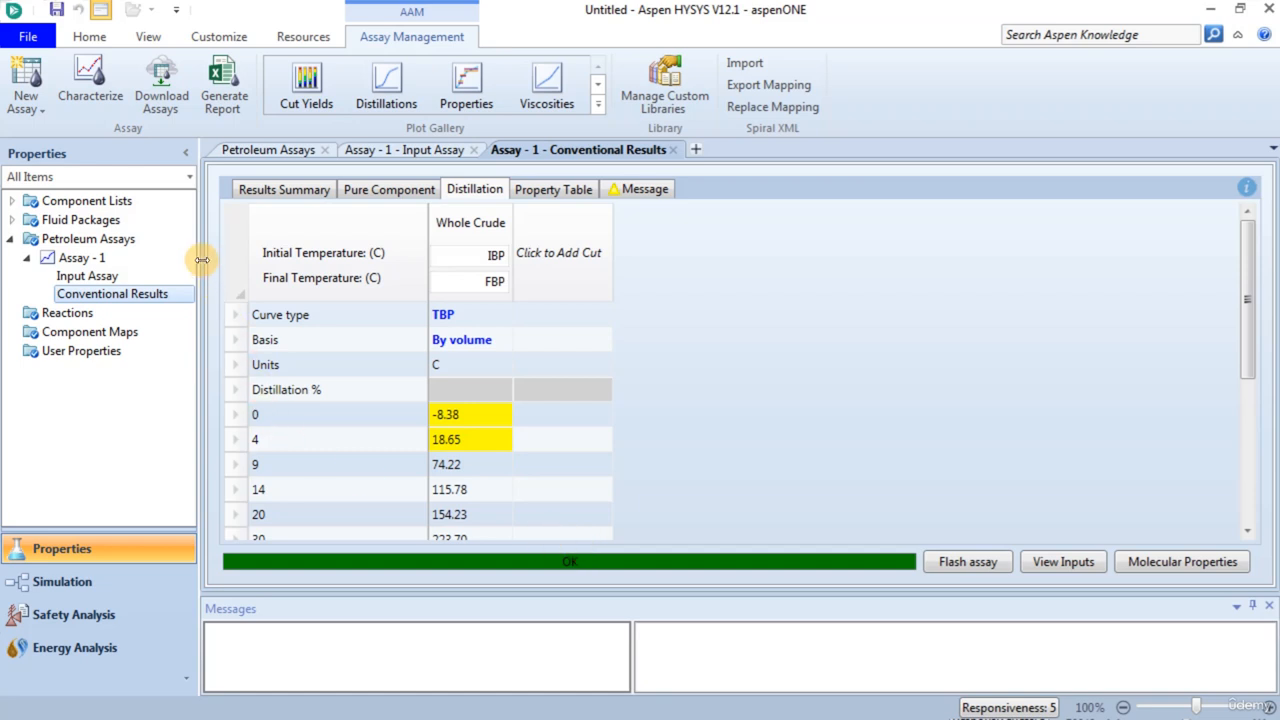
pyautogui.click(290, 189)
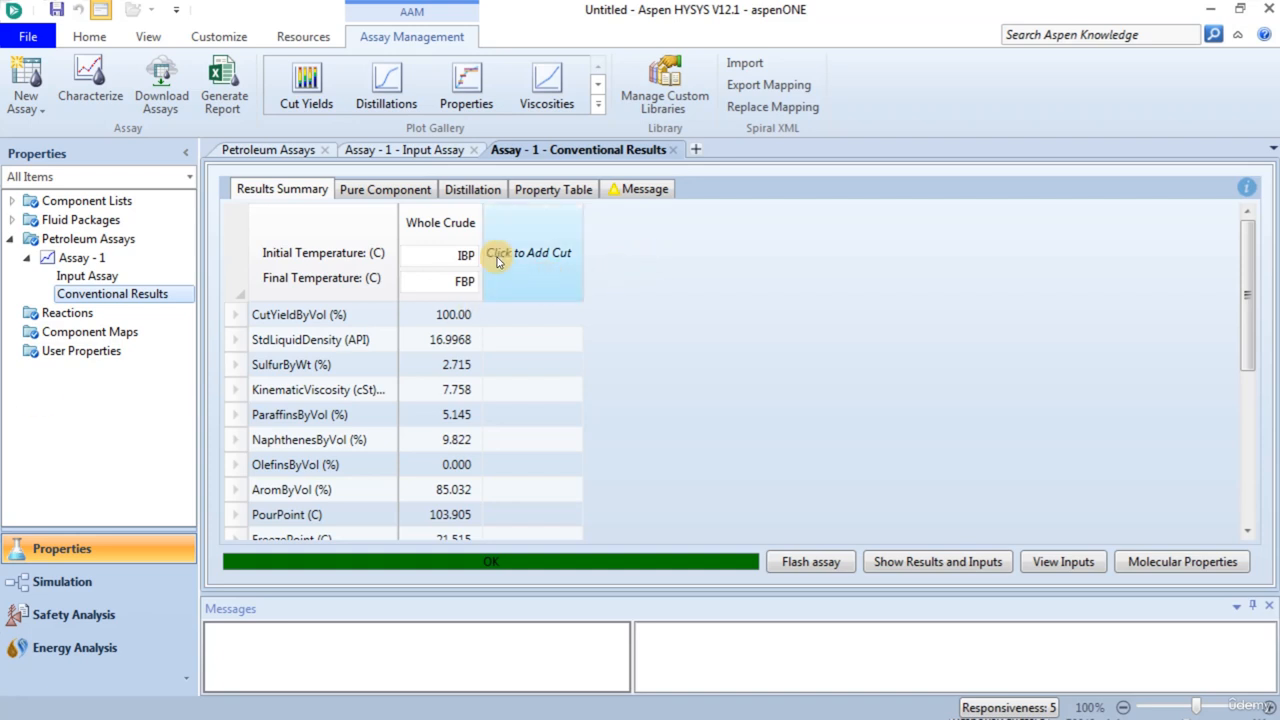
pyautogui.click(386, 88)
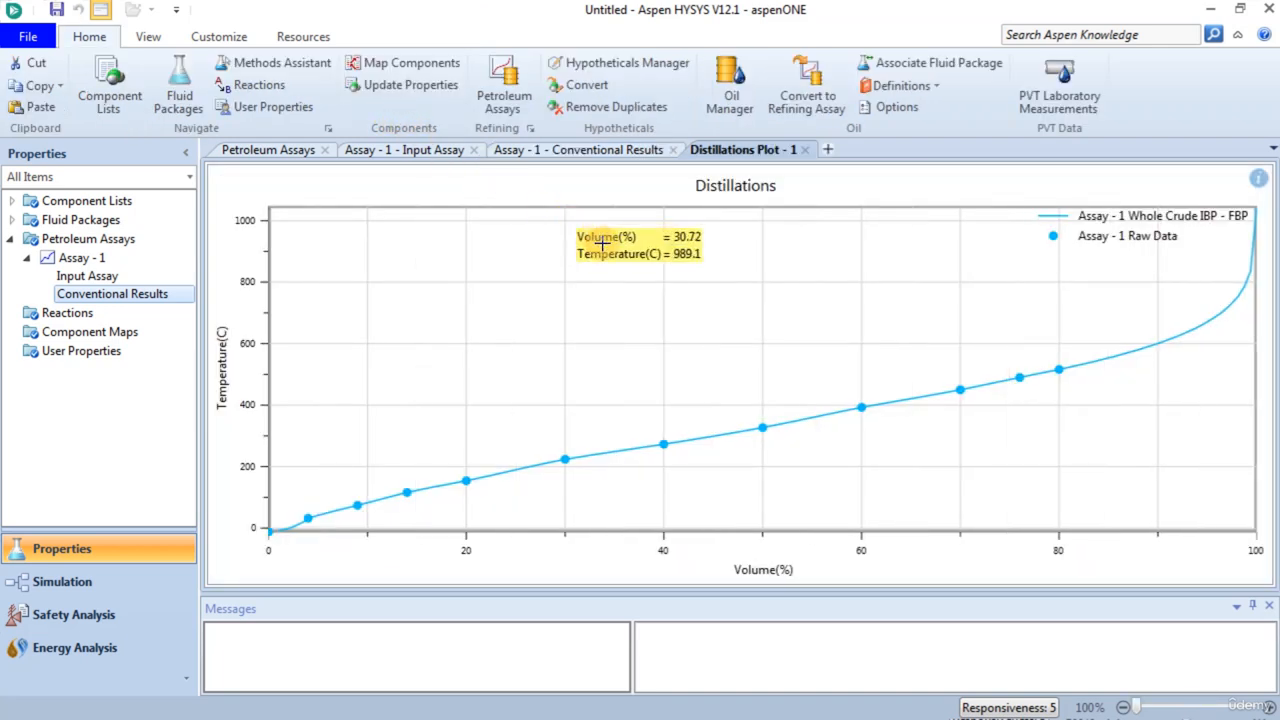
pyautogui.click(594, 294)
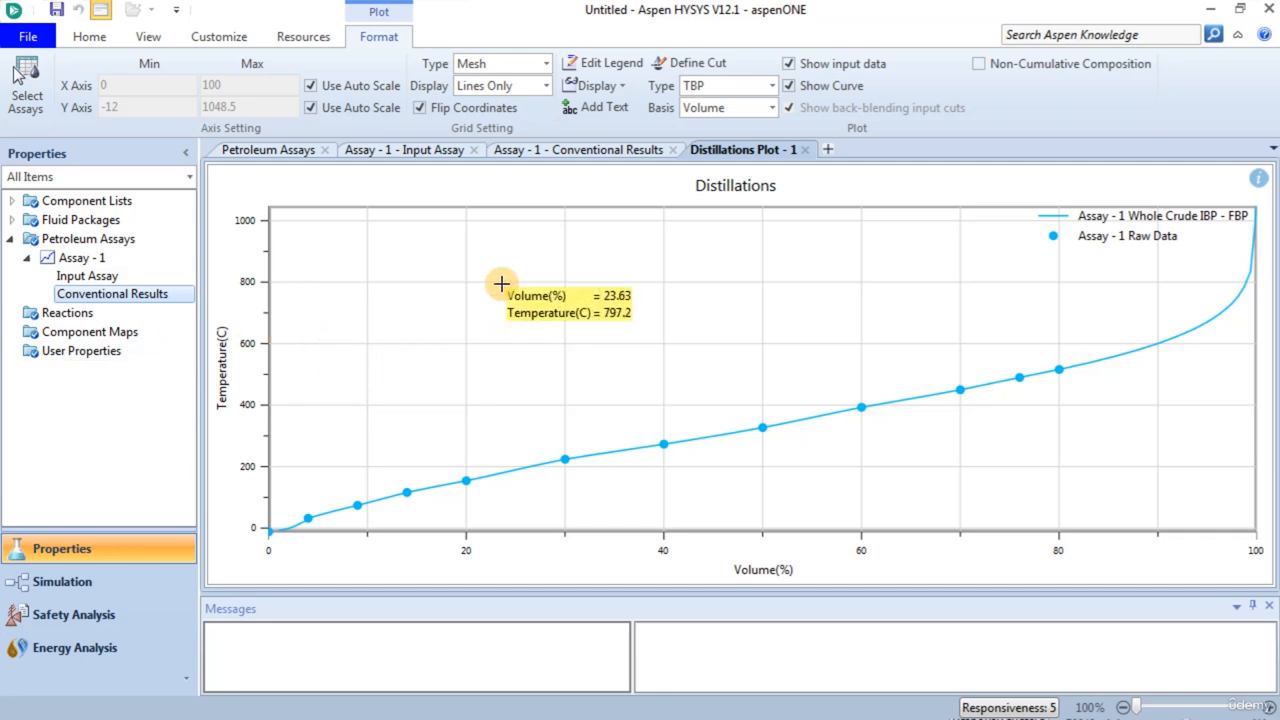
# - Review the pure and hypothetical components contained in Component List - 1 and close its view
pyautogui.doubleClick(99, 203)
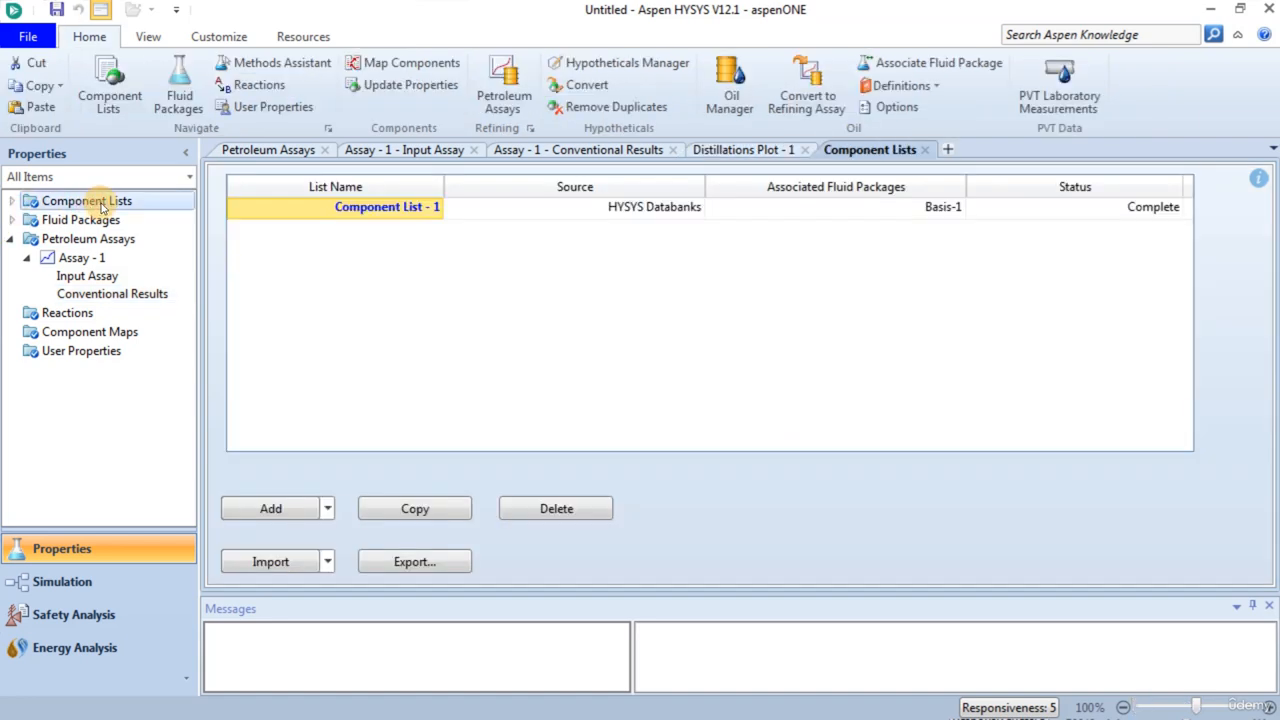
pyautogui.doubleClick(338, 207)
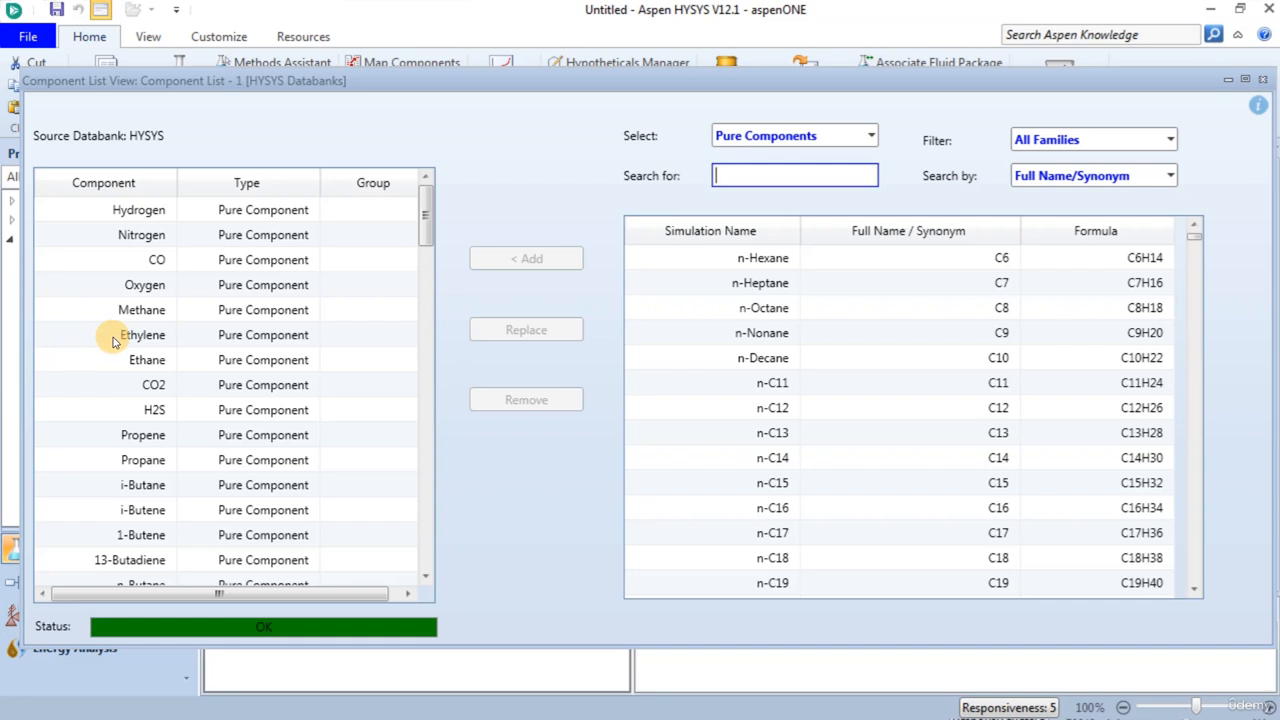
pyautogui.scroll(-6, 185, 320)
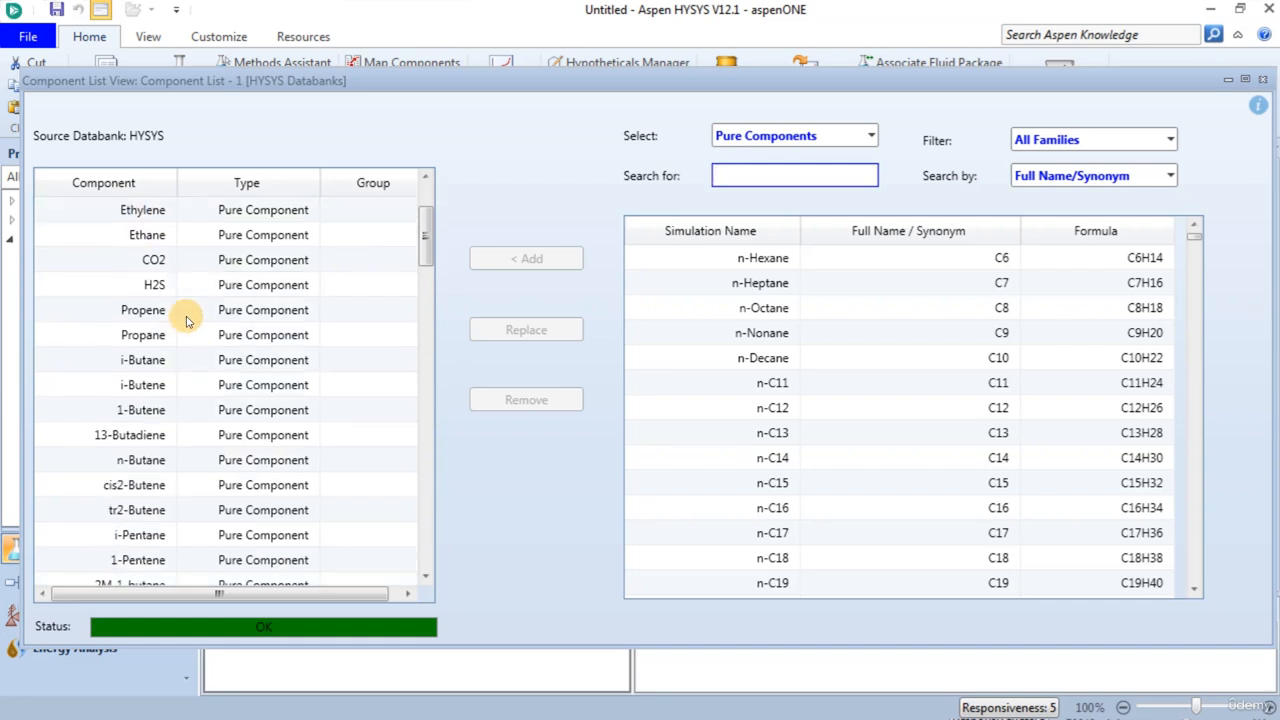
pyautogui.scroll(-8, 185, 320)
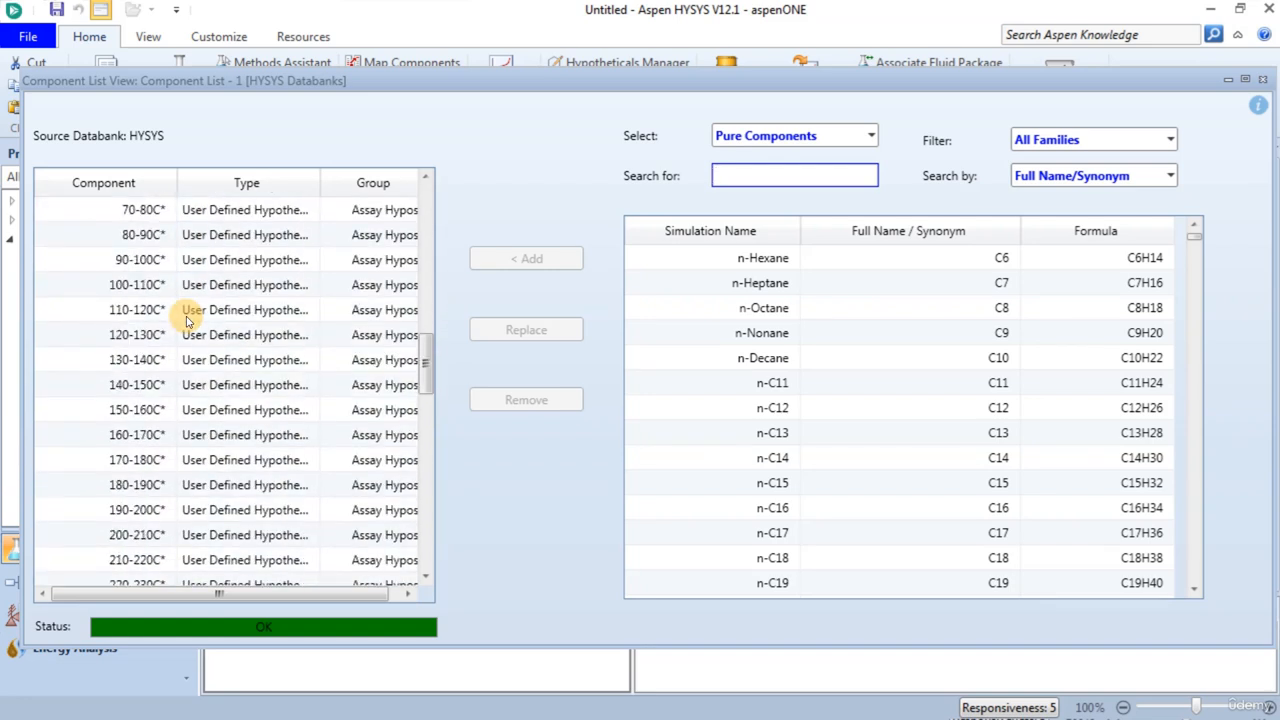
pyautogui.scroll(-11, 186, 320)
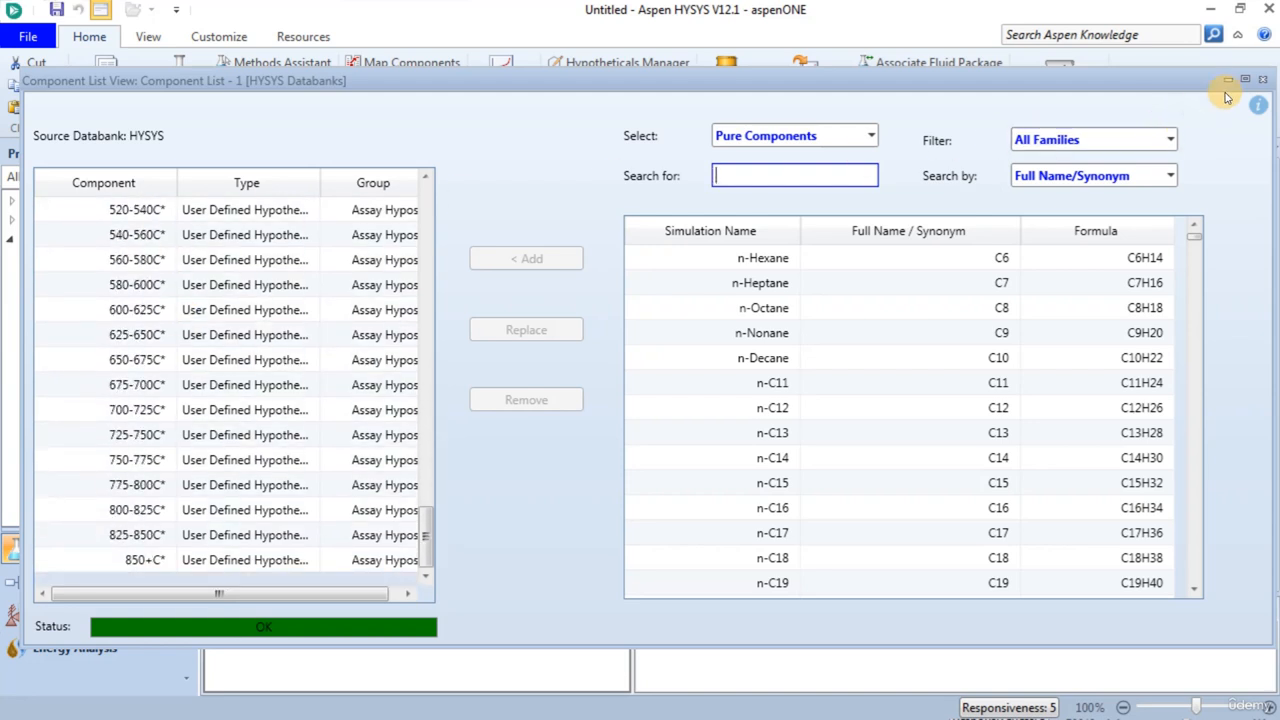
pyautogui.click(1262, 79)
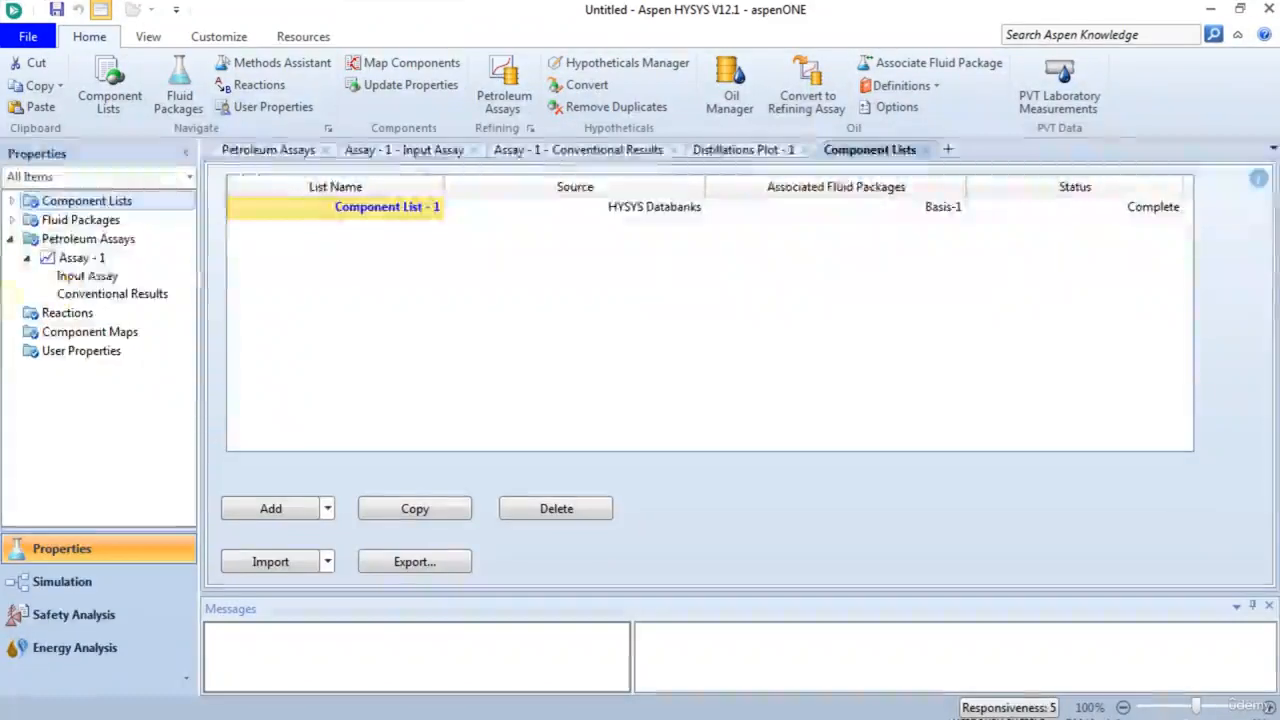
# - Check the fluid package list and the petroleum assays summary
pyautogui.click(110, 222)
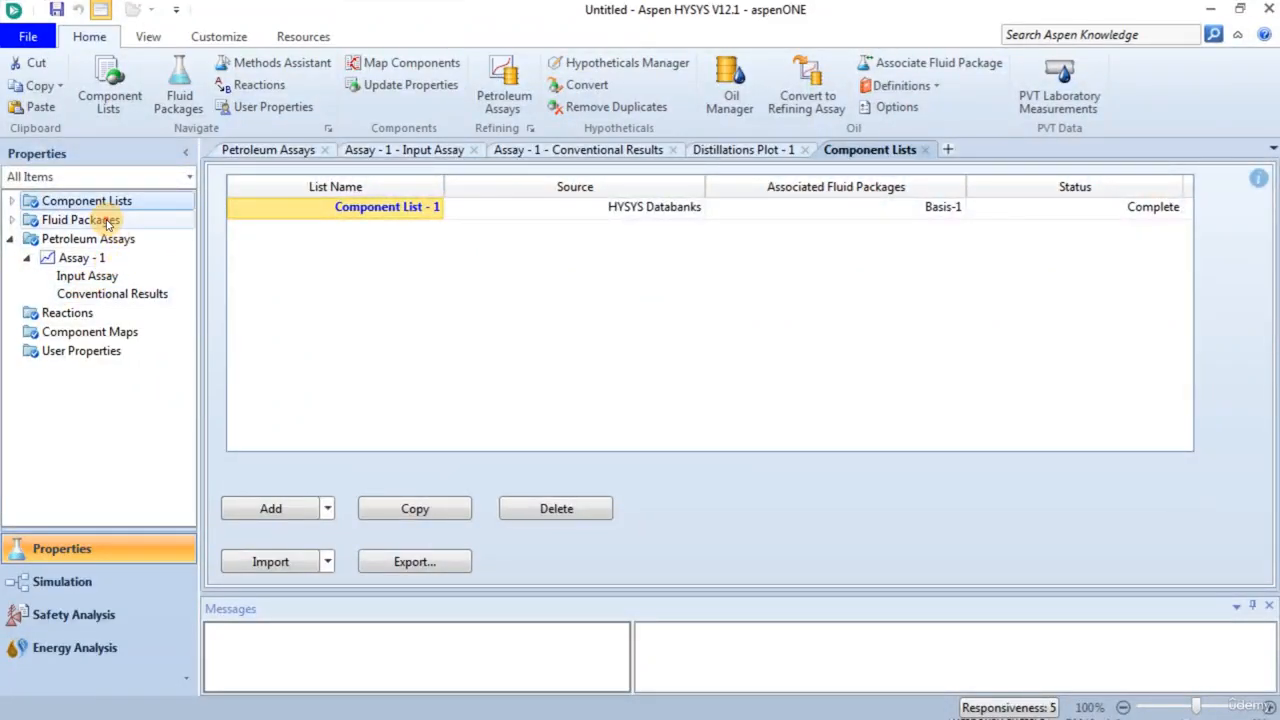
pyautogui.click(351, 212)
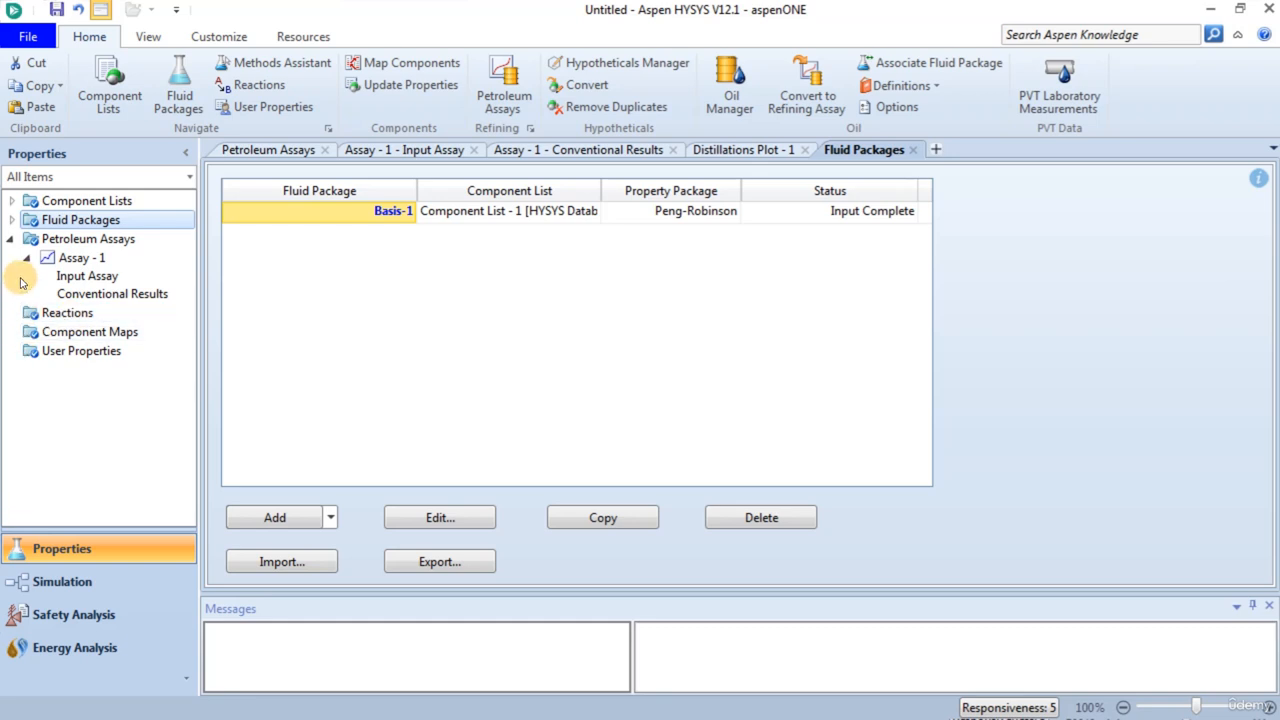
pyautogui.click(82, 239)
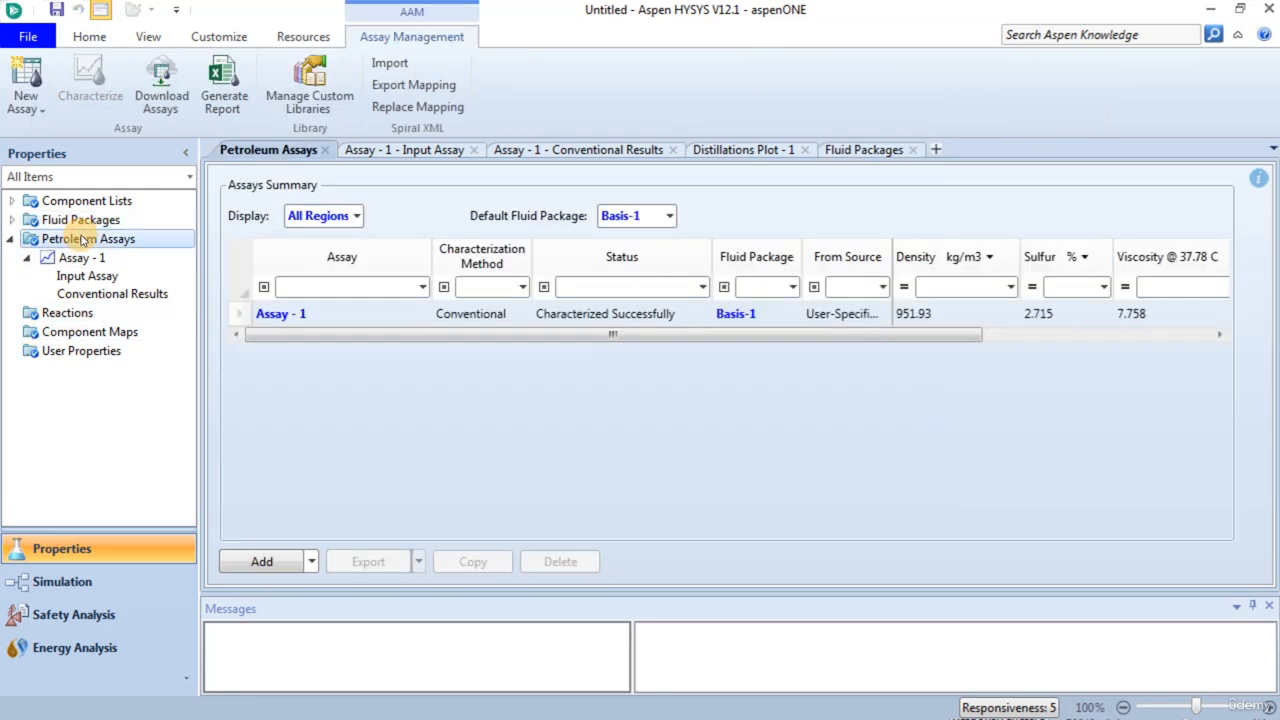
pyautogui.click(231, 317)
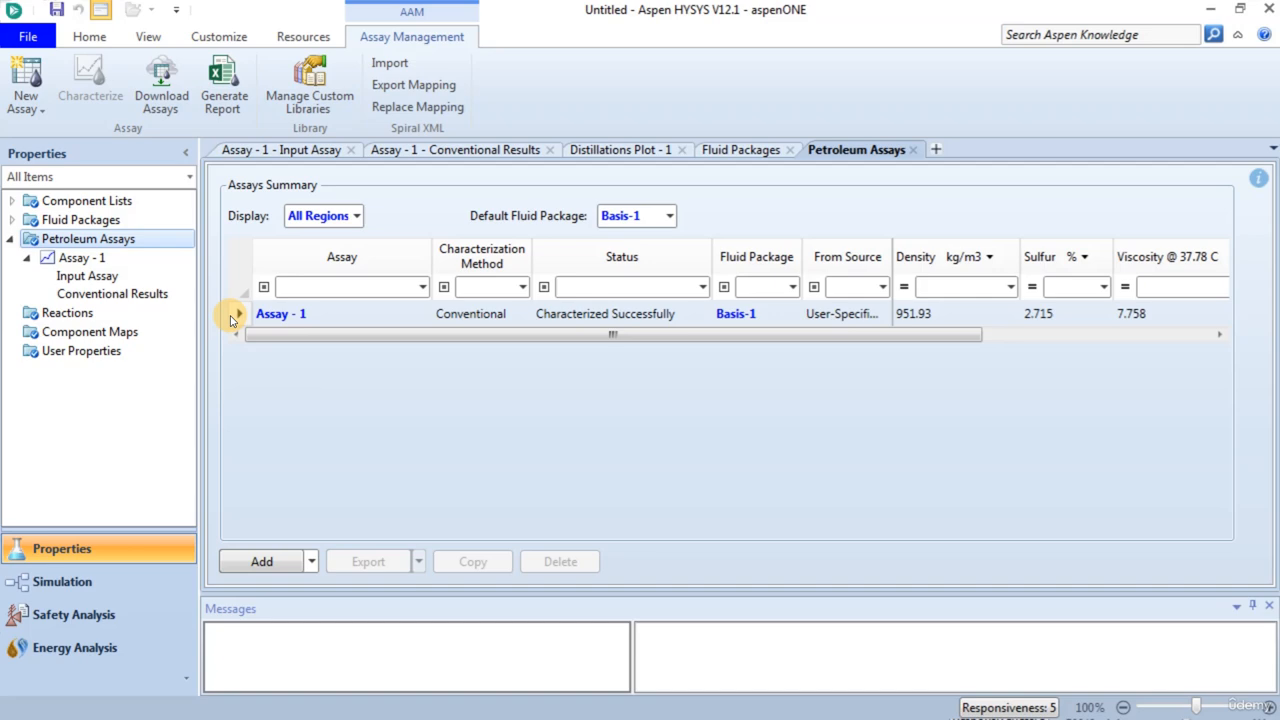
pyautogui.click(239, 314)
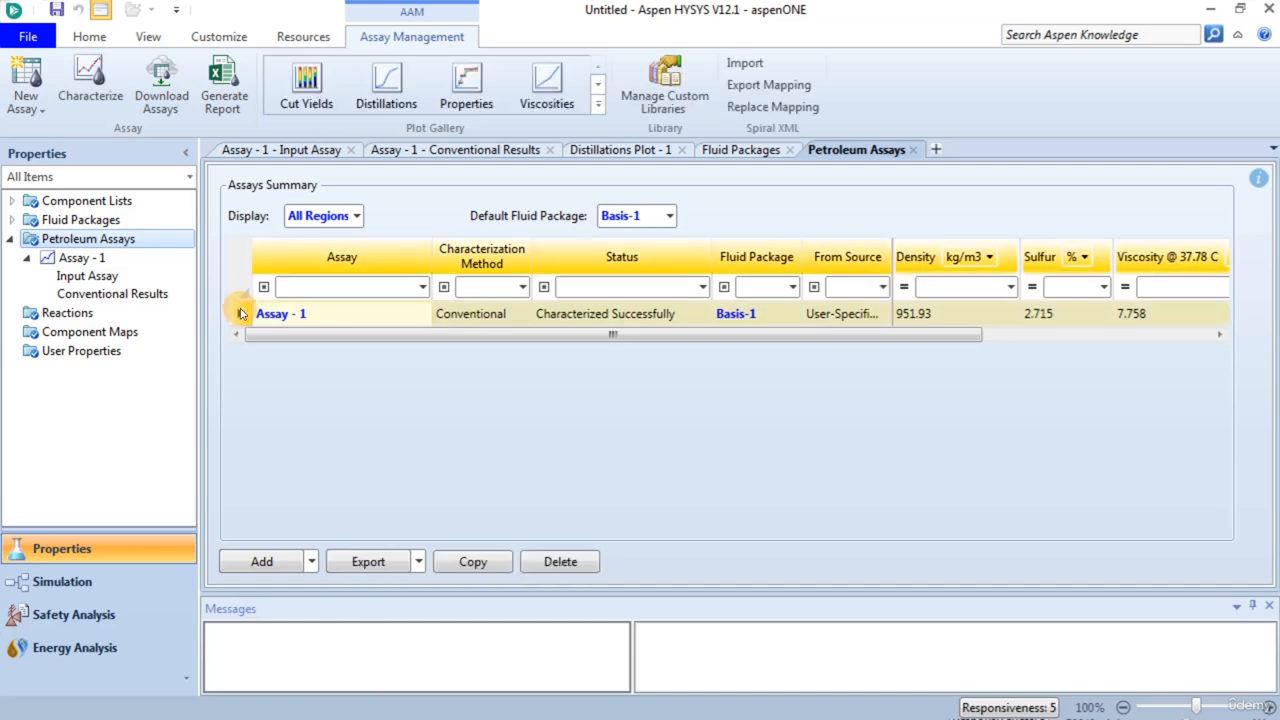
pyautogui.click(368, 562)
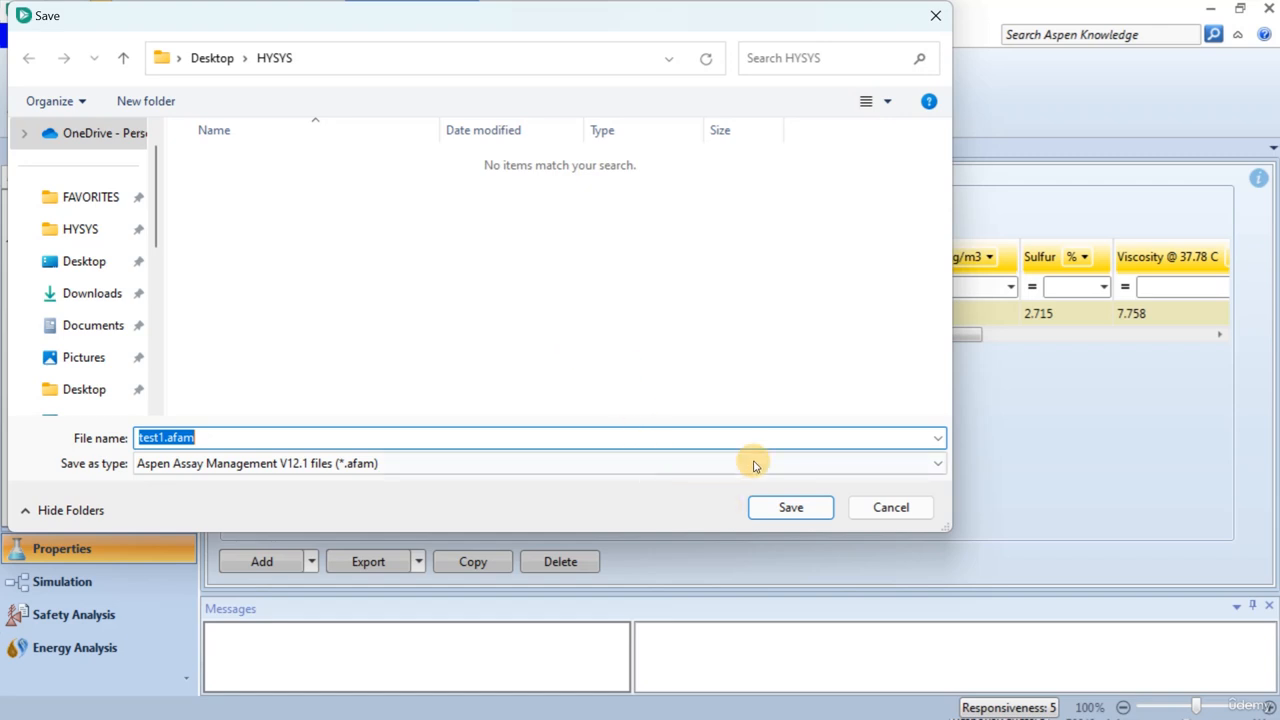
pyautogui.click(933, 17)
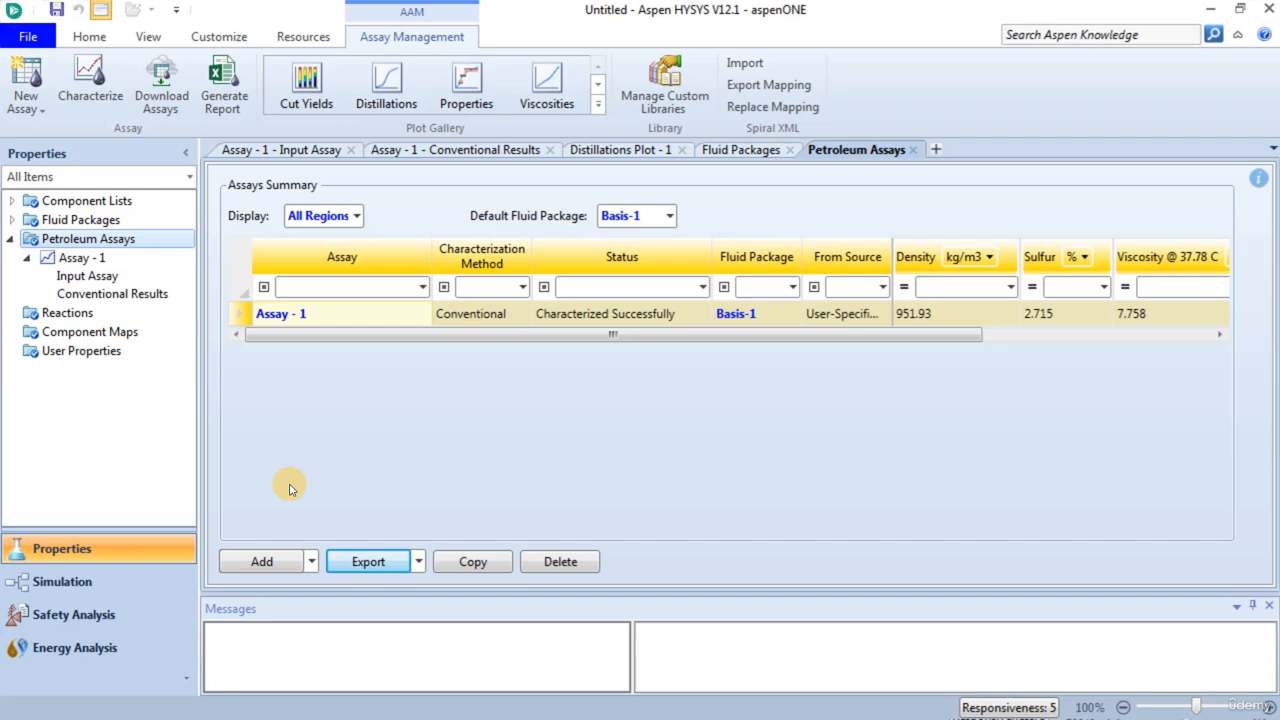
# - Enter the simulation environment, add a material stream to the flowsheet and name it Raw Crude
pyautogui.click(66, 584)
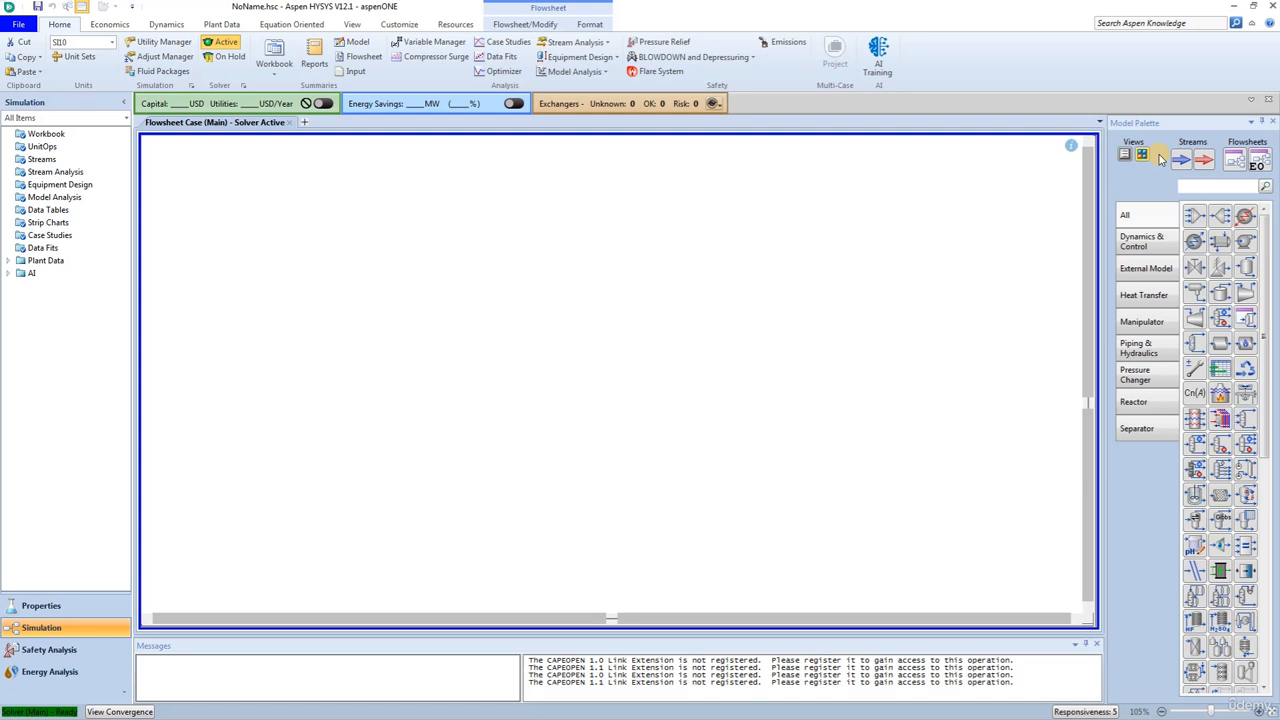
pyautogui.click(1181, 162)
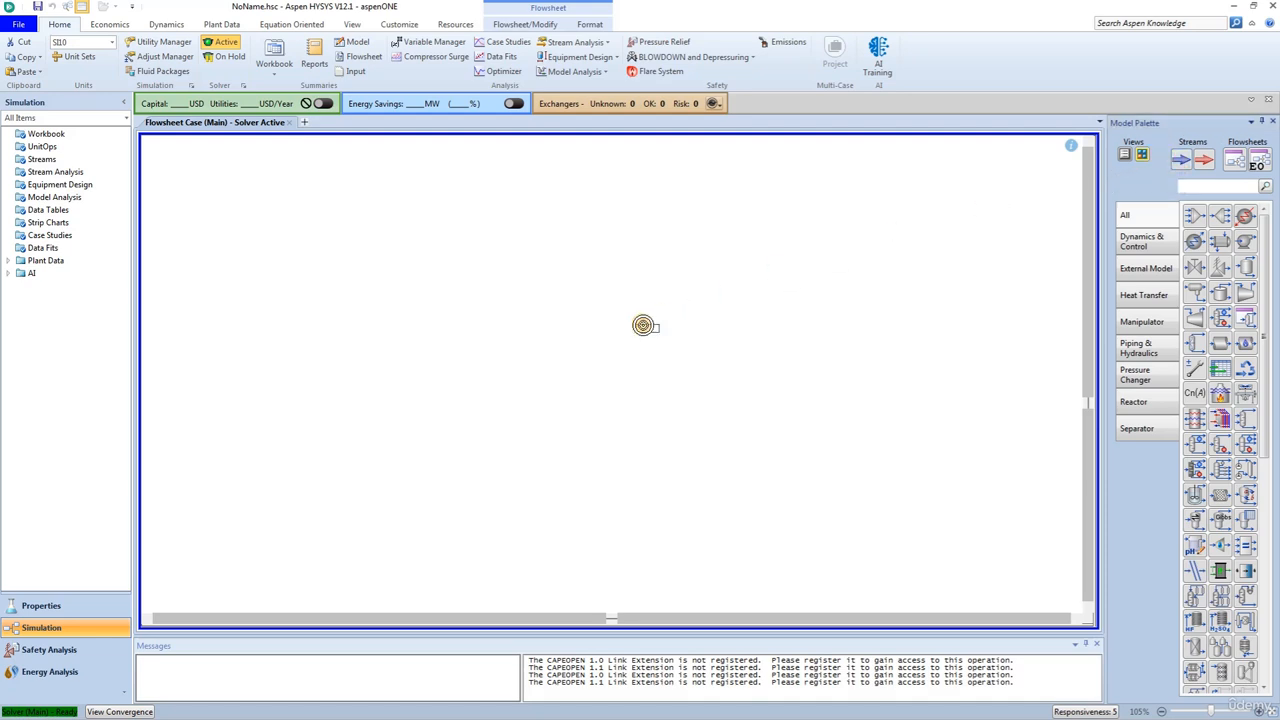
pyautogui.click(641, 358)
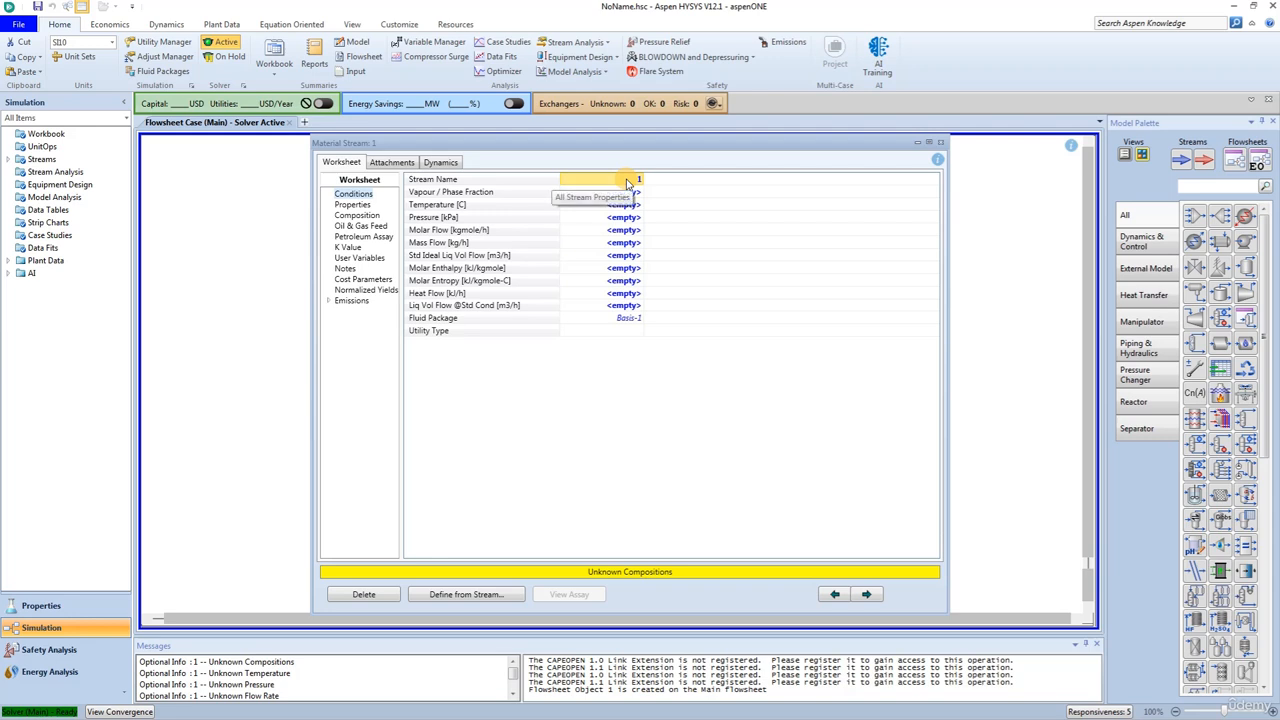
pyautogui.write('Rea')
pyautogui.press('BackSpace')
pyautogui.press('BackSpace')
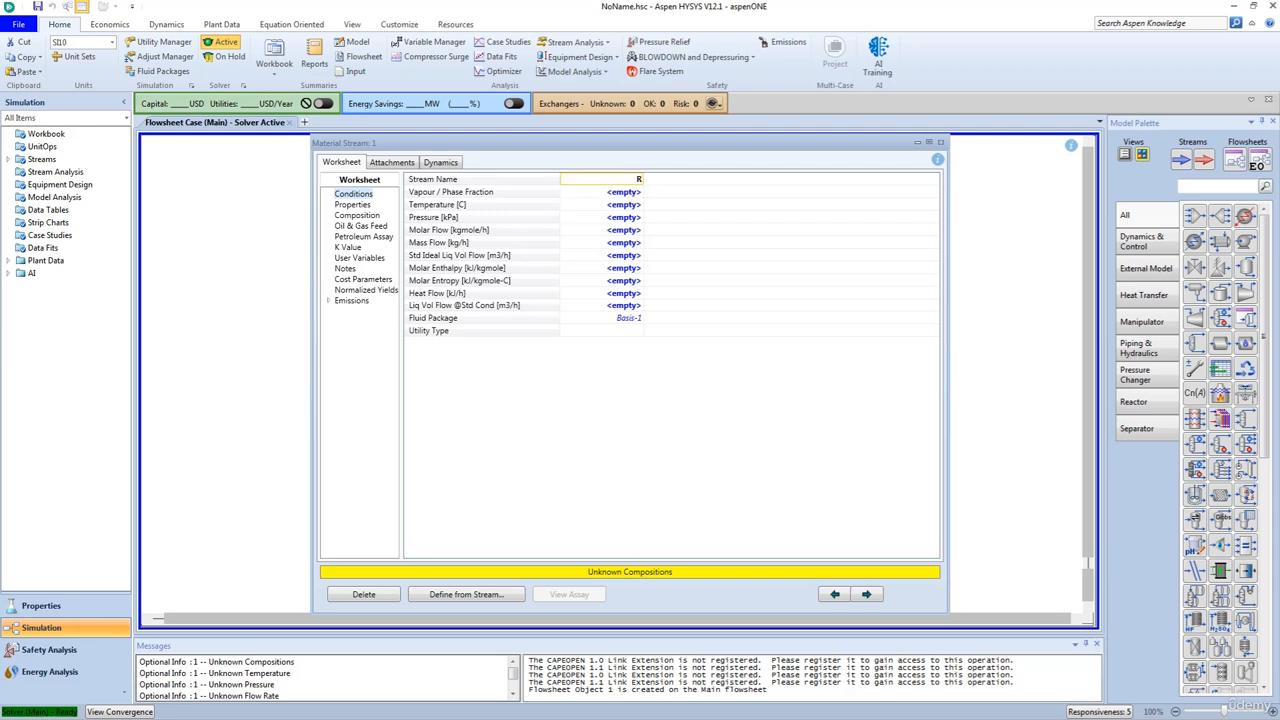
pyautogui.write('aw Crude')
pyautogui.press('Return')
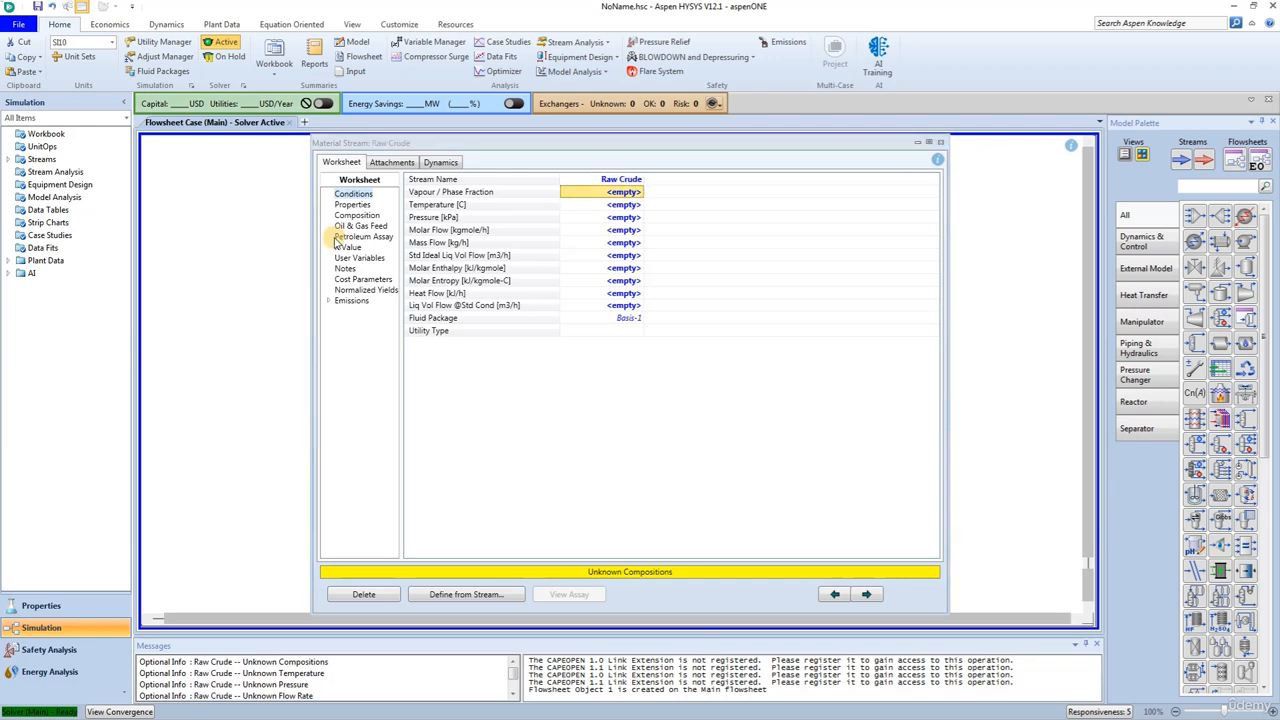
# - Attach the existing Assay - 1 to the Raw Crude stream and review the stream's mole fractions
pyautogui.click(348, 237)
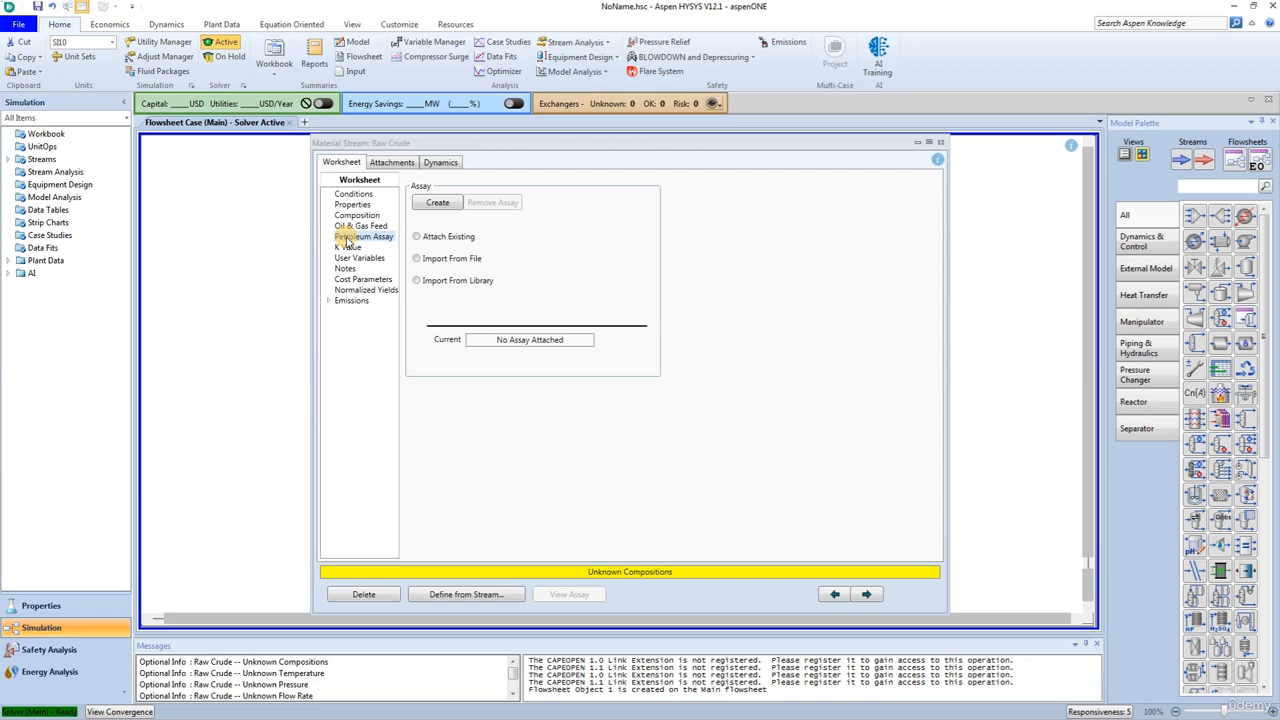
pyautogui.click(416, 237)
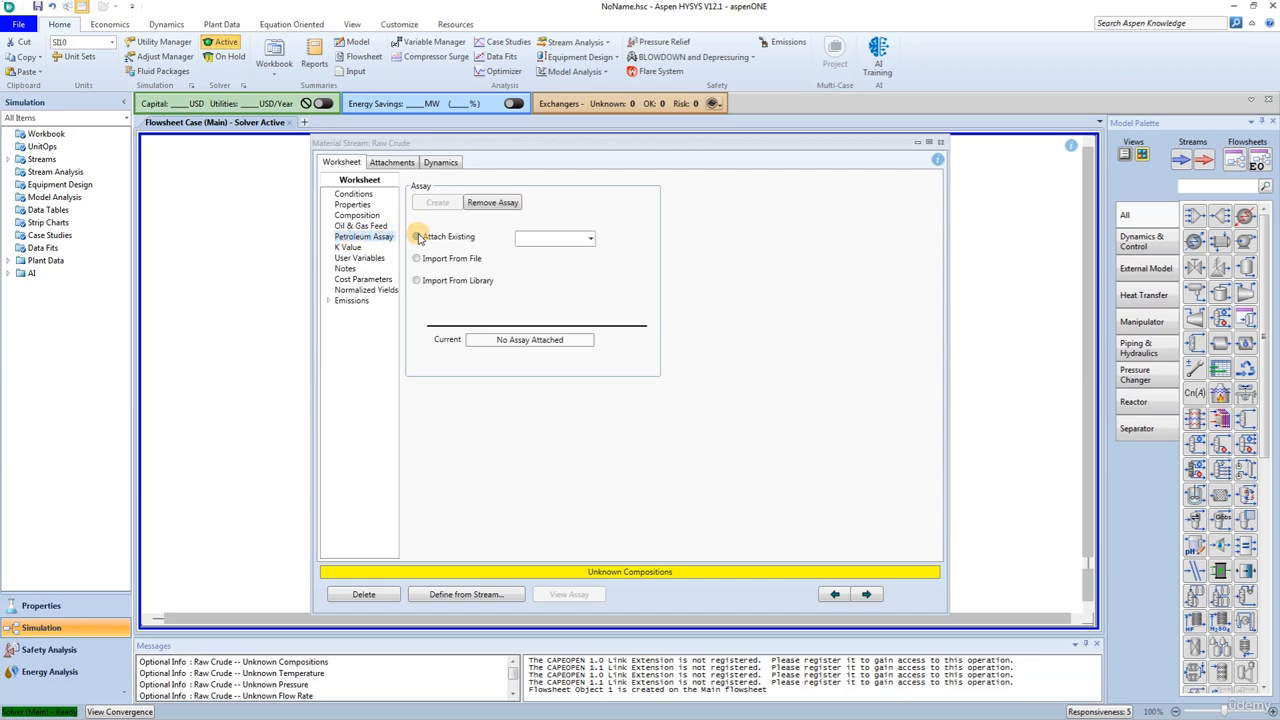
pyautogui.click(591, 239)
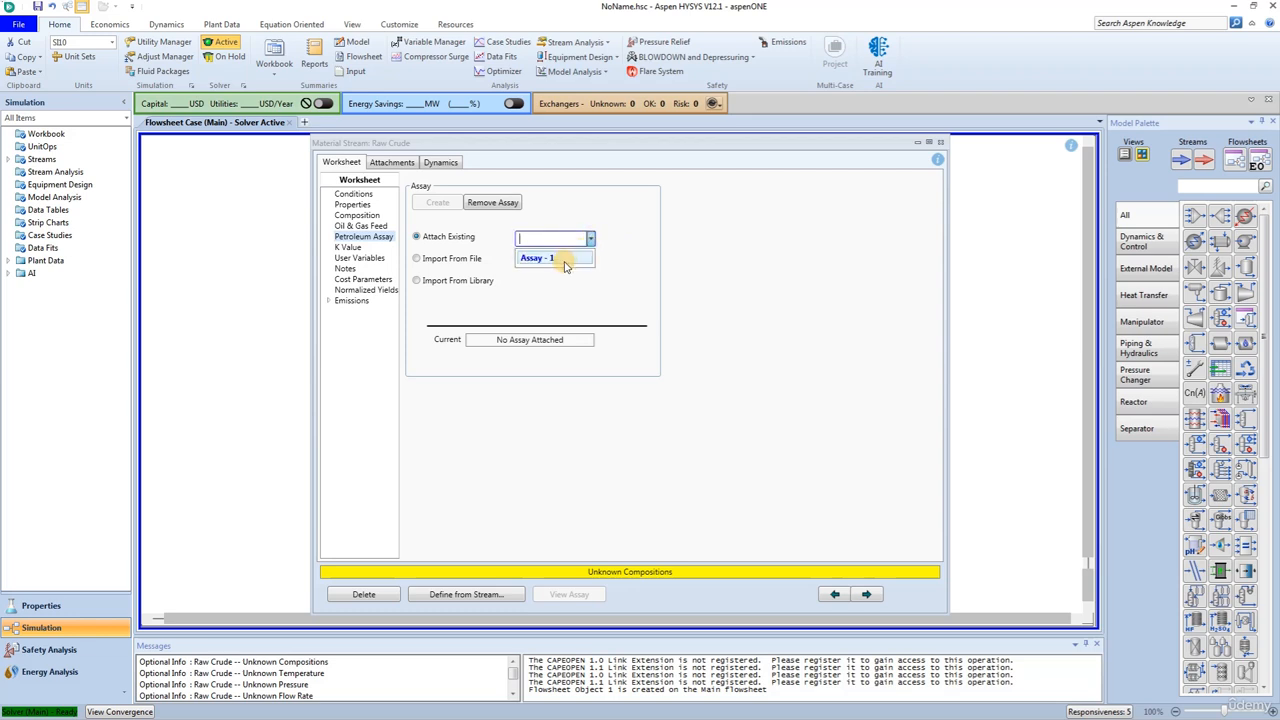
pyautogui.click(548, 258)
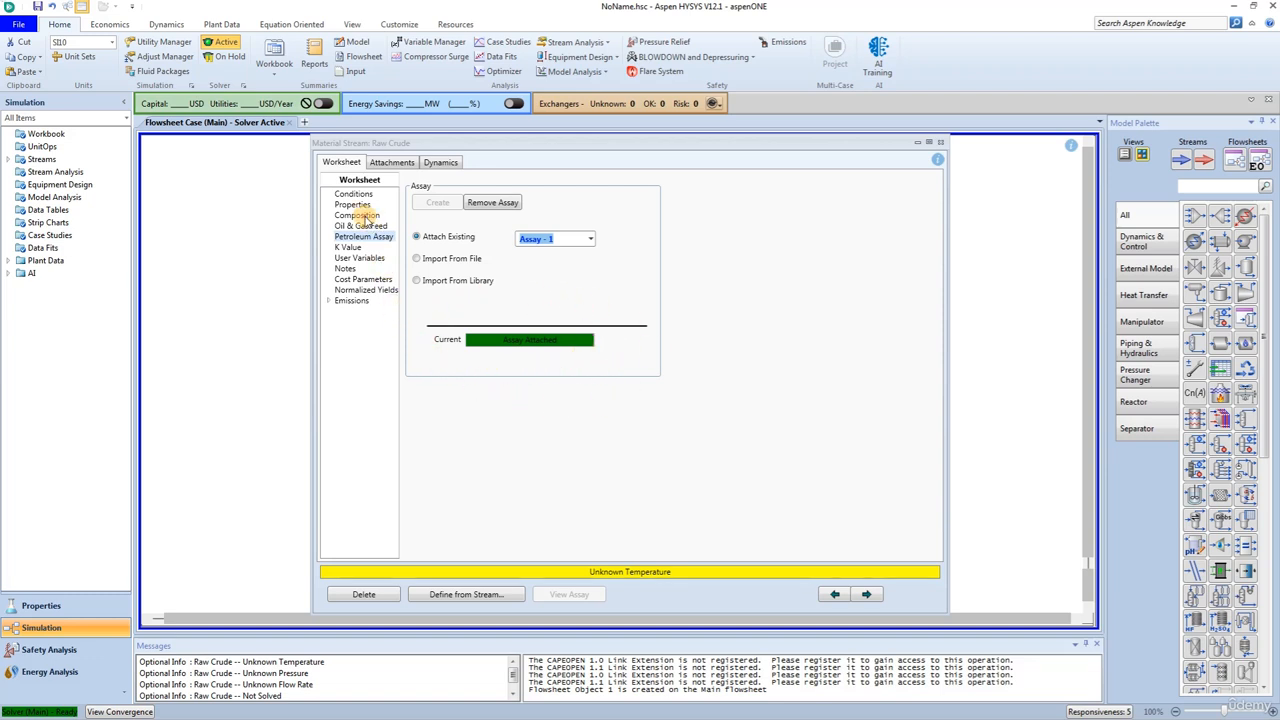
pyautogui.click(360, 215)
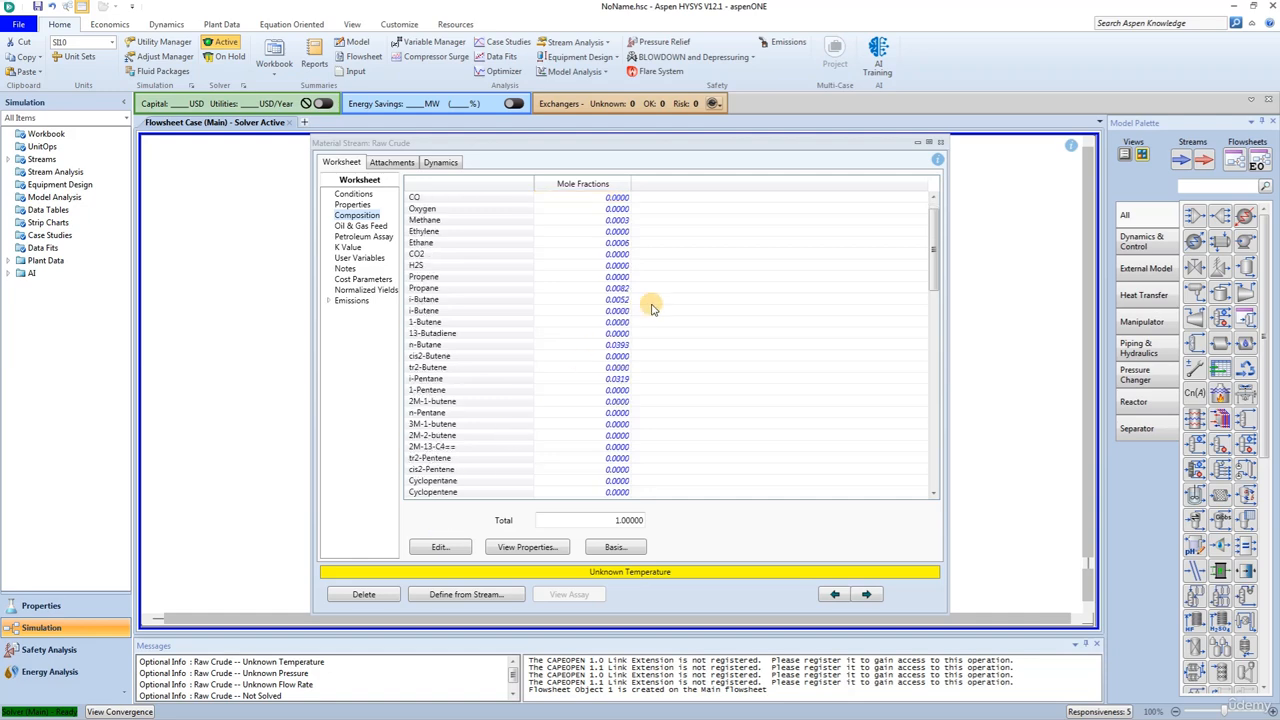
pyautogui.scroll(-5, 651, 309)
pyautogui.scroll(-16, 651, 309)
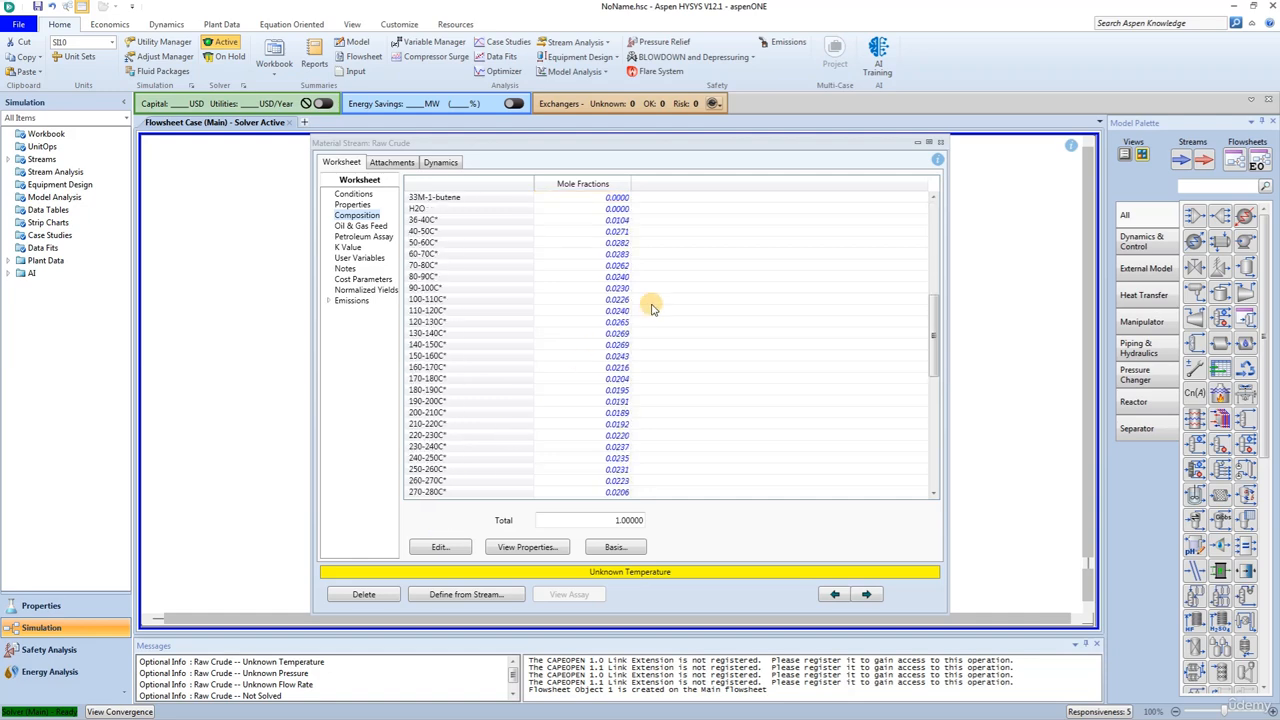
pyautogui.scroll(20, 651, 309)
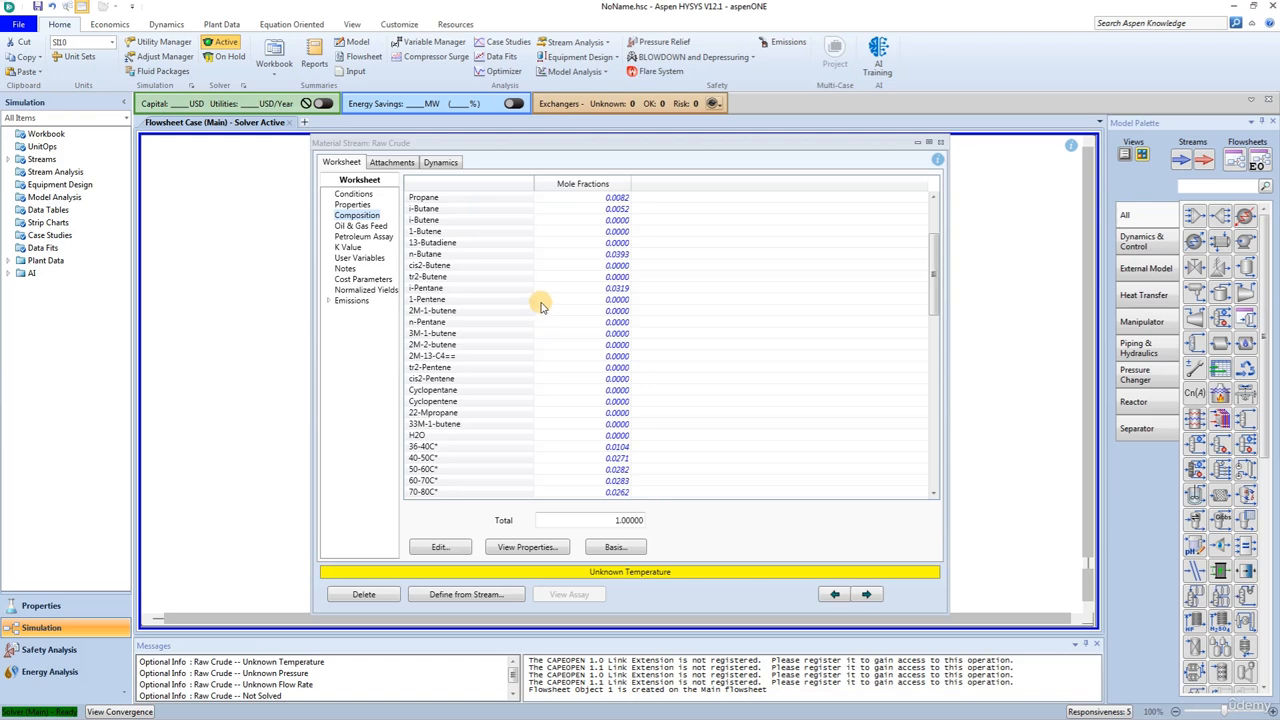
pyautogui.scroll(-5, 531, 405)
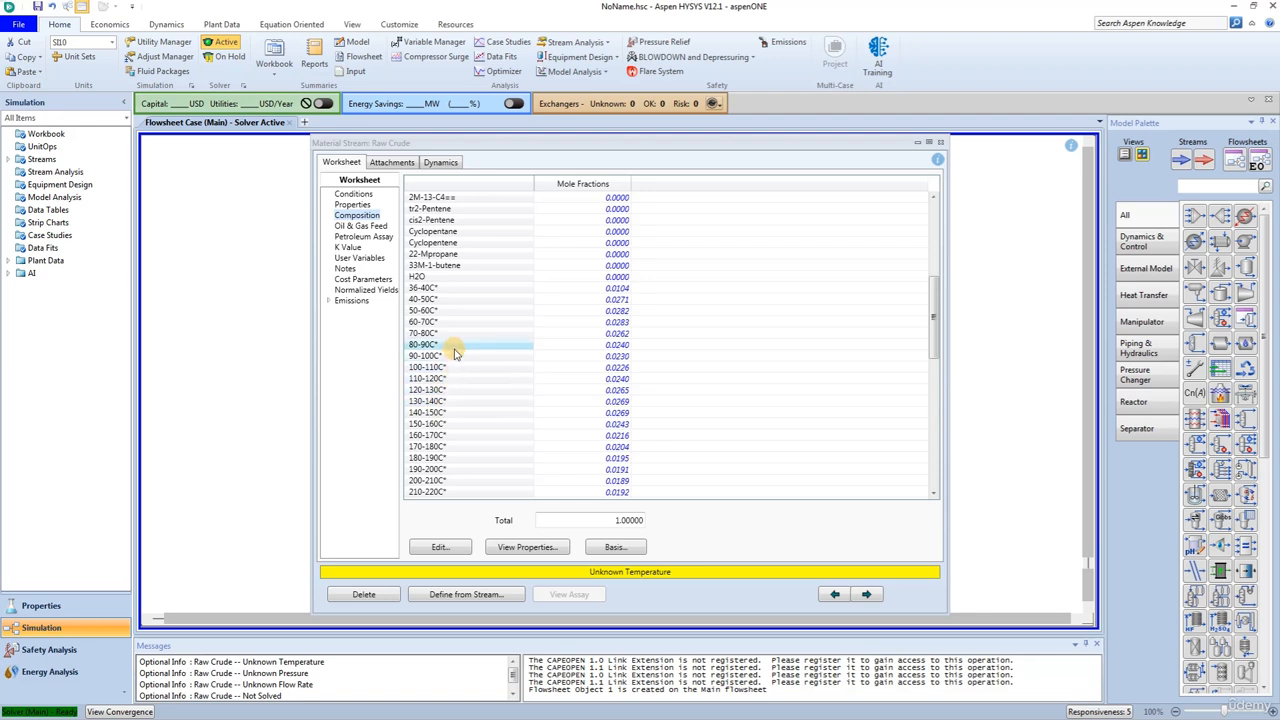
# - Set the Raw Crude stream's temperature to 66.5 °C, pressure to 3447 kPa and molar flow to 37 kgmole/h
pyautogui.click(355, 194)
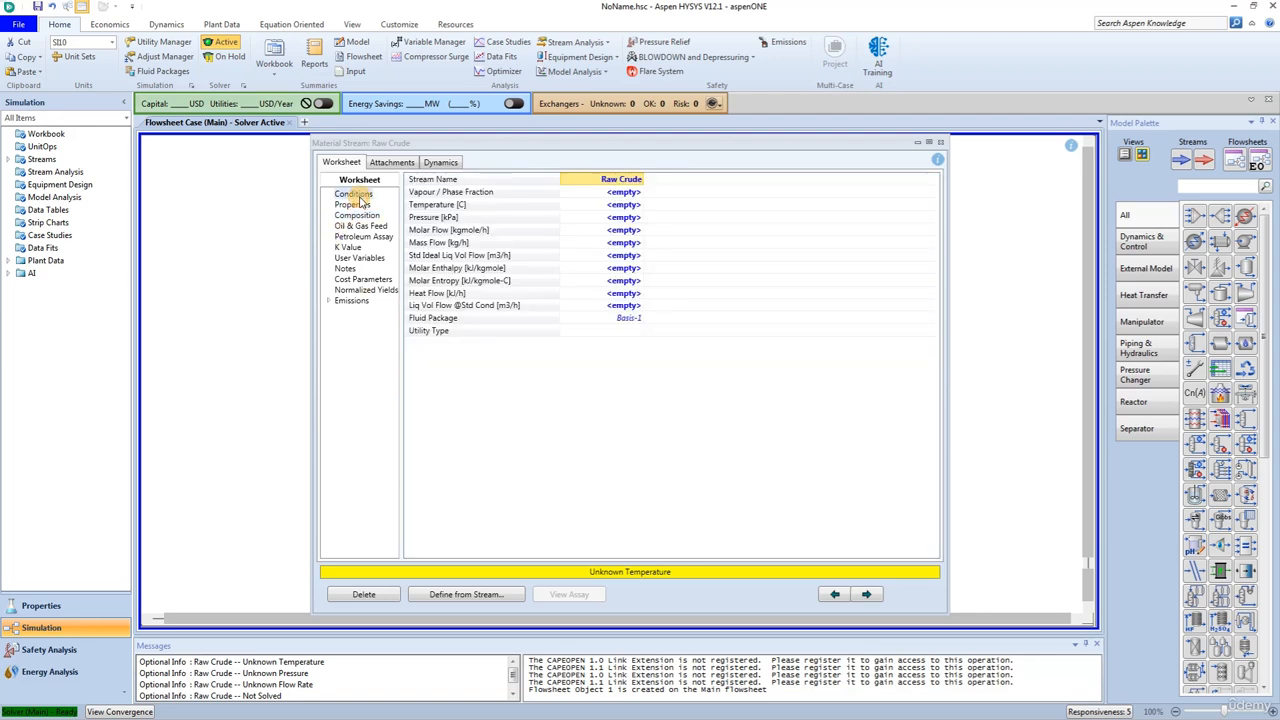
pyautogui.click(615, 205)
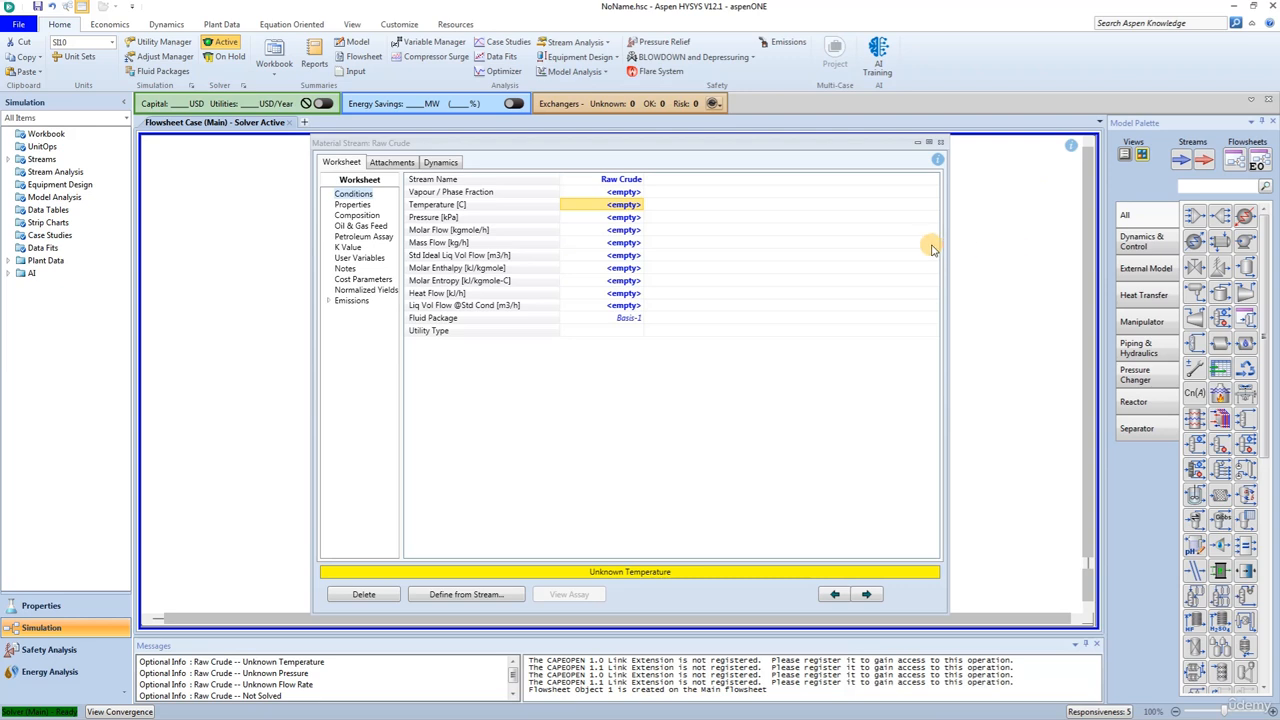
pyautogui.write('66')
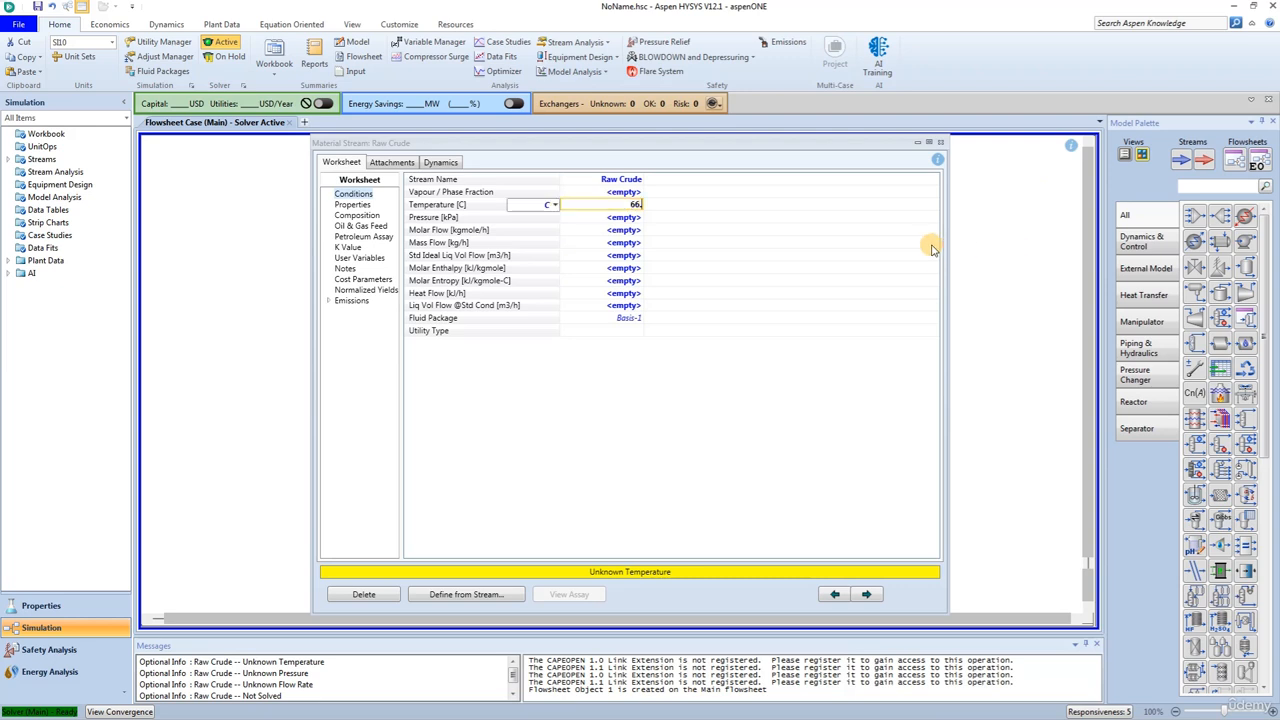
pyautogui.write('.5')
pyautogui.press('Return')
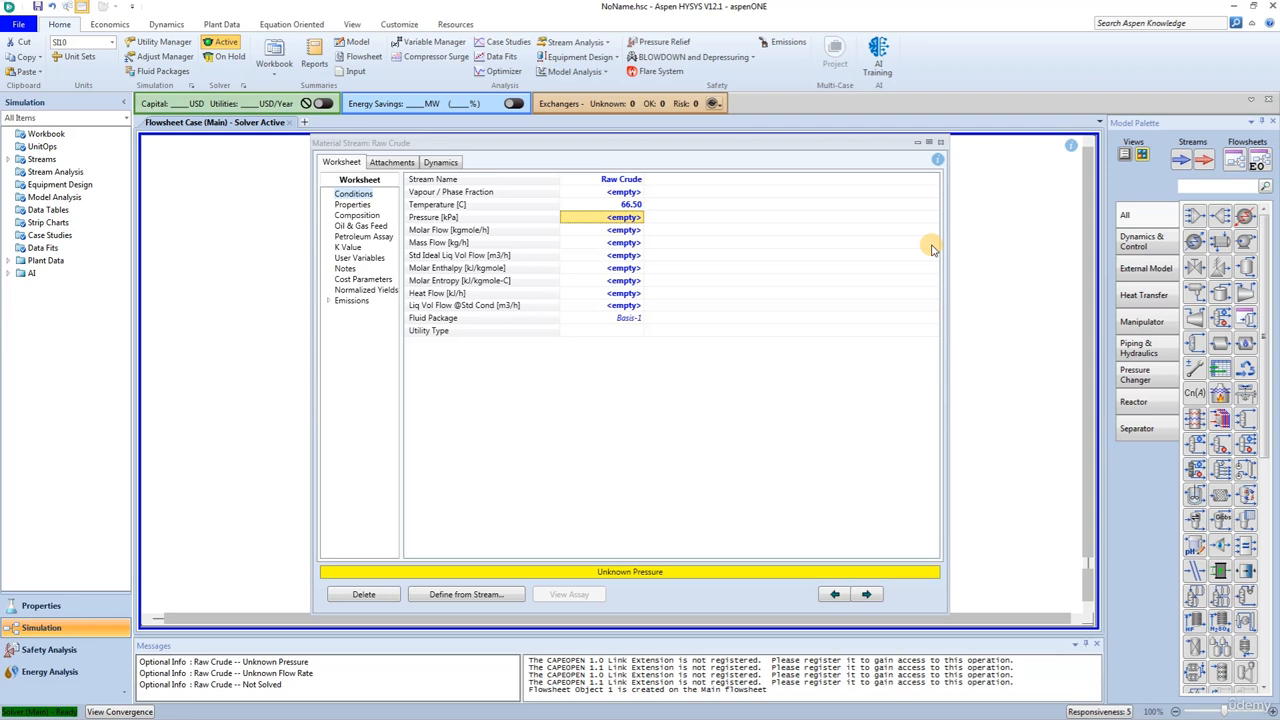
pyautogui.write('3')
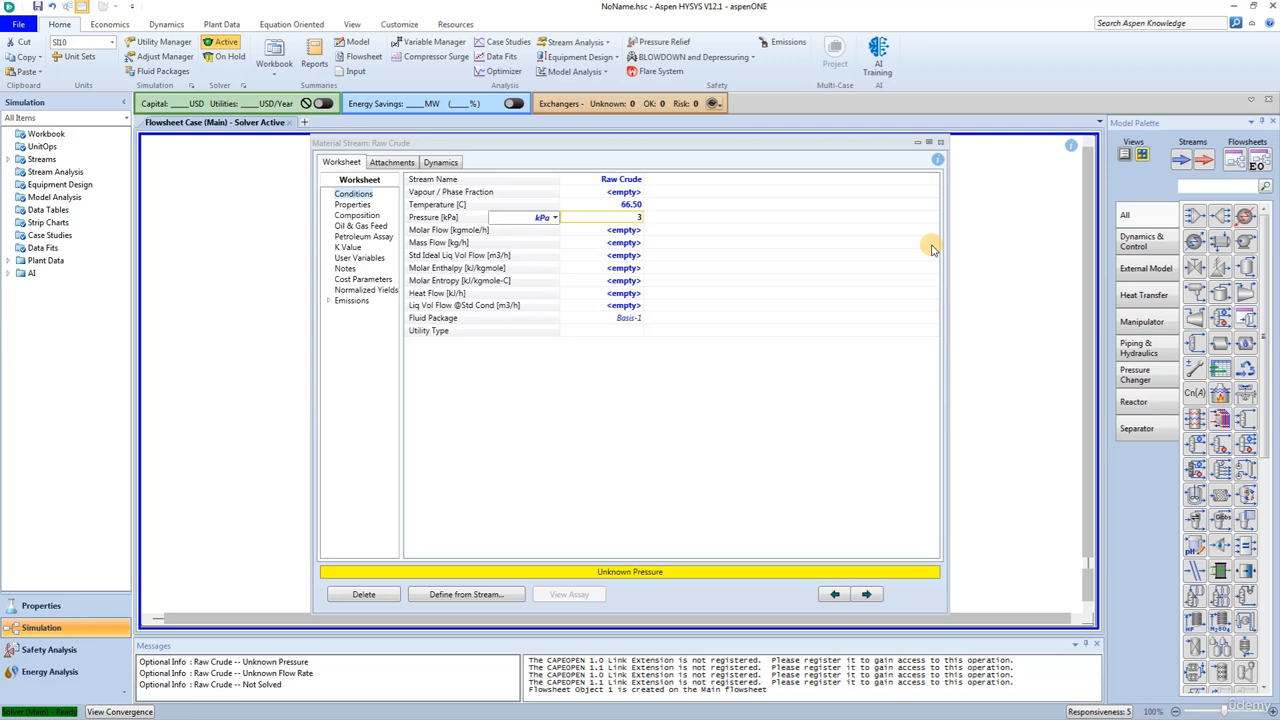
pyautogui.write('447')
pyautogui.press('Return')
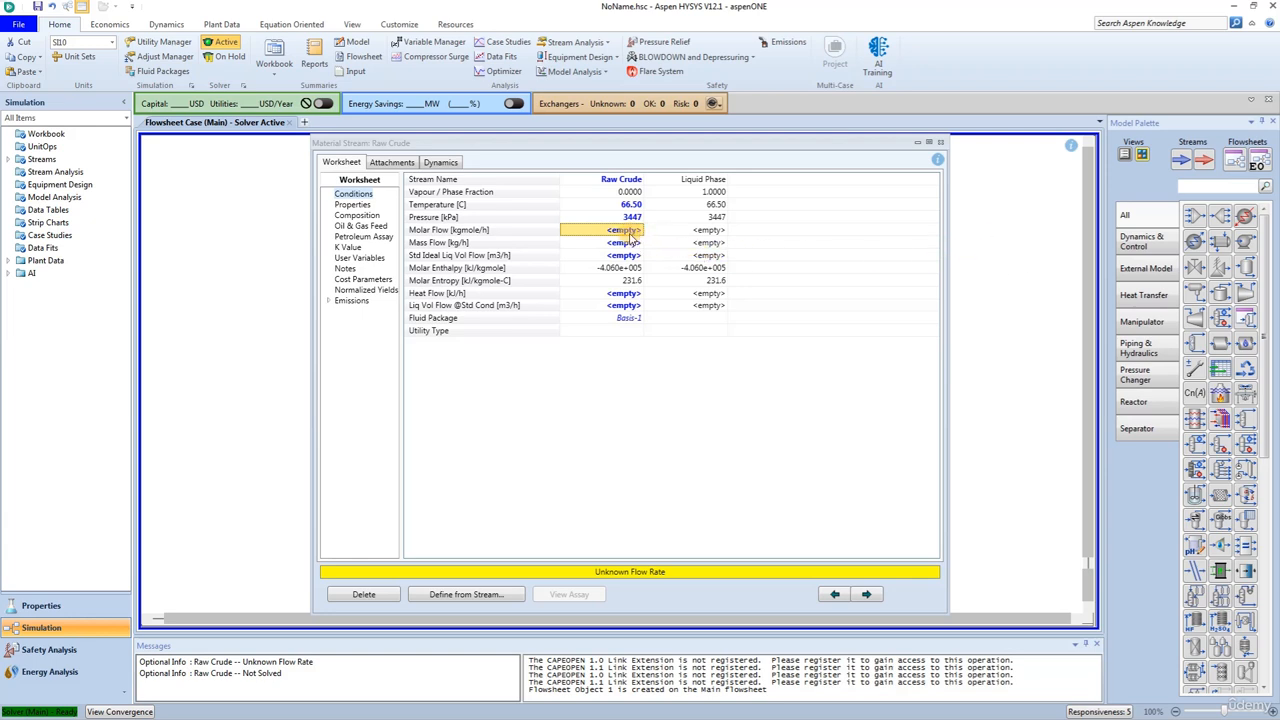
pyautogui.write('3')
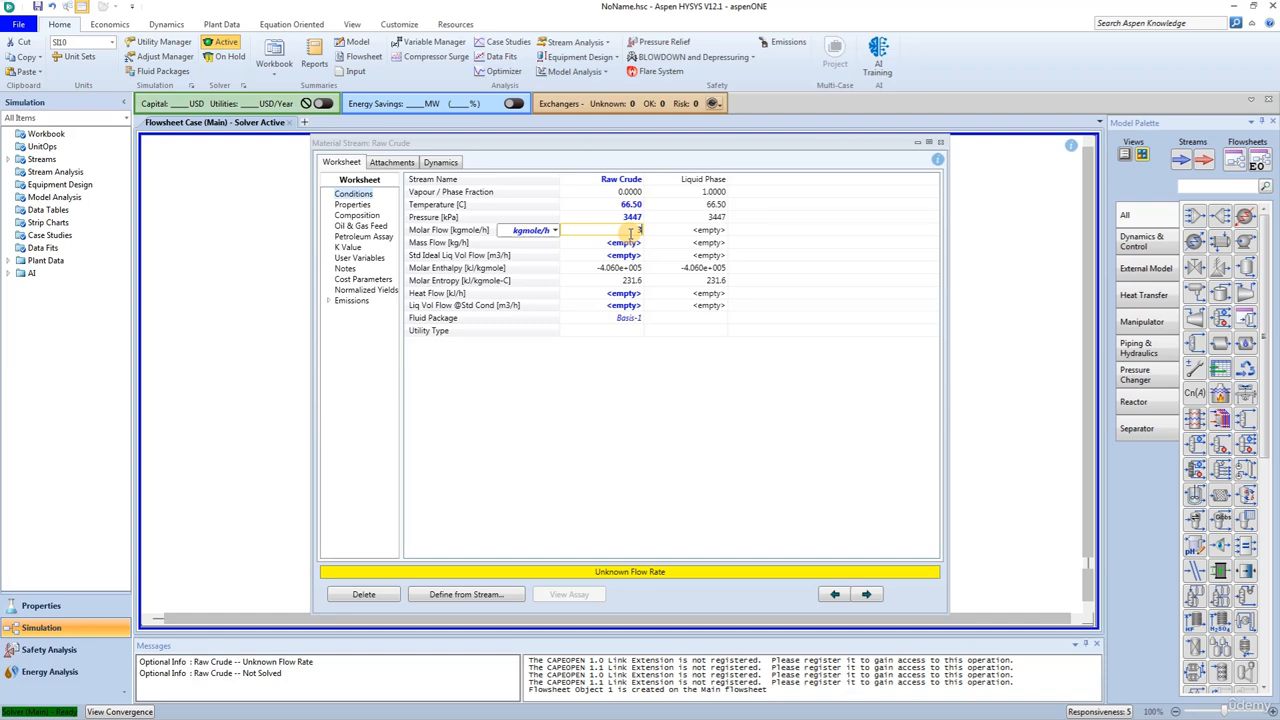
pyautogui.write('7')
pyautogui.press('Return')
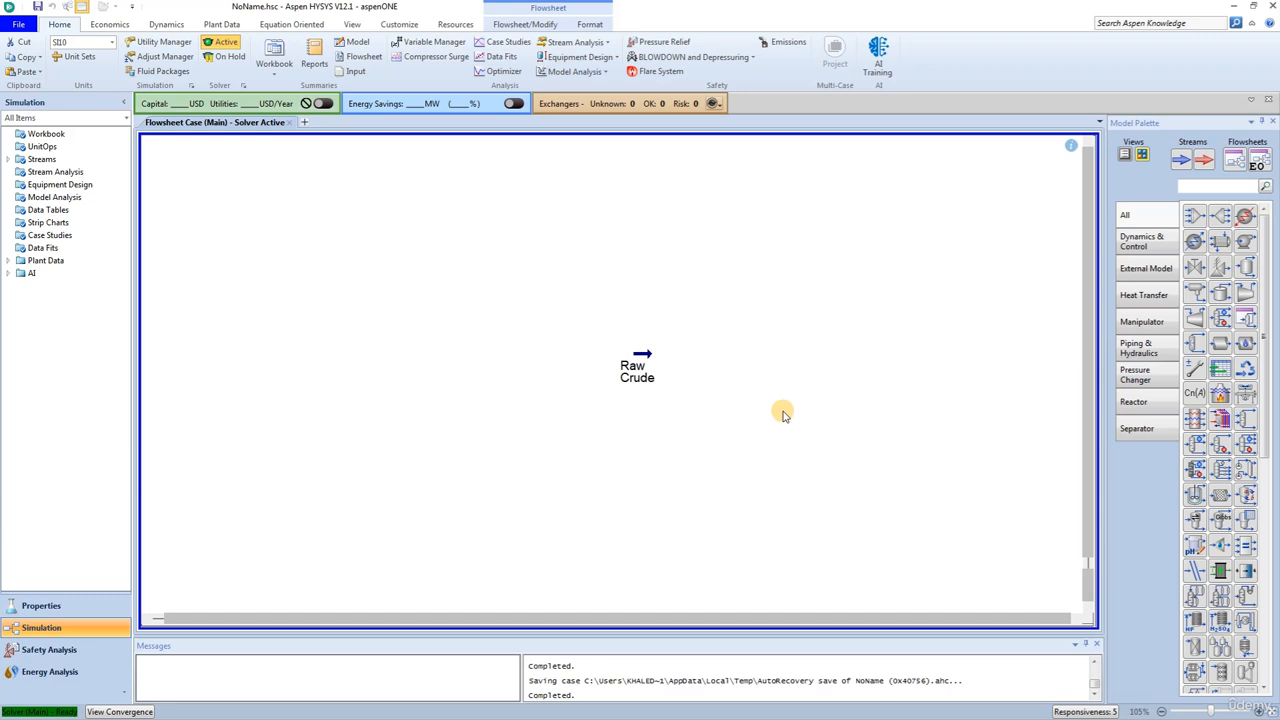
# - Add a second material stream below Raw Crude on the flowsheet and name it Crude Gas
pyautogui.click(1181, 160)
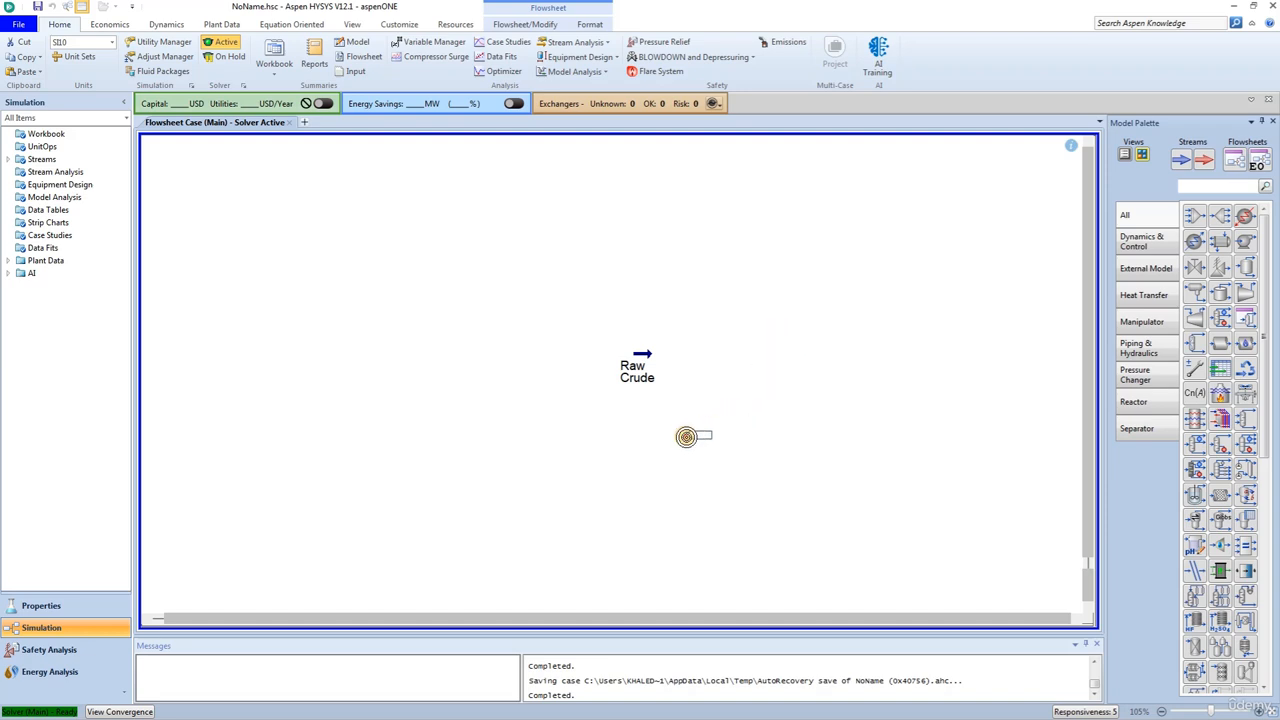
pyautogui.click(626, 433)
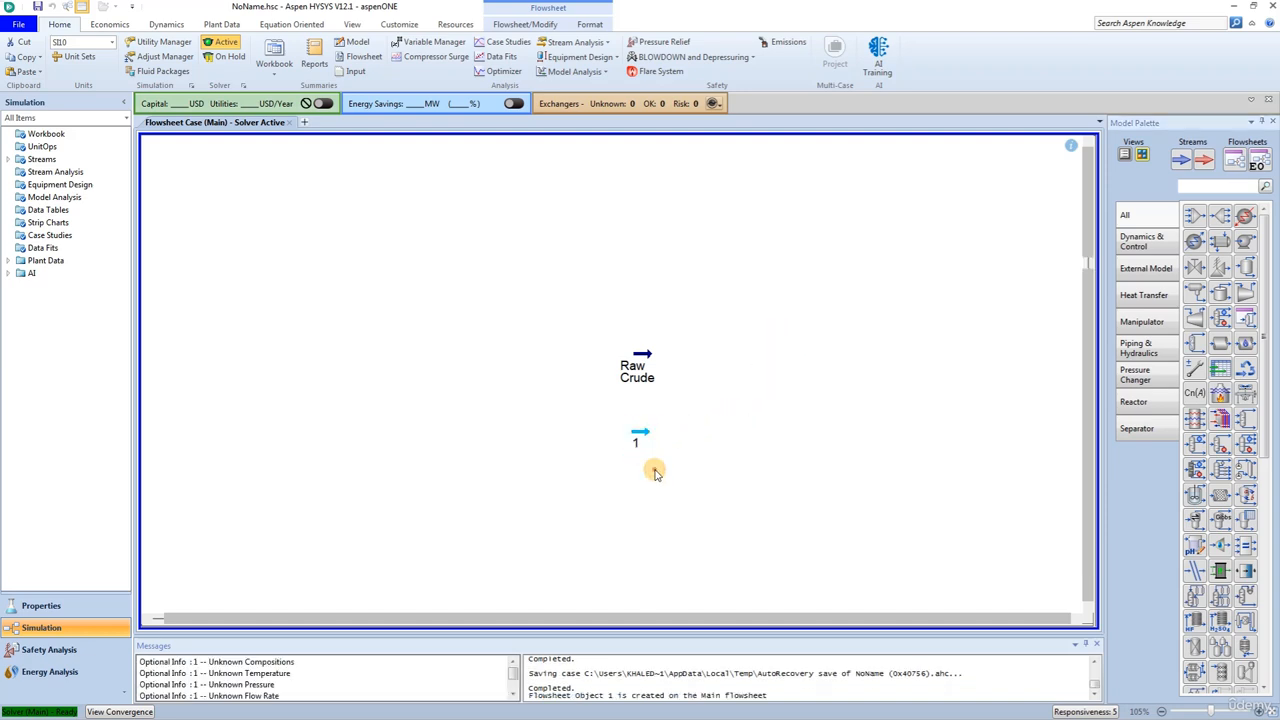
pyautogui.doubleClick(636, 436)
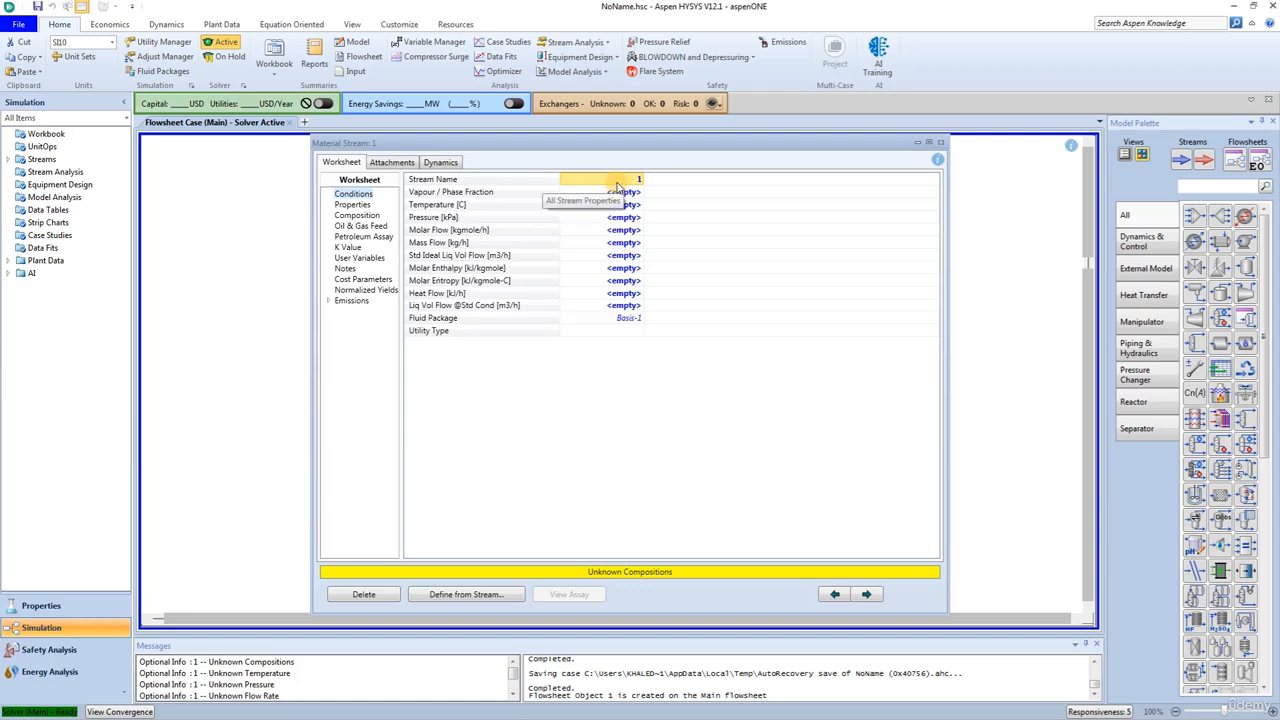
pyautogui.write('Crude Gas')
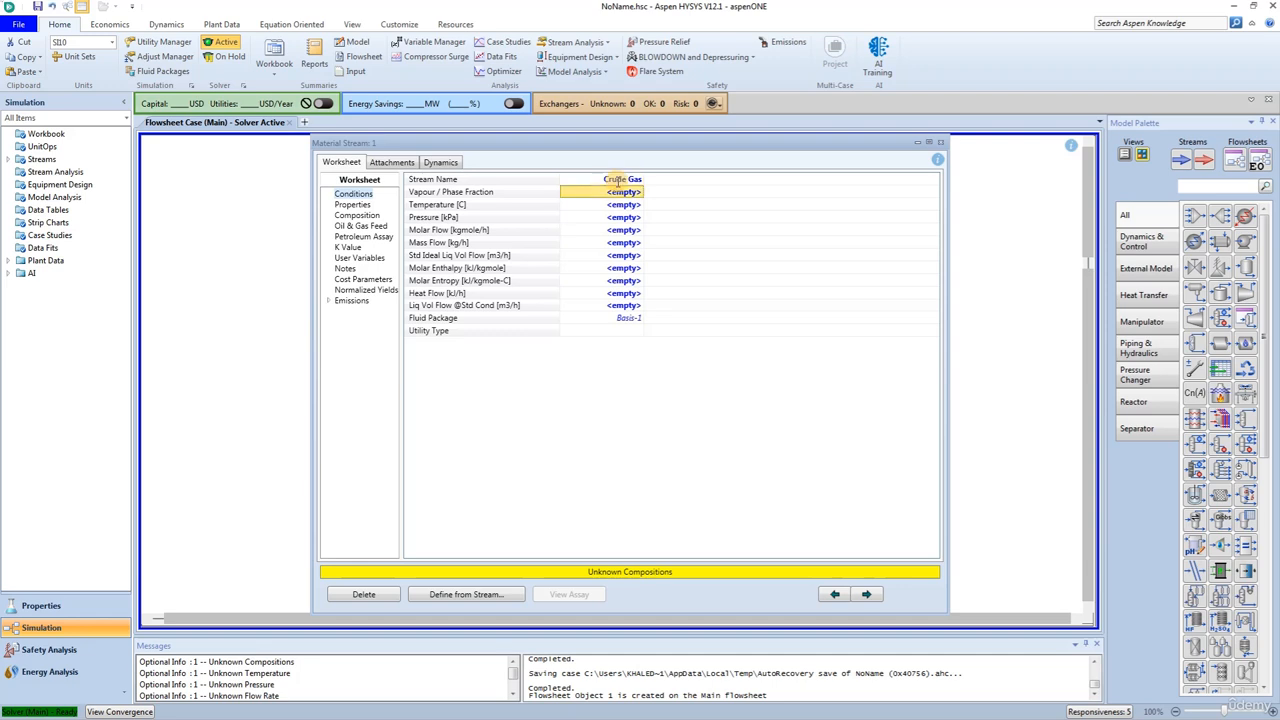
pyautogui.press('Return')
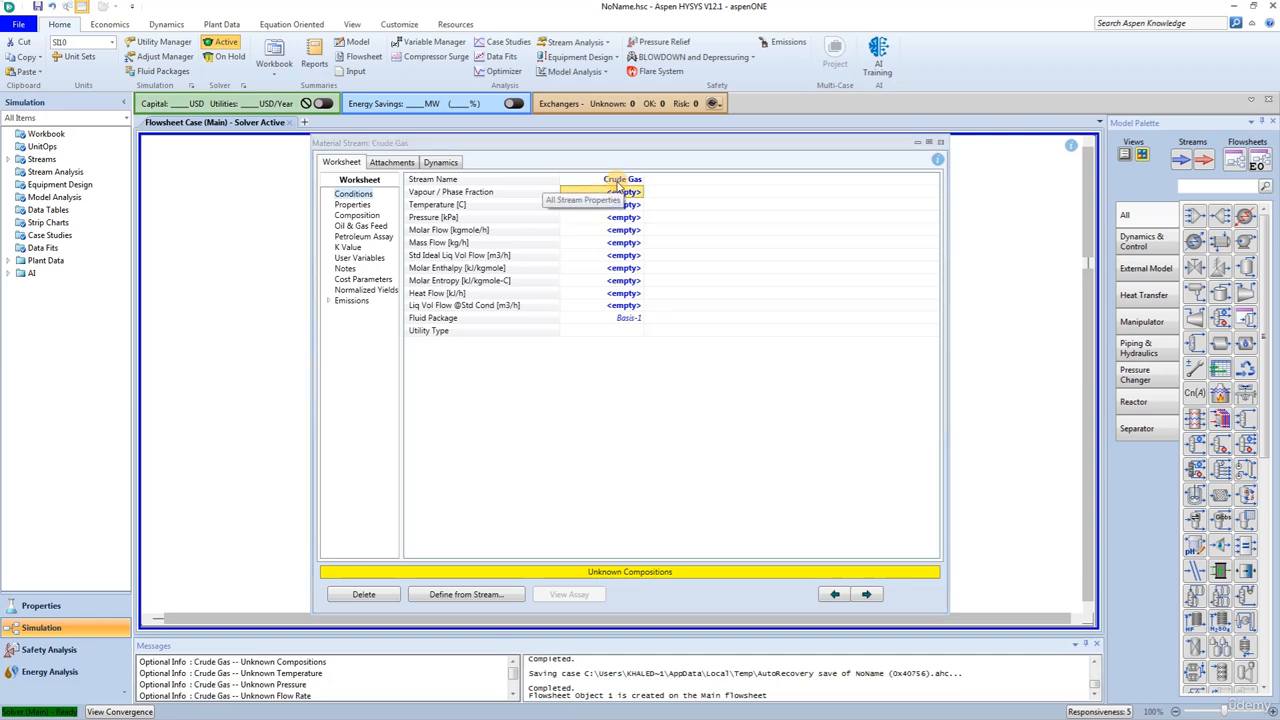
# - Set the Crude Gas stream's temperature to 66 °C and its molar flow to 49.9 kgmole/h
pyautogui.click(626, 205)
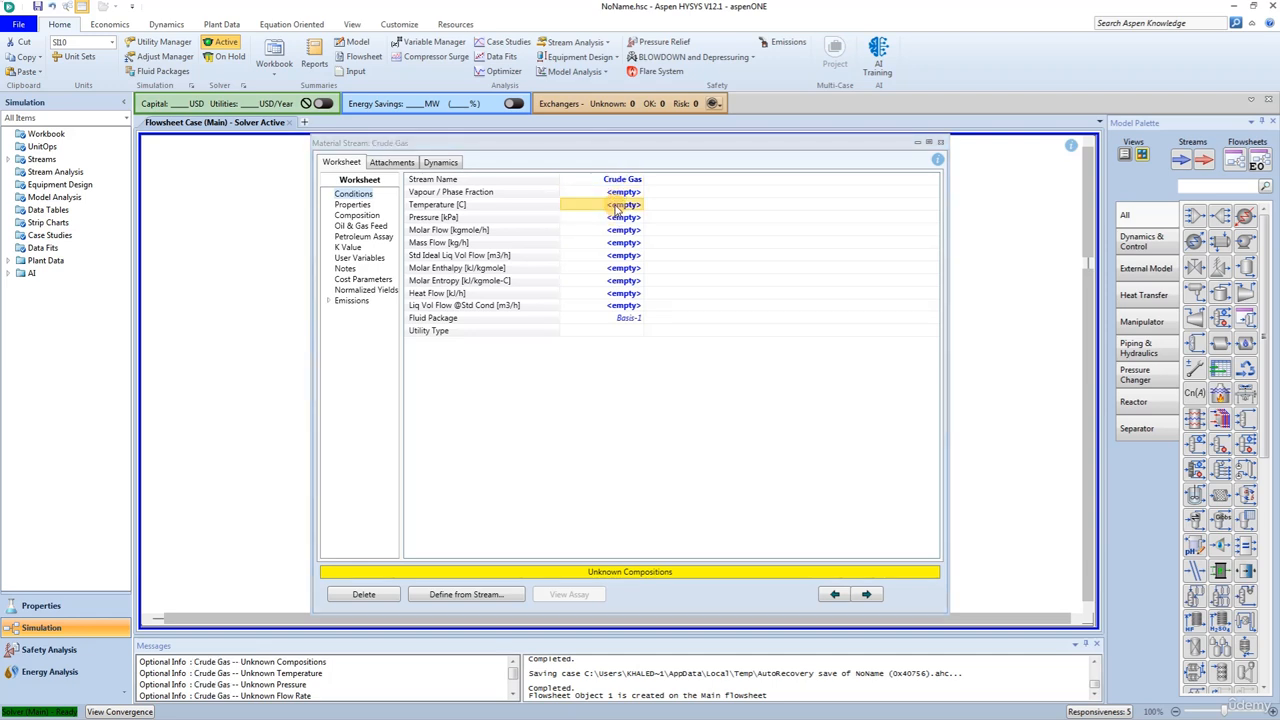
pyautogui.write('66')
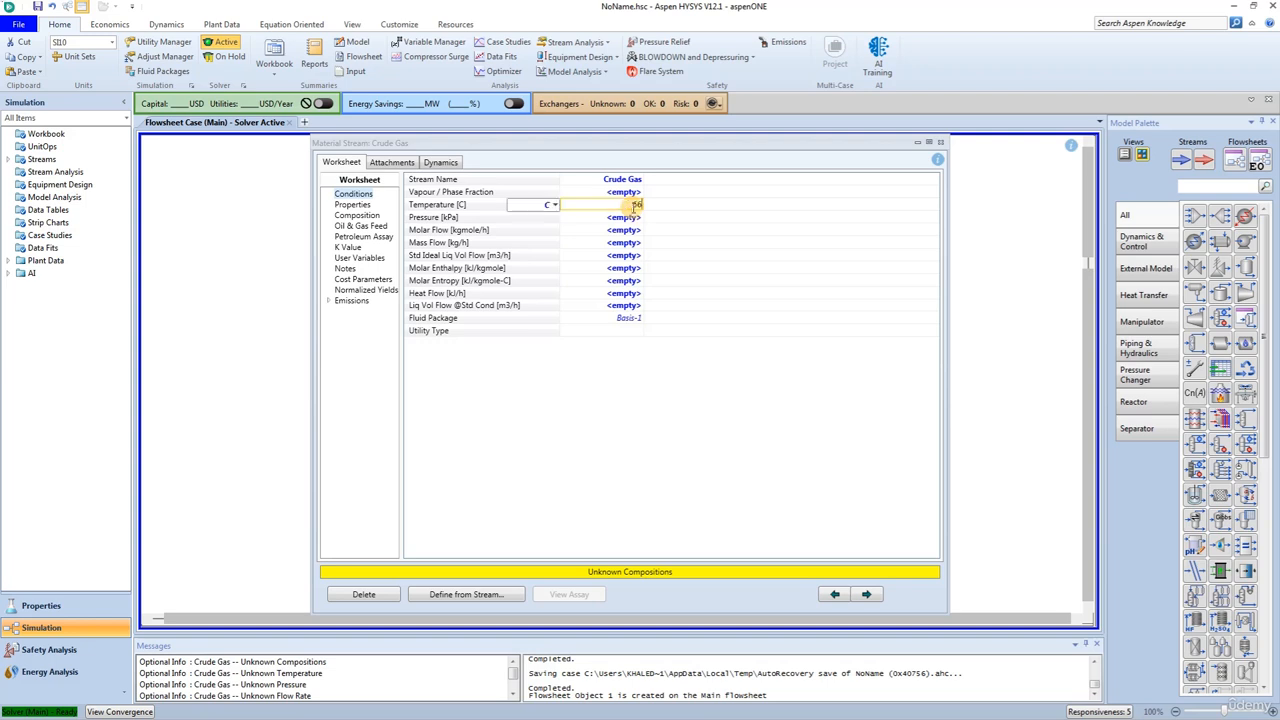
pyautogui.press('Return')
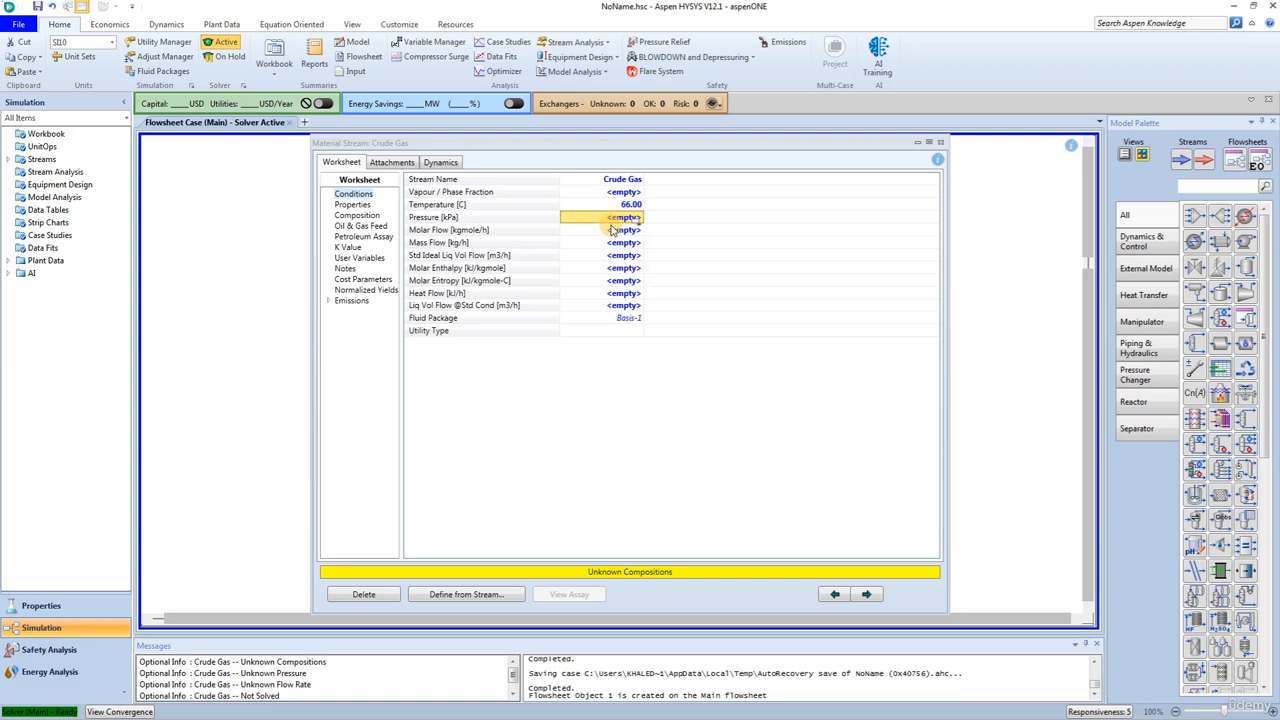
pyautogui.click(617, 231)
pyautogui.write('4')
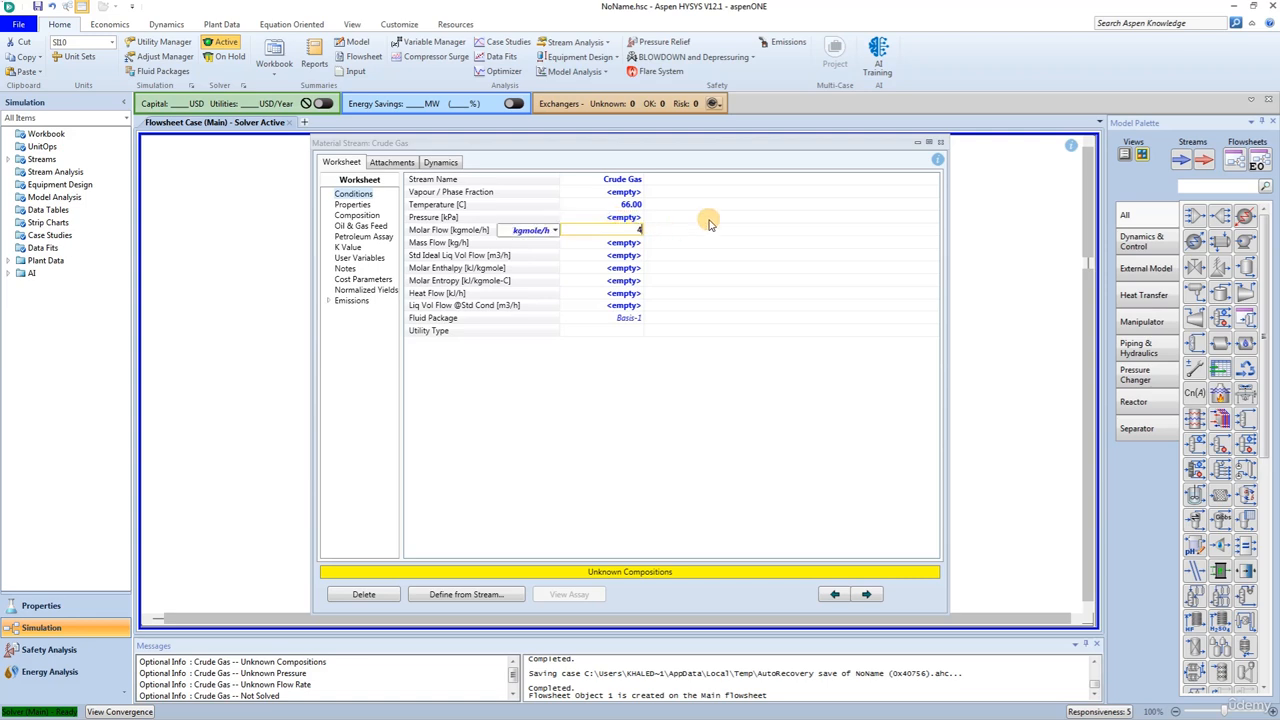
pyautogui.write('9.9')
pyautogui.press('Return')
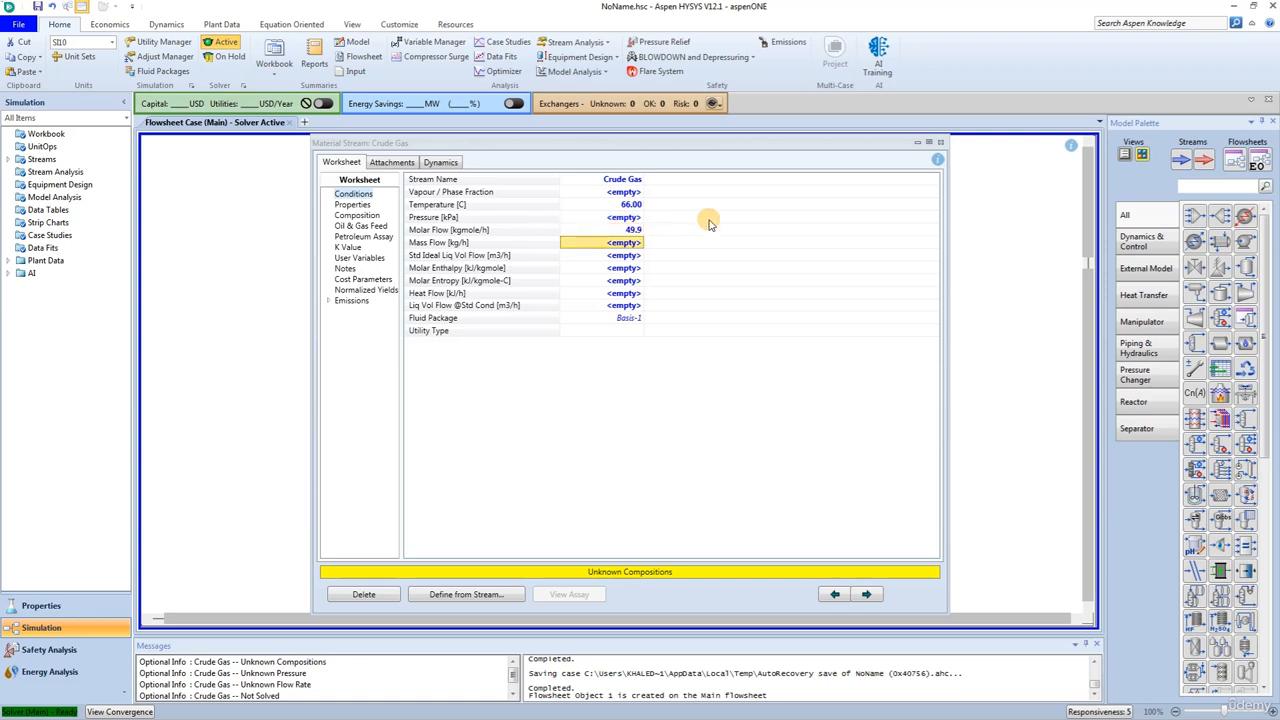
# - Define the Crude Gas mole fractions: methane 0.8188, ethane 0.0909, propane 0.0404, i-butane 0.0145, n-butane 0.0152, i-pentane 0.0202 and all other components 0
pyautogui.click(357, 215)
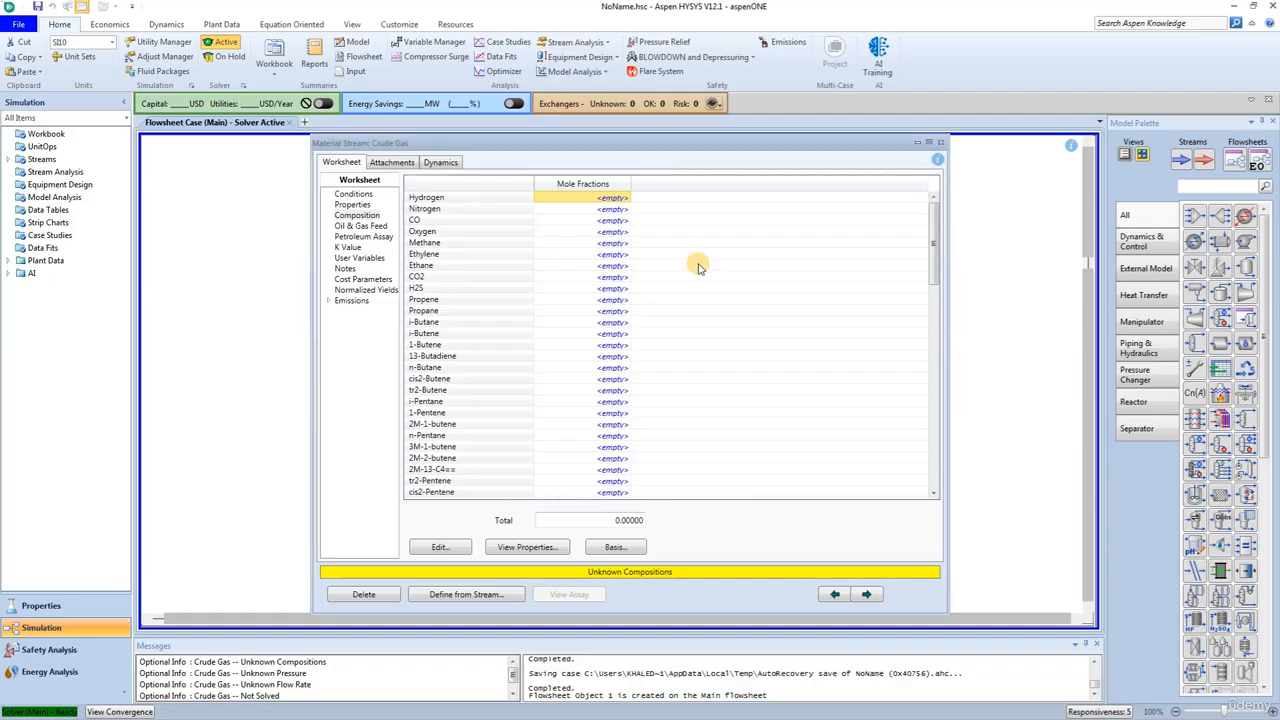
pyautogui.click(440, 547)
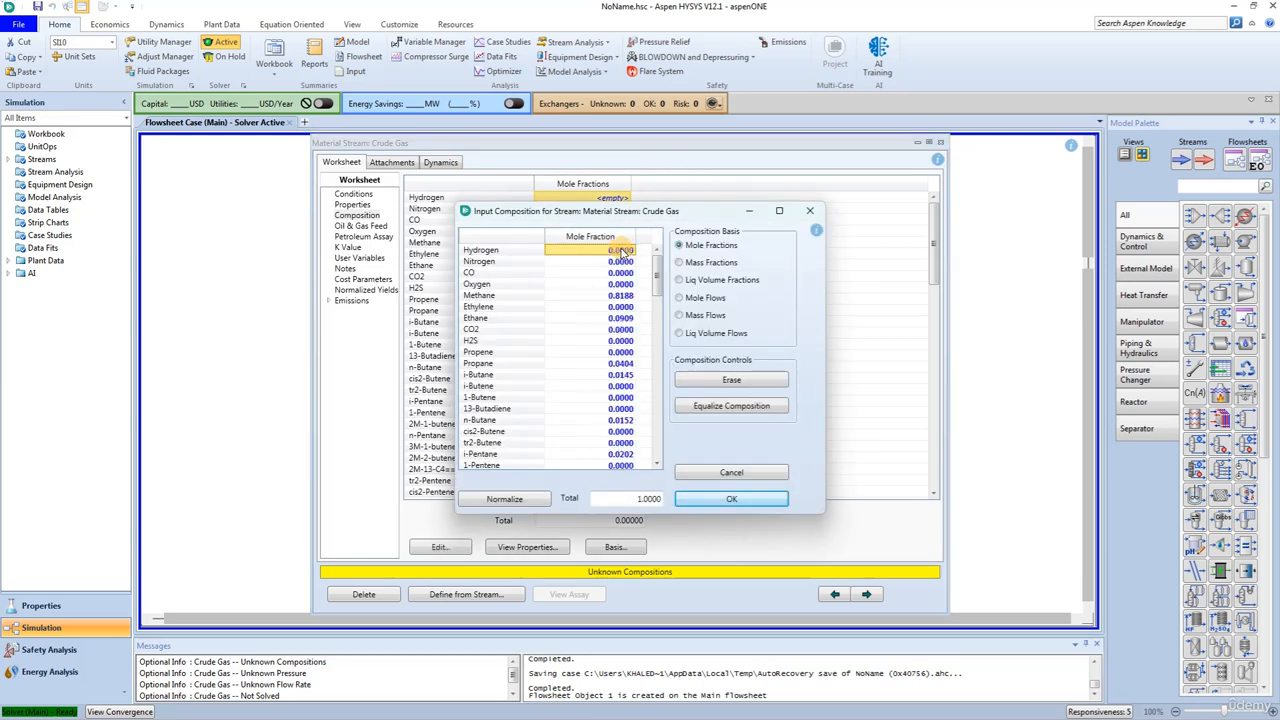
pyautogui.click(731, 498)
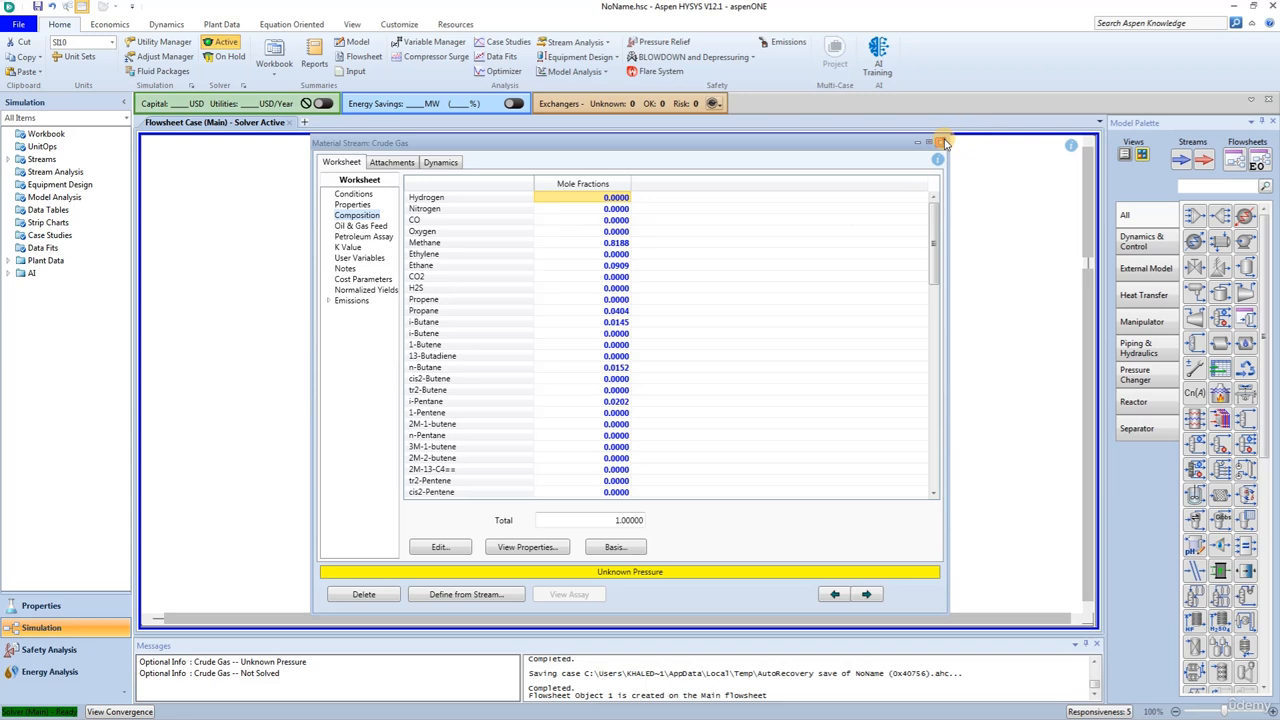
pyautogui.click(940, 142)
# - Add a mixer beside the two feed streams, with Crude Gas and Raw Crude as inlets and a new outlet stream named Well
pyautogui.moveTo(1193, 216); pyautogui.dragTo(730, 422)
pyautogui.doubleClick(745, 400)
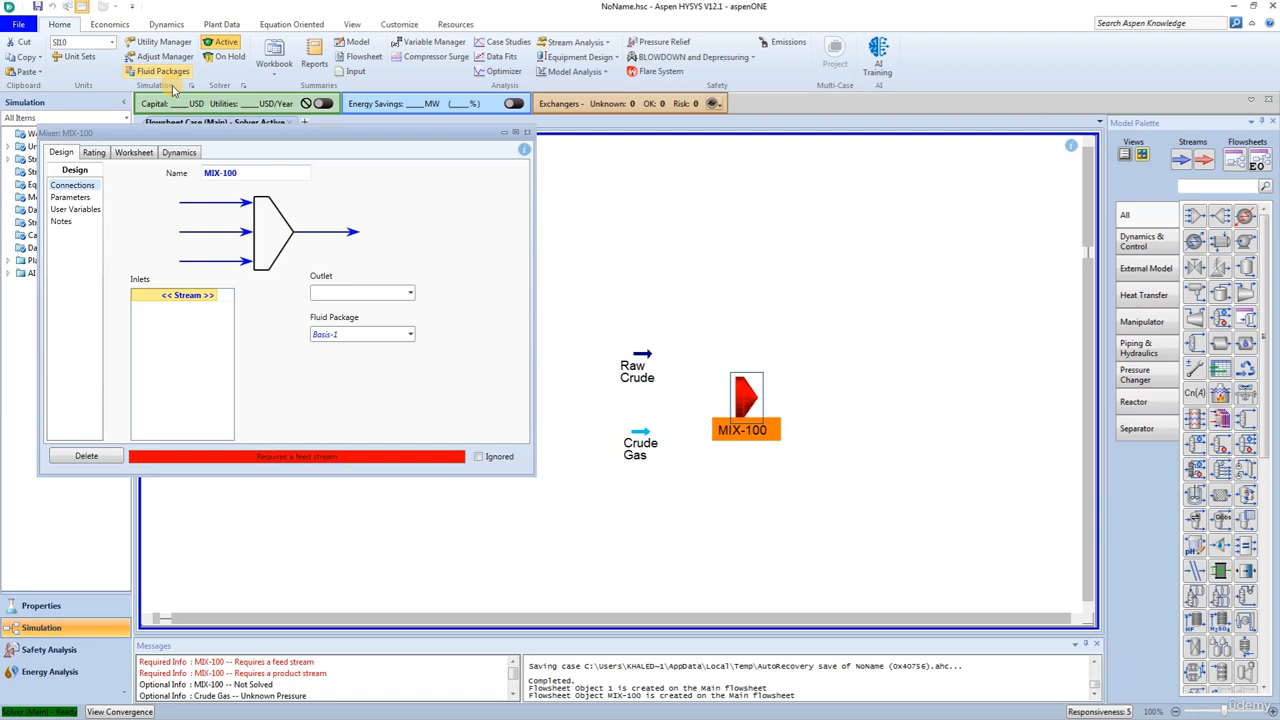
pyautogui.click(211, 296)
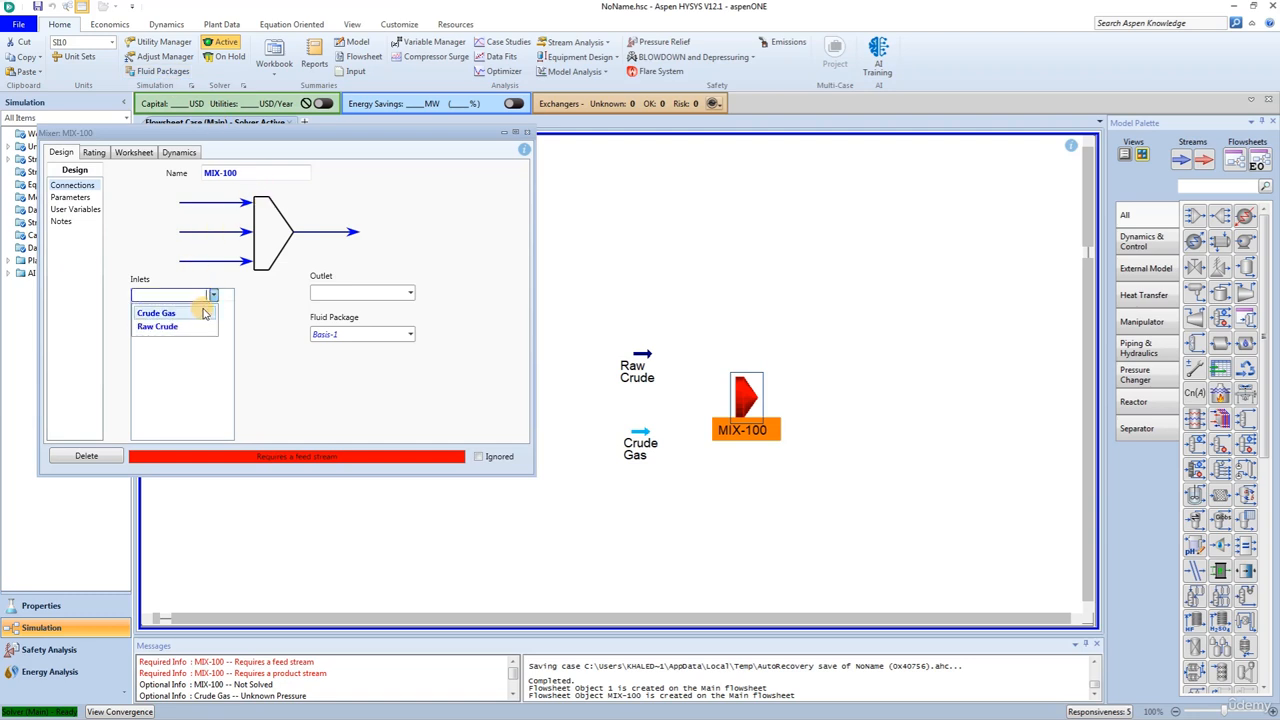
pyautogui.click(168, 314)
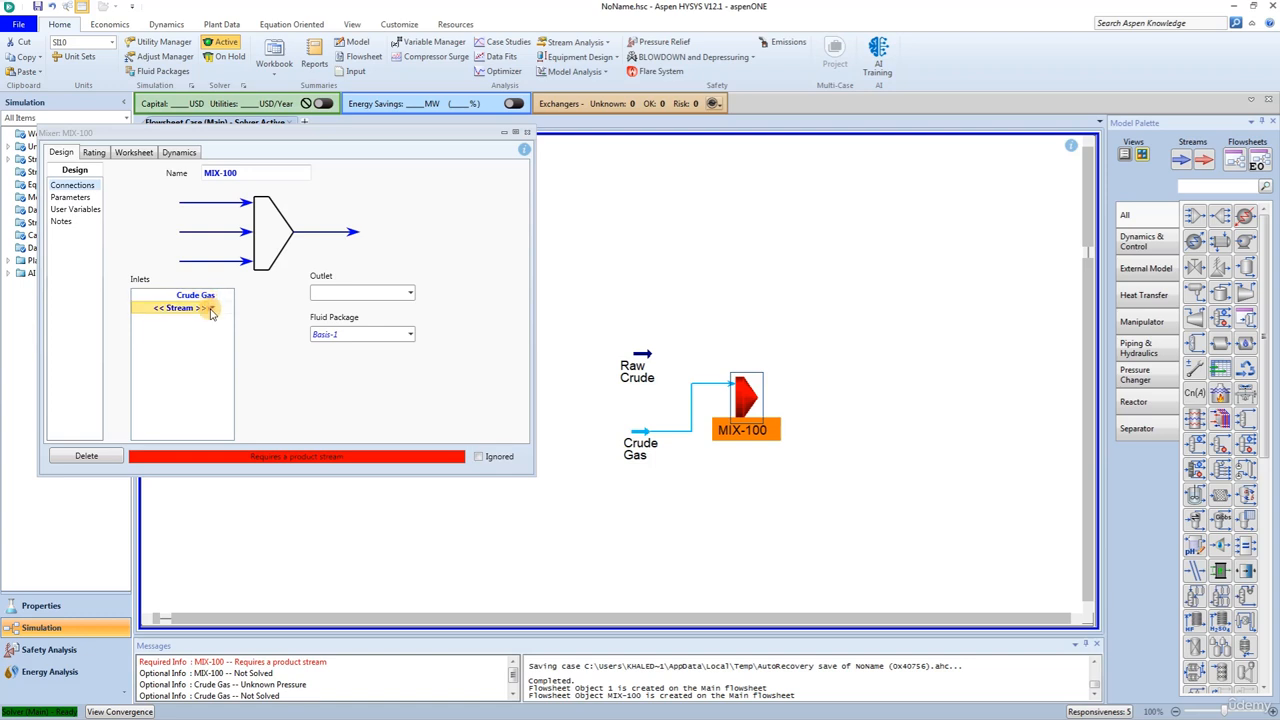
pyautogui.click(200, 308)
pyautogui.click(182, 330)
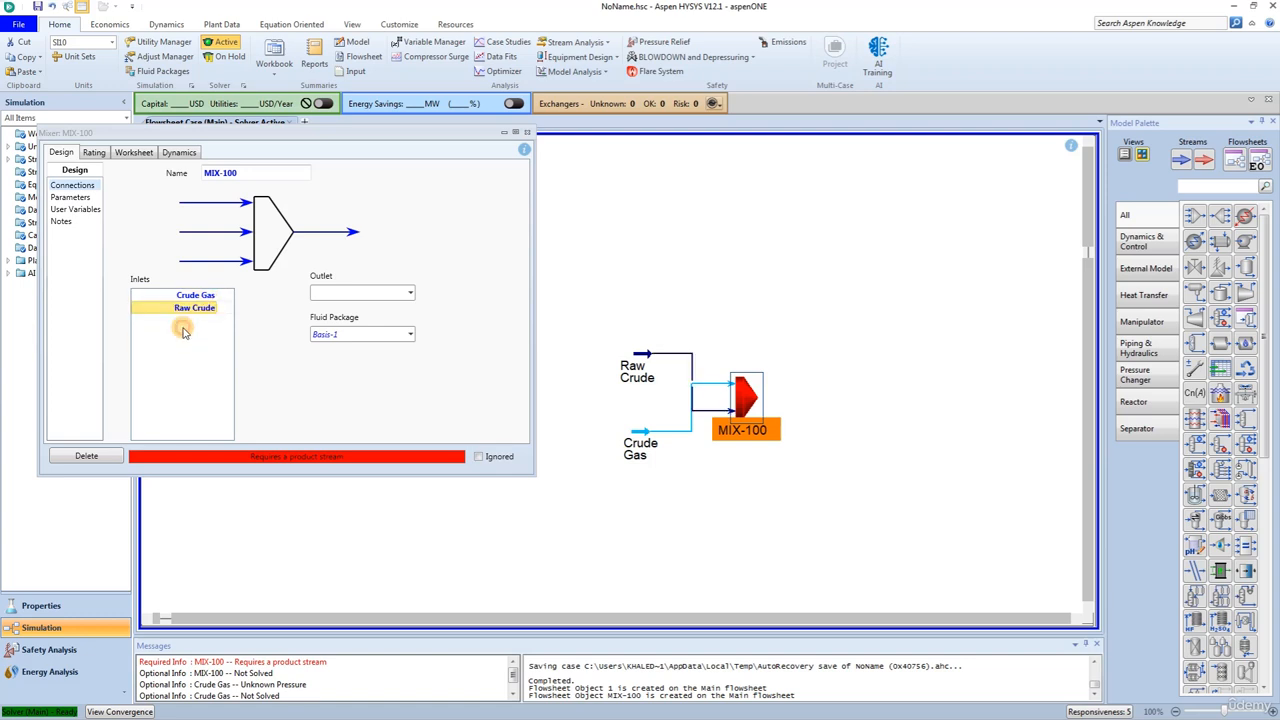
pyautogui.click(372, 293)
pyautogui.write('Well')
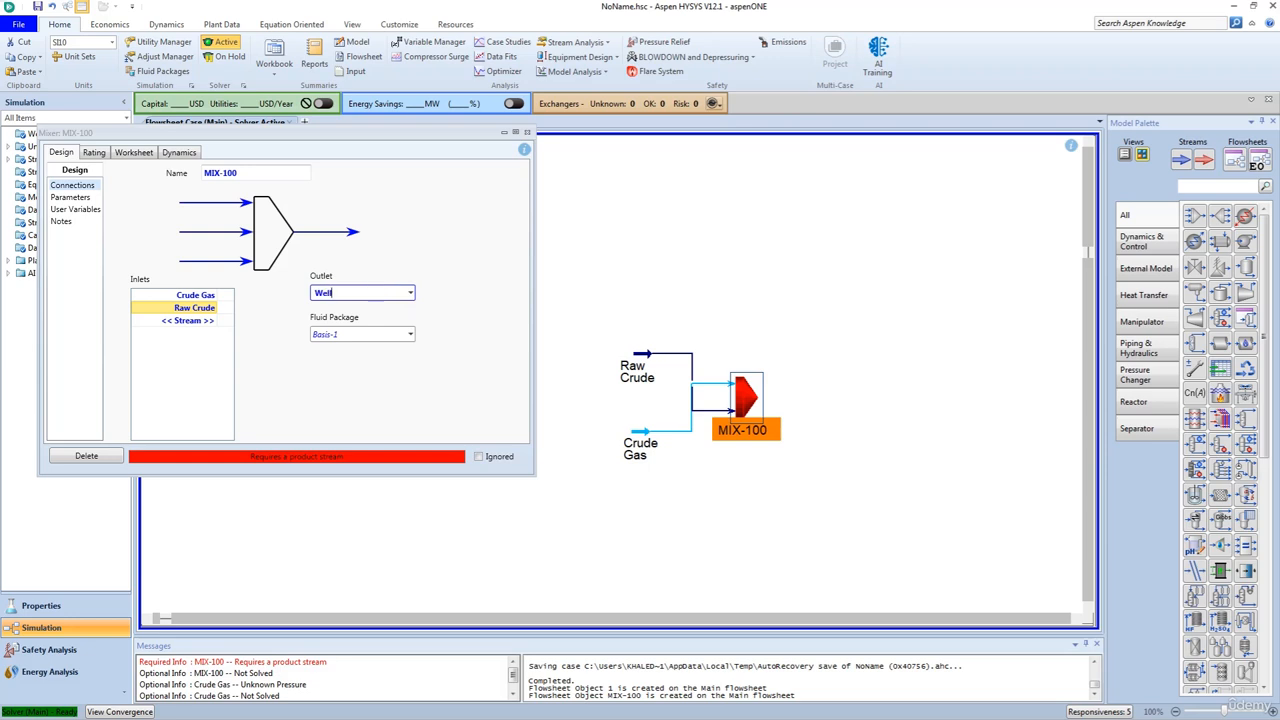
pyautogui.press('Return')
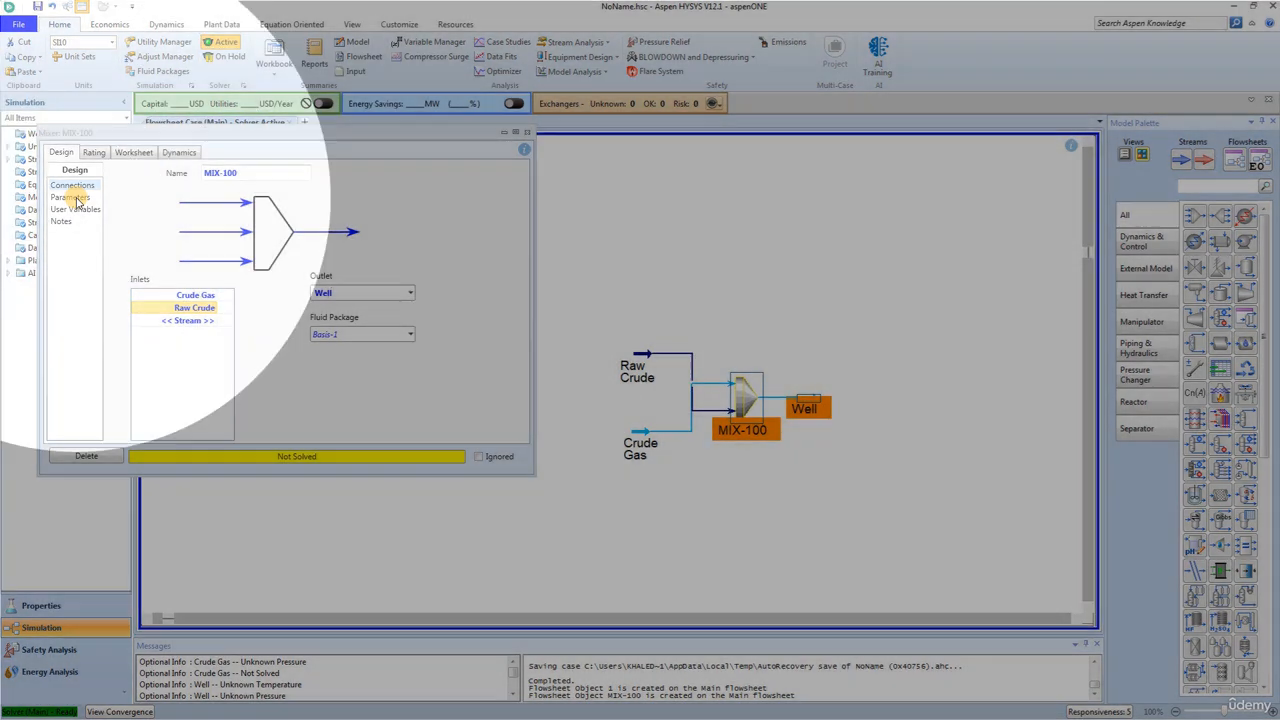
# - Set the mixer's automatic pressure assignment to Equalize All and close its properties
pyautogui.click(75, 198)
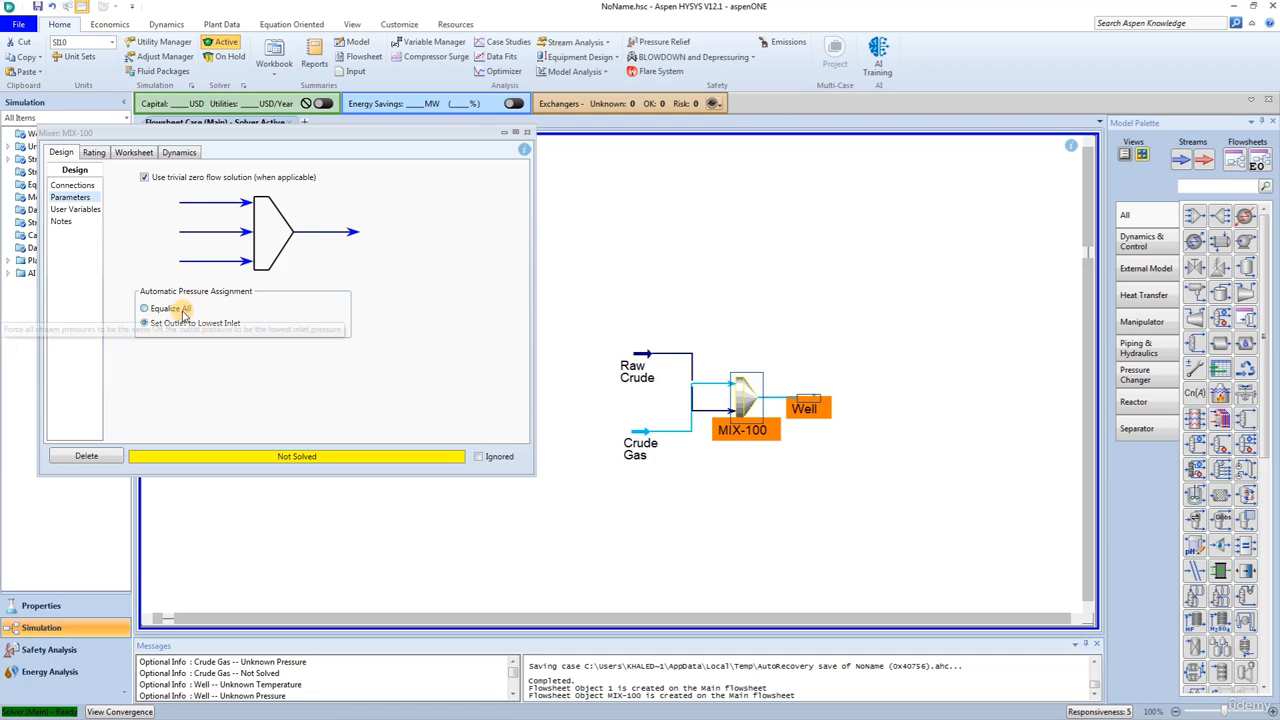
pyautogui.click(145, 308)
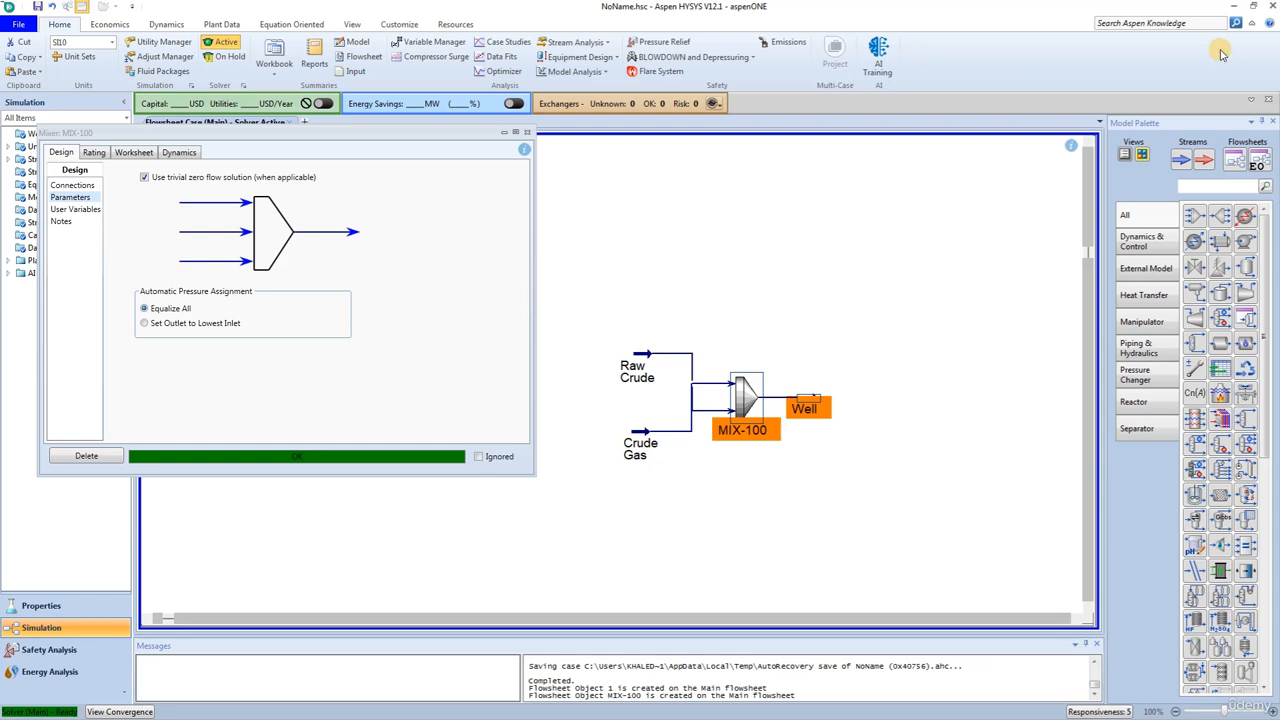
pyautogui.click(527, 132)
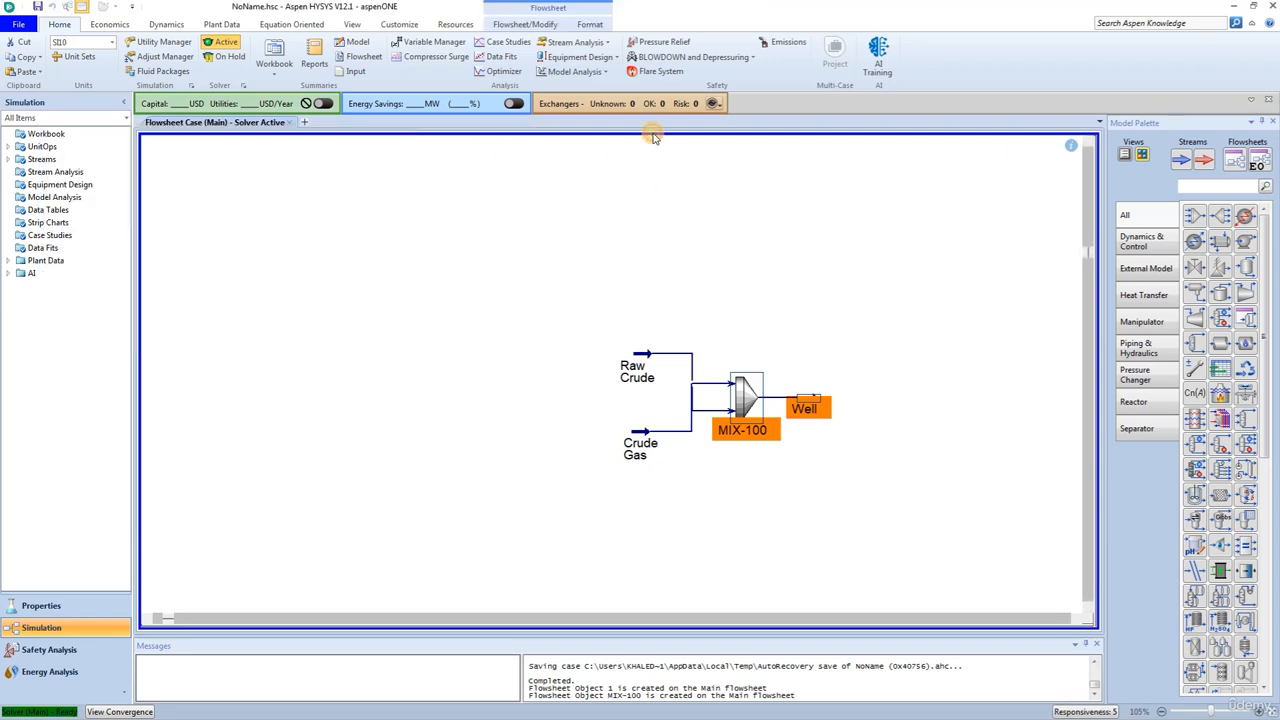
# - Add a valve downstream of the Well stream and name it Choke
pyautogui.click(1195, 267)
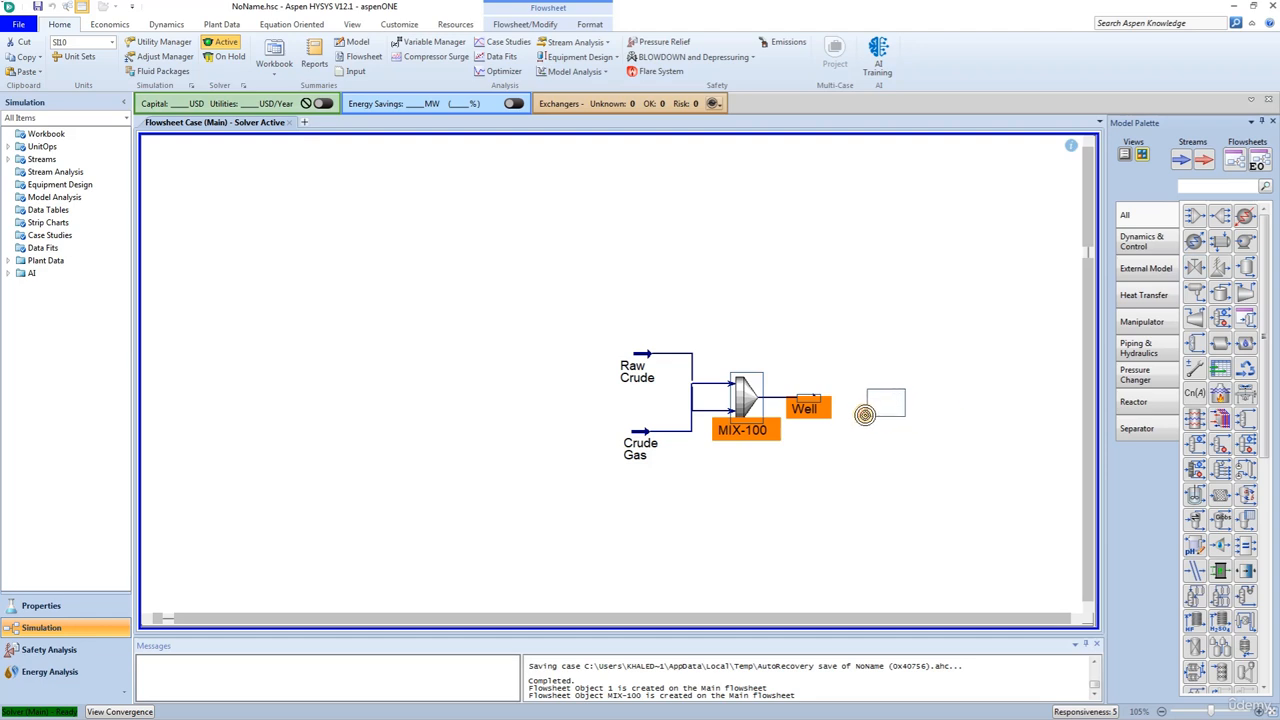
pyautogui.click(850, 408)
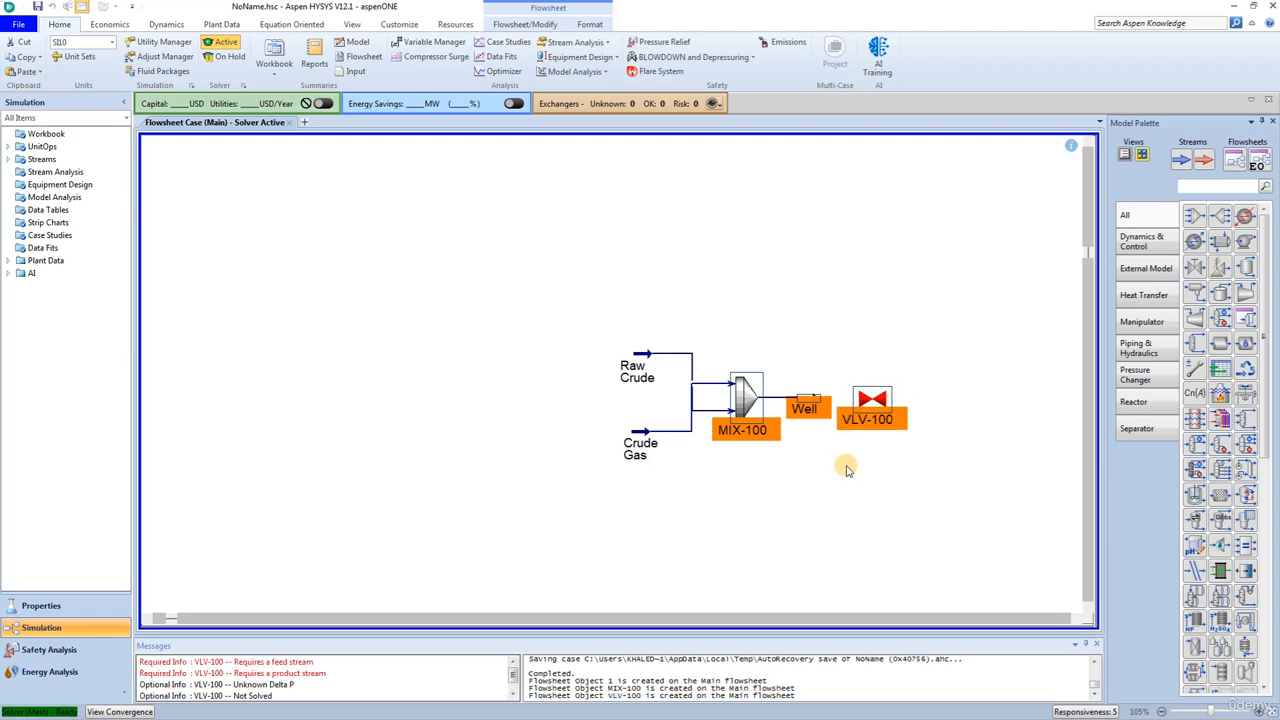
pyautogui.doubleClick(872, 412)
pyautogui.click(398, 260)
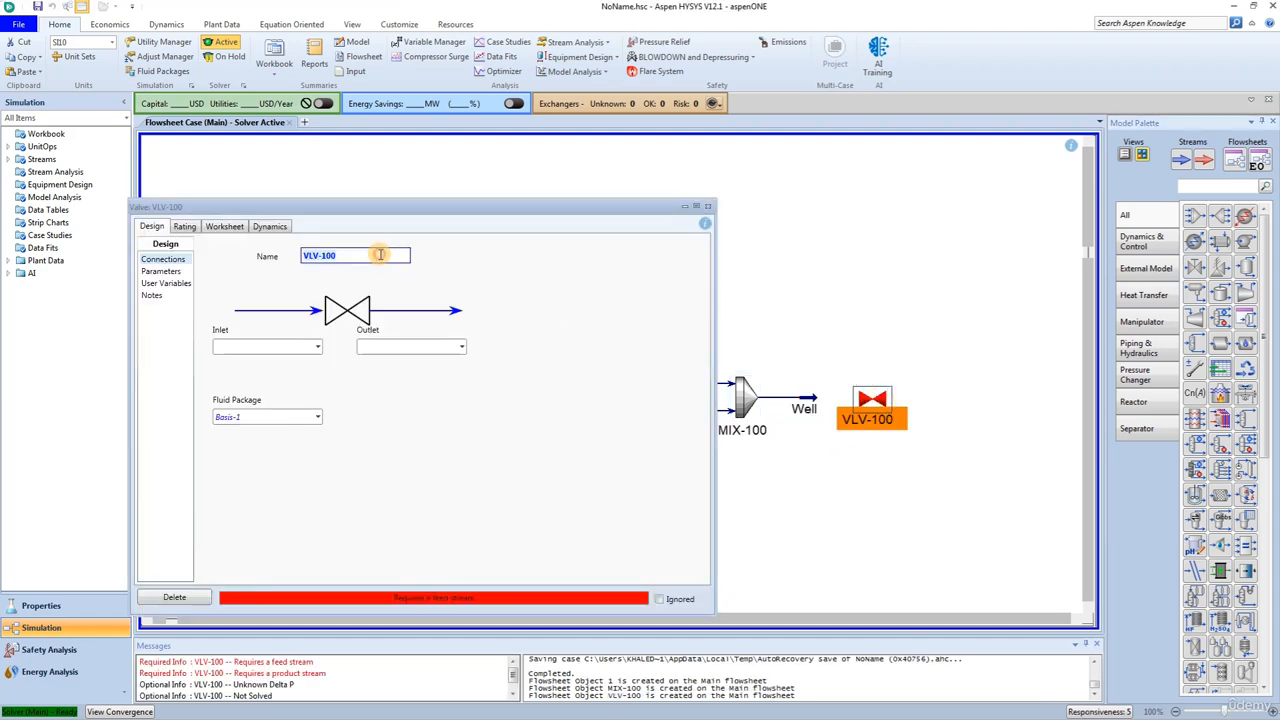
pyautogui.write('Chocke')
pyautogui.press('Return')
pyautogui.write('Ch')
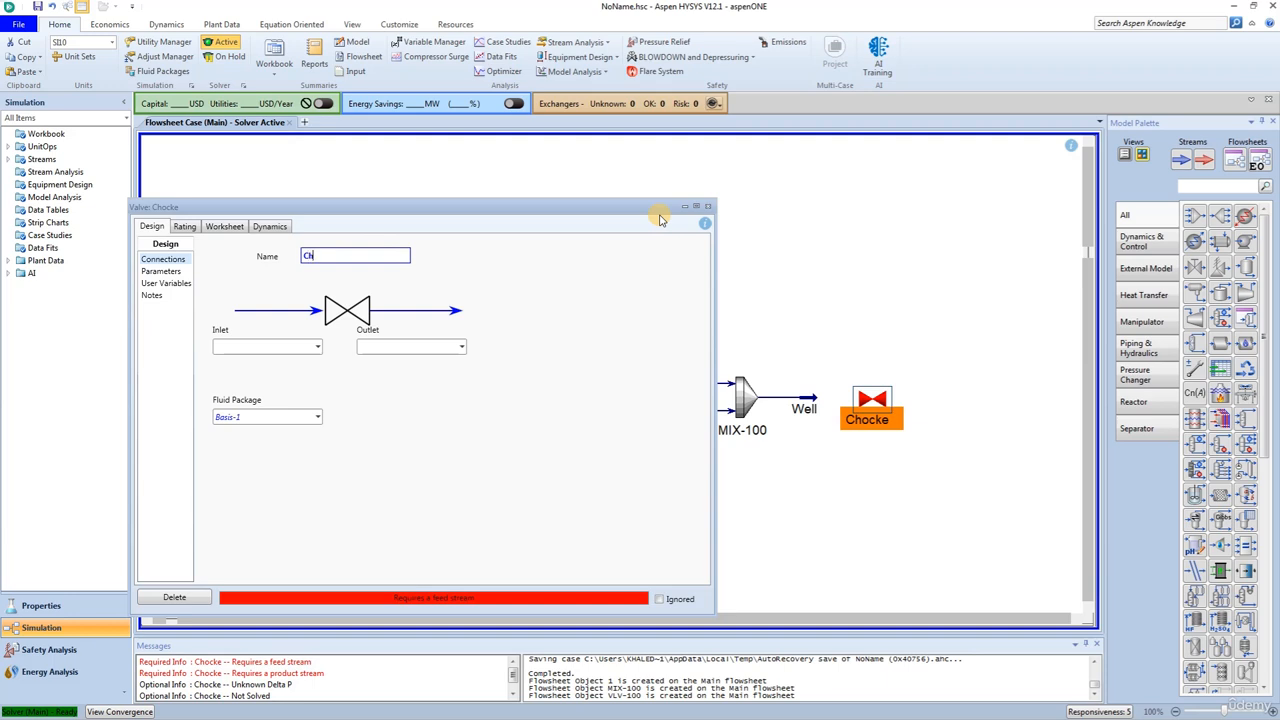
pyautogui.write('oke')
pyautogui.press('Return')
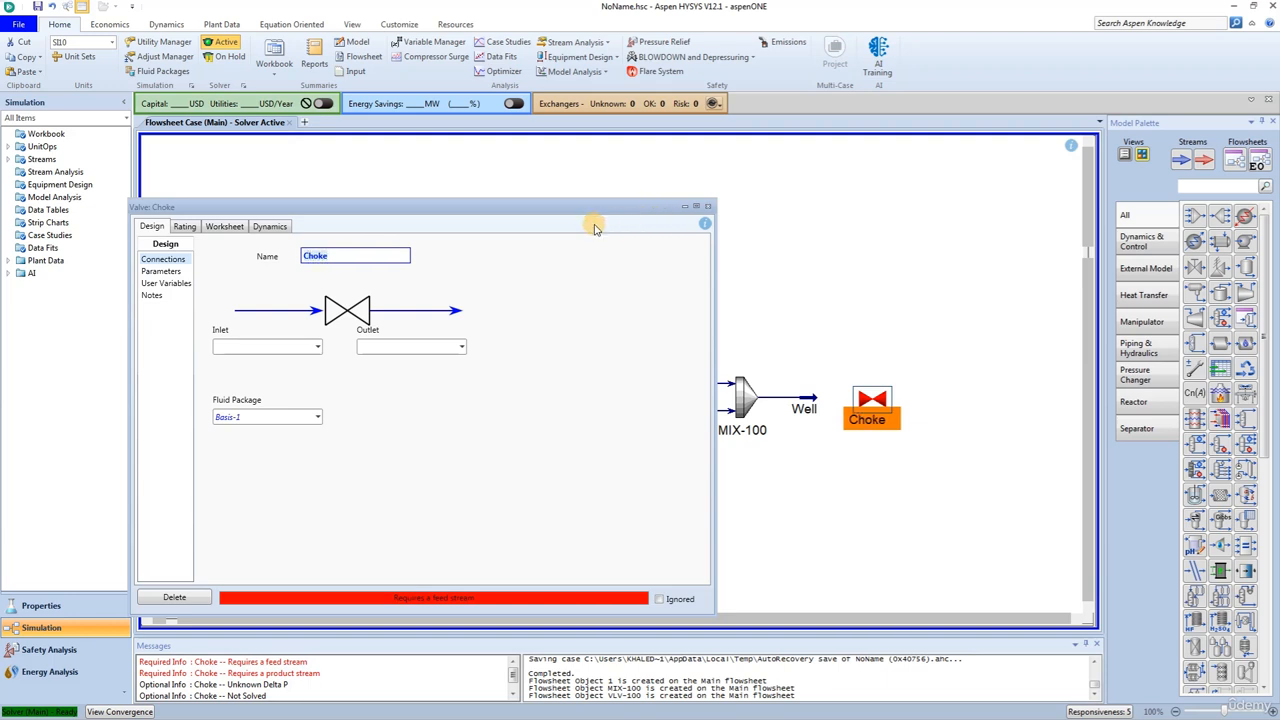
# - Connect the Choke valve with Well as its inlet and a new outlet stream named Manifold
pyautogui.click(317, 346)
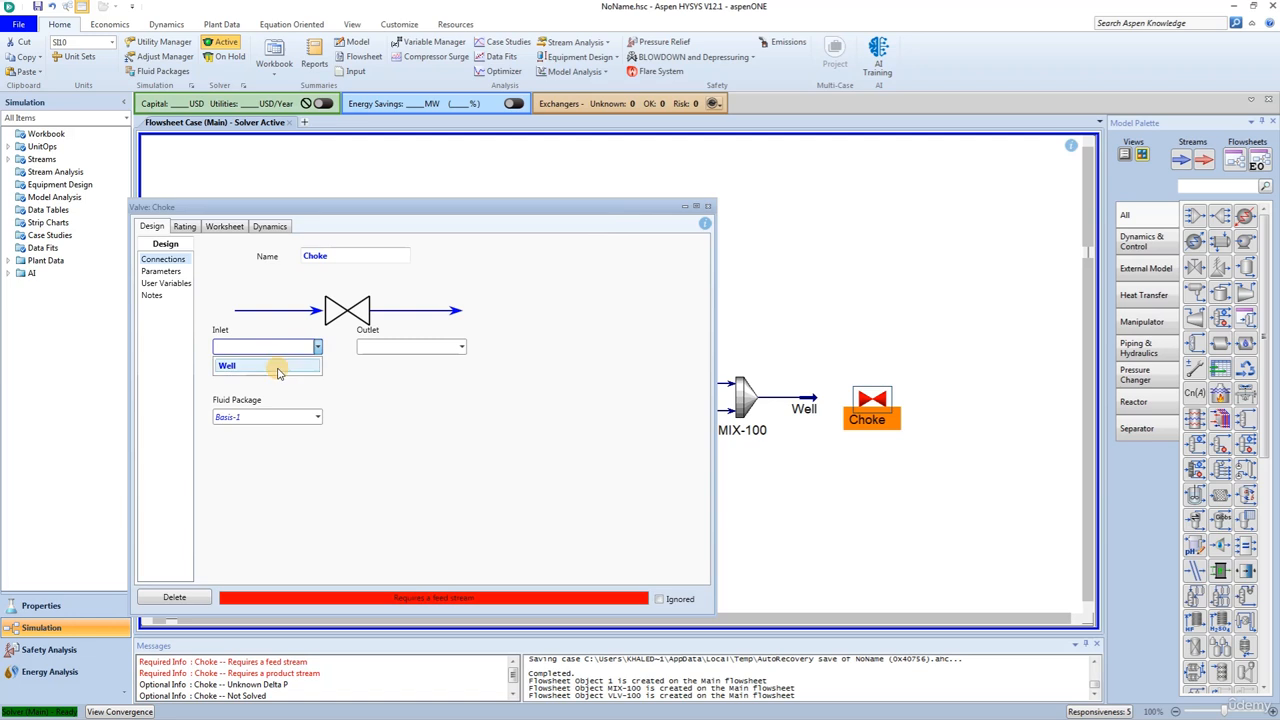
pyautogui.click(274, 366)
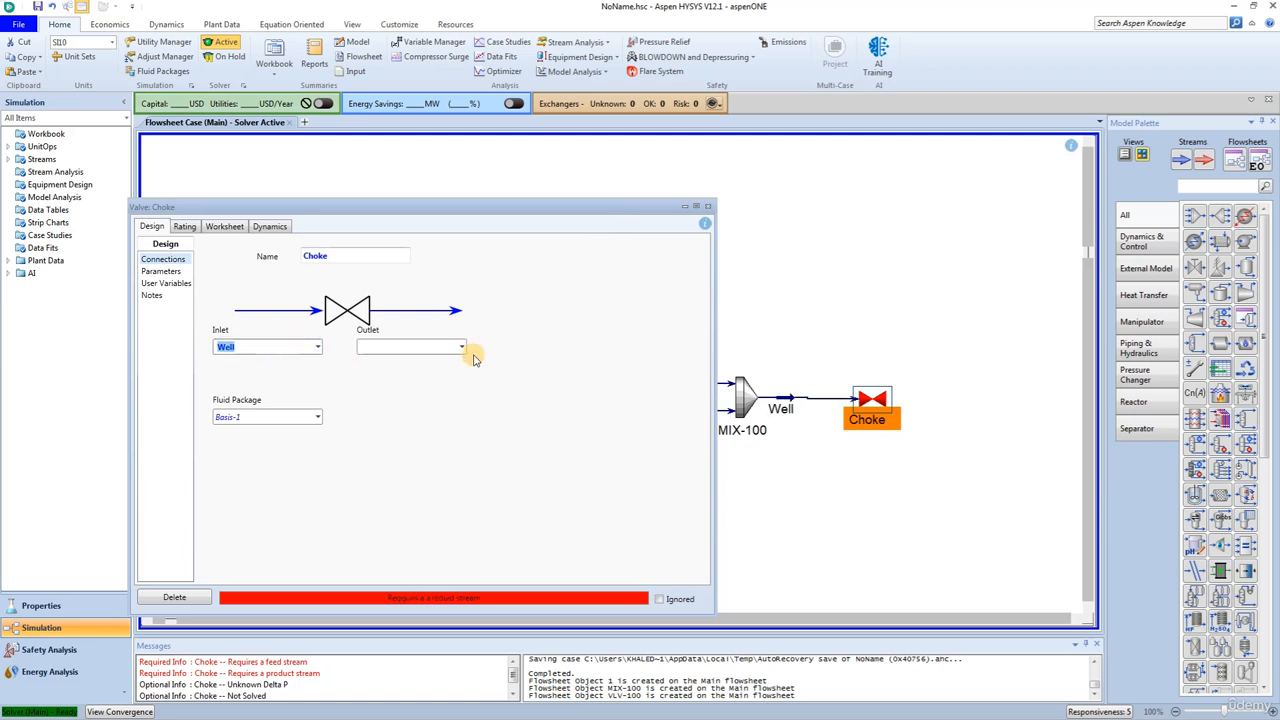
pyautogui.click(410, 346)
pyautogui.write('Manif')
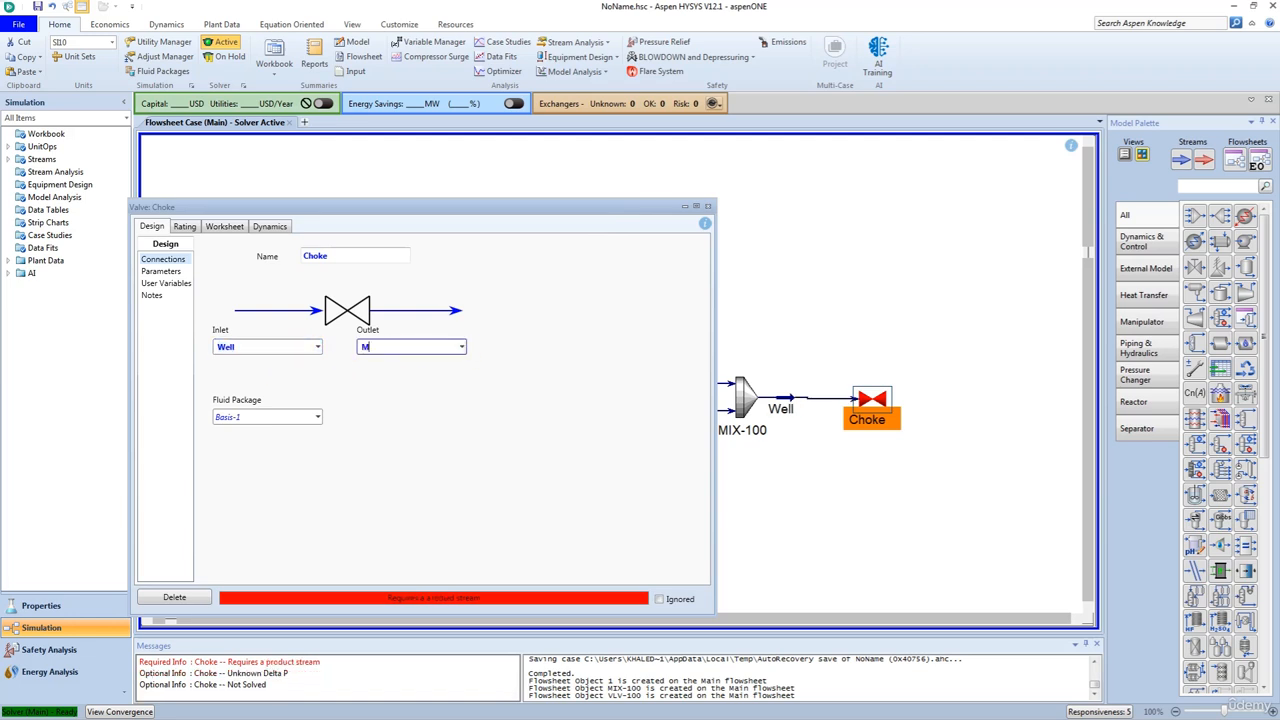
pyautogui.write('old')
pyautogui.press('Return')
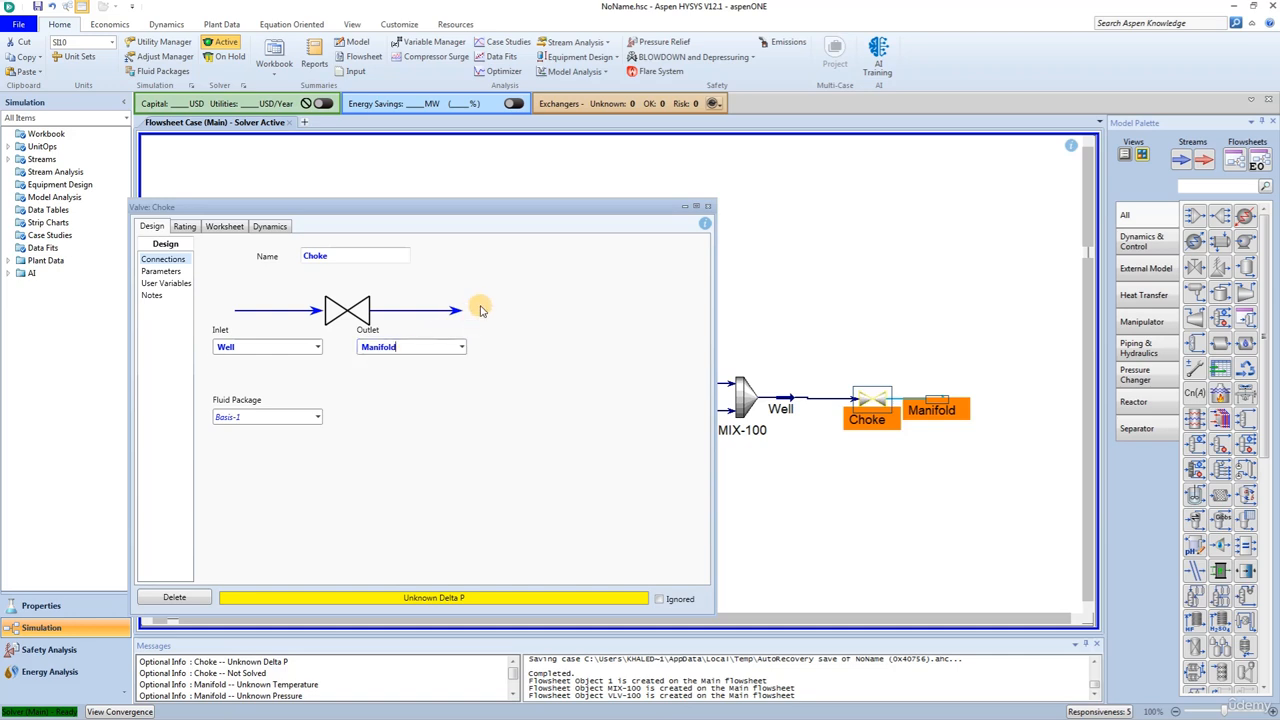
pyautogui.click(707, 206)
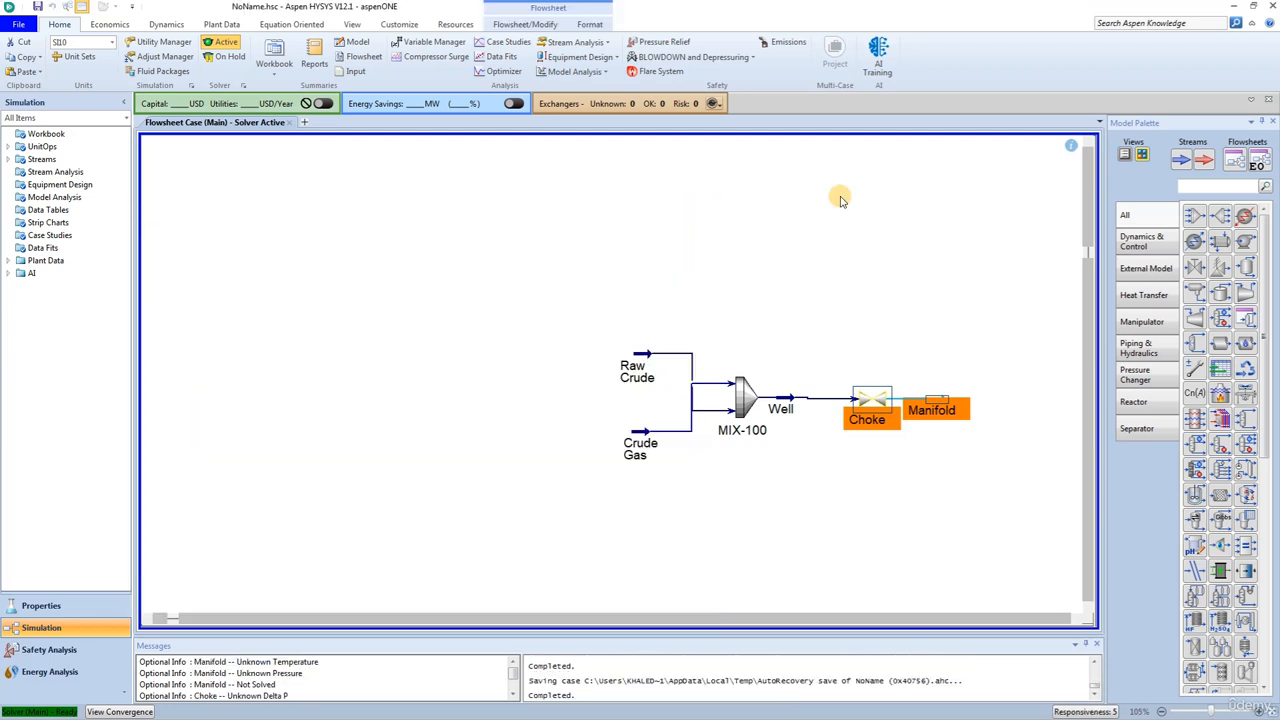
# - Add a three-phase separator downstream of the Choke valve and feed it with the Manifold stream
pyautogui.moveTo(1195, 292); pyautogui.dragTo(938, 378)
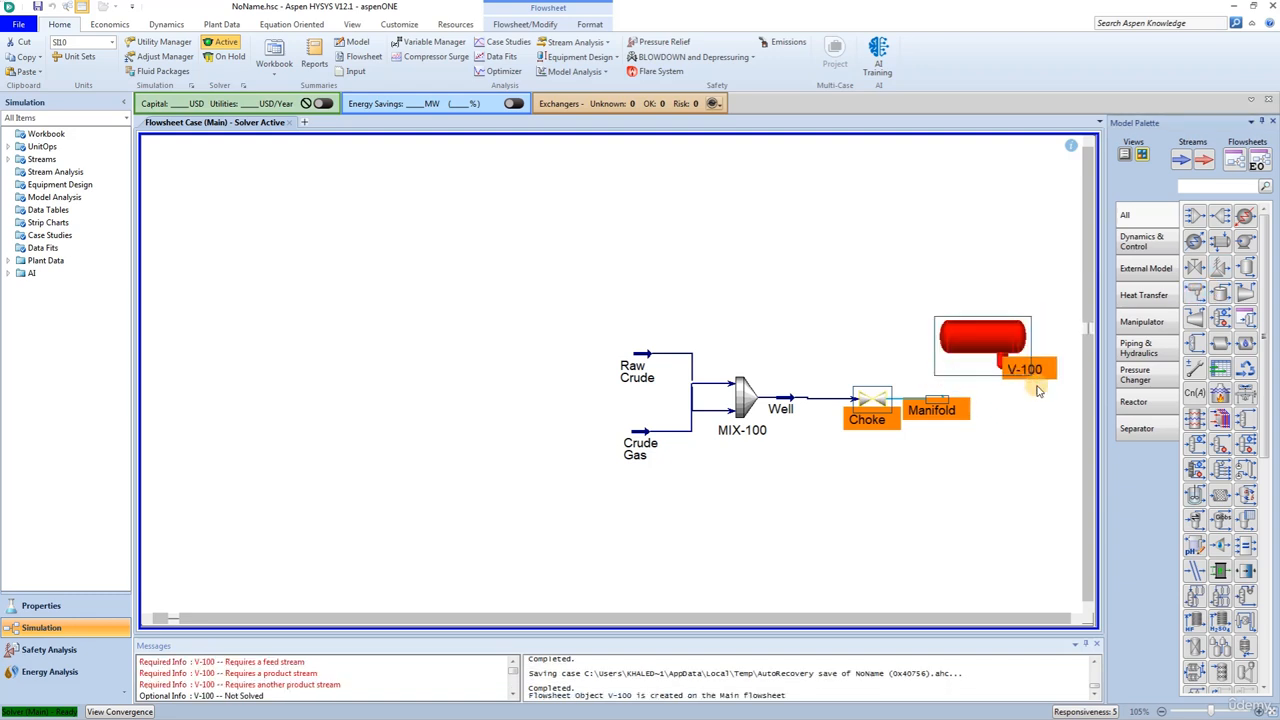
pyautogui.doubleClick(982, 350)
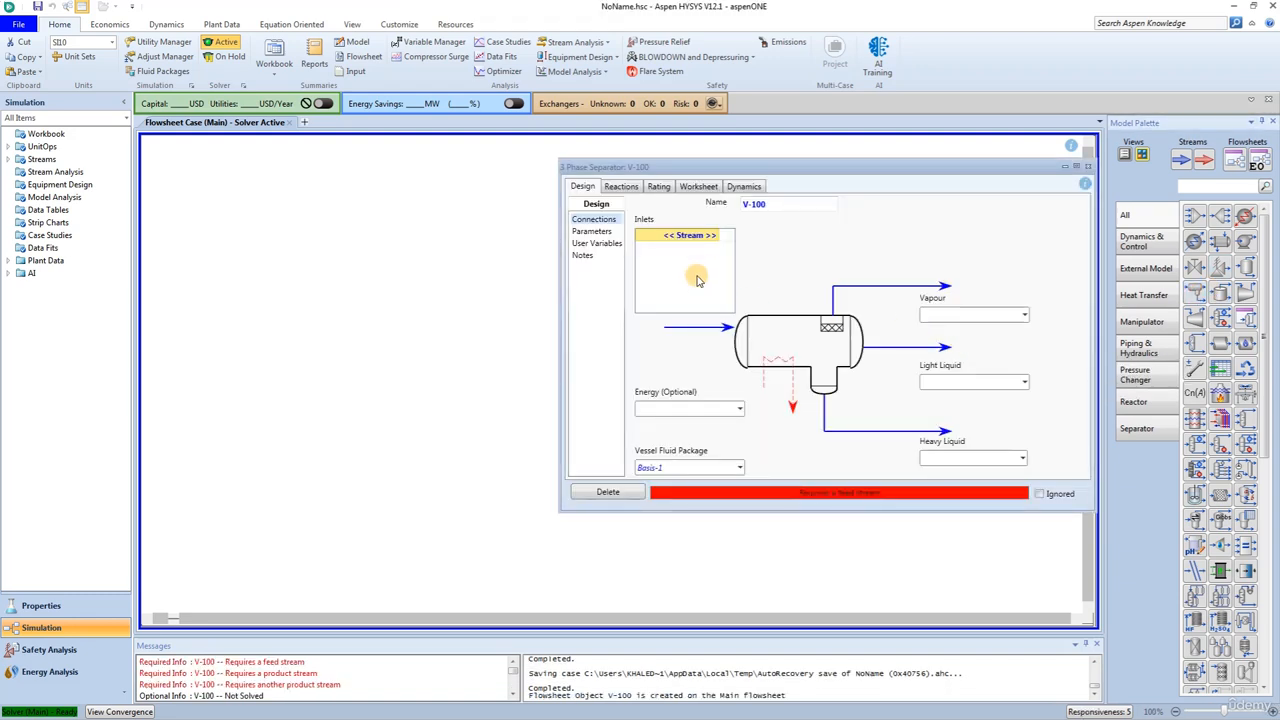
pyautogui.click(692, 236)
pyautogui.click(715, 235)
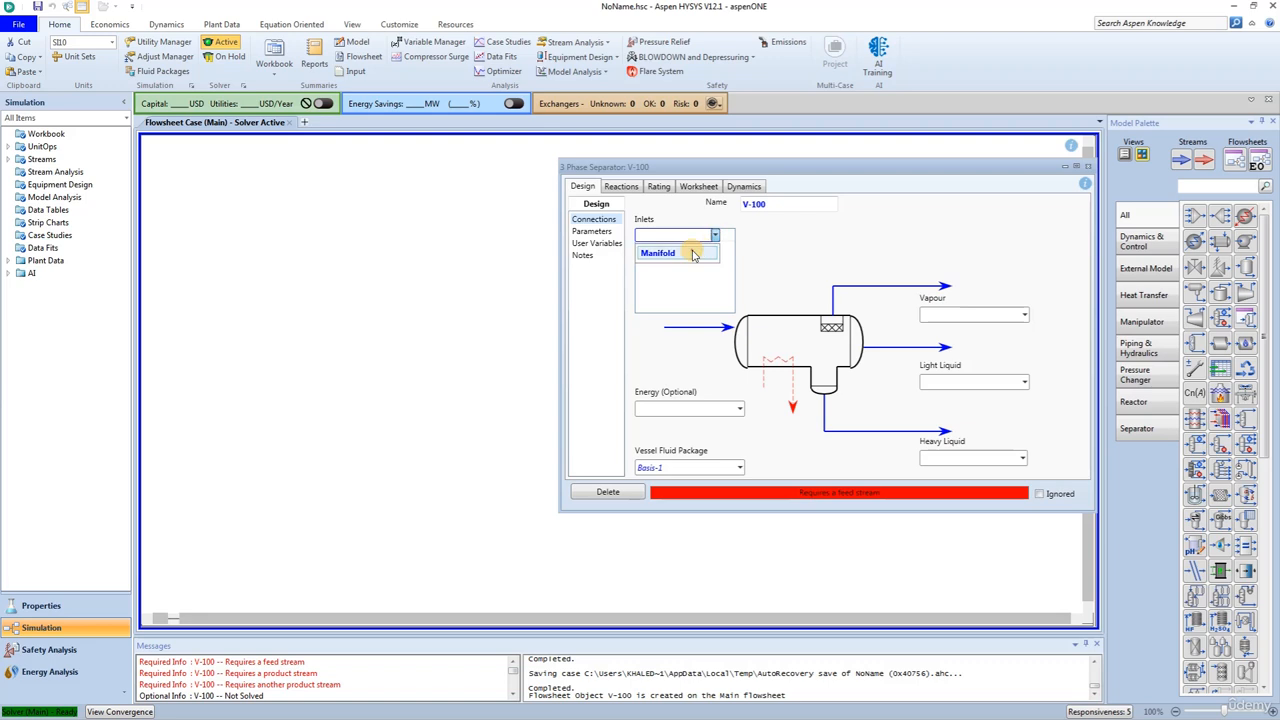
pyautogui.click(693, 255)
# - Create the separator's product streams: HP Gas for vapour, HP Liq for light liquid and HP Heavy for heavy liquid
pyautogui.click(946, 316)
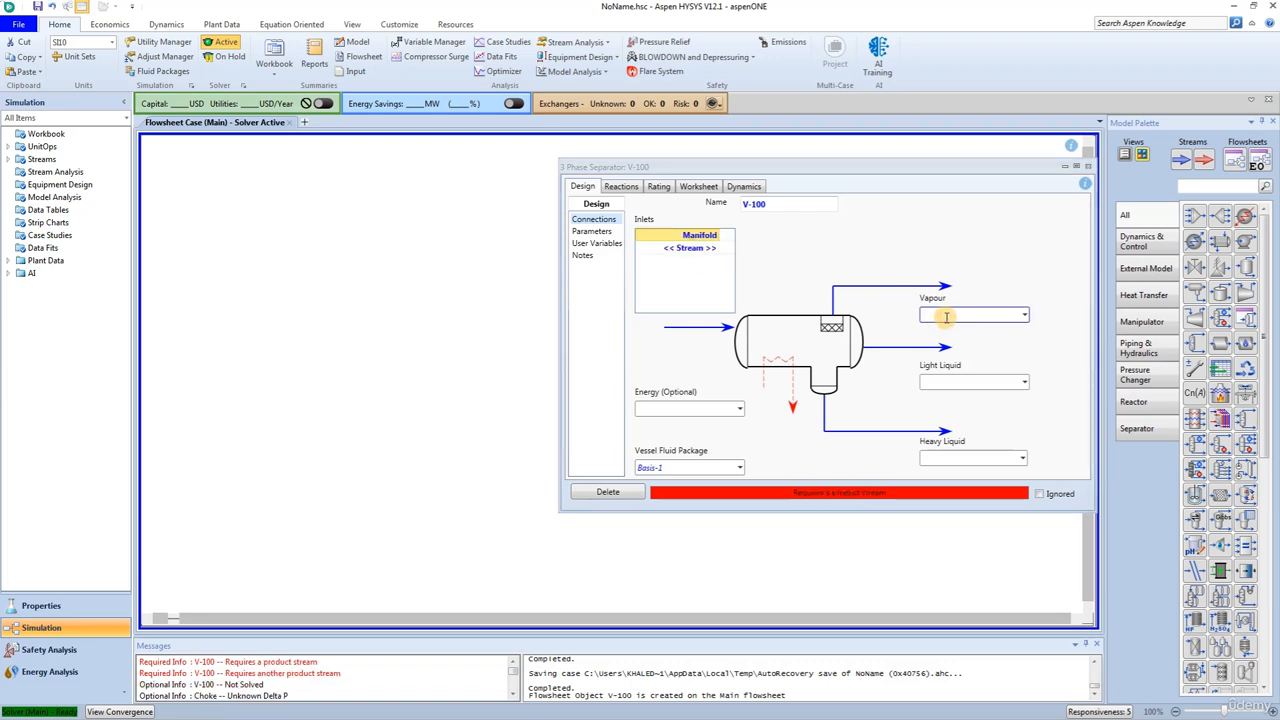
pyautogui.write('HP Gas')
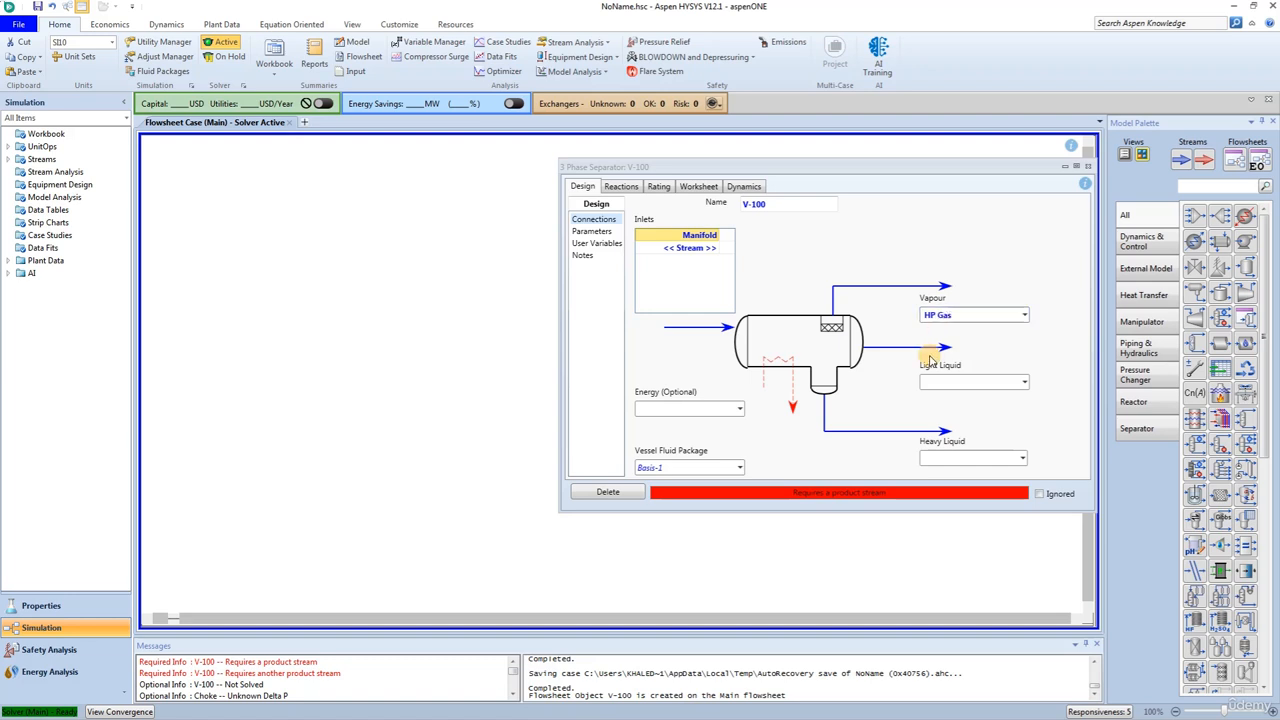
pyautogui.click(942, 384)
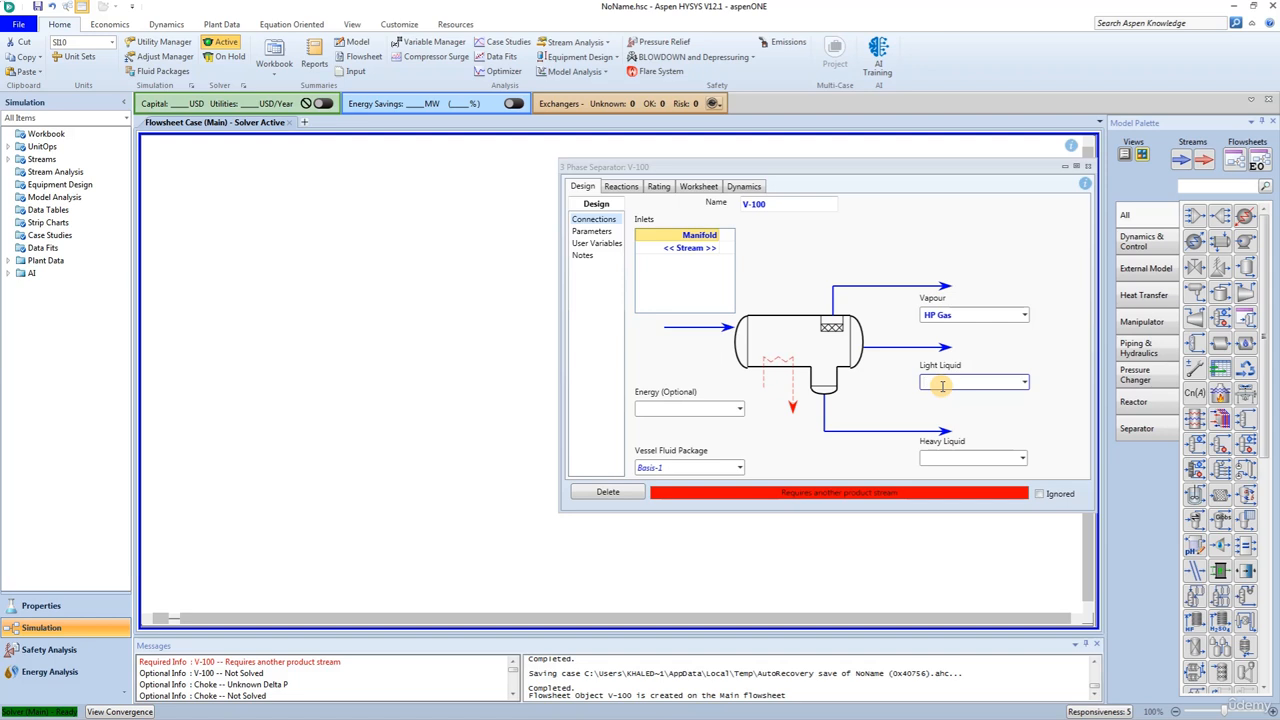
pyautogui.write('HP Liq')
pyautogui.press('Return')
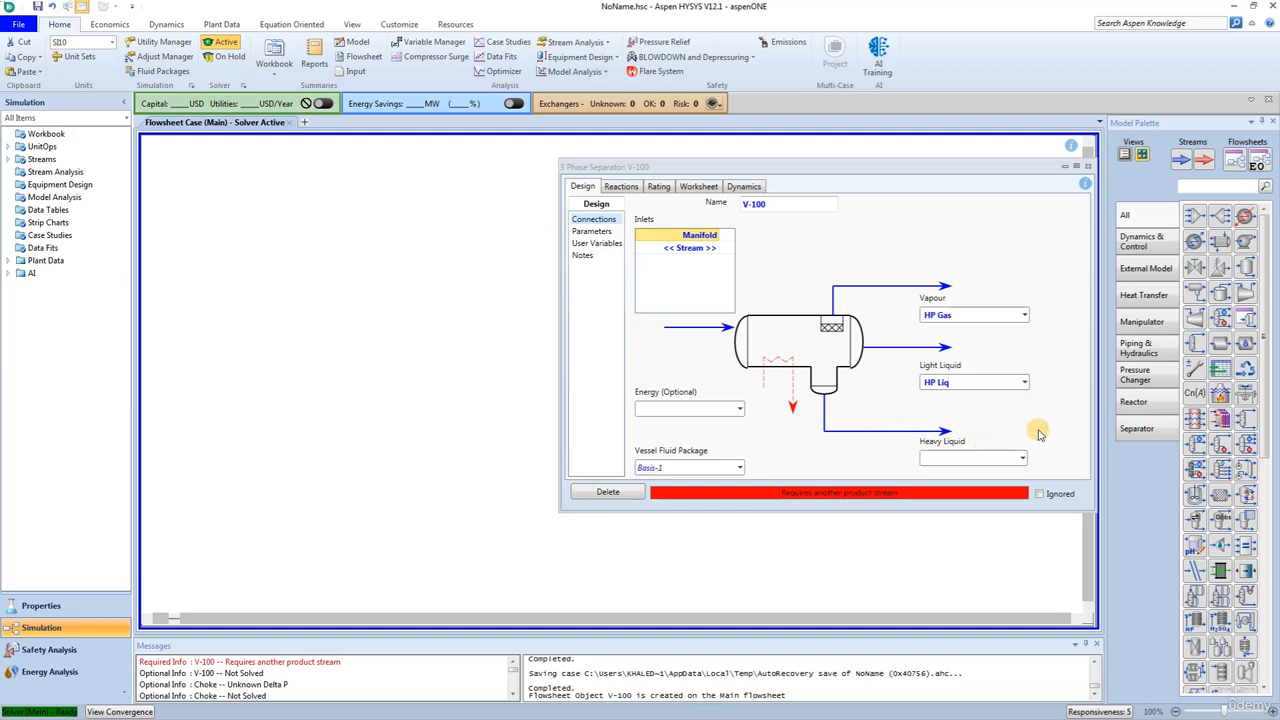
pyautogui.write('HP Heavy')
pyautogui.press('Return')
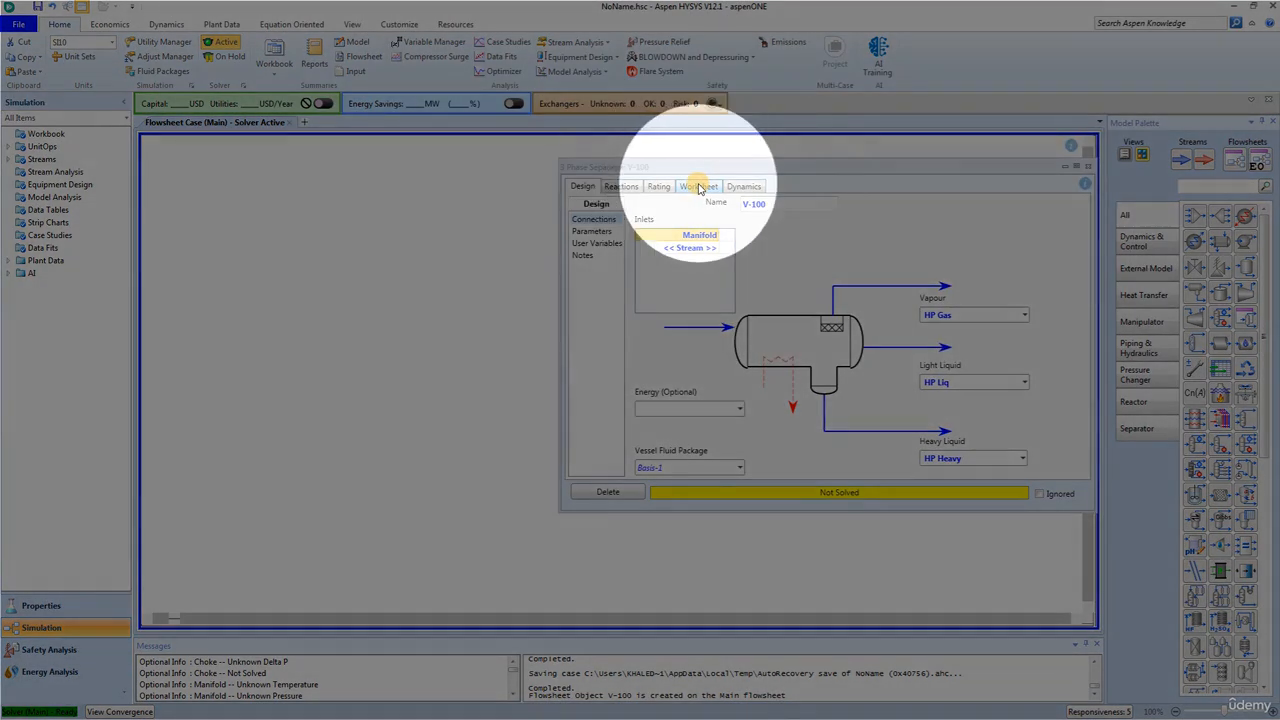
# - Set the HP Gas stream's pressure to 2068 kPa in the separator's worksheet, and close the separator
pyautogui.click(699, 187)
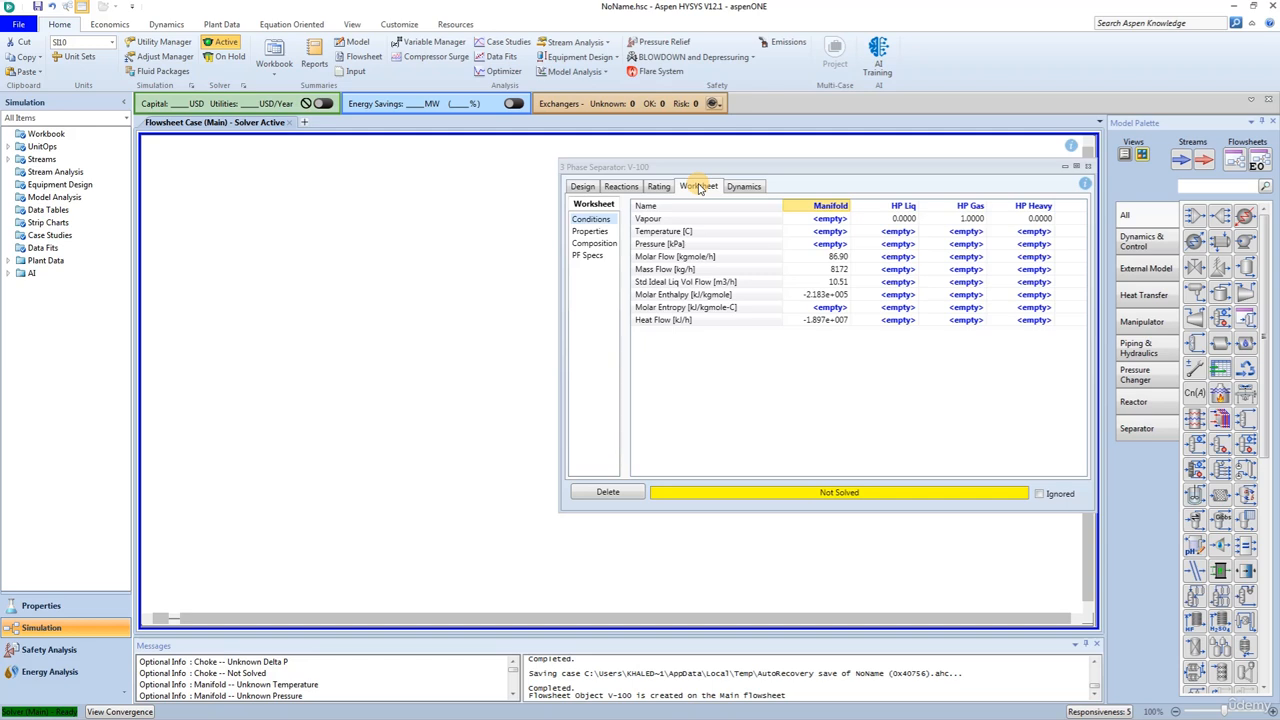
pyautogui.click(968, 245)
pyautogui.write('20')
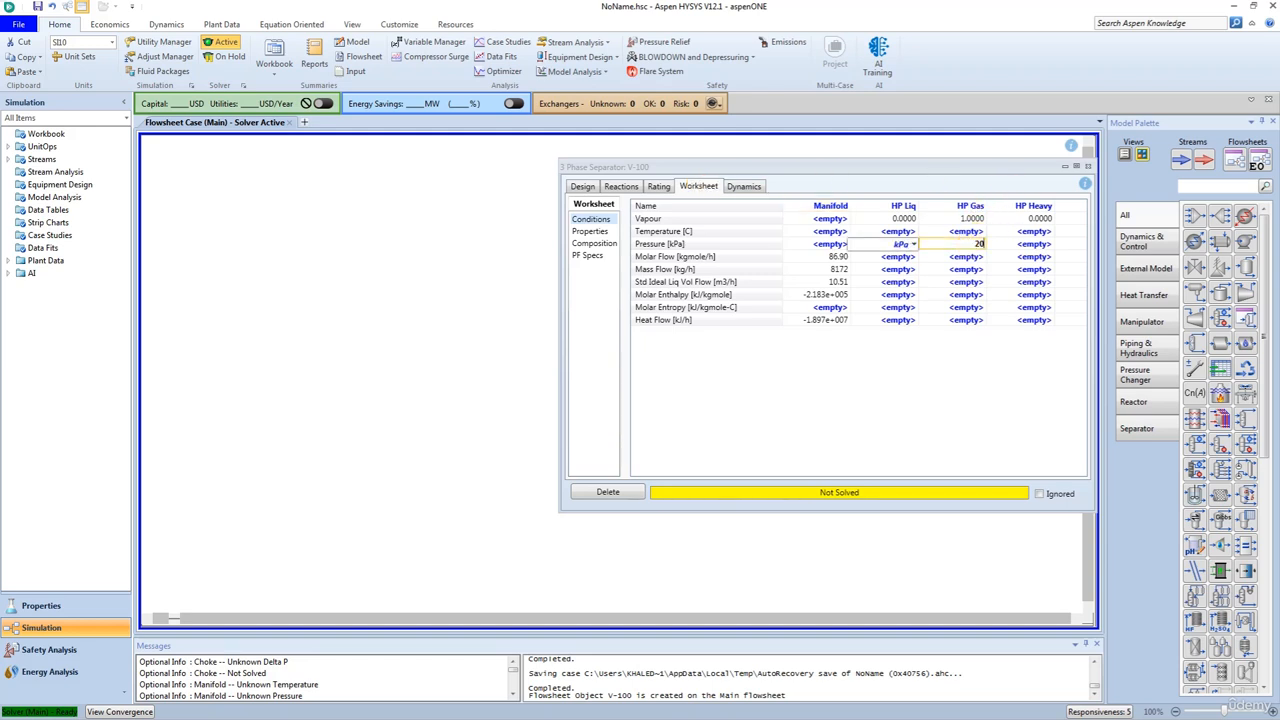
pyautogui.write('68')
pyautogui.press('Return')
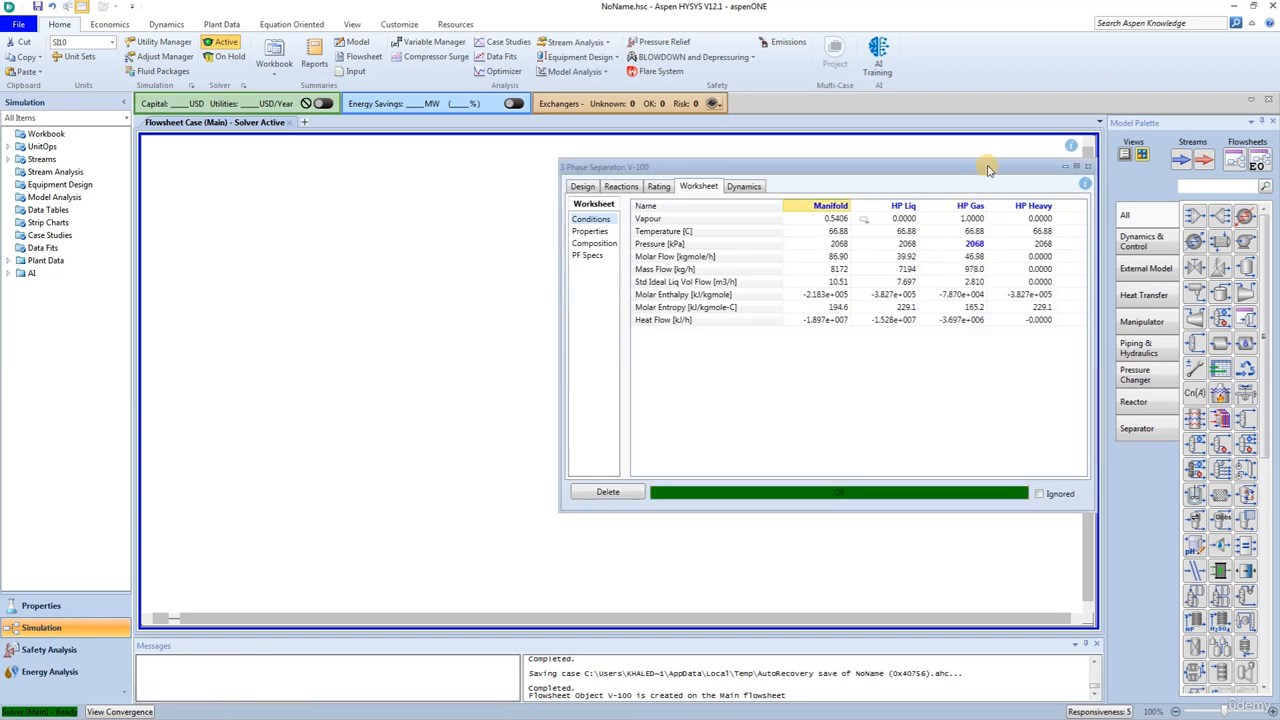
pyautogui.click(1089, 168)
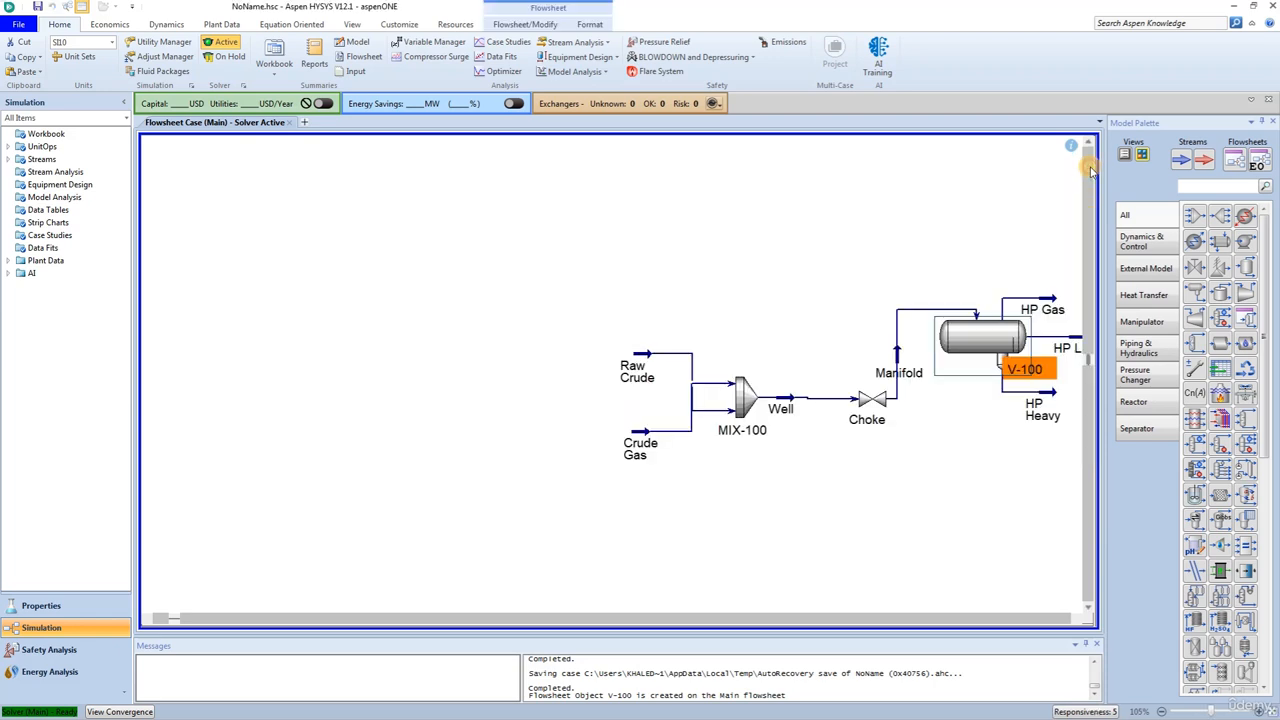
# - Check the pressure drop across the Choke valve in its design parameters, and close the valve
pyautogui.doubleClick(873, 403)
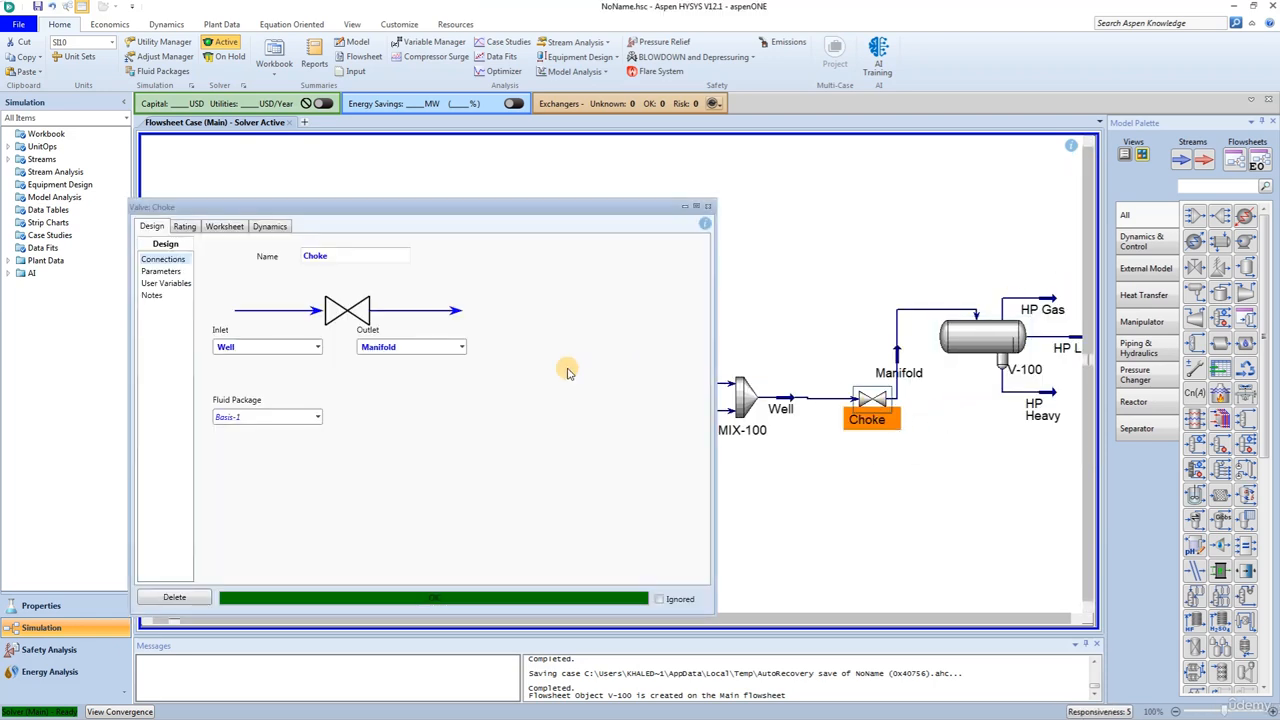
pyautogui.click(164, 273)
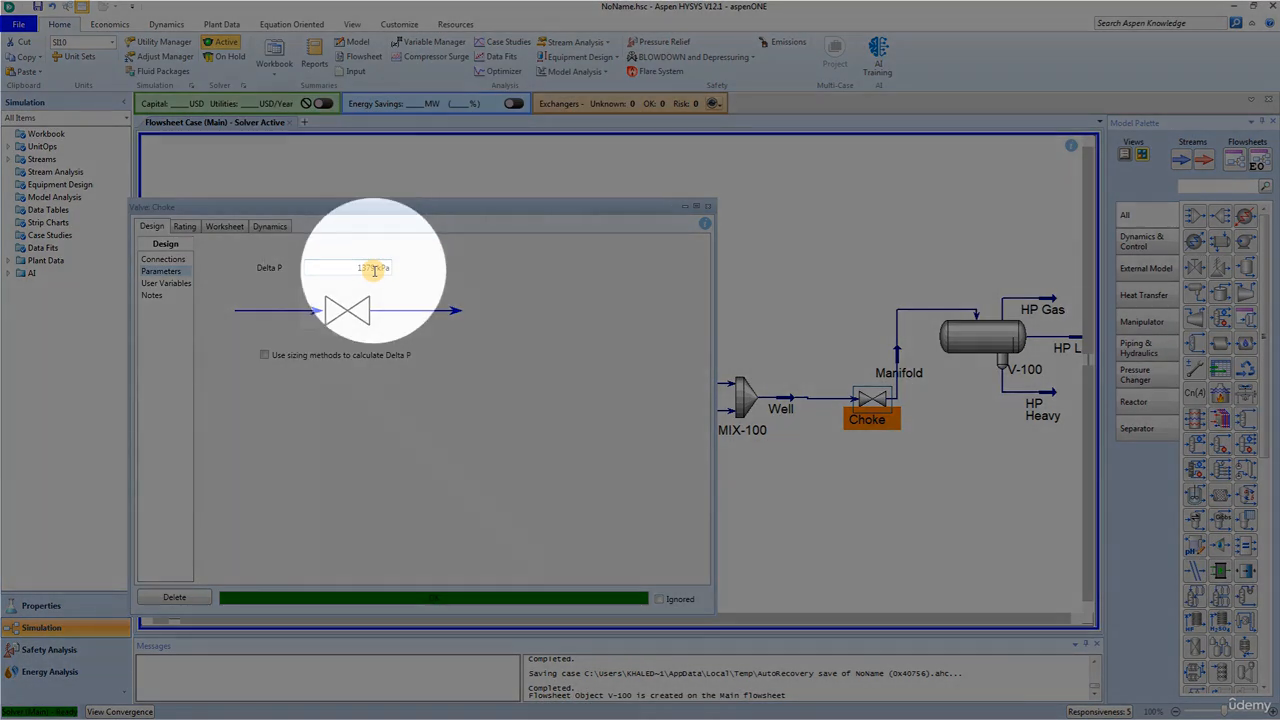
pyautogui.moveTo(374, 270)
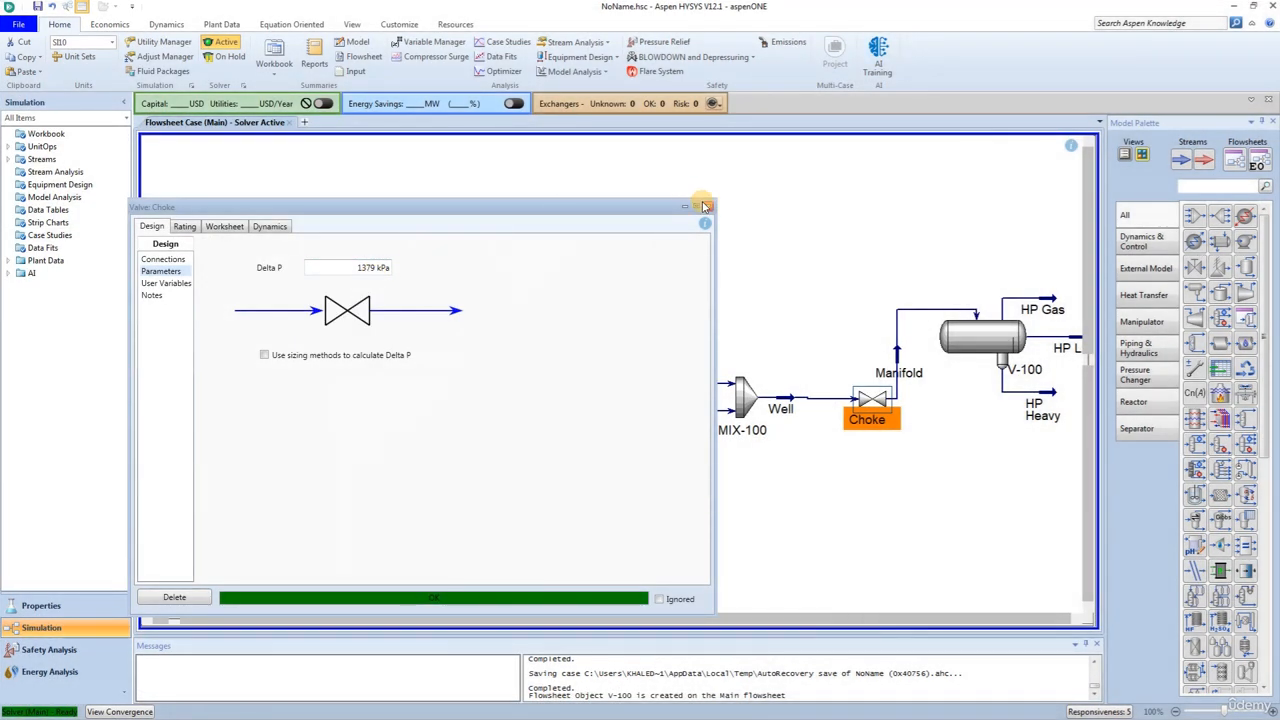
pyautogui.click(708, 206)
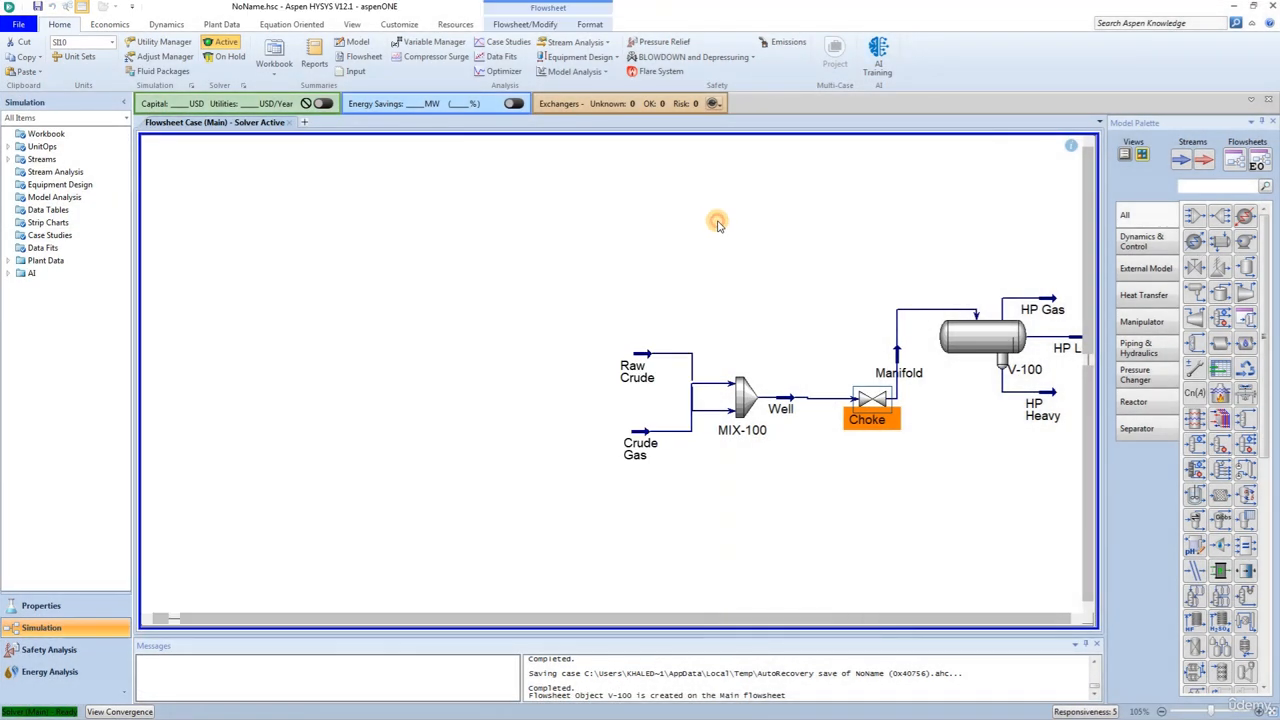
# - Add a cooler above the three-phase separator and name it JT Cooler
pyautogui.moveTo(1193, 243); pyautogui.dragTo(920, 263)
pyautogui.doubleClick(937, 242)
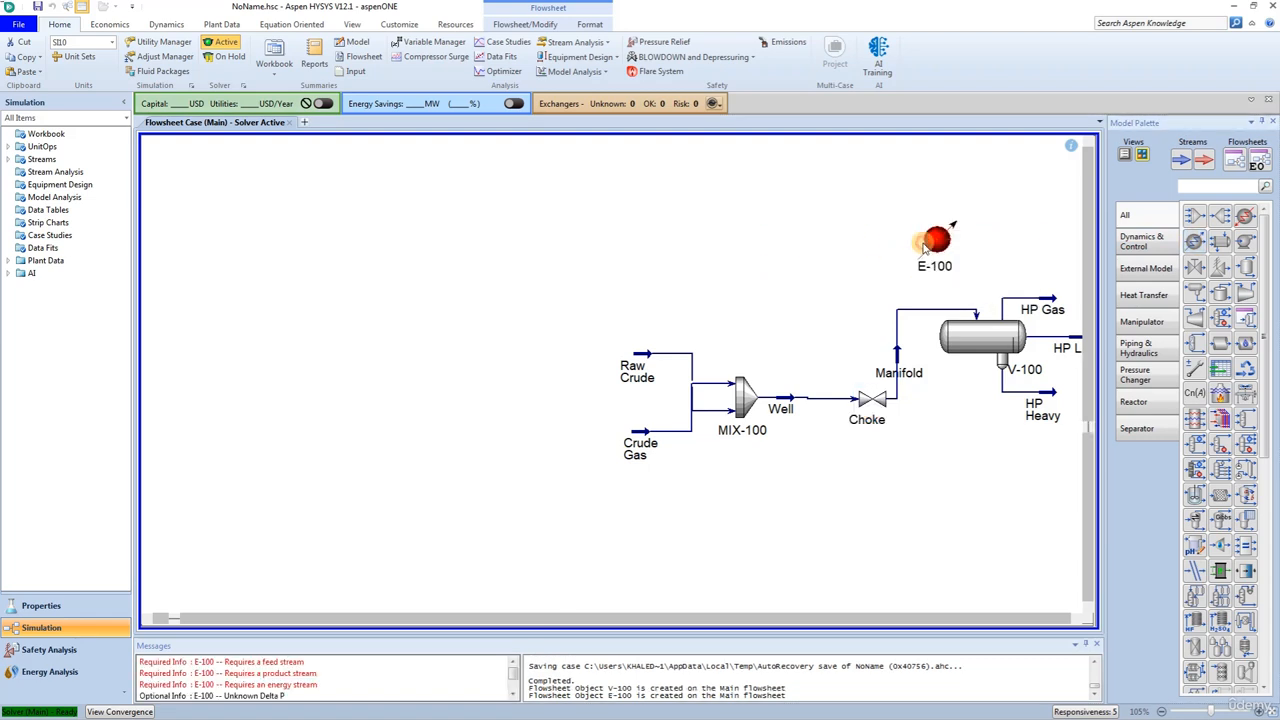
pyautogui.click(773, 273)
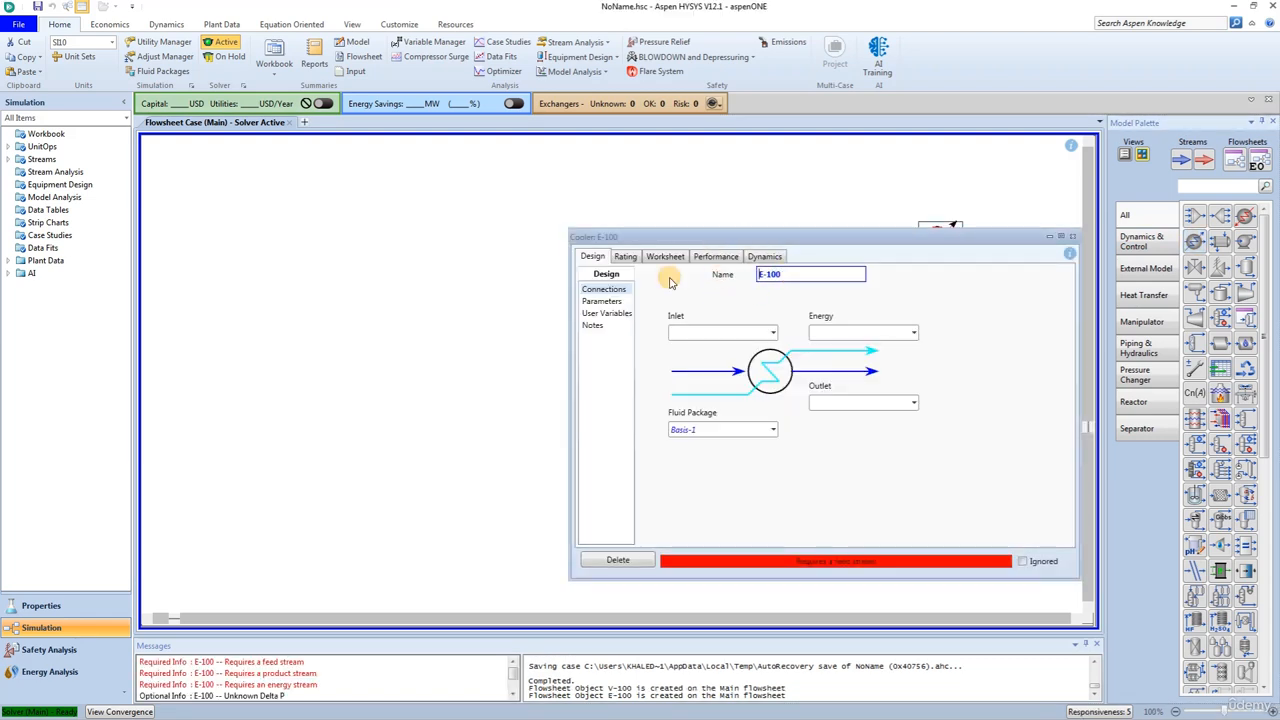
pyautogui.write('A')
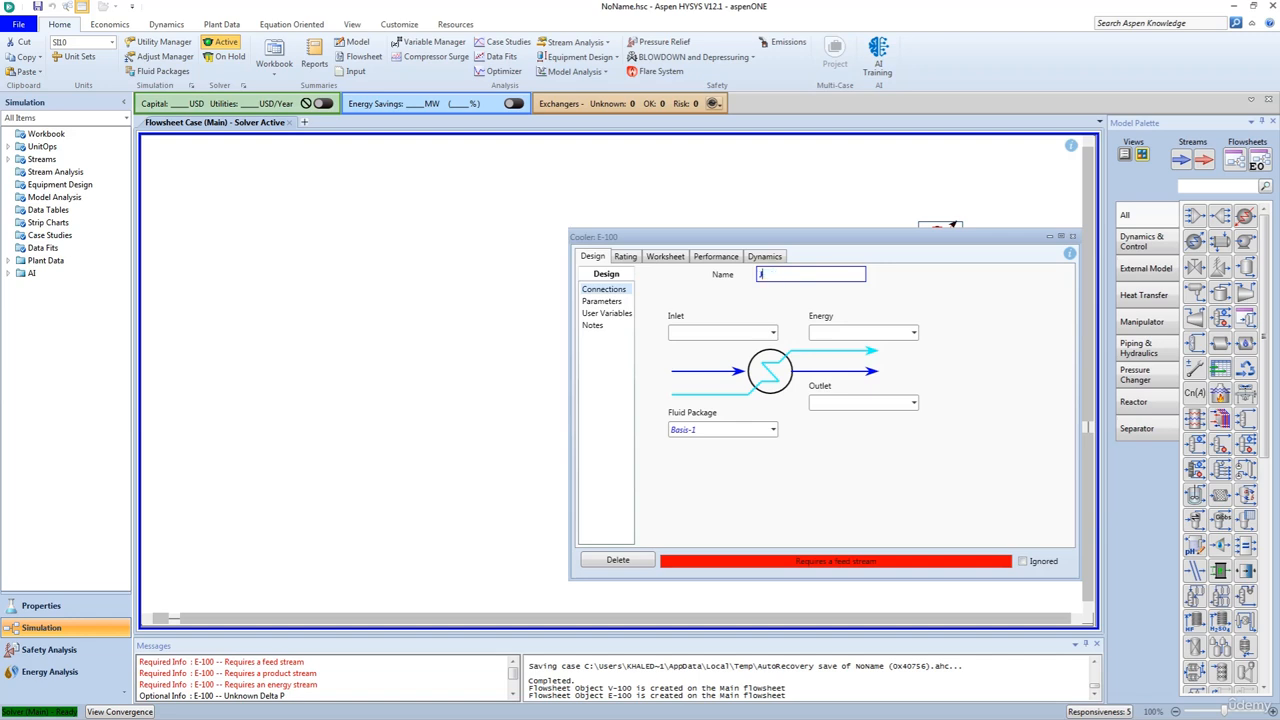
pyautogui.write('T Cool')
pyautogui.write('er')
pyautogui.press('Return')
# - Connect the JT Cooler with HP Gas as inlet, a new outlet stream Cool Gas and a new energy stream Q-JT Cool
pyautogui.click(773, 333)
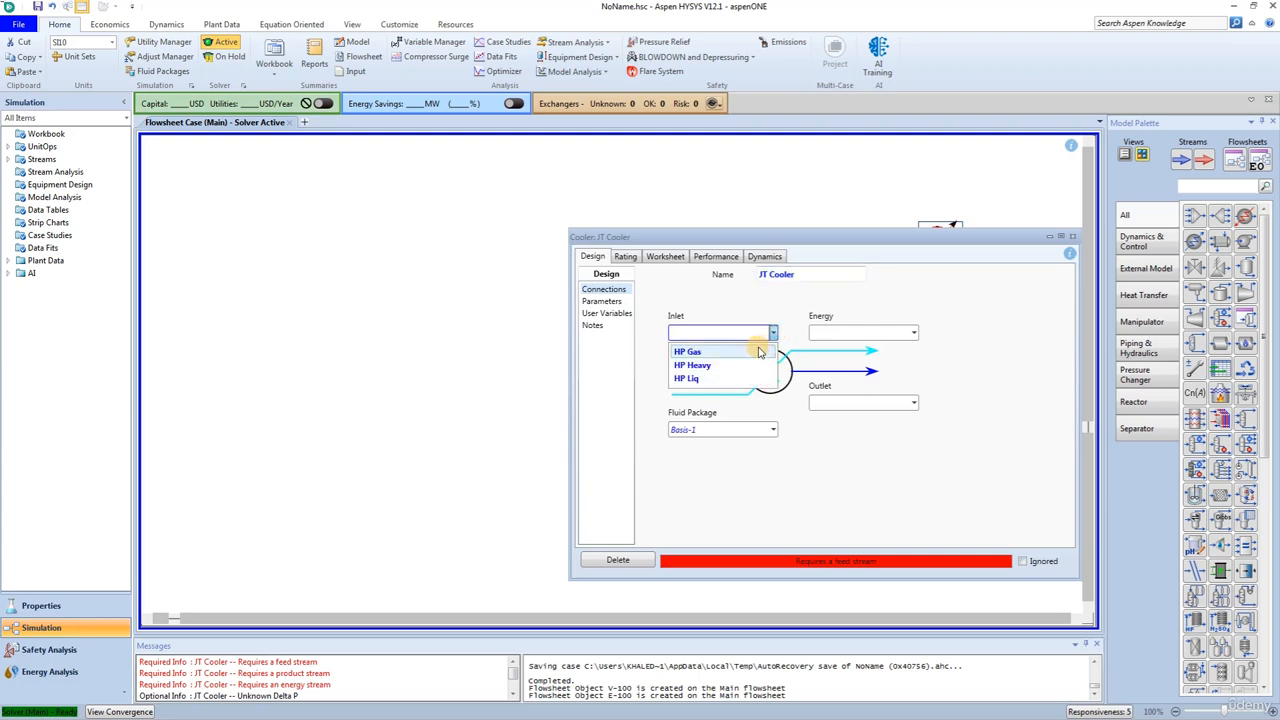
pyautogui.click(762, 351)
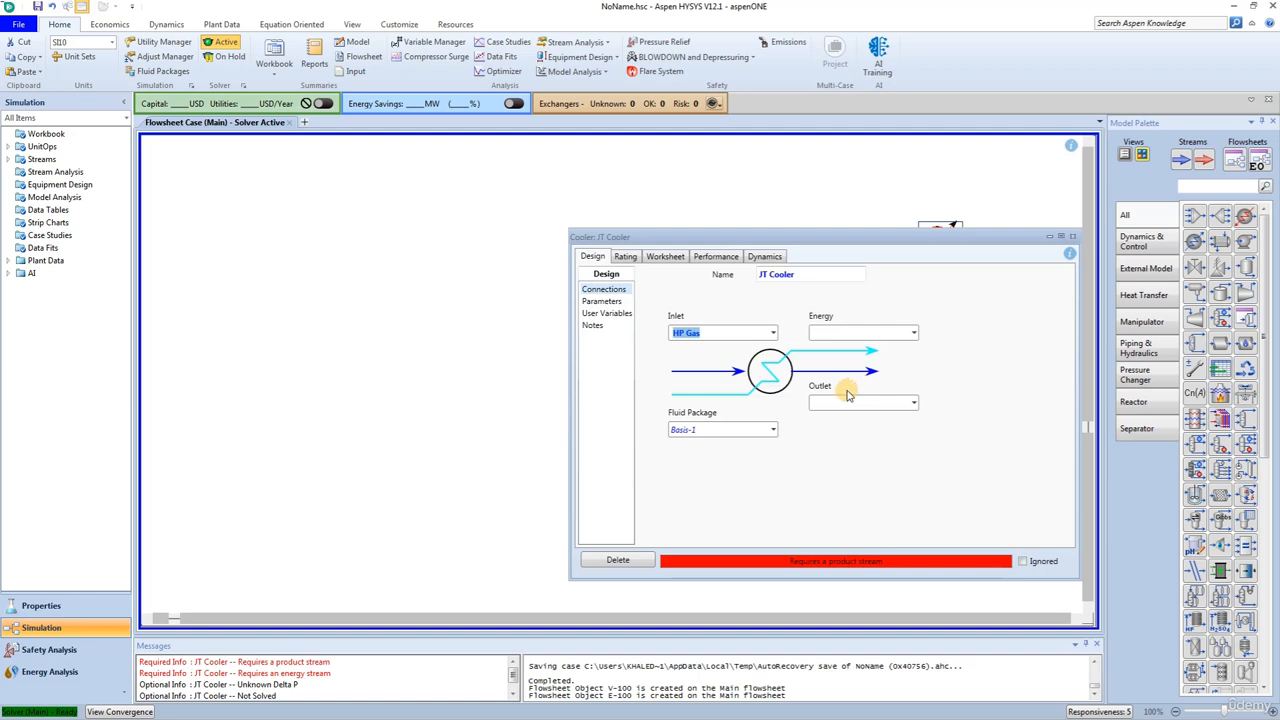
pyautogui.click(841, 401)
pyautogui.write('Co')
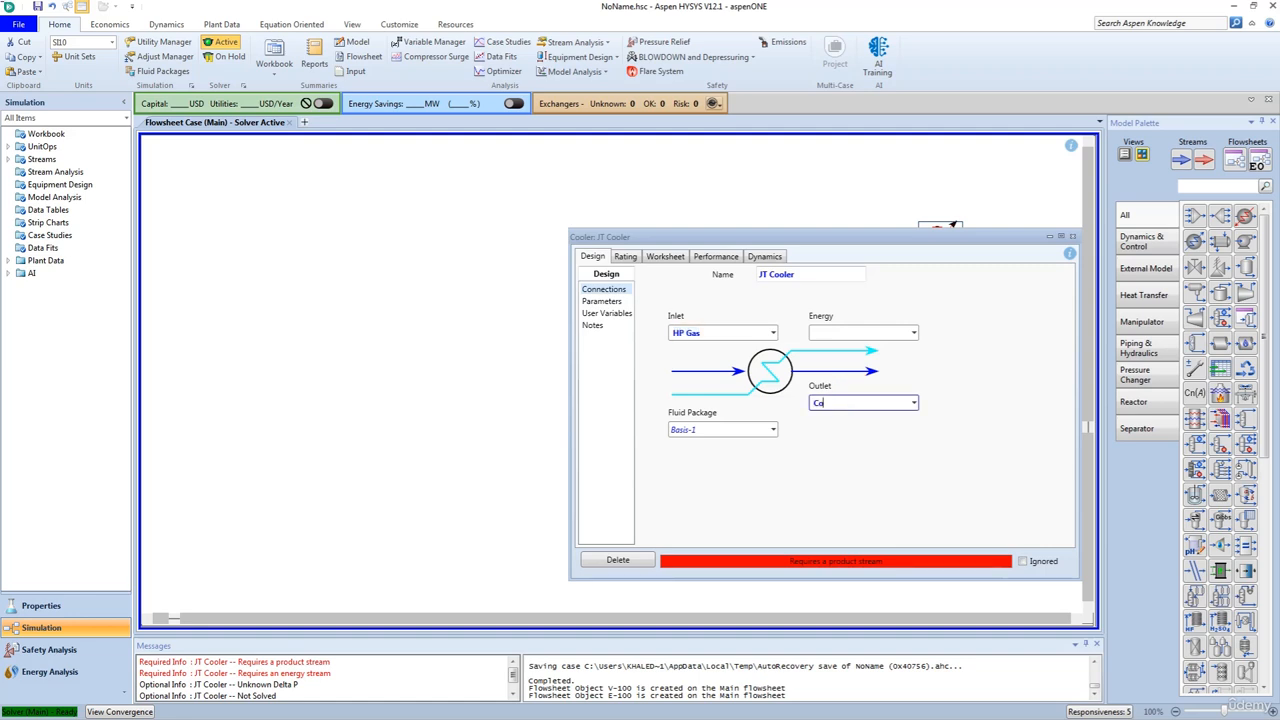
pyautogui.write('ol Gas')
pyautogui.press('Return')
pyautogui.click(857, 332)
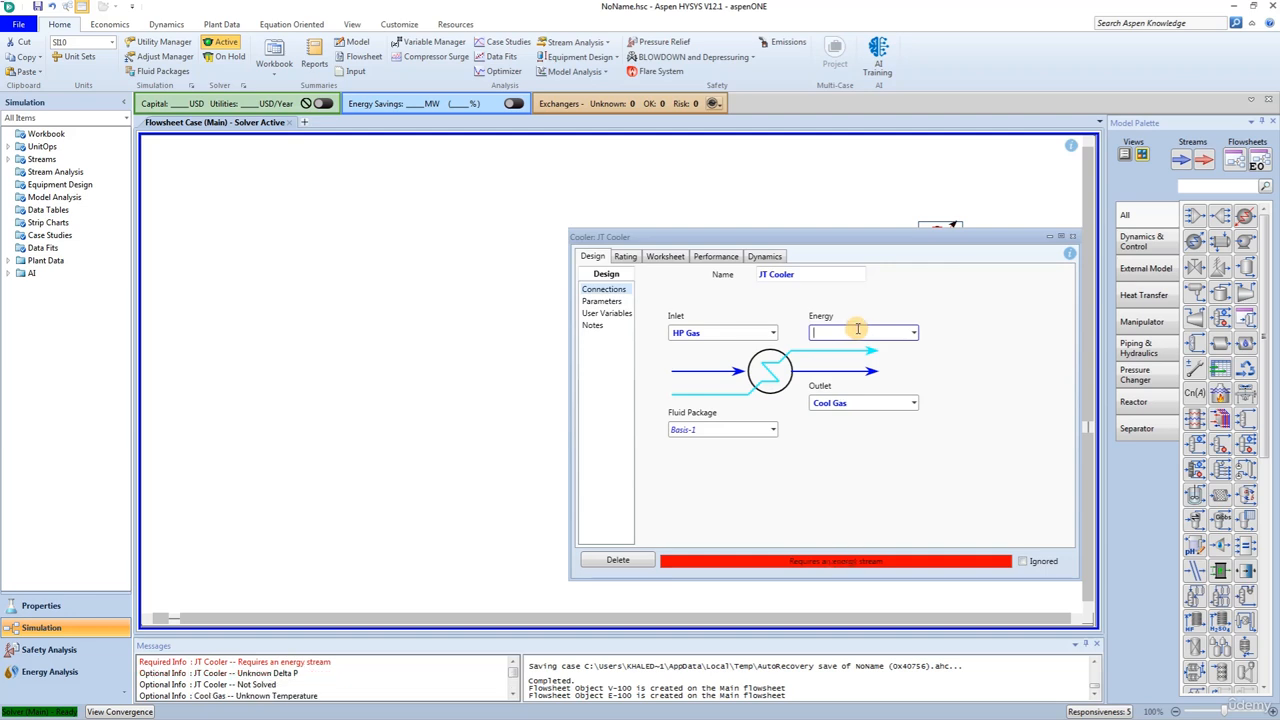
pyautogui.write('Q-JT Cool')
pyautogui.press('Return')
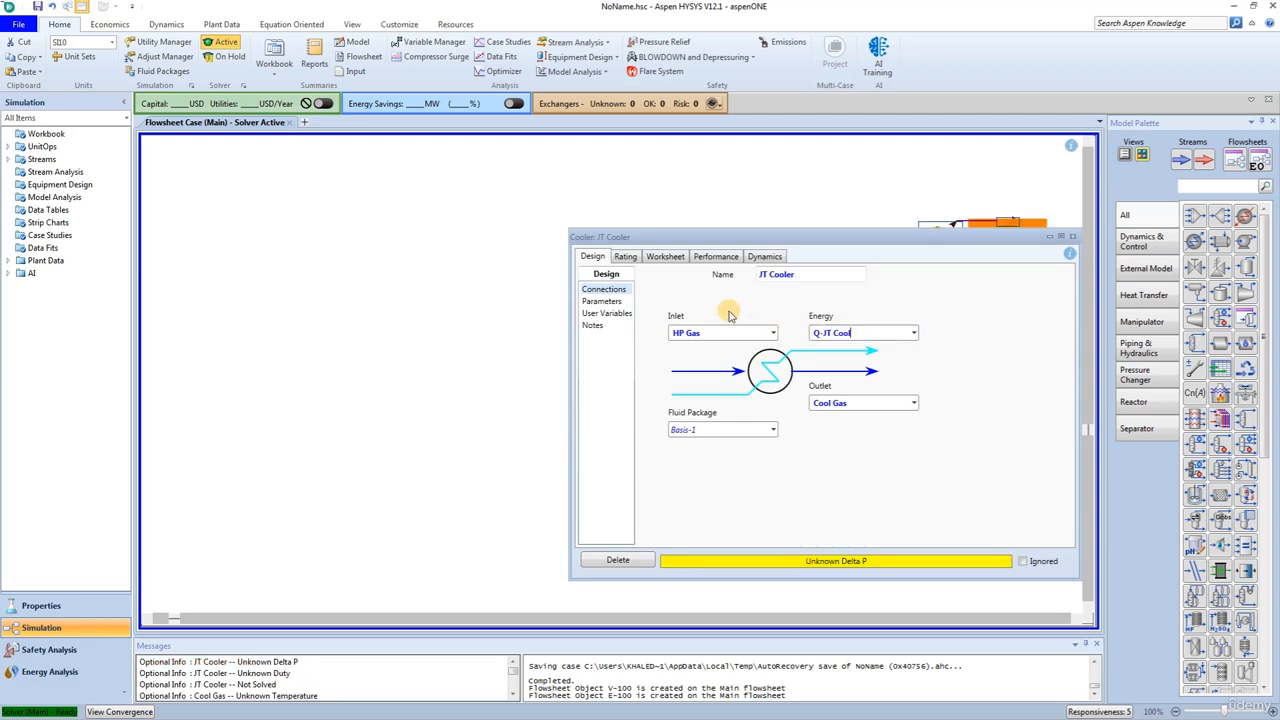
# - Set the JT Cooler's pressure drop (Delta P) to 69 kPa
pyautogui.click(610, 302)
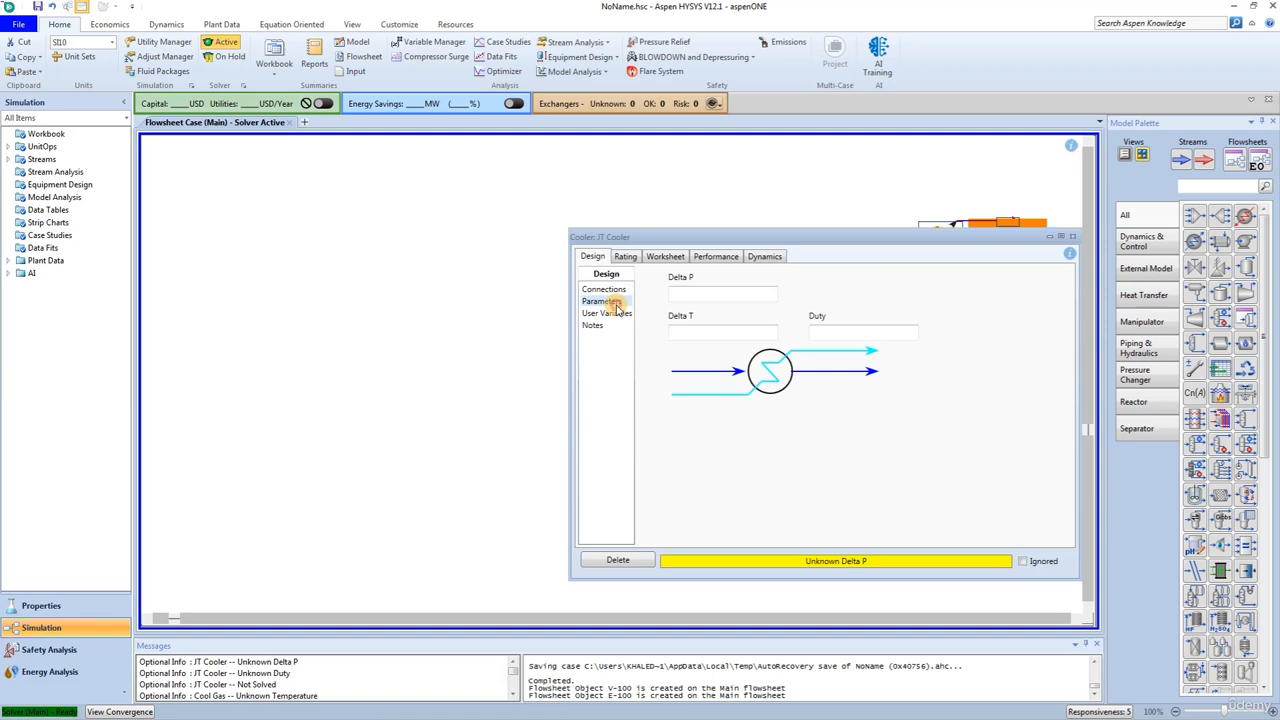
pyautogui.click(692, 296)
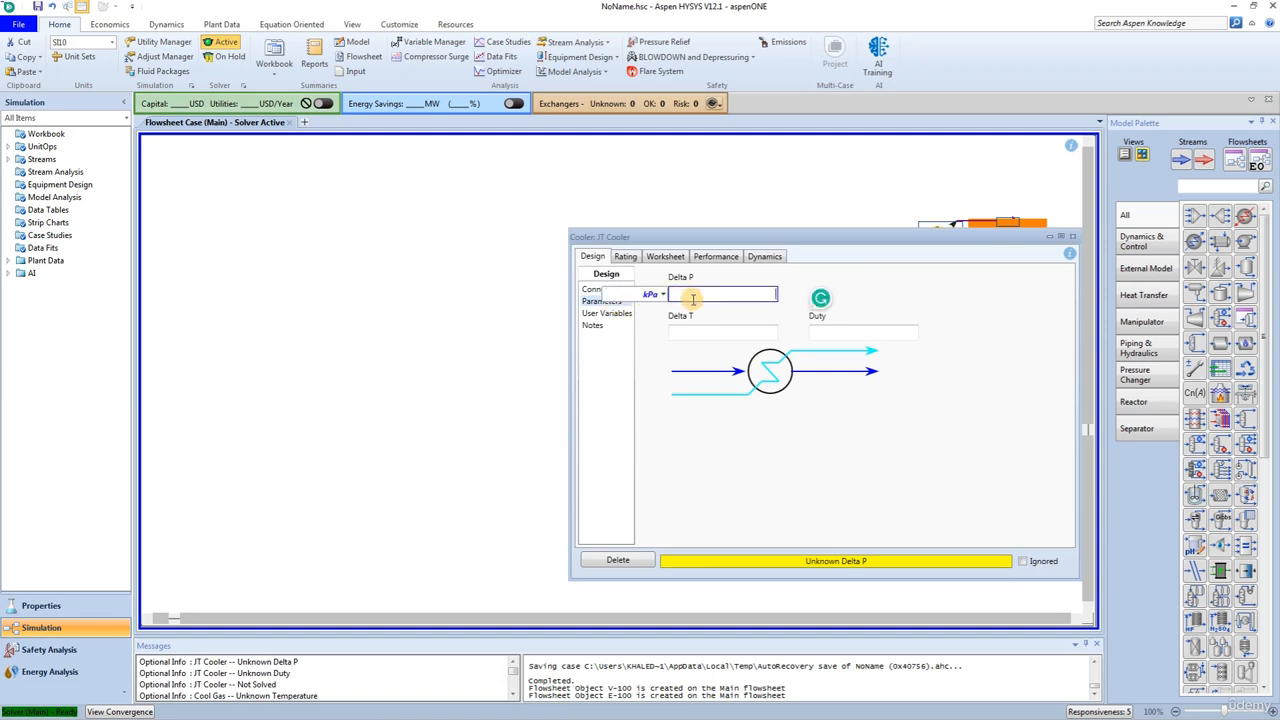
pyautogui.write('69')
pyautogui.press('Return')
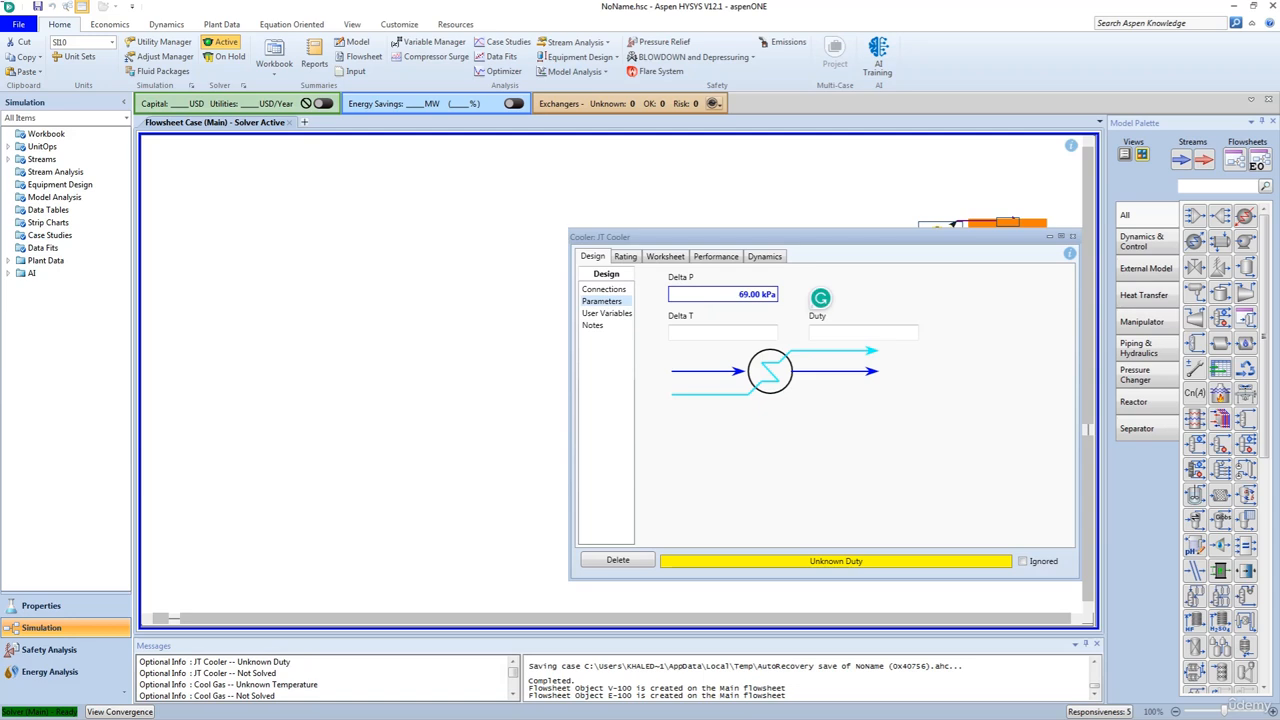
# - Set the Cool Gas stream's temperature to 26.67 °C in the cooler's worksheet, and close the cooler
pyautogui.click(663, 256)
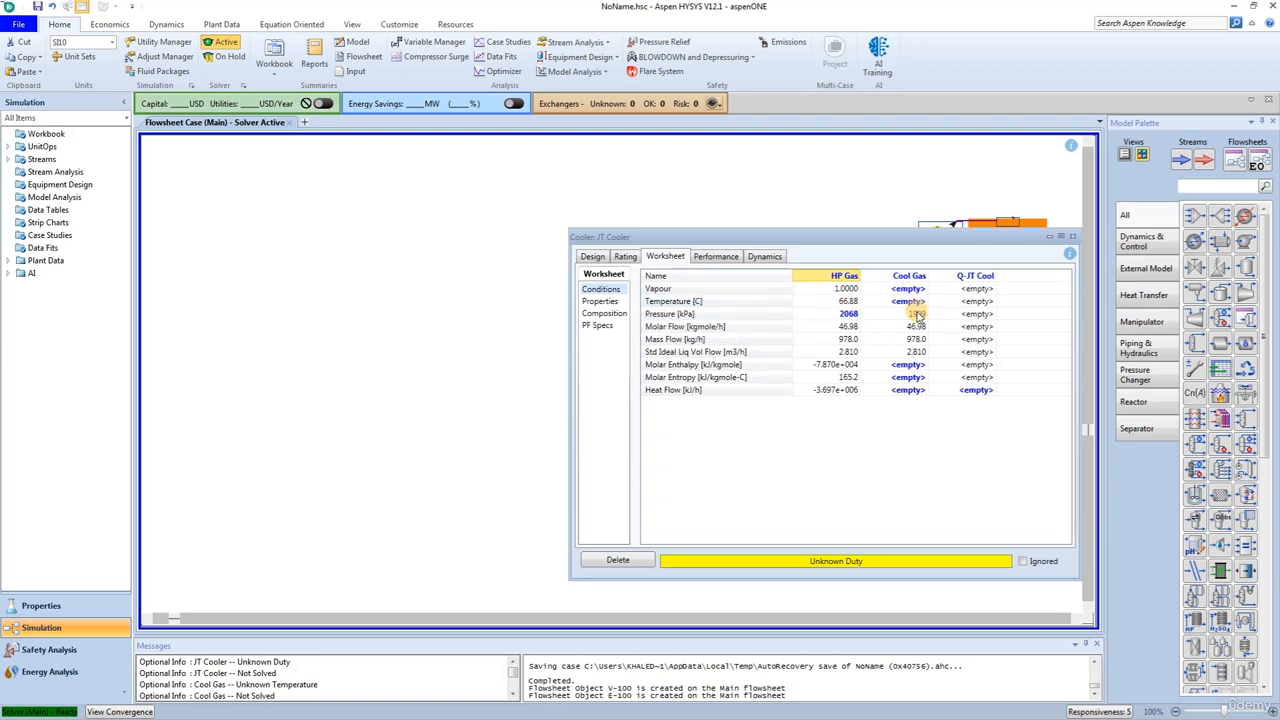
pyautogui.moveTo(918, 316)
pyautogui.click(912, 302)
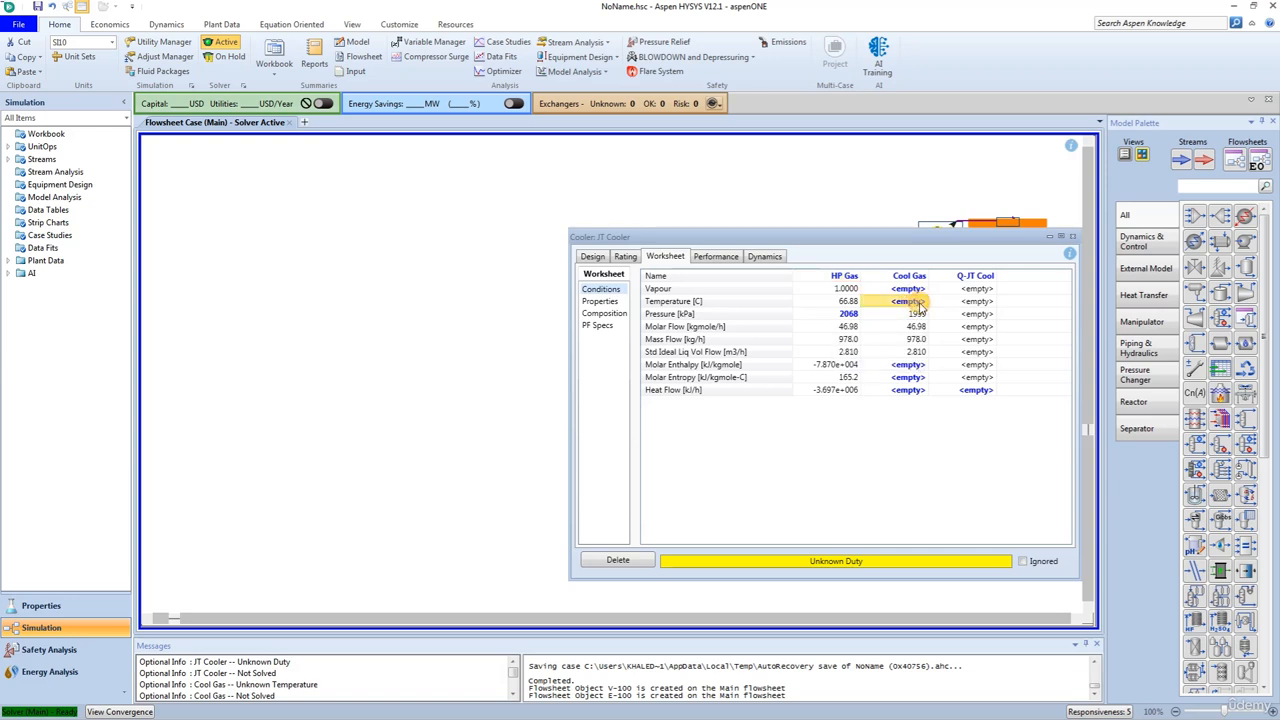
pyautogui.write('26.67')
pyautogui.press('Return')
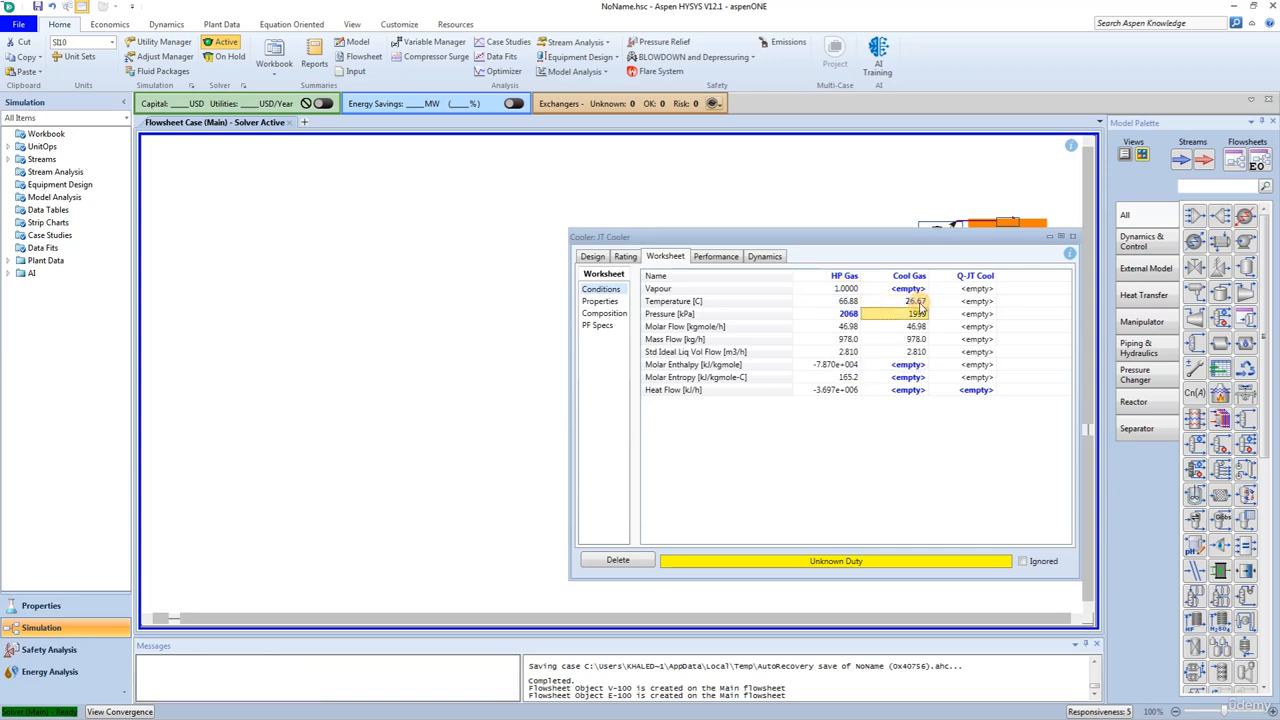
pyautogui.click(1072, 236)
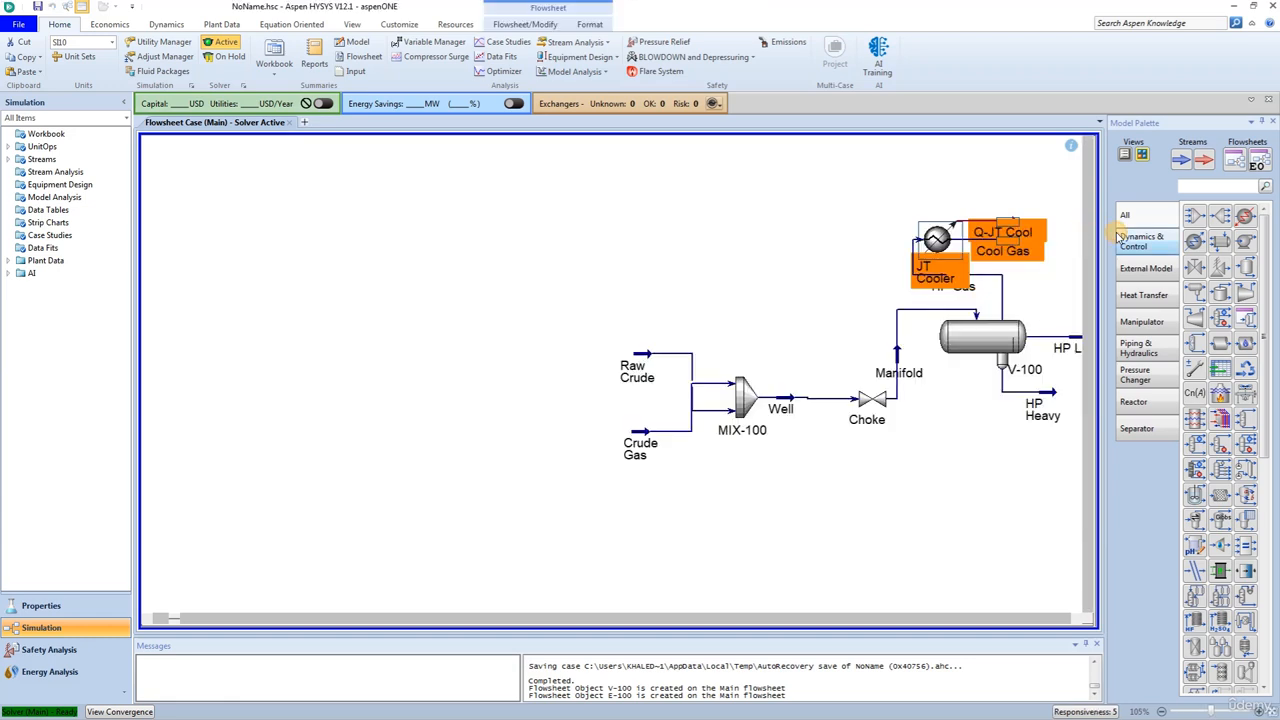
# - Add a valve above the JT Cooler in the flowsheet and name it JT Valve
pyautogui.click(1194, 269)
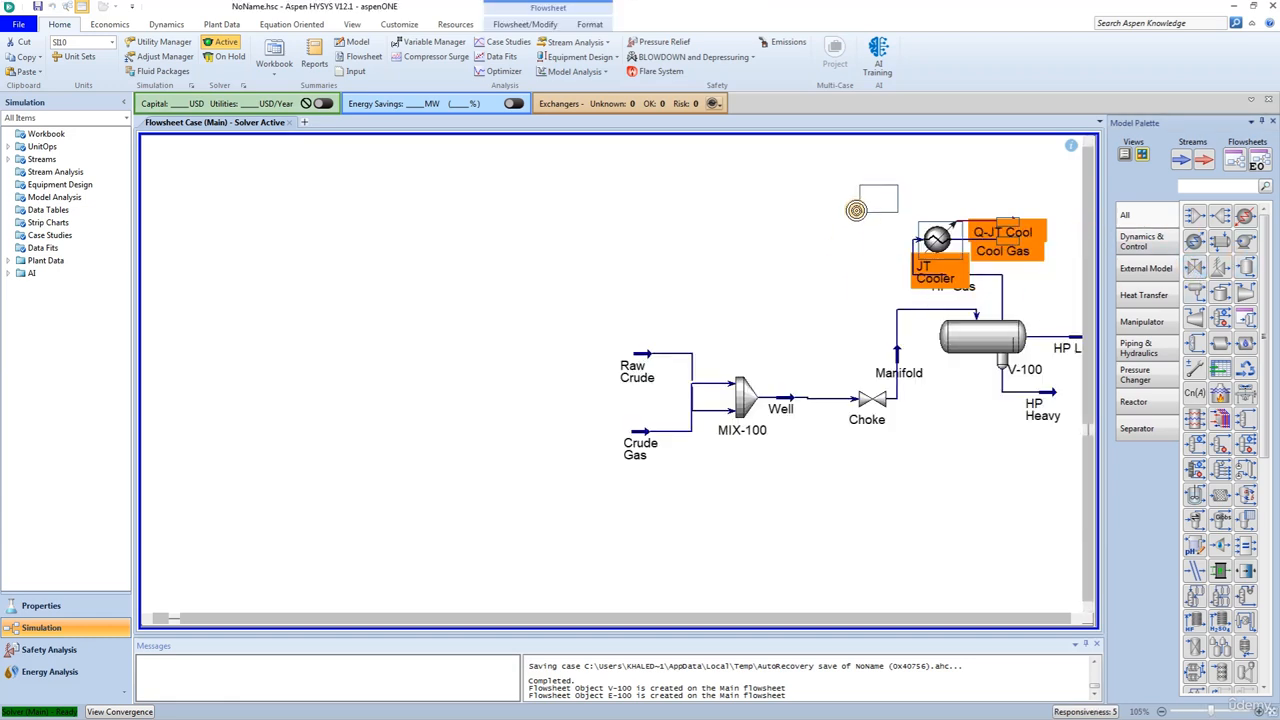
pyautogui.click(930, 180)
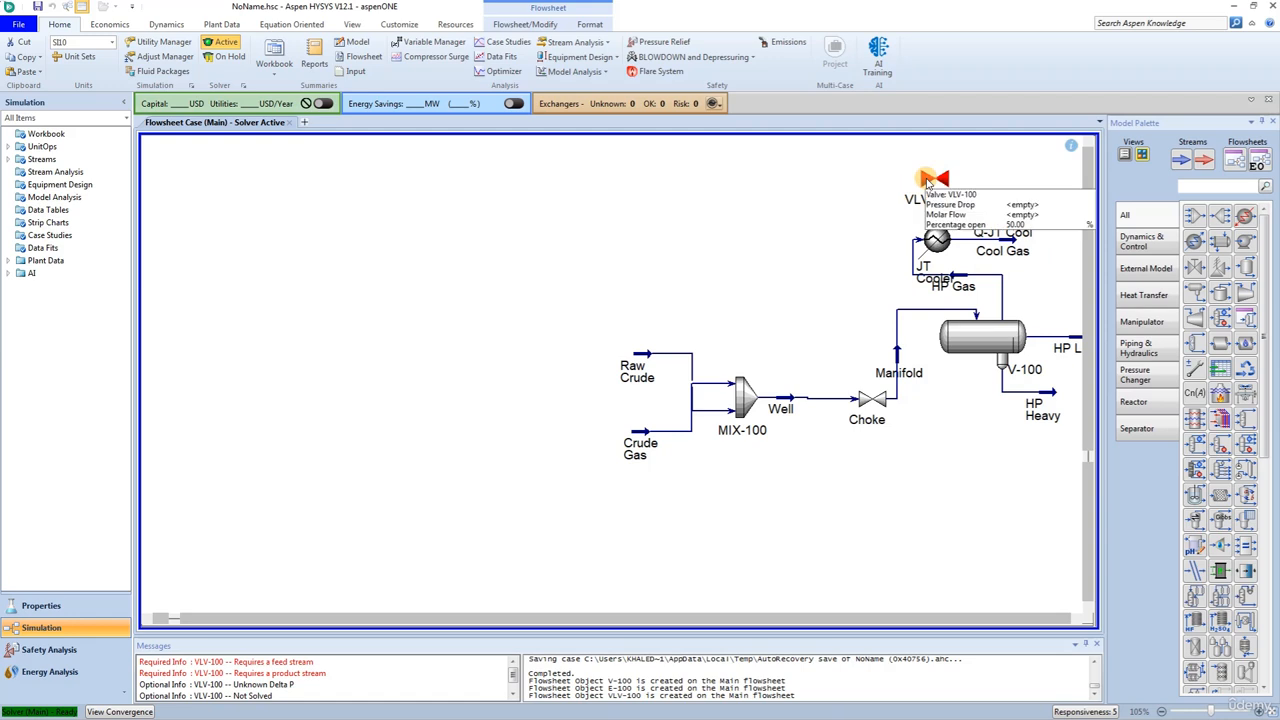
pyautogui.doubleClick(930, 180)
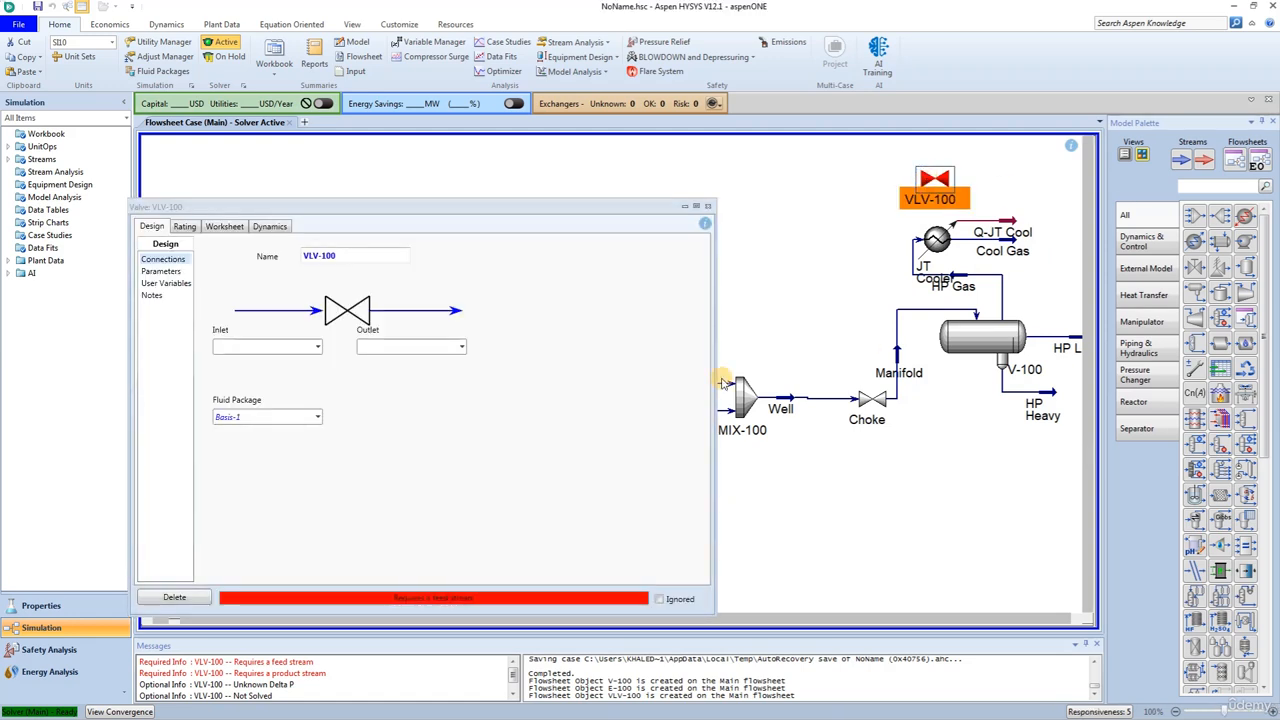
pyautogui.click(352, 256)
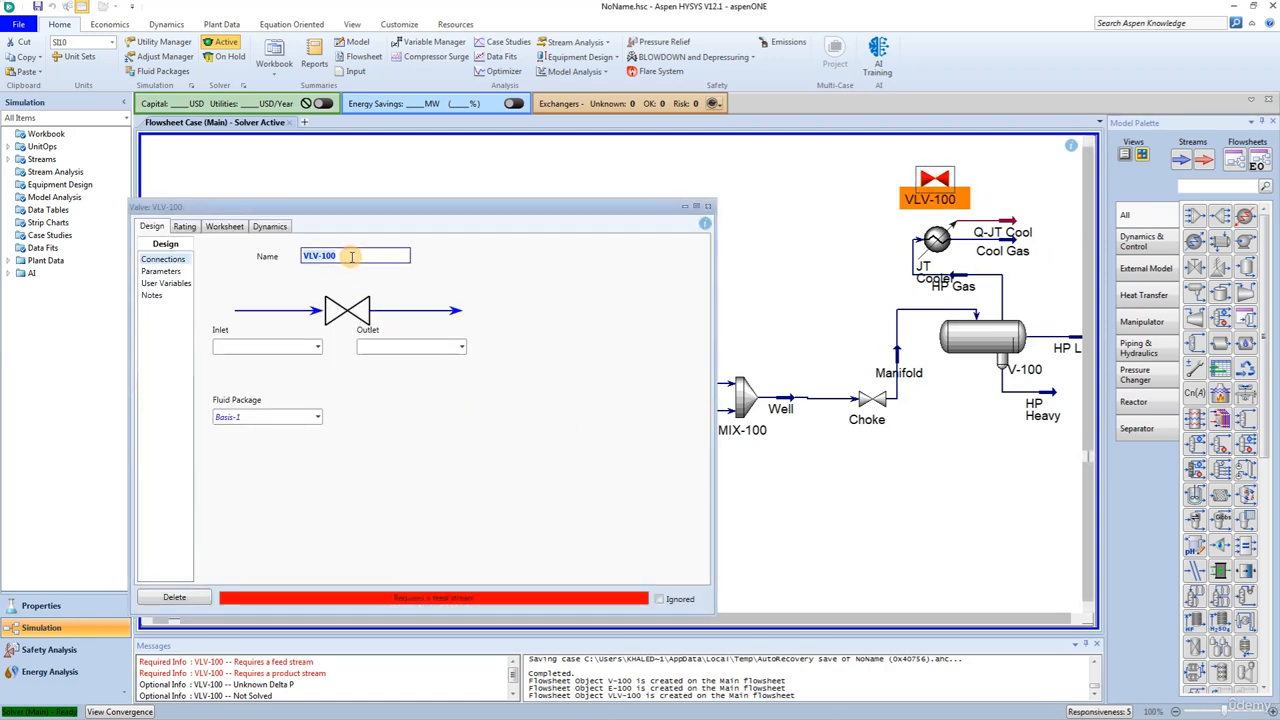
pyautogui.write('JT')
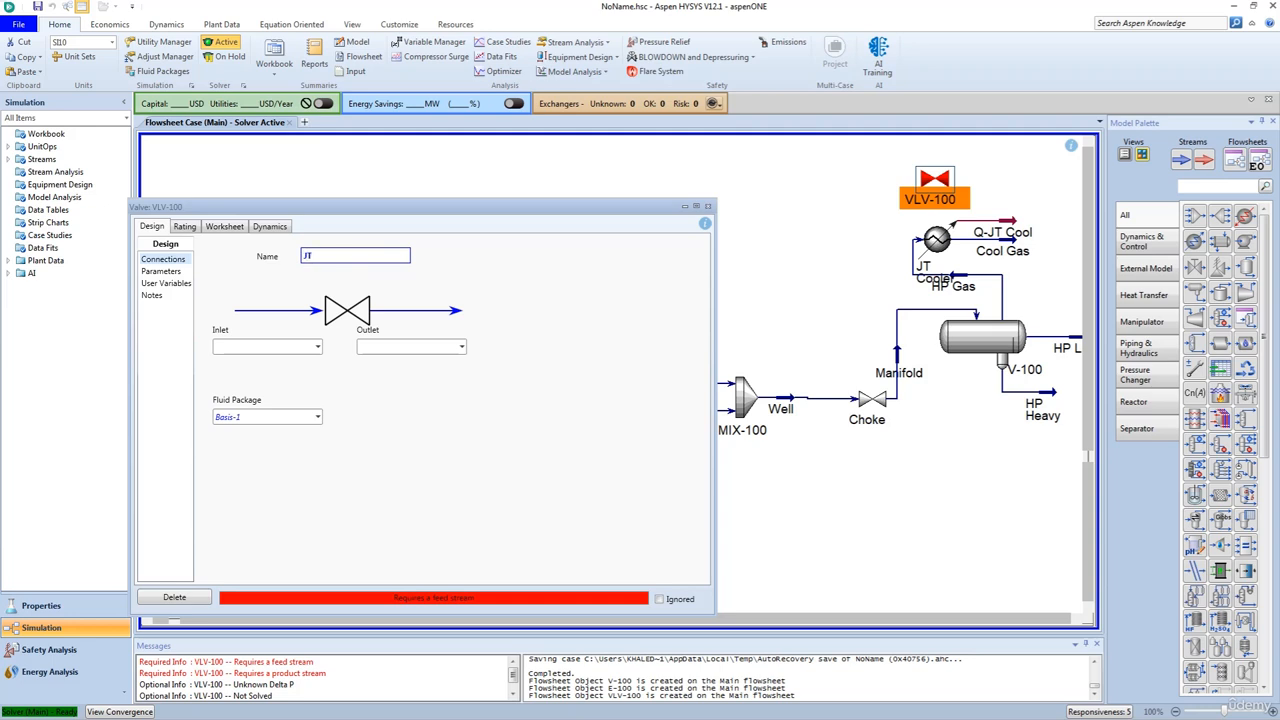
pyautogui.write(' Valve')
pyautogui.press('Return')
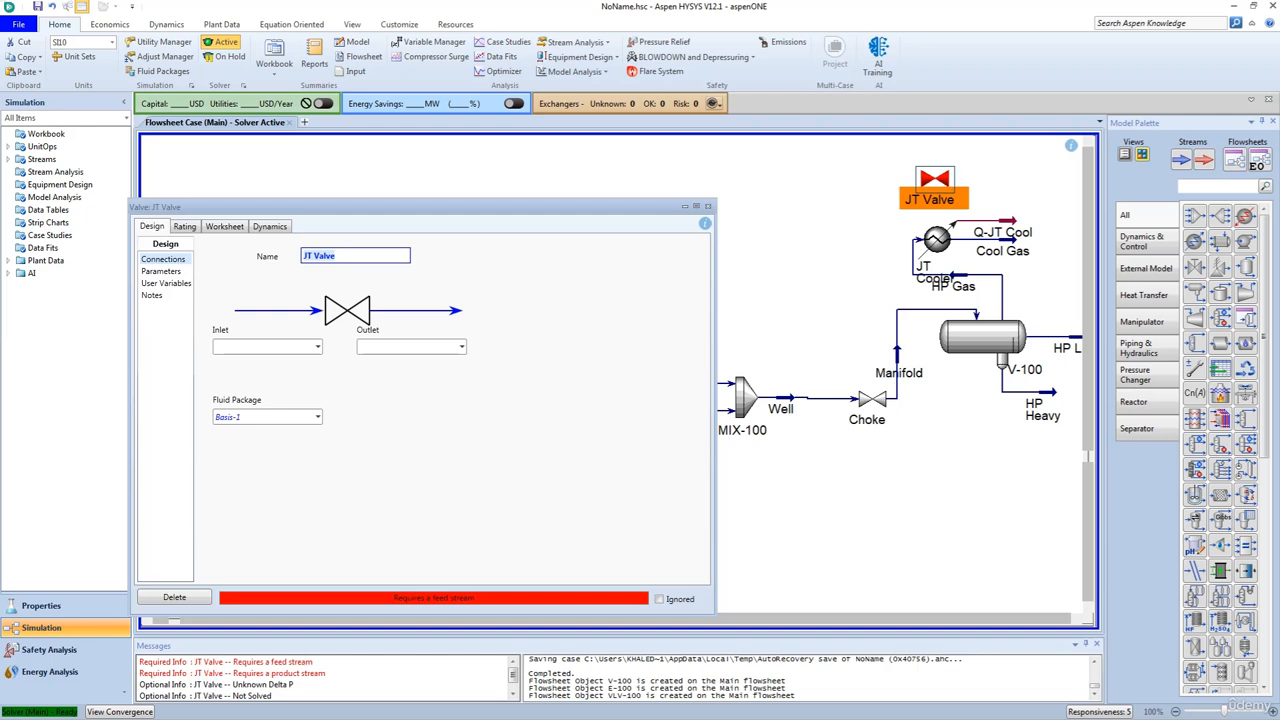
# - Connect the JT Valve with Cool Gas as its inlet and a new outlet stream named JT Feed, and close the valve
pyautogui.click(317, 347)
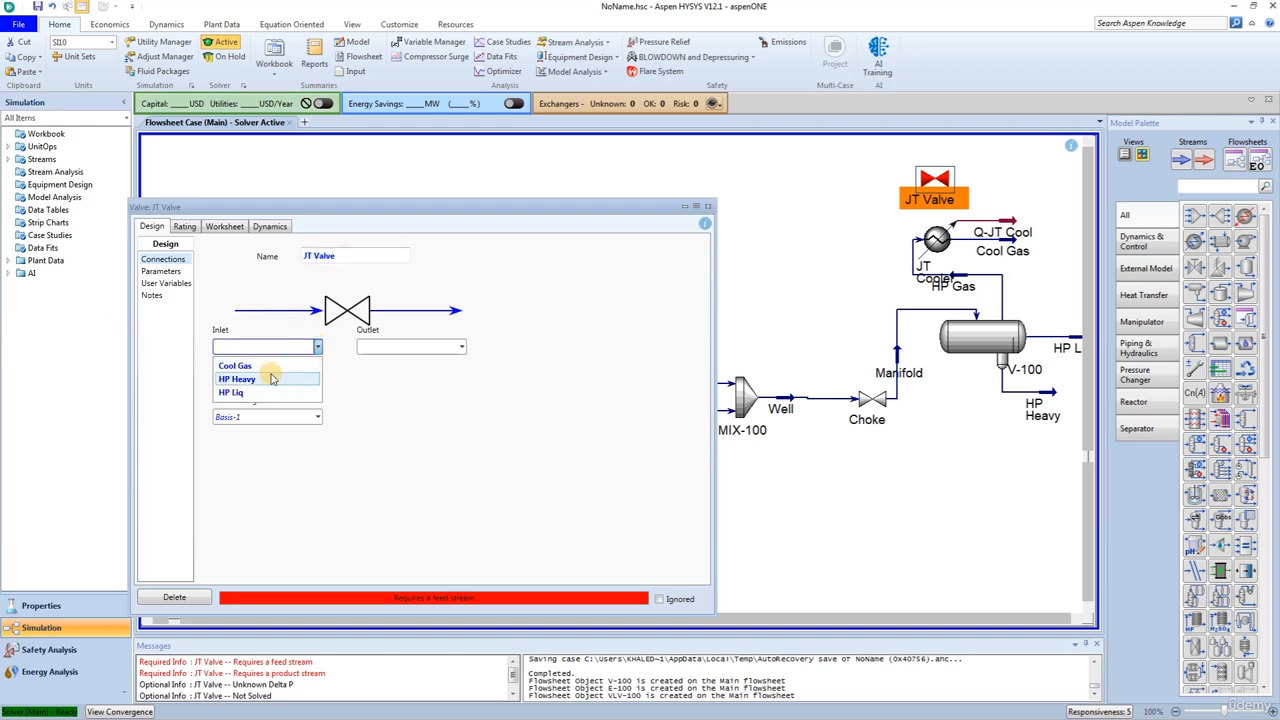
pyautogui.click(272, 358)
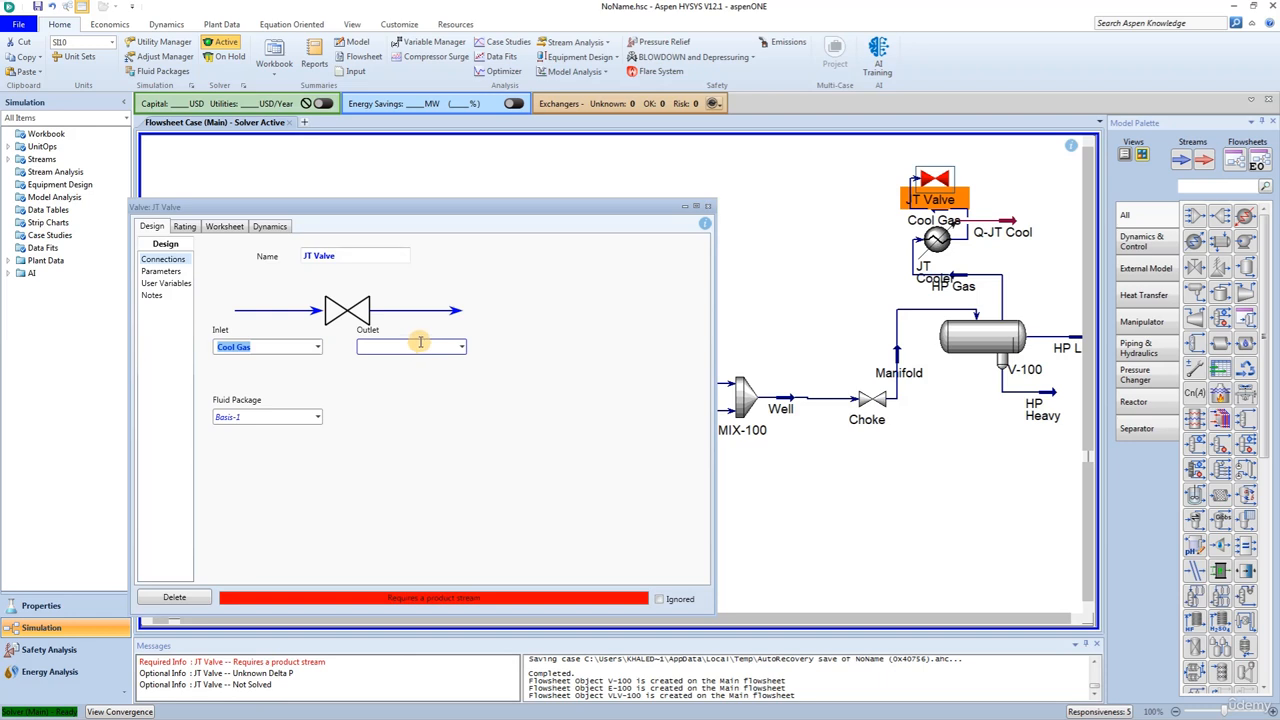
pyautogui.click(418, 344)
pyautogui.write('JT ')
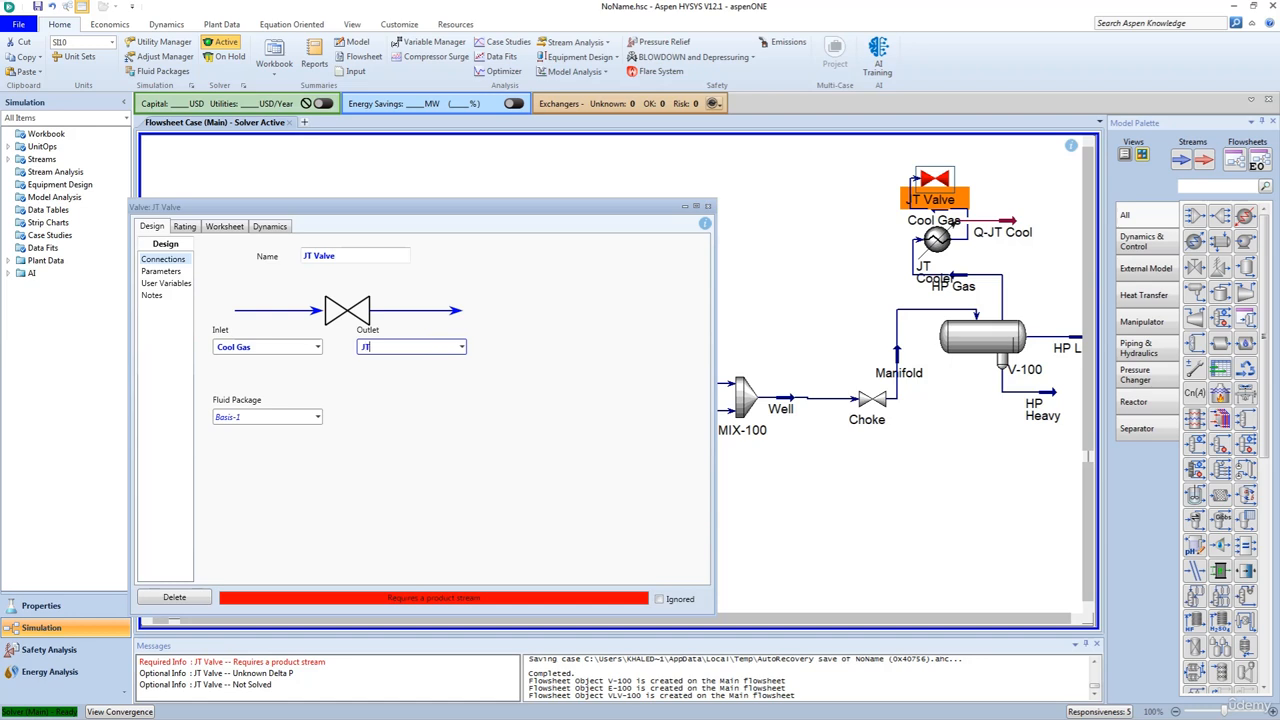
pyautogui.write('Feed')
pyautogui.press('Return')
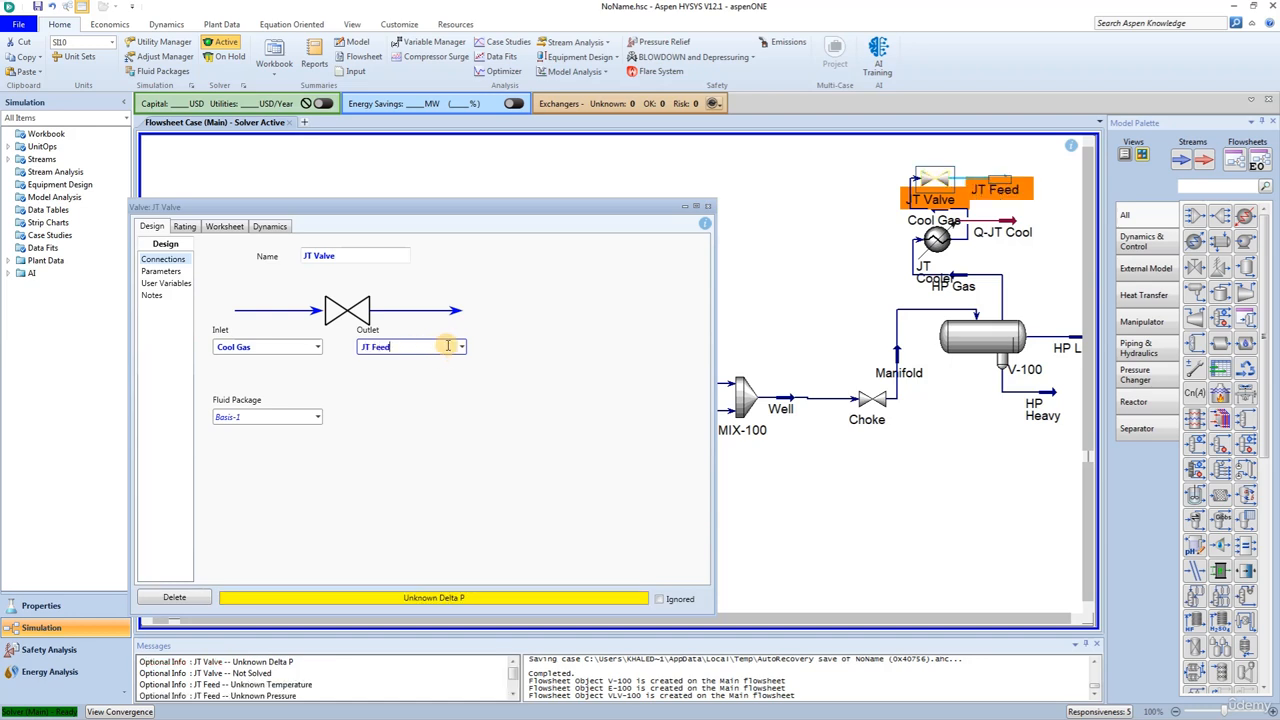
pyautogui.click(708, 208)
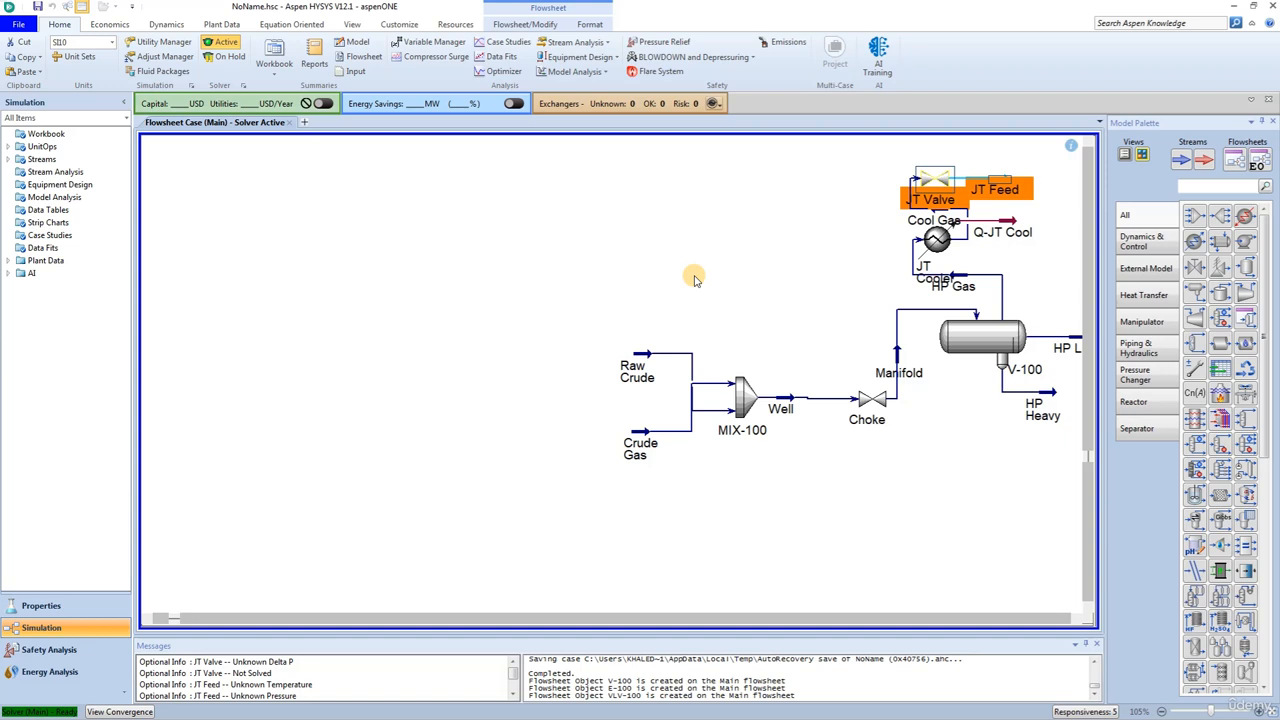
pyautogui.click(764, 275)
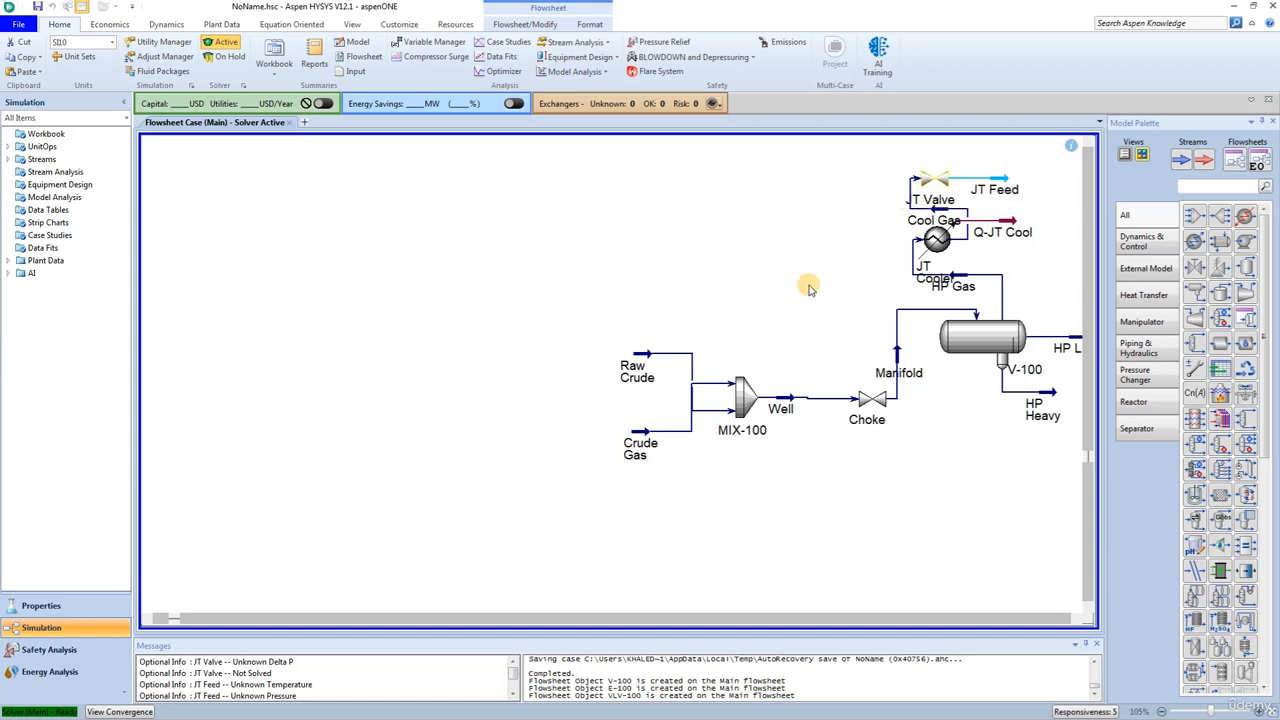
# - Add a two-phase separator beside the JT Valve and cooler, and name it JT Sep
pyautogui.moveTo(1204, 265); pyautogui.dragTo(1040, 262)
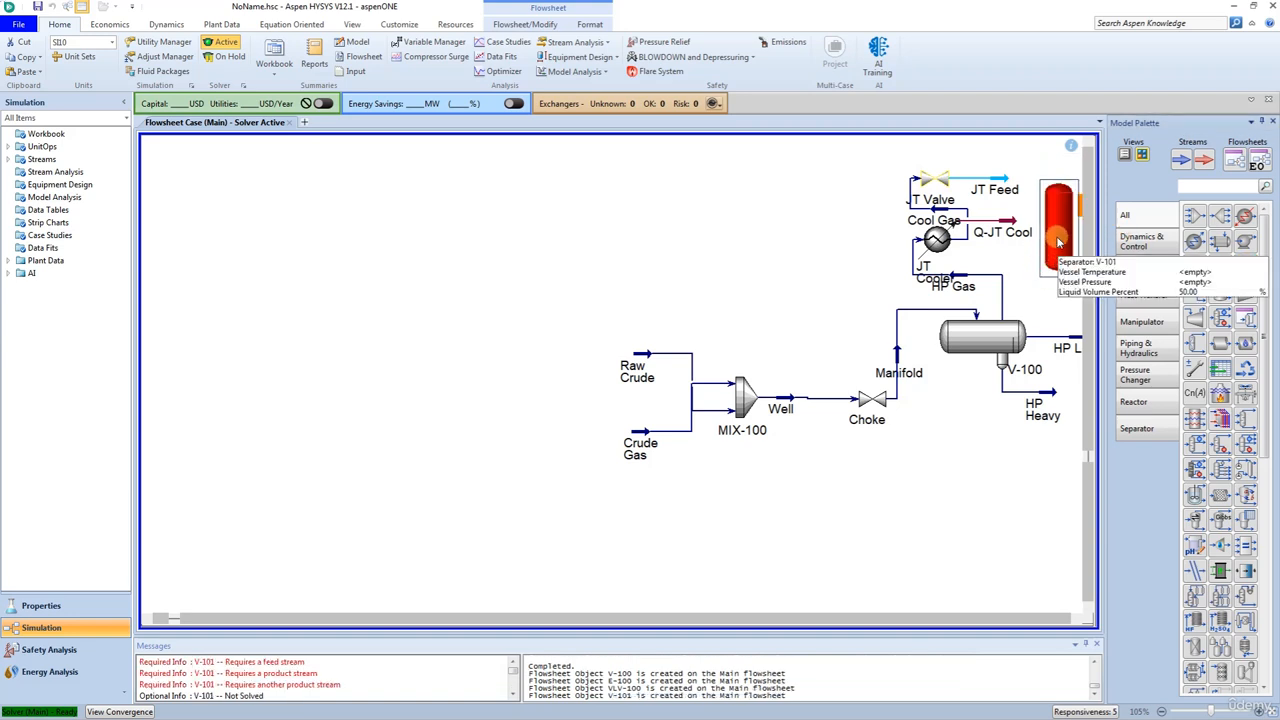
pyautogui.doubleClick(1052, 240)
pyautogui.click(774, 204)
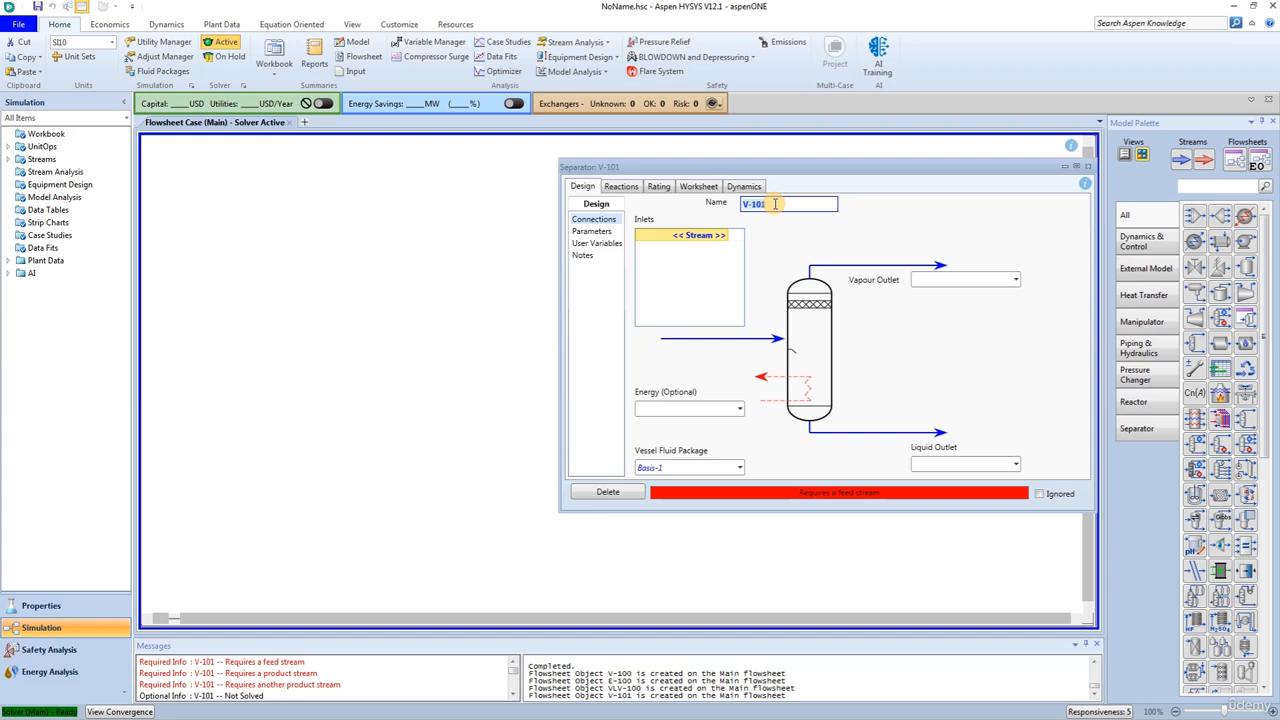
pyautogui.press('BackSpace')
pyautogui.write('JT Sep')
pyautogui.press('Return')
# - Connect JT Sep with JT Feed as its inlet, JT Gas as its vapour outlet and JT Liq as its liquid outlet
pyautogui.click(710, 237)
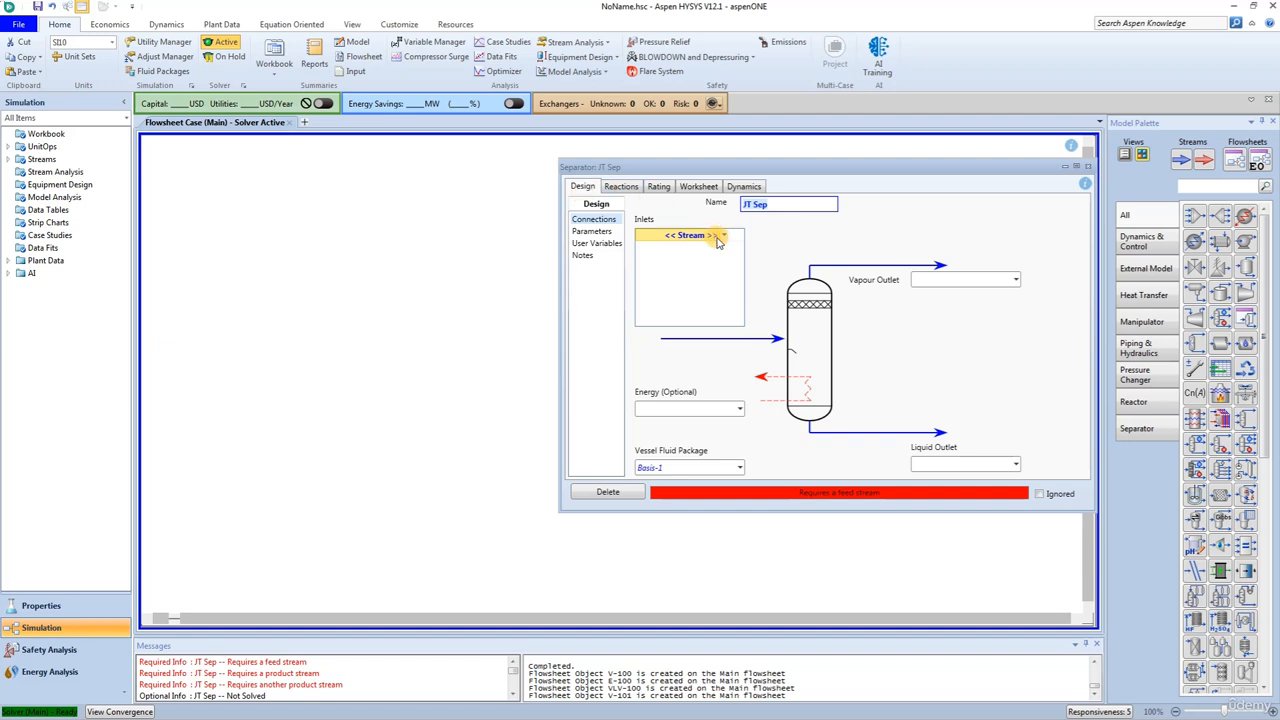
pyautogui.click(724, 236)
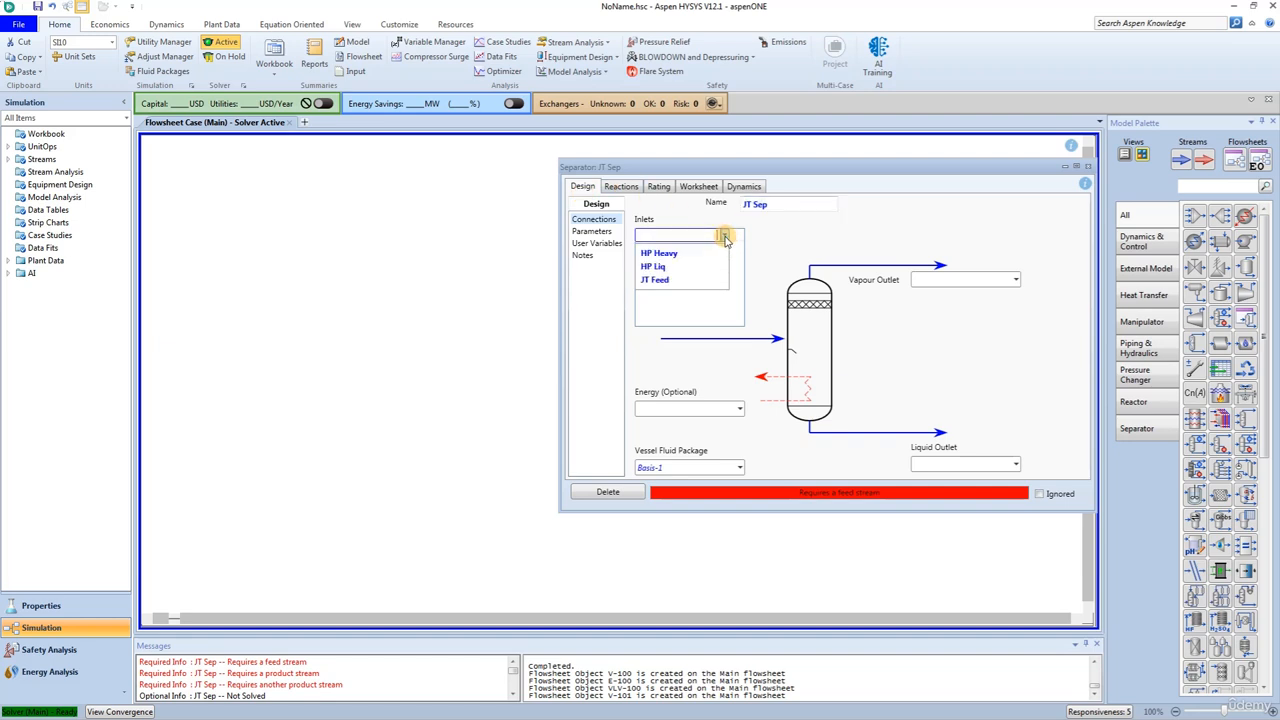
pyautogui.click(655, 279)
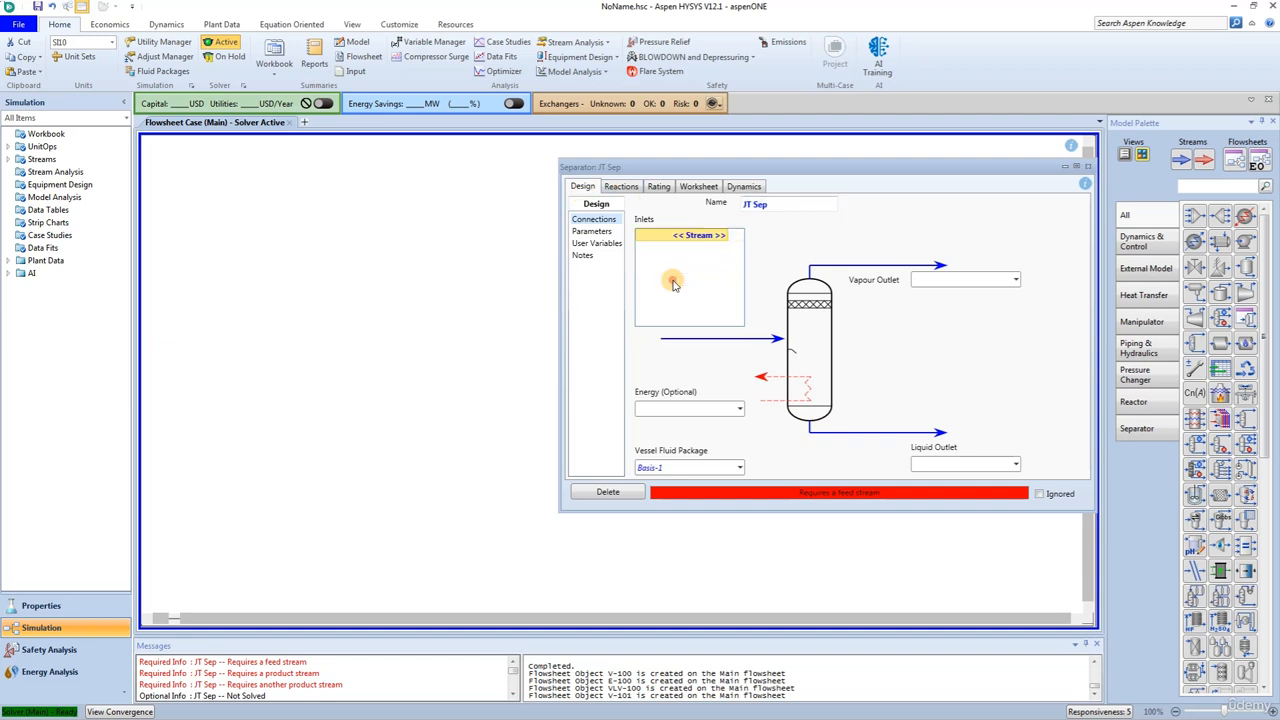
pyautogui.click(950, 280)
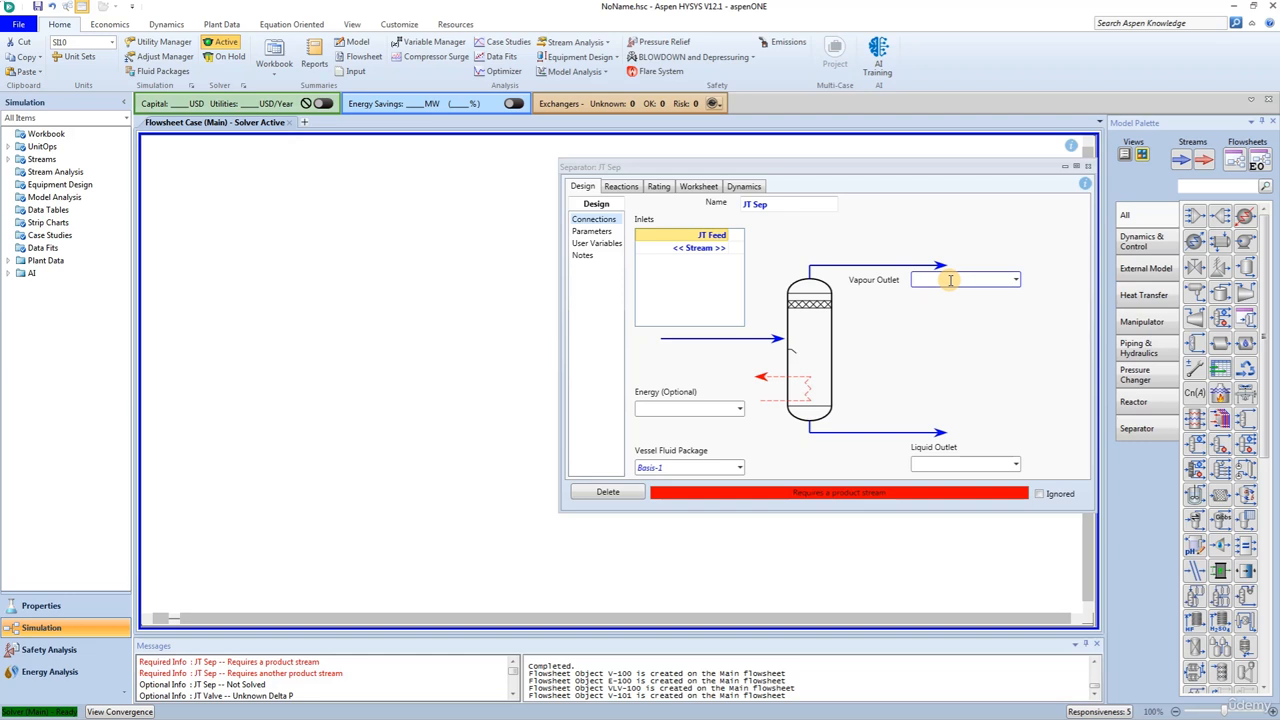
pyautogui.write('JT Gas')
pyautogui.press('Return')
pyautogui.press('Tab')
pyautogui.write('JT')
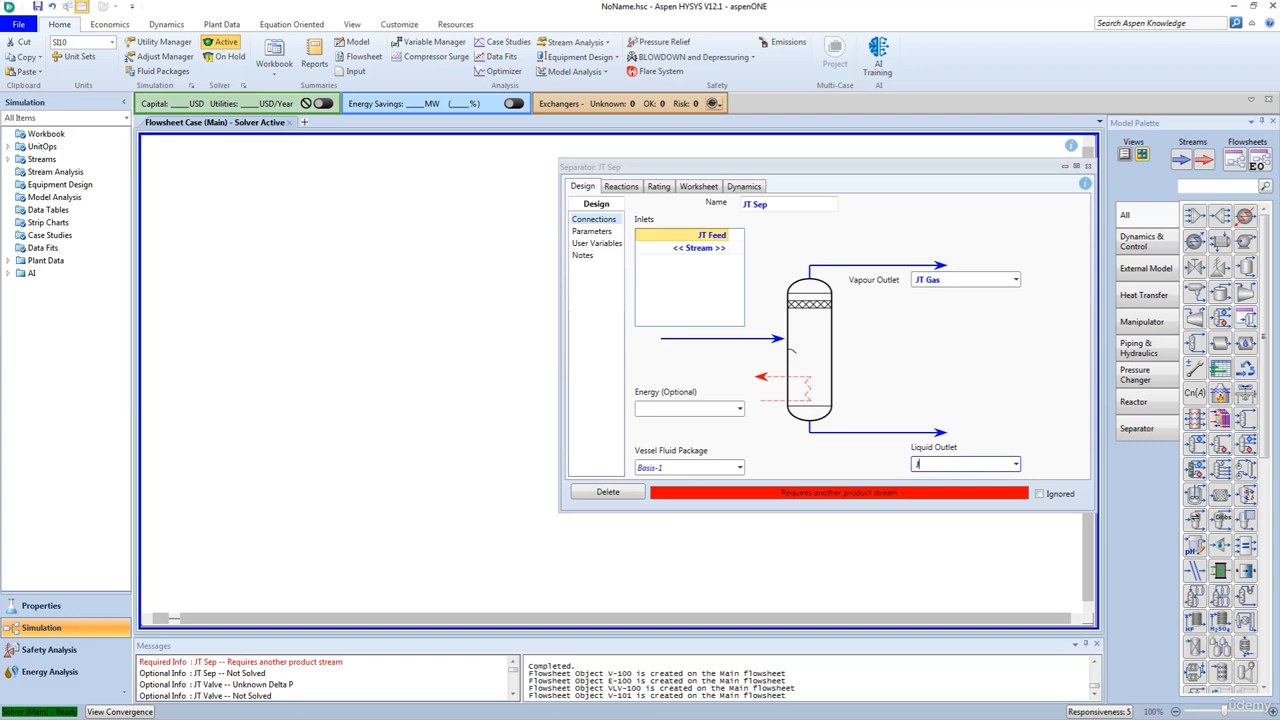
pyautogui.write(' Liq')
pyautogui.press('Return')
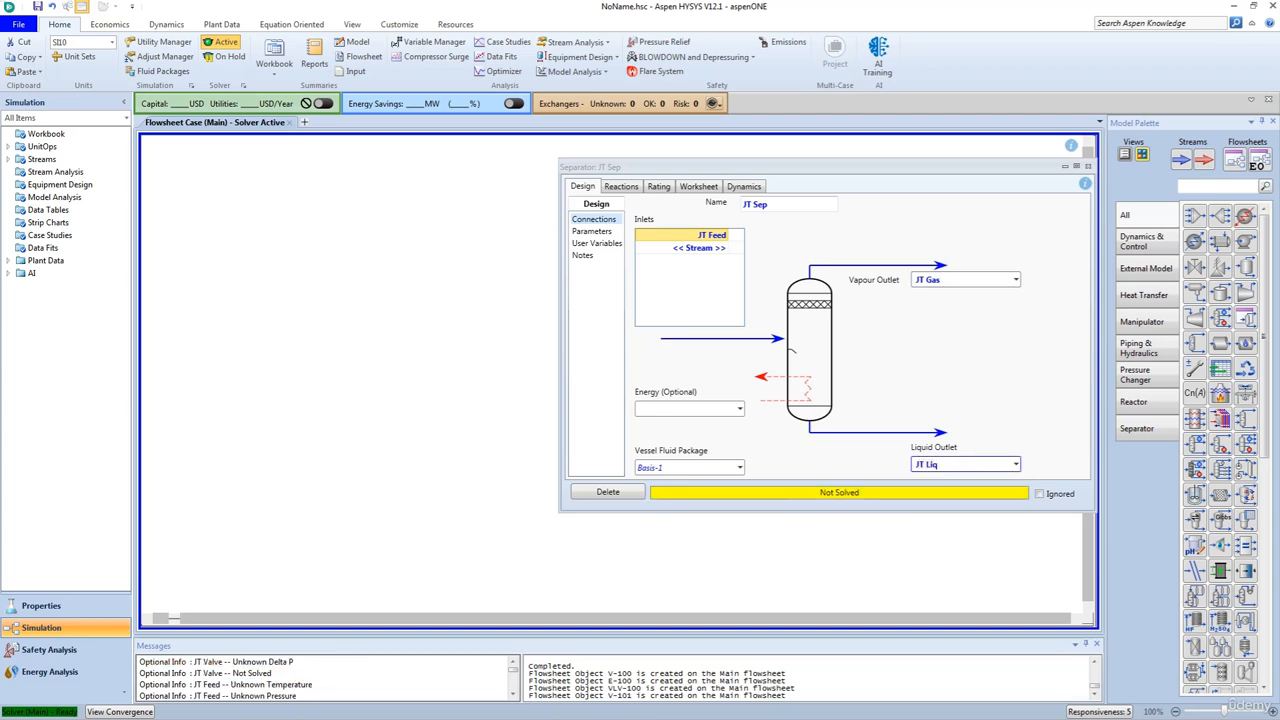
# - Set the JT Gas stream's pressure to 1724 kPa in the separator's worksheet, and close the separator
pyautogui.click(700, 187)
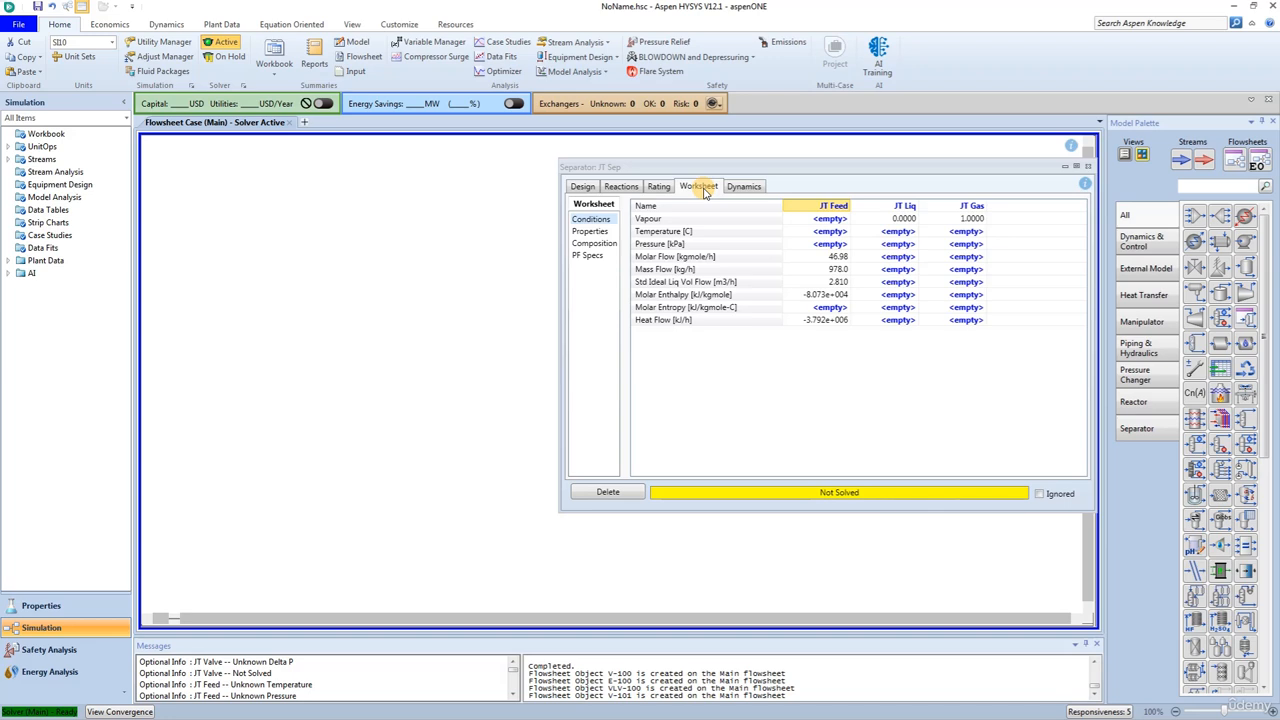
pyautogui.click(967, 244)
pyautogui.write('1')
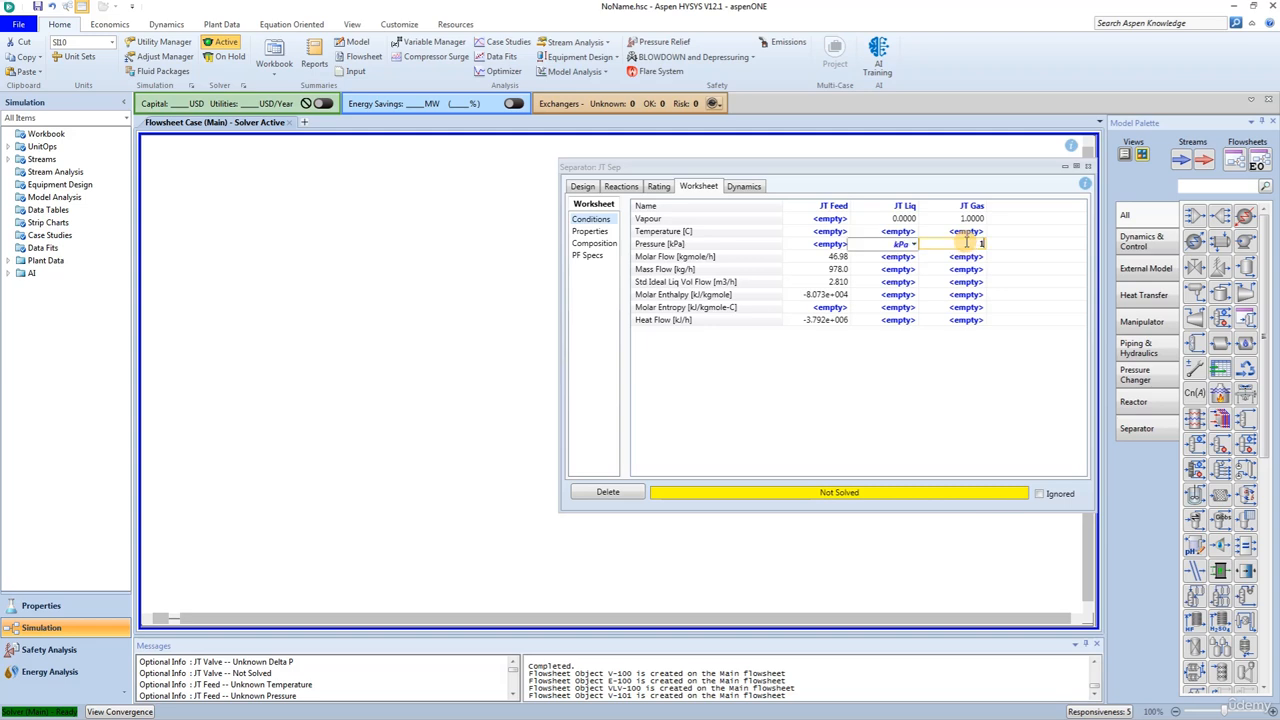
pyautogui.write('724')
pyautogui.press('Return')
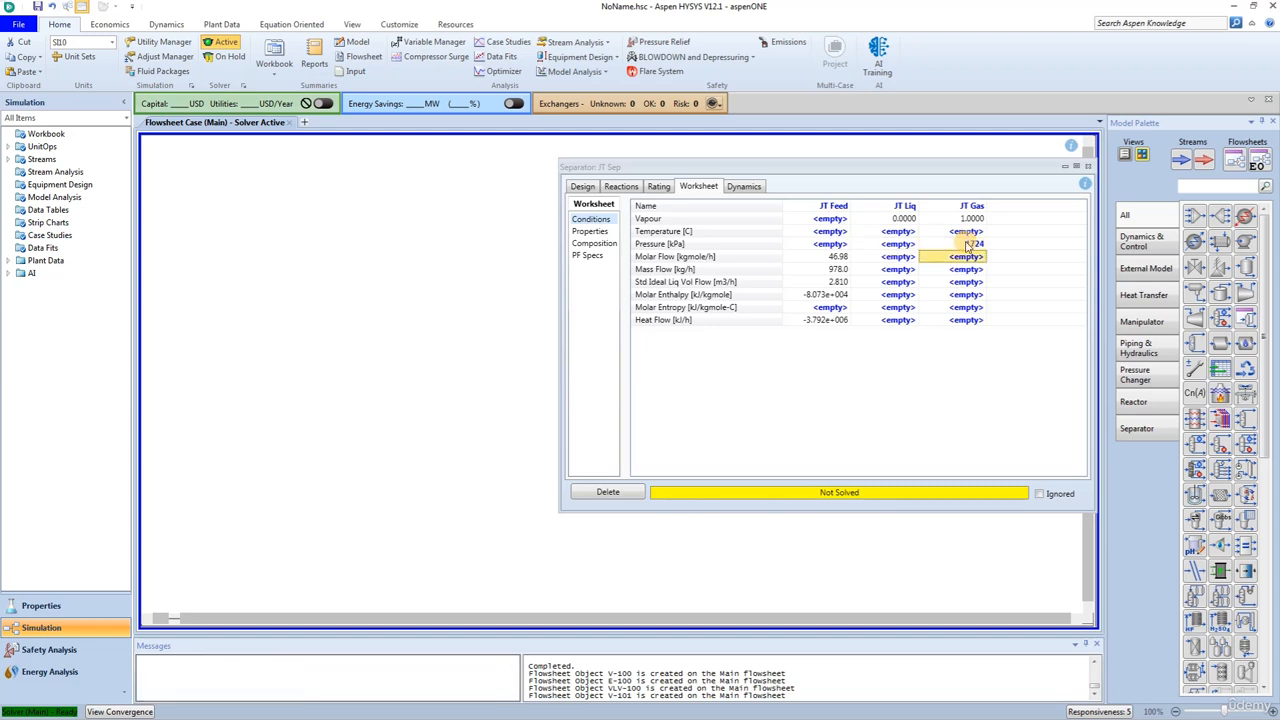
pyautogui.click(1088, 166)
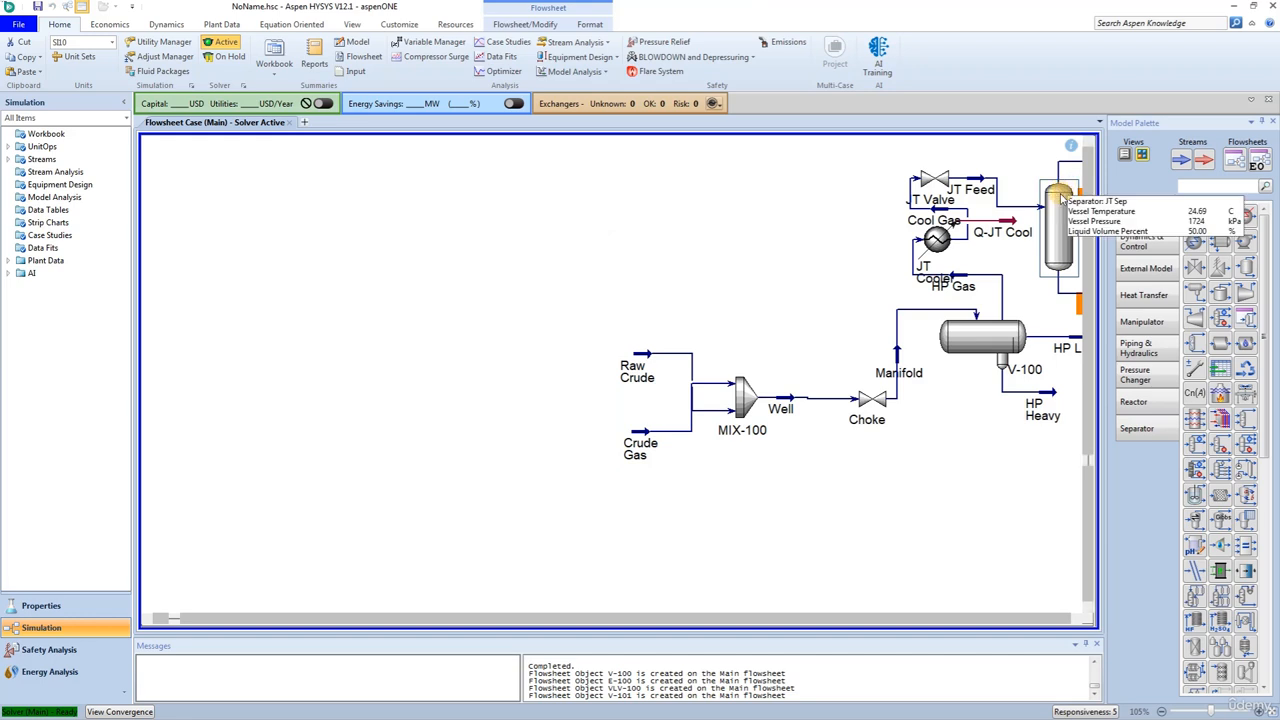
# - Check the pressure drop across the JT Valve in its parameters, and close the valve
pyautogui.doubleClick(935, 180)
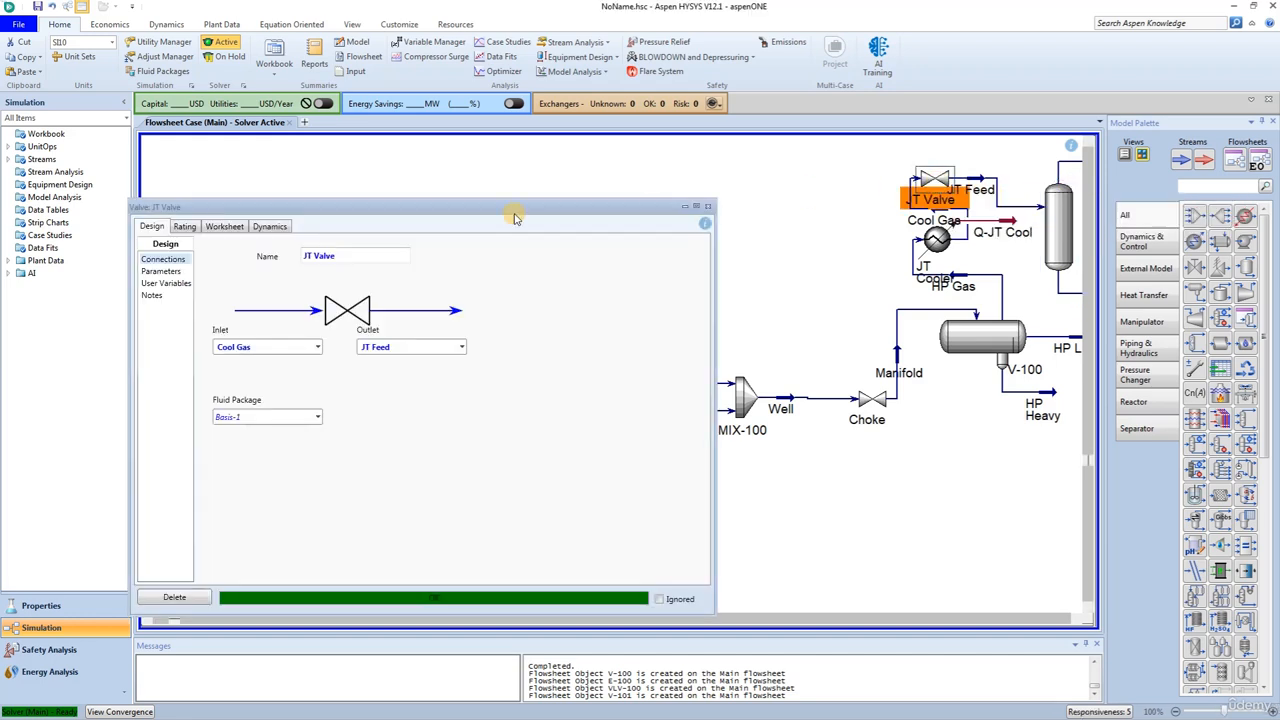
pyautogui.click(158, 271)
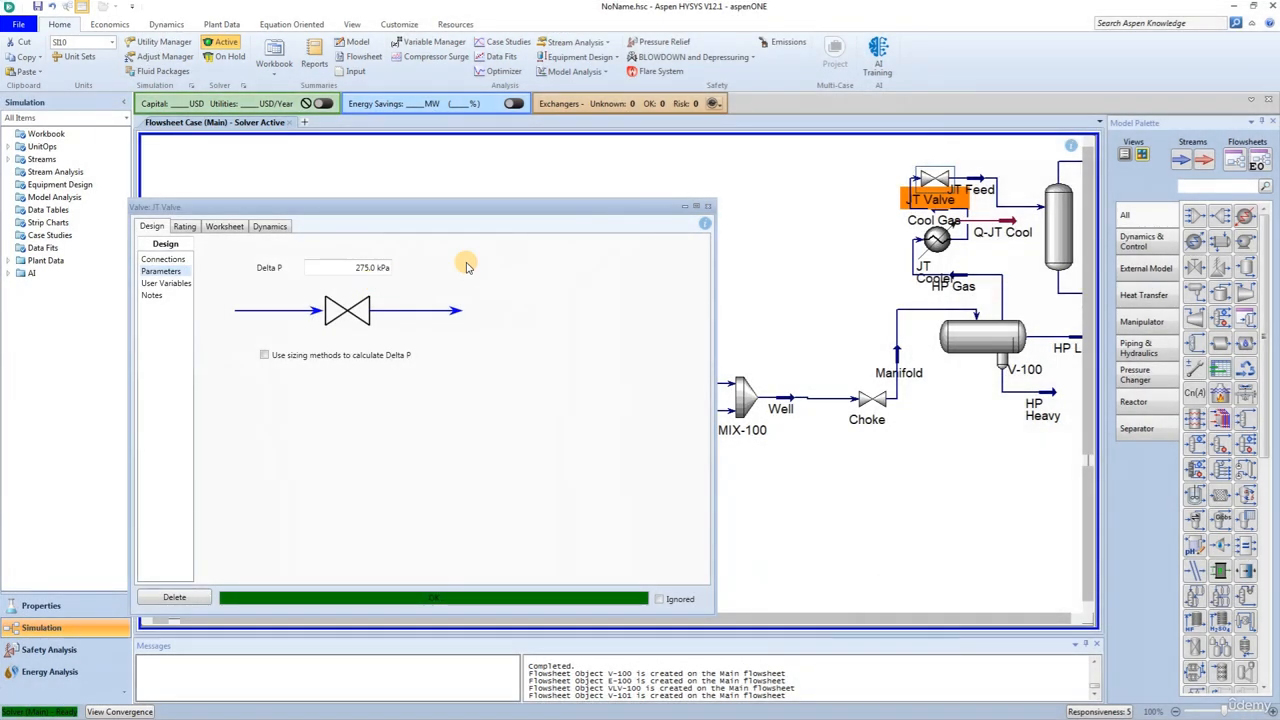
pyautogui.click(712, 208)
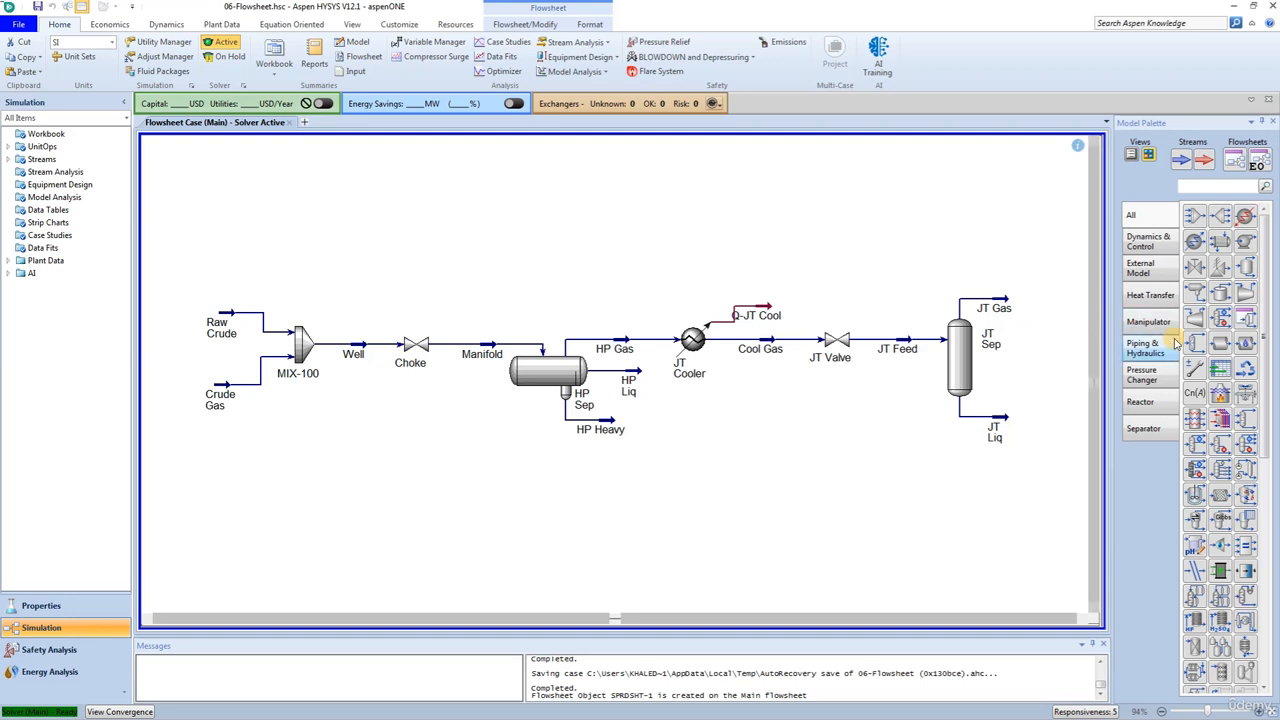
# - Add a spreadsheet to the flowsheet below the JT Valve and open its cell grid
pyautogui.click(1220, 369)
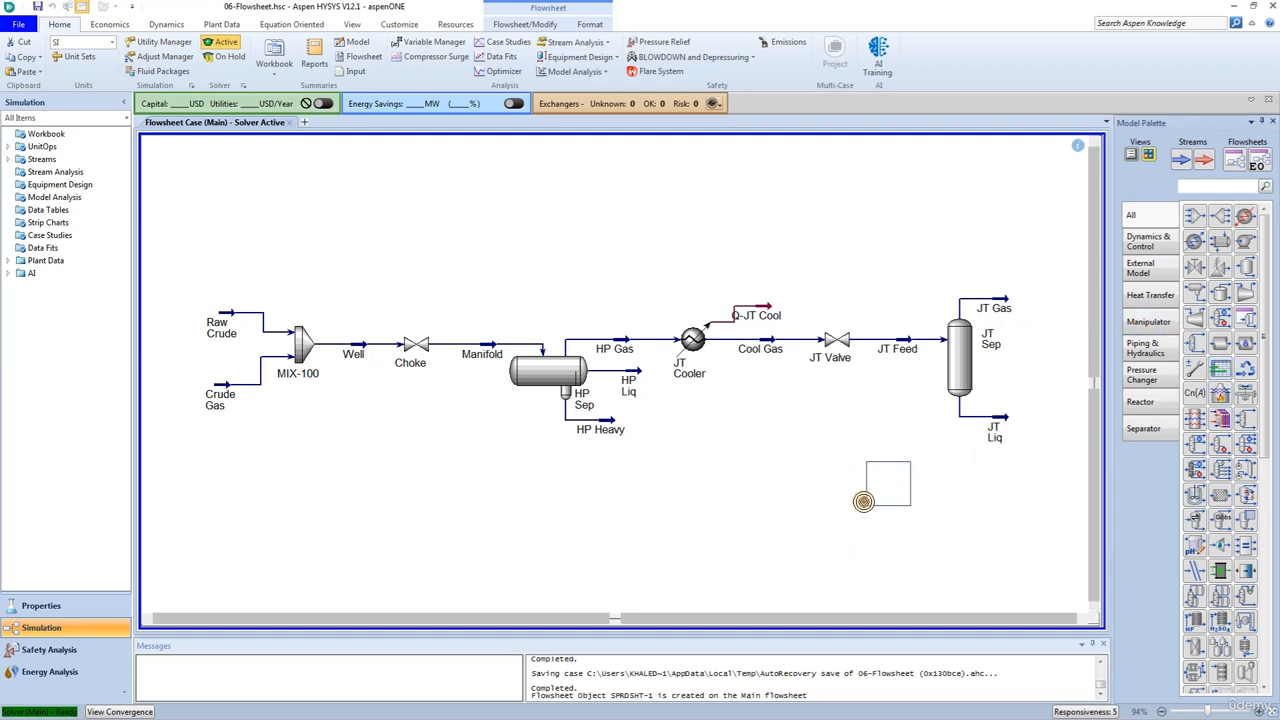
pyautogui.click(862, 498)
pyautogui.doubleClick(868, 487)
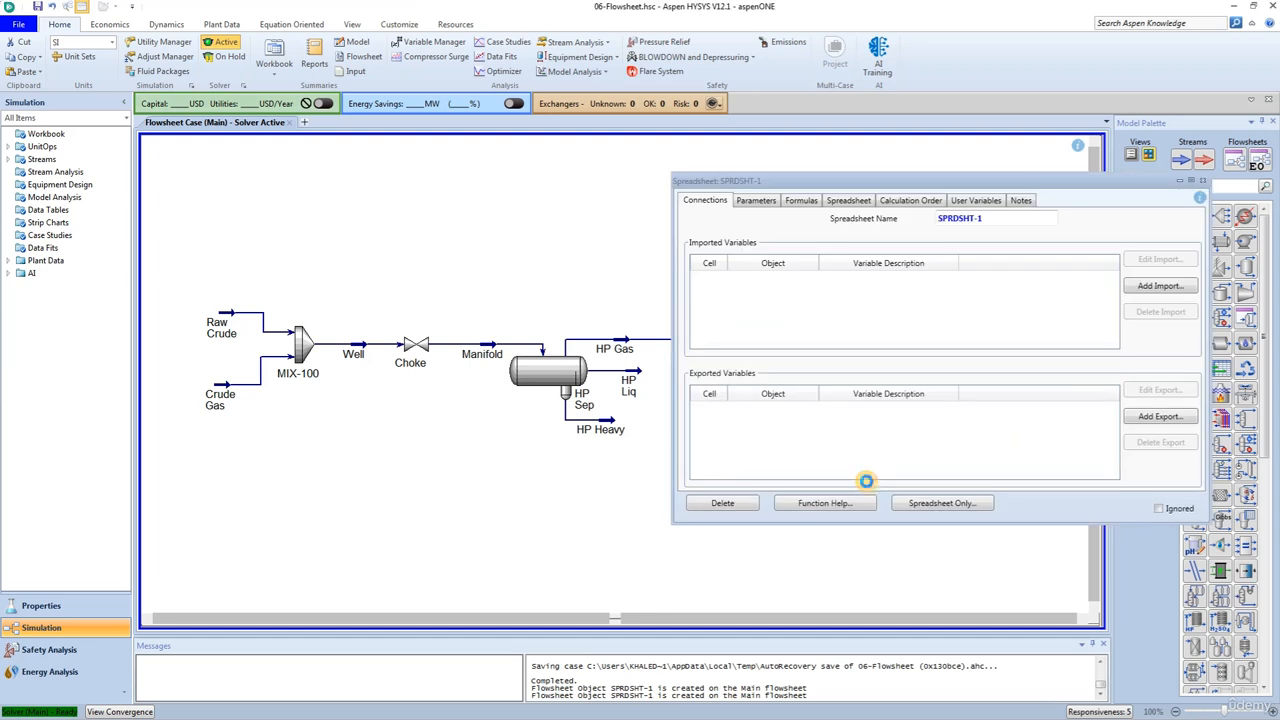
pyautogui.click(858, 202)
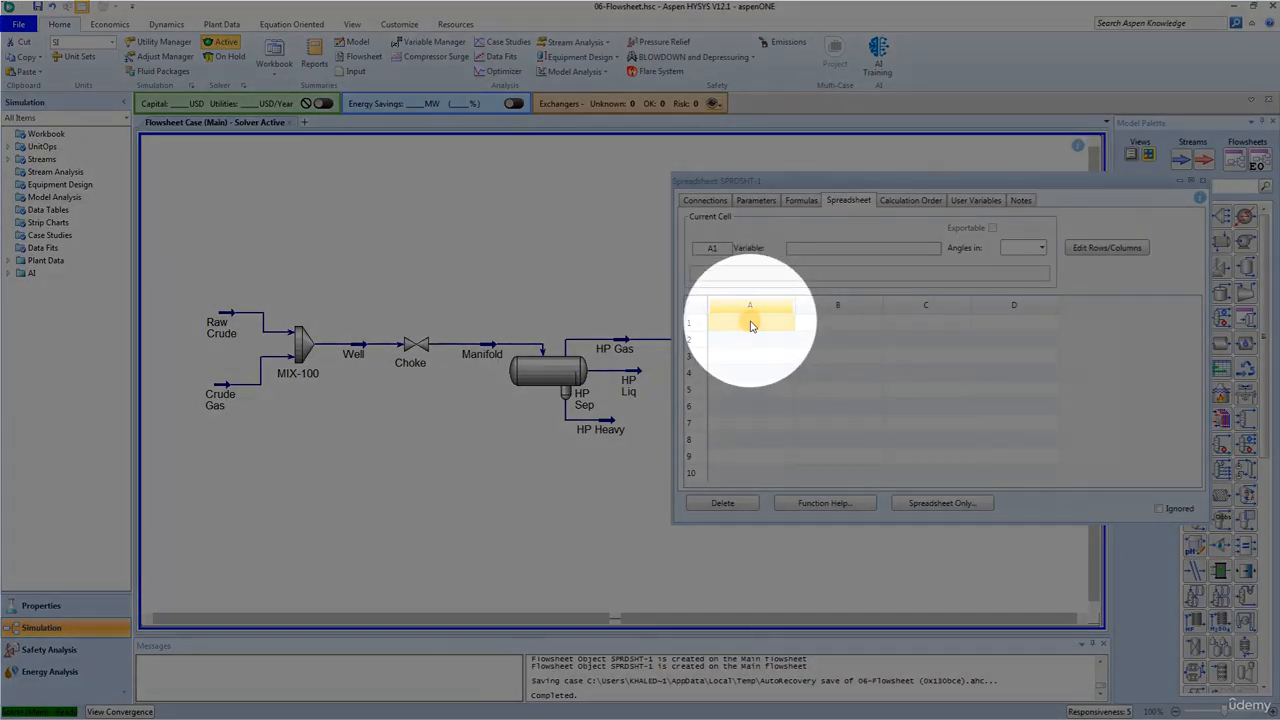
# - Import the Std Gas Flow of the HP Gas stream into spreadsheet cell A1
pyautogui.rightClick(752, 326)
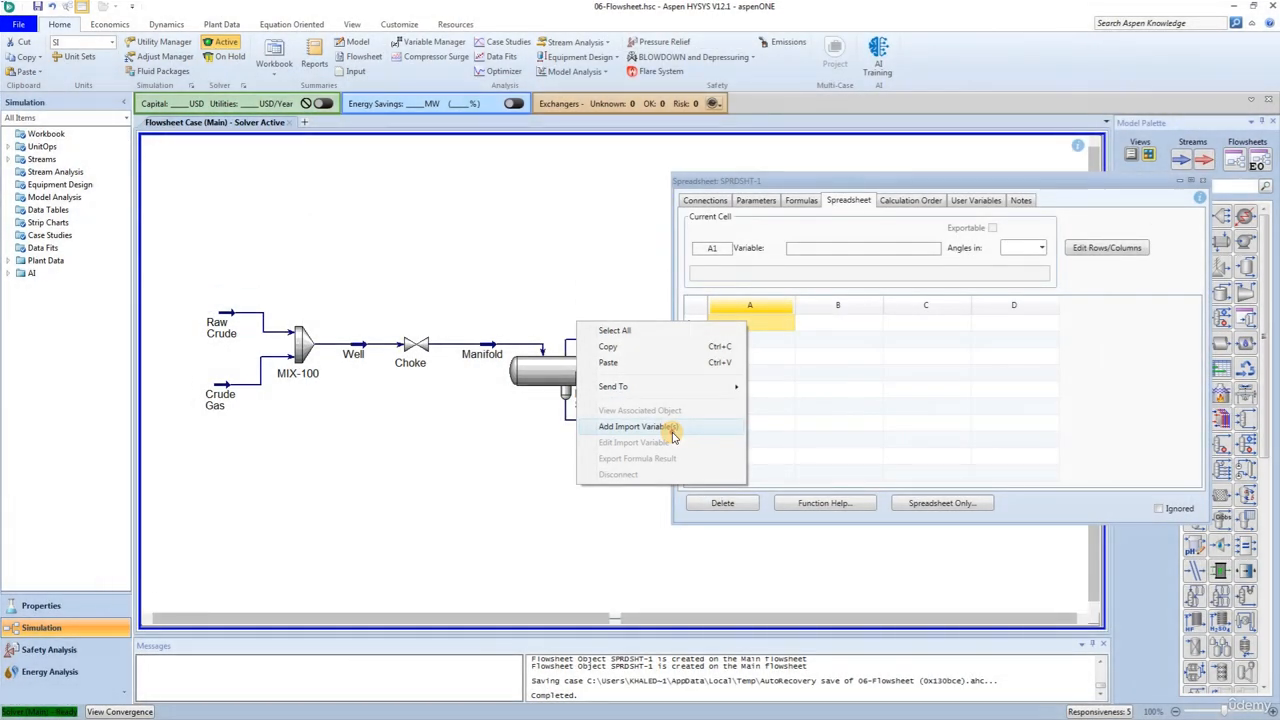
pyautogui.click(670, 428)
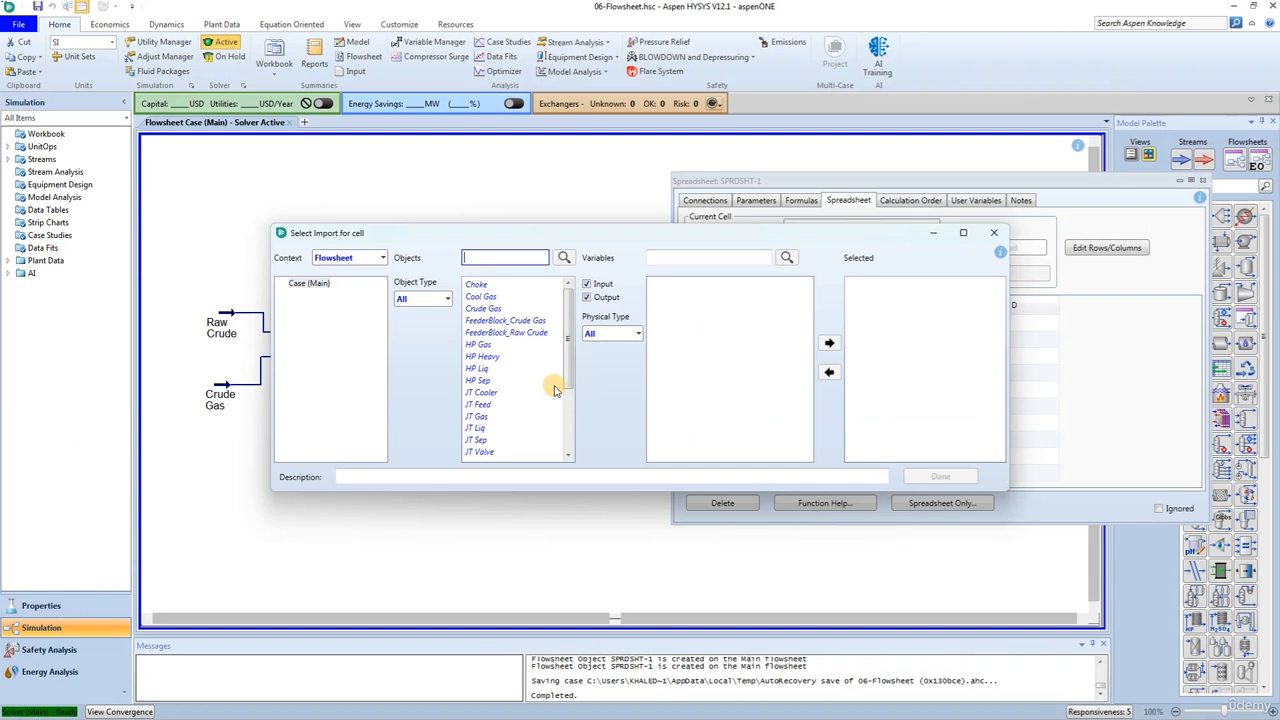
pyautogui.click(492, 345)
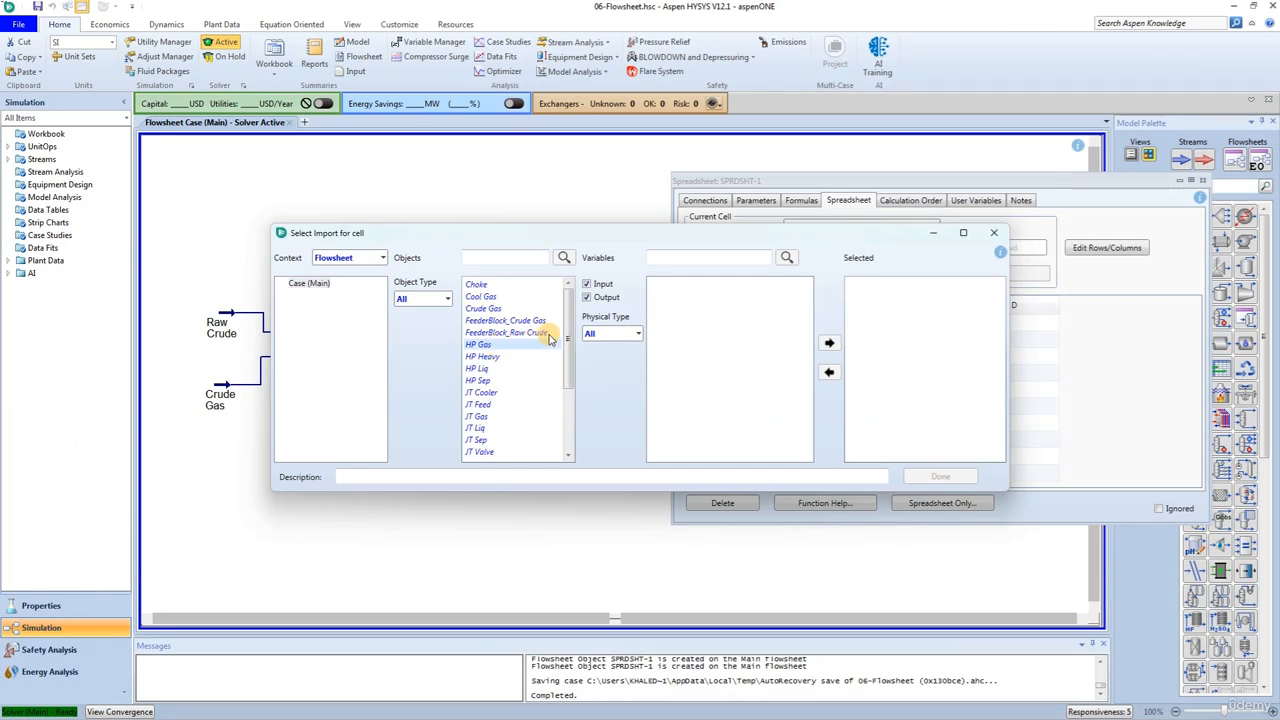
pyautogui.click(686, 257)
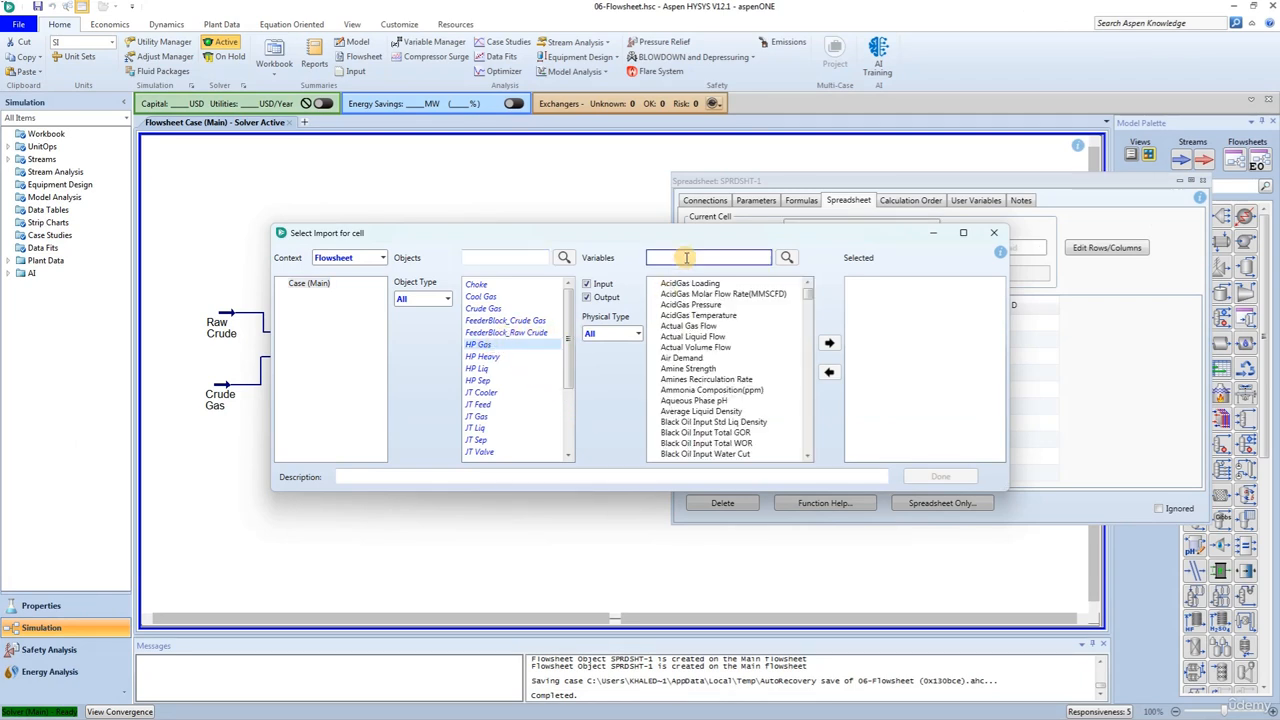
pyautogui.write('Std gas')
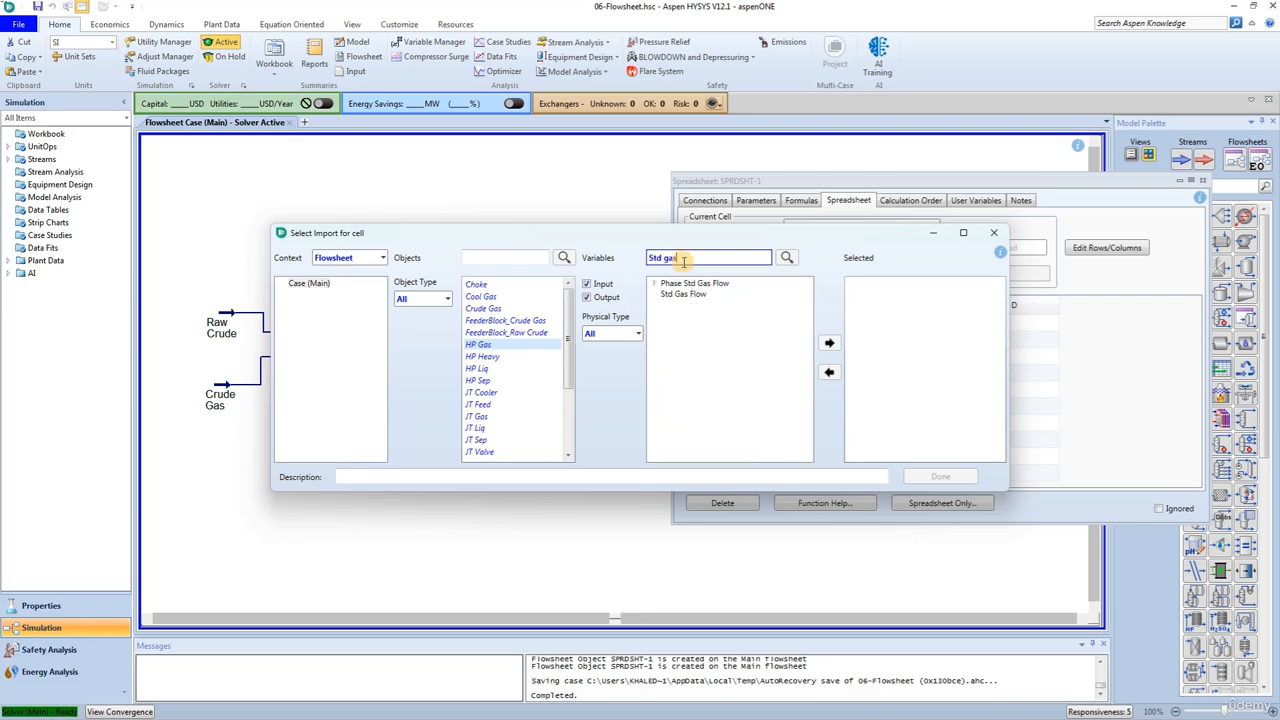
pyautogui.click(683, 293)
pyautogui.click(829, 343)
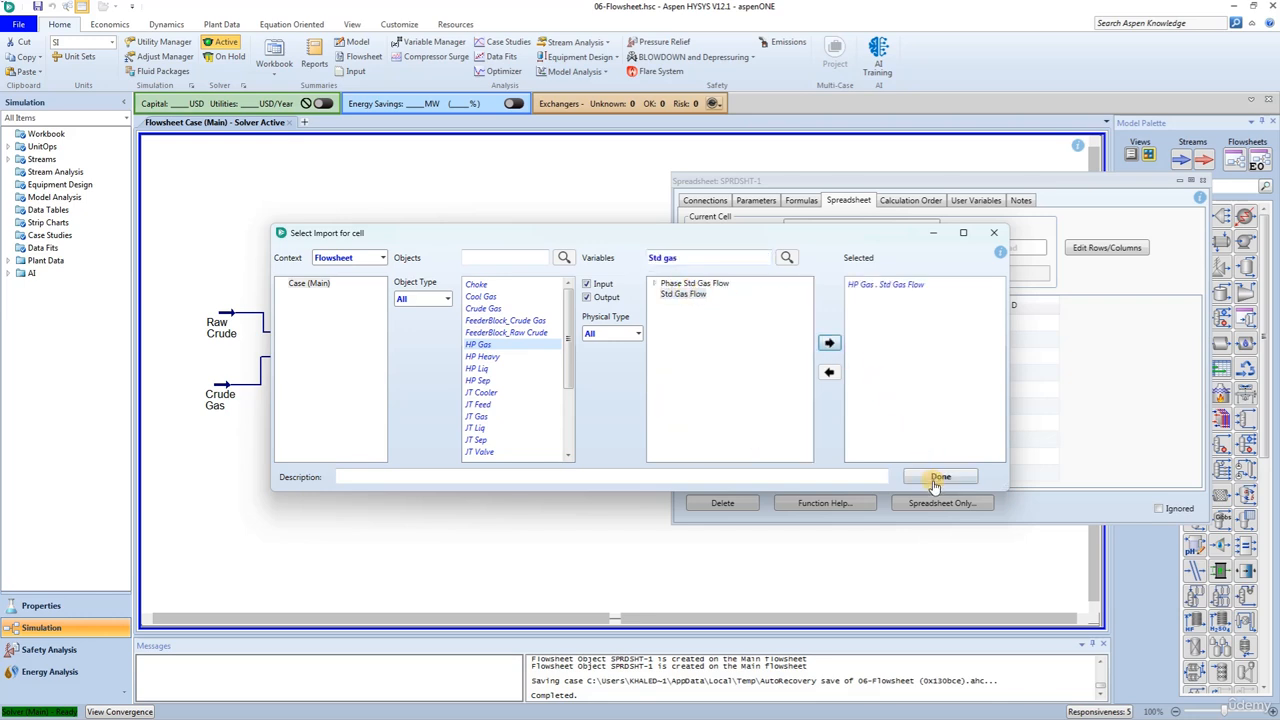
pyautogui.click(940, 476)
# - Import the Std Ideal Liq Vol Flow of the HP Liq stream into spreadsheet cell A2
pyautogui.click(750, 341)
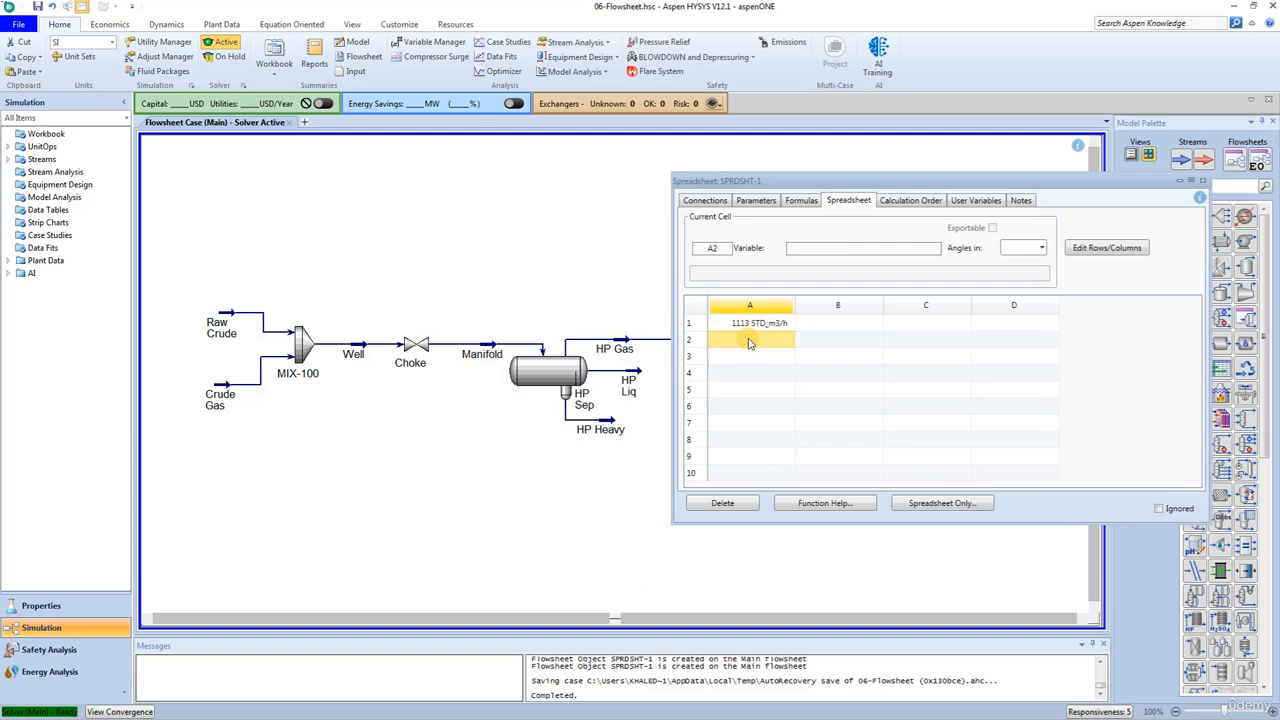
pyautogui.rightClick(750, 341)
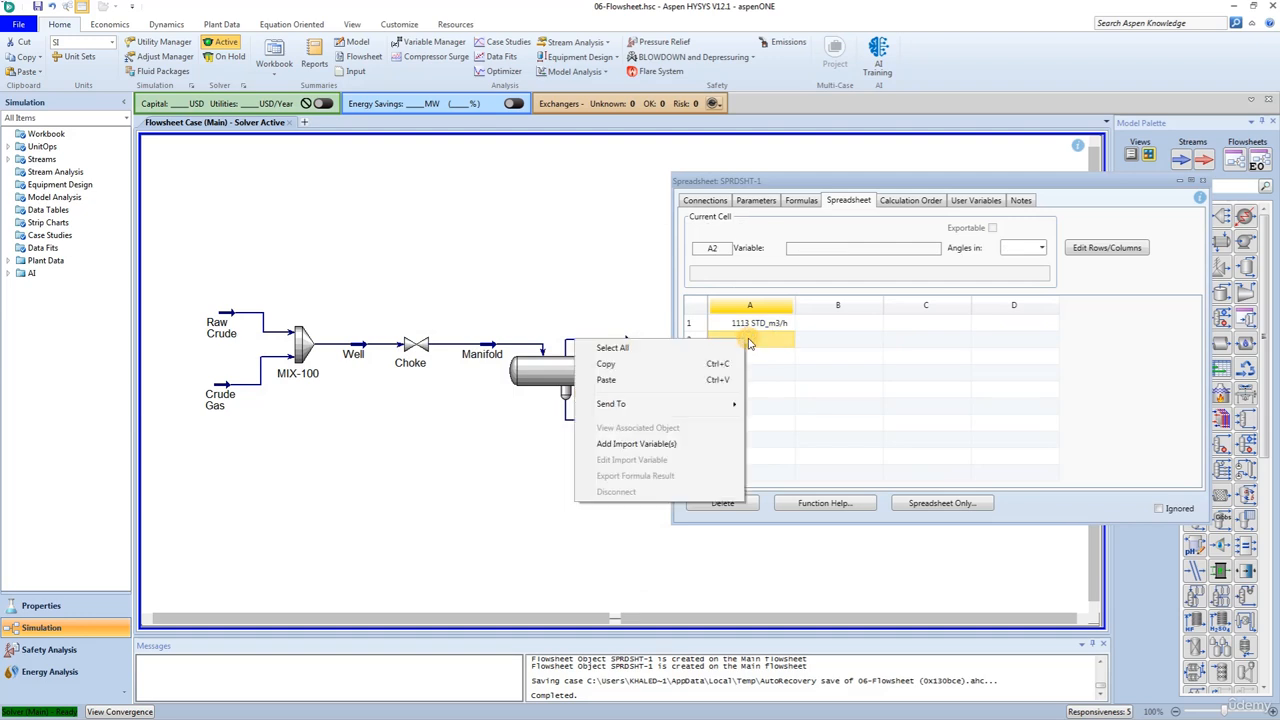
pyautogui.click(660, 446)
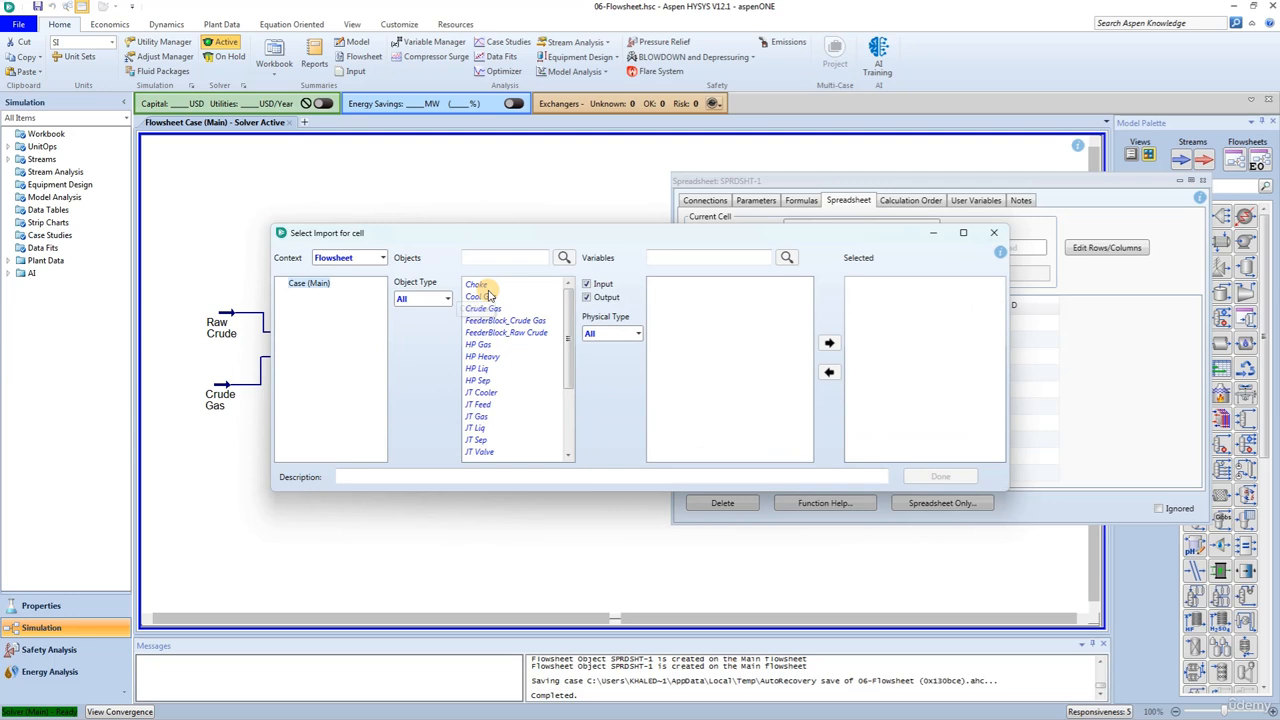
pyautogui.click(481, 369)
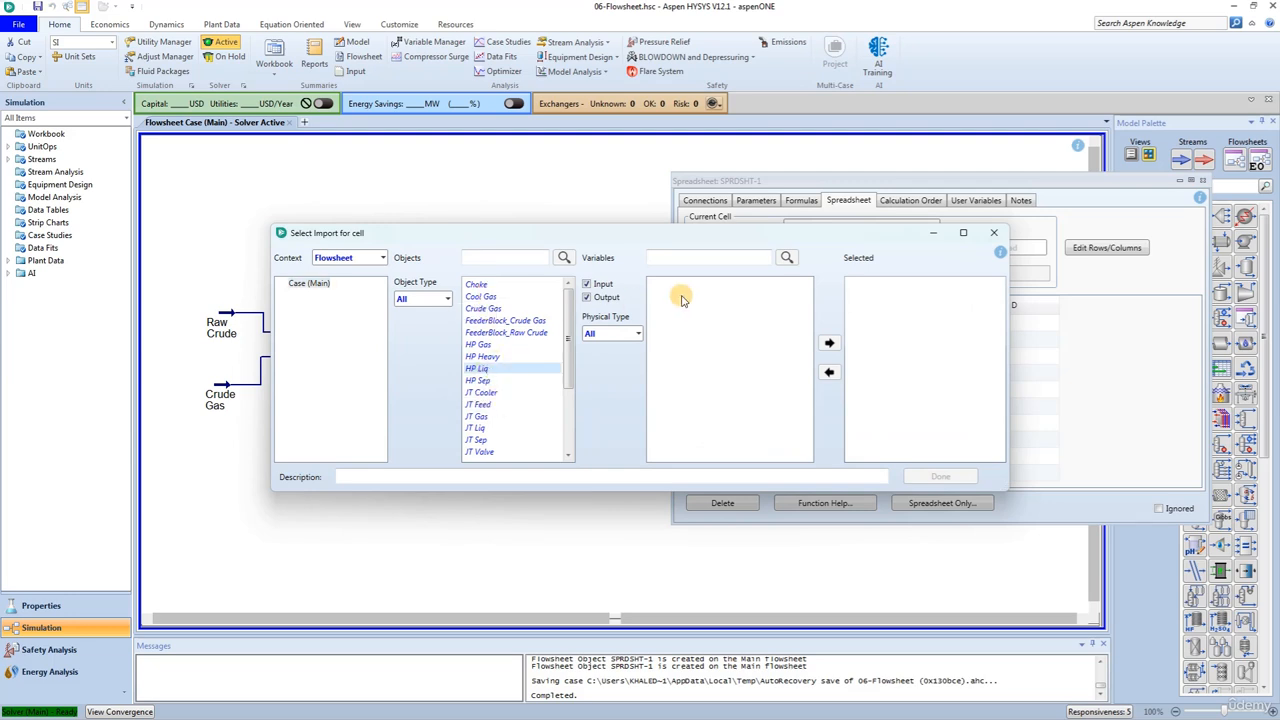
pyautogui.click(730, 258)
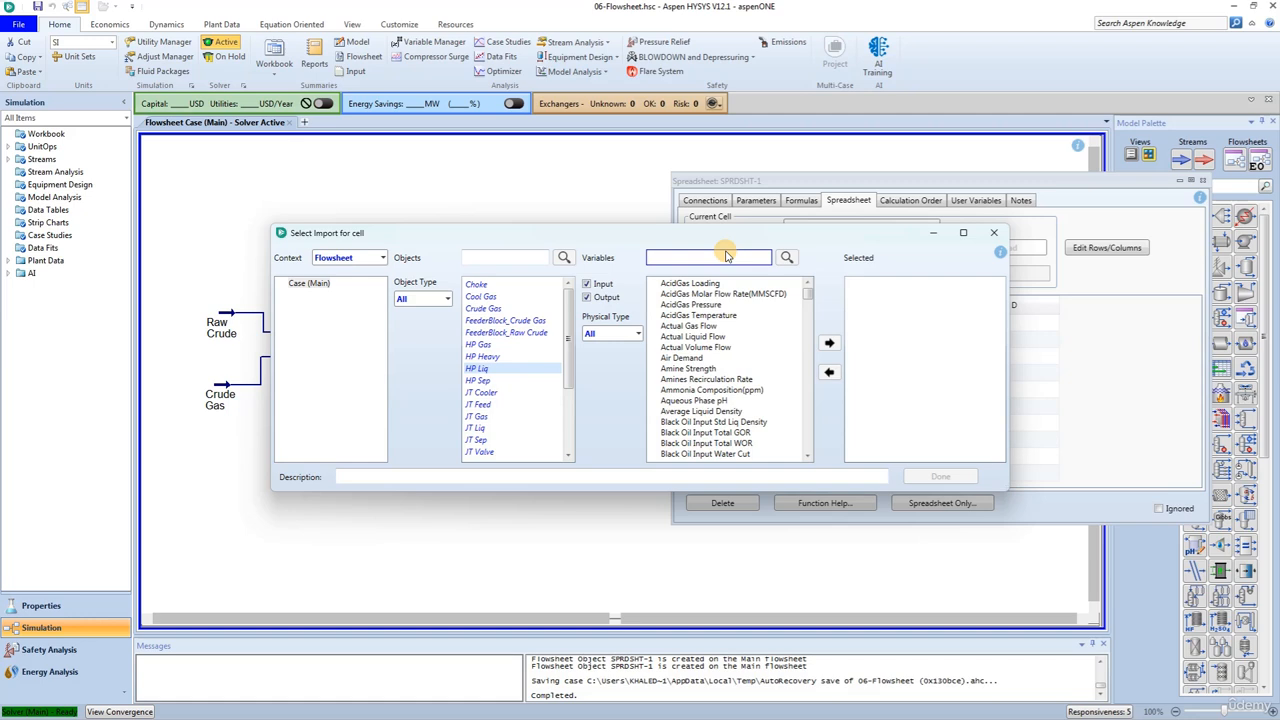
pyautogui.write('Std Id')
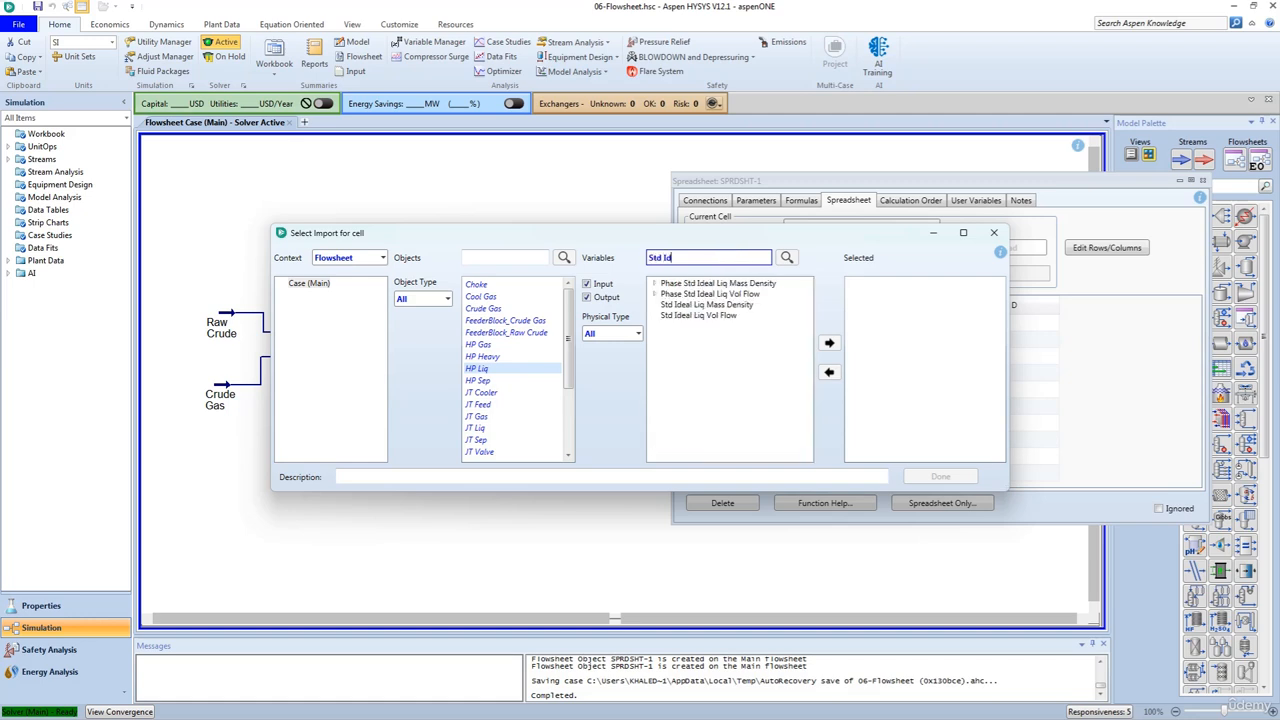
pyautogui.click(718, 316)
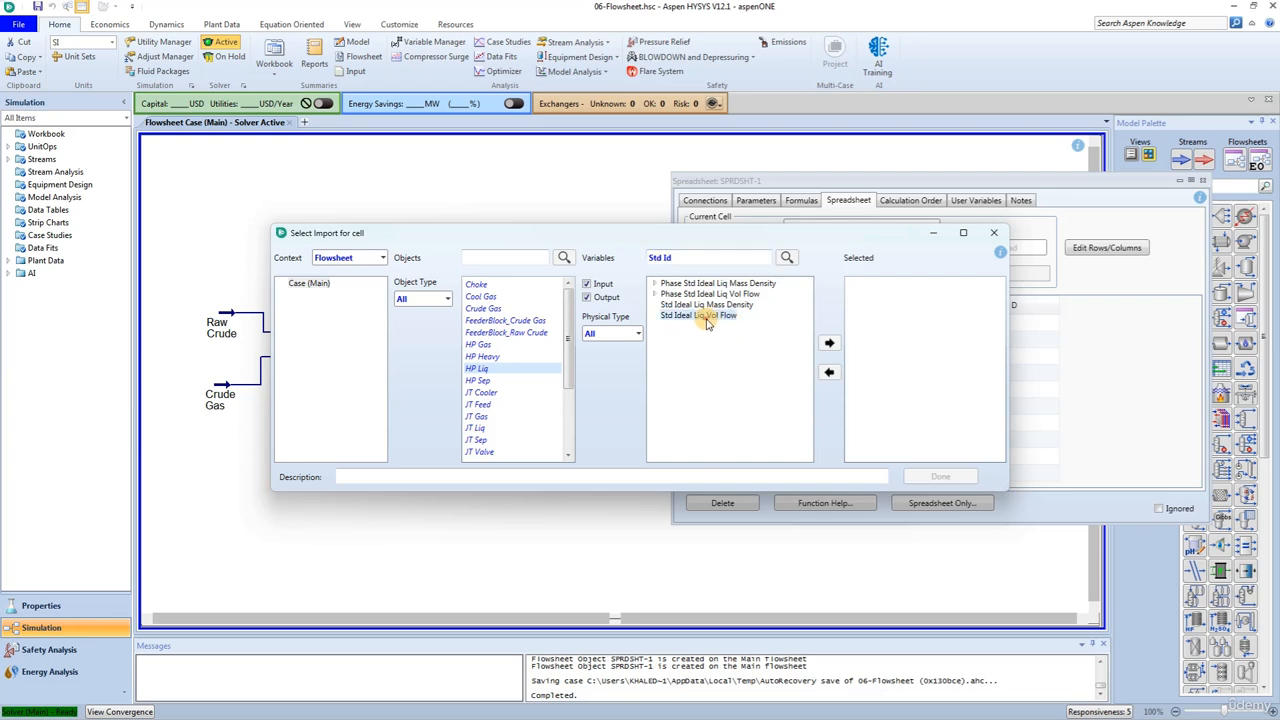
pyautogui.click(933, 474)
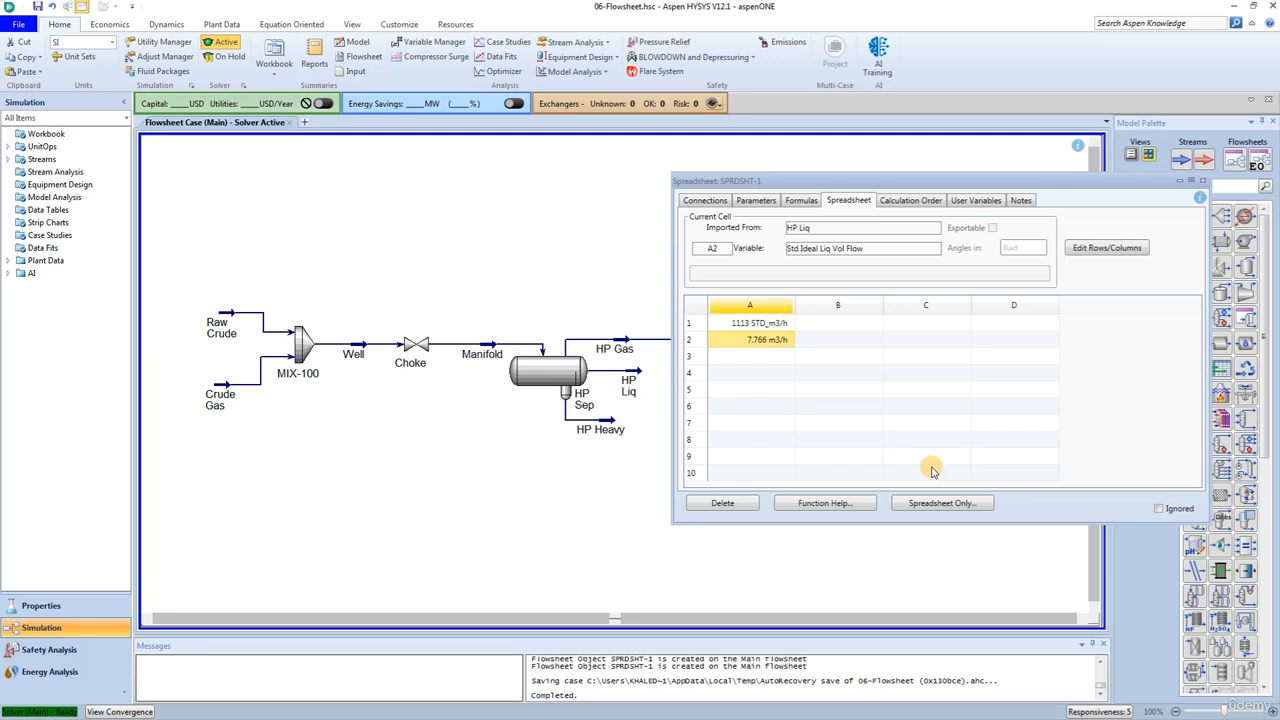
# - Import the Pressure of the HP Gas stream into spreadsheet cell A6
pyautogui.rightClick(742, 412)
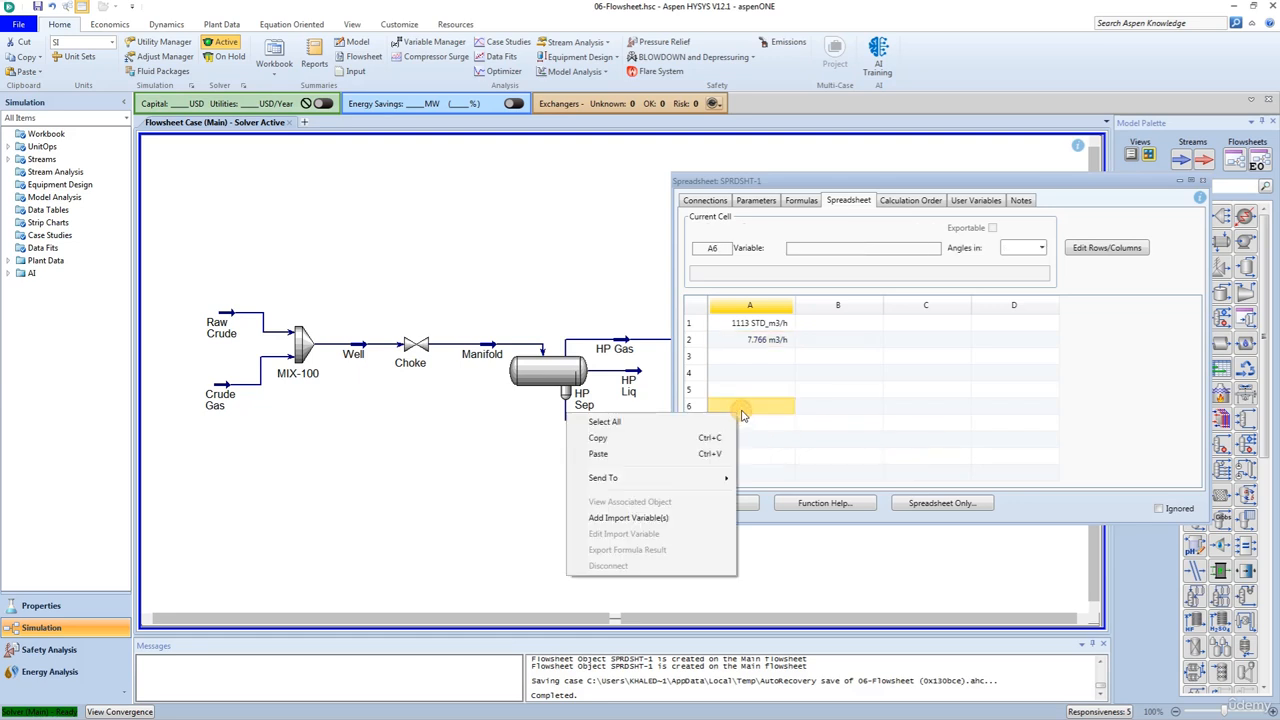
pyautogui.click(640, 518)
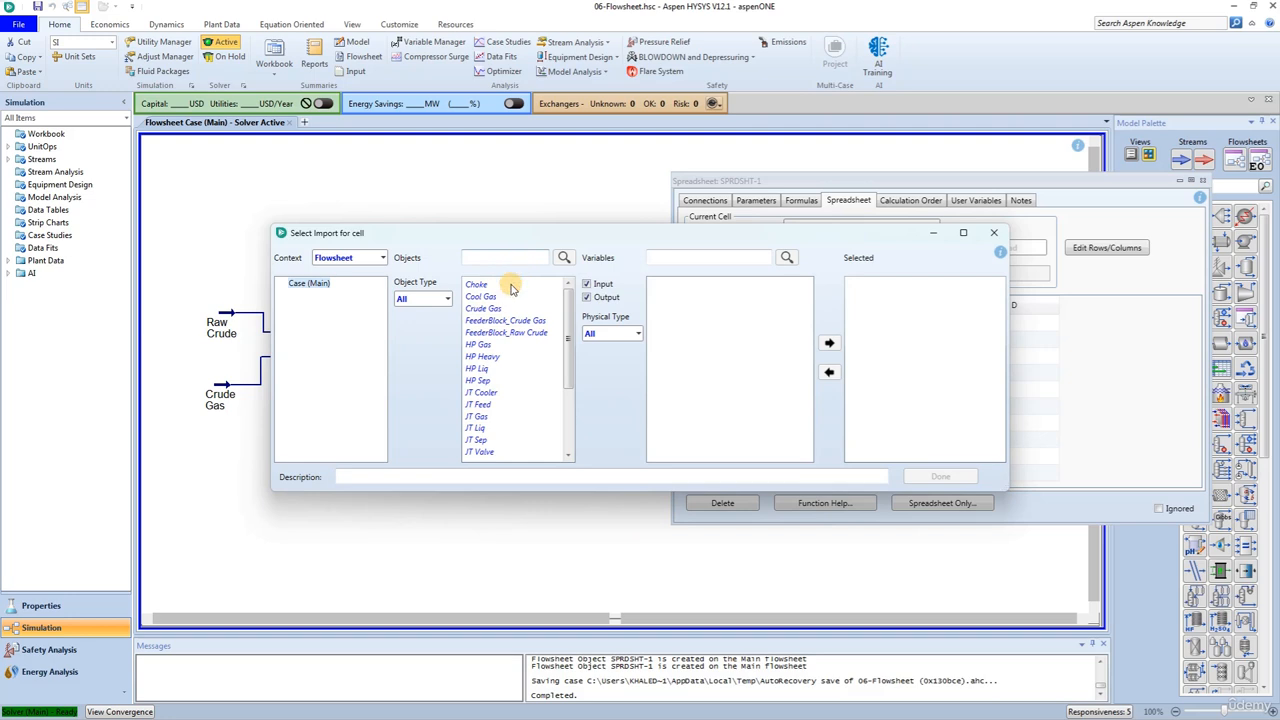
pyautogui.click(480, 346)
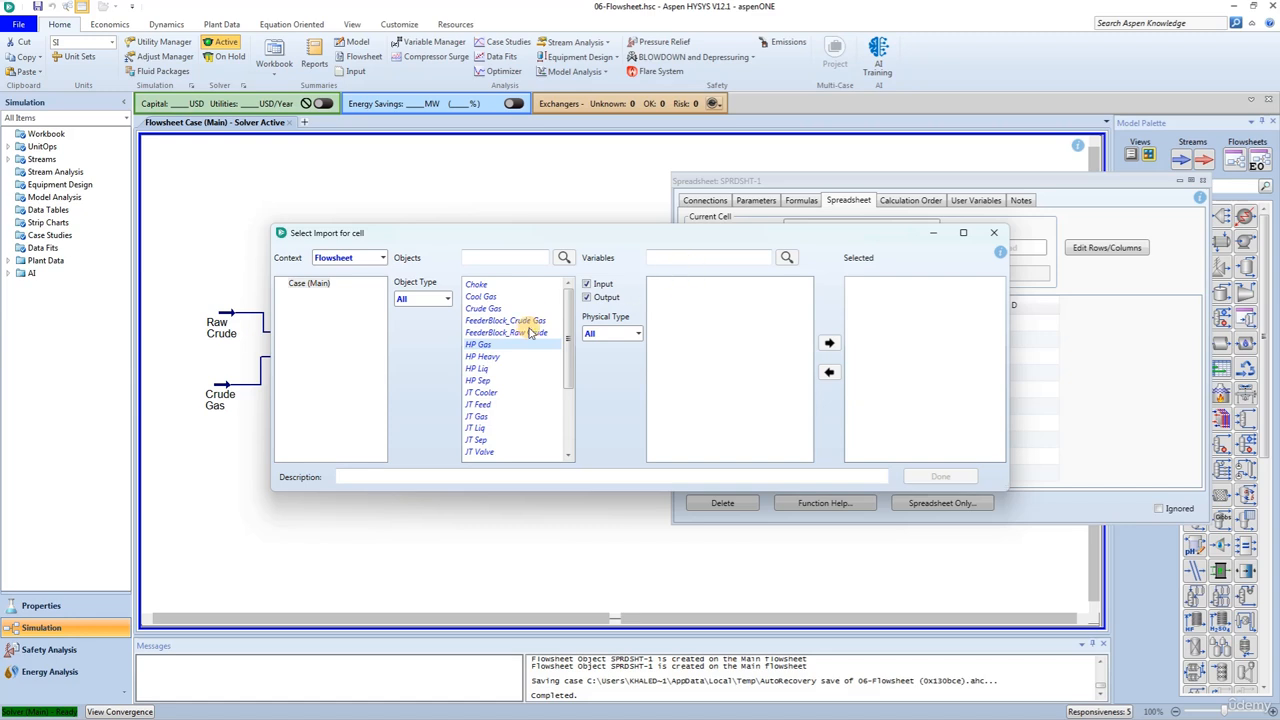
pyautogui.click(690, 257)
pyautogui.write('pr')
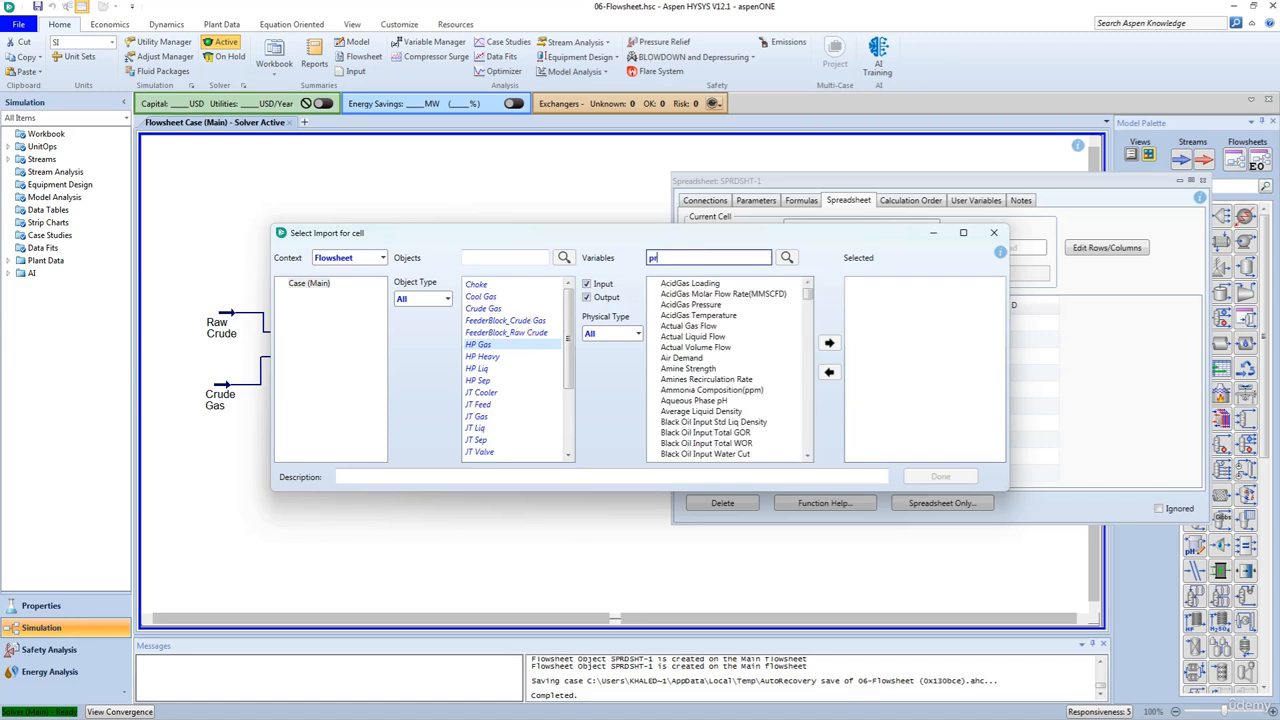
pyautogui.write('ess')
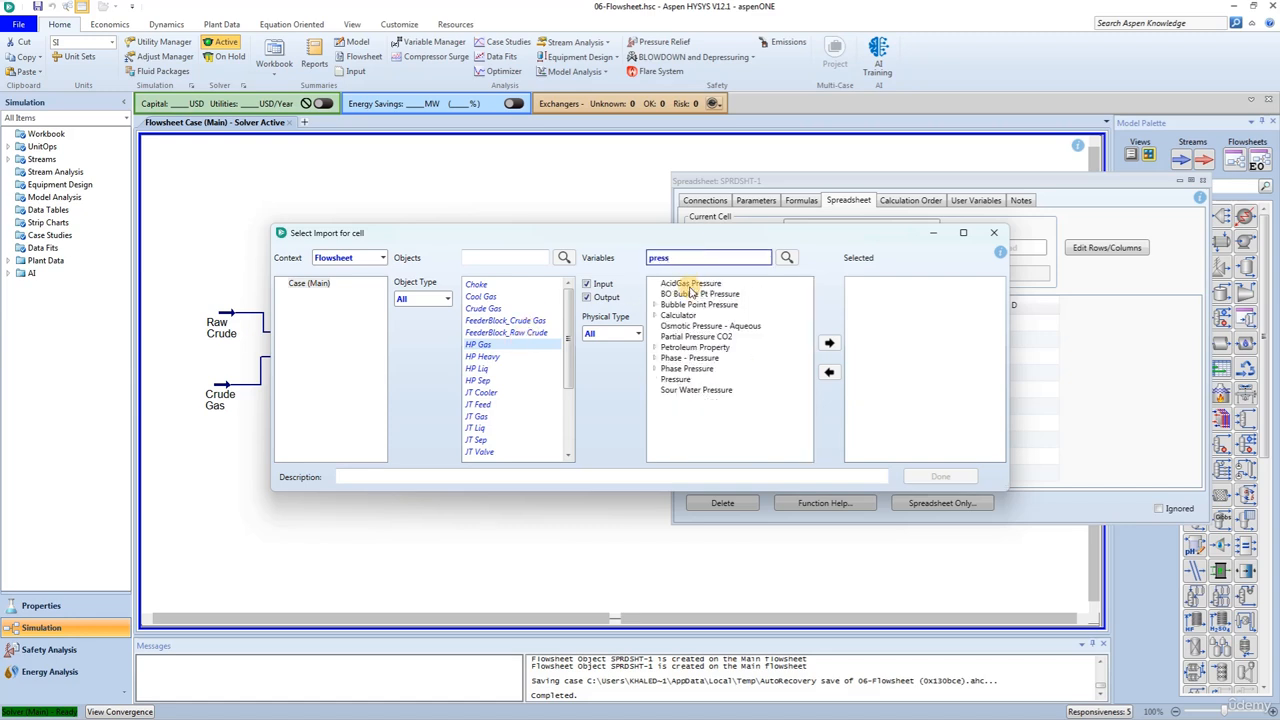
pyautogui.click(677, 378)
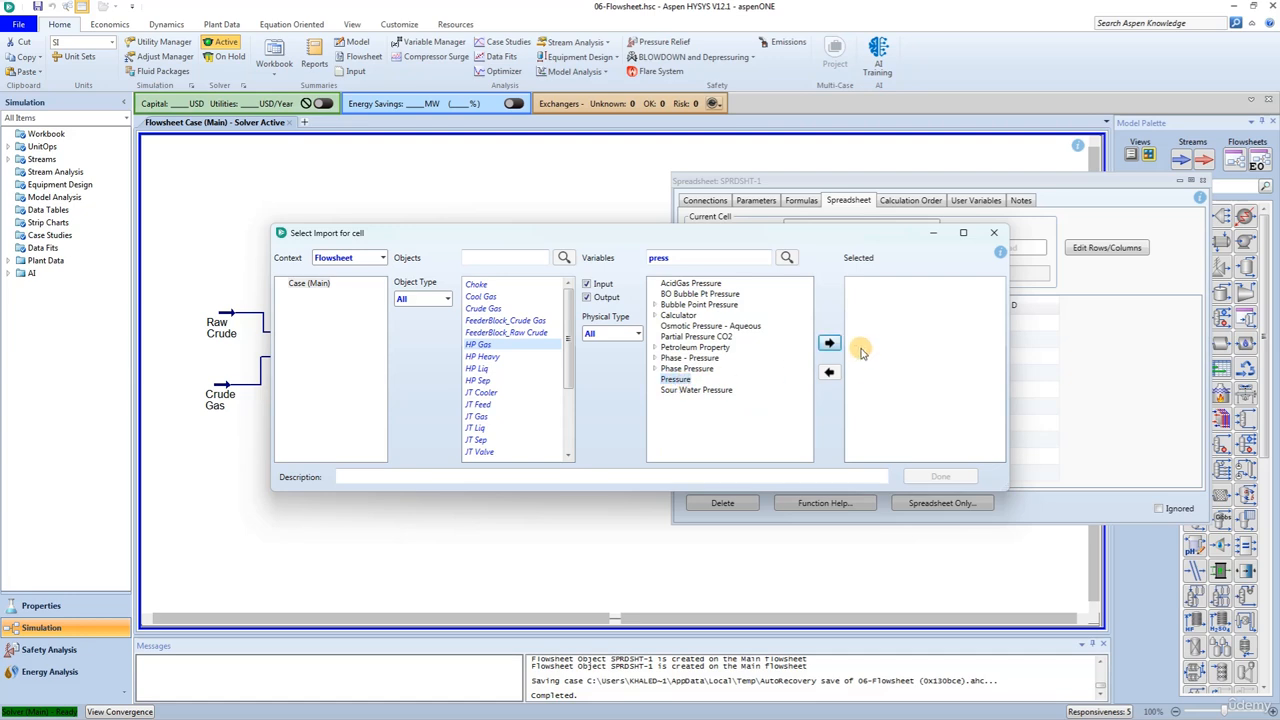
pyautogui.click(829, 343)
pyautogui.click(926, 479)
# - Enter the formula =1000000*A1/A2 in spreadsheet cell A4 to calculate the gas-oil ratio
pyautogui.click(762, 376)
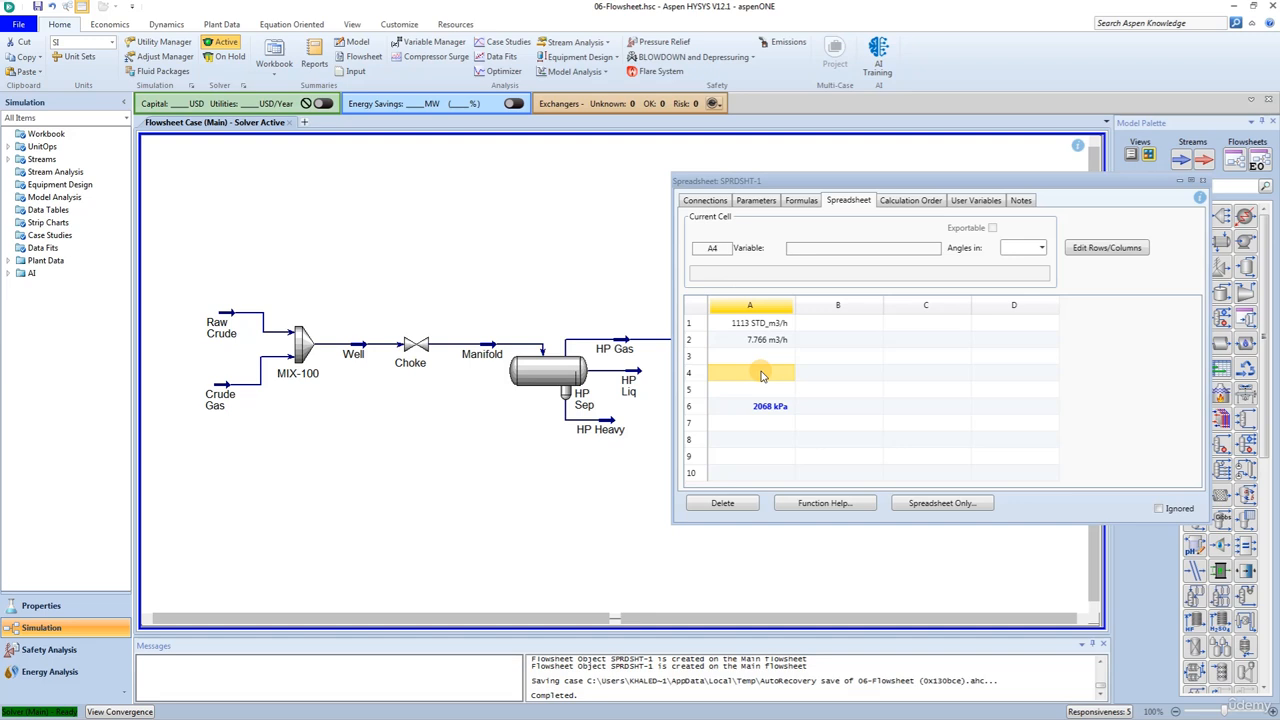
pyautogui.write('=')
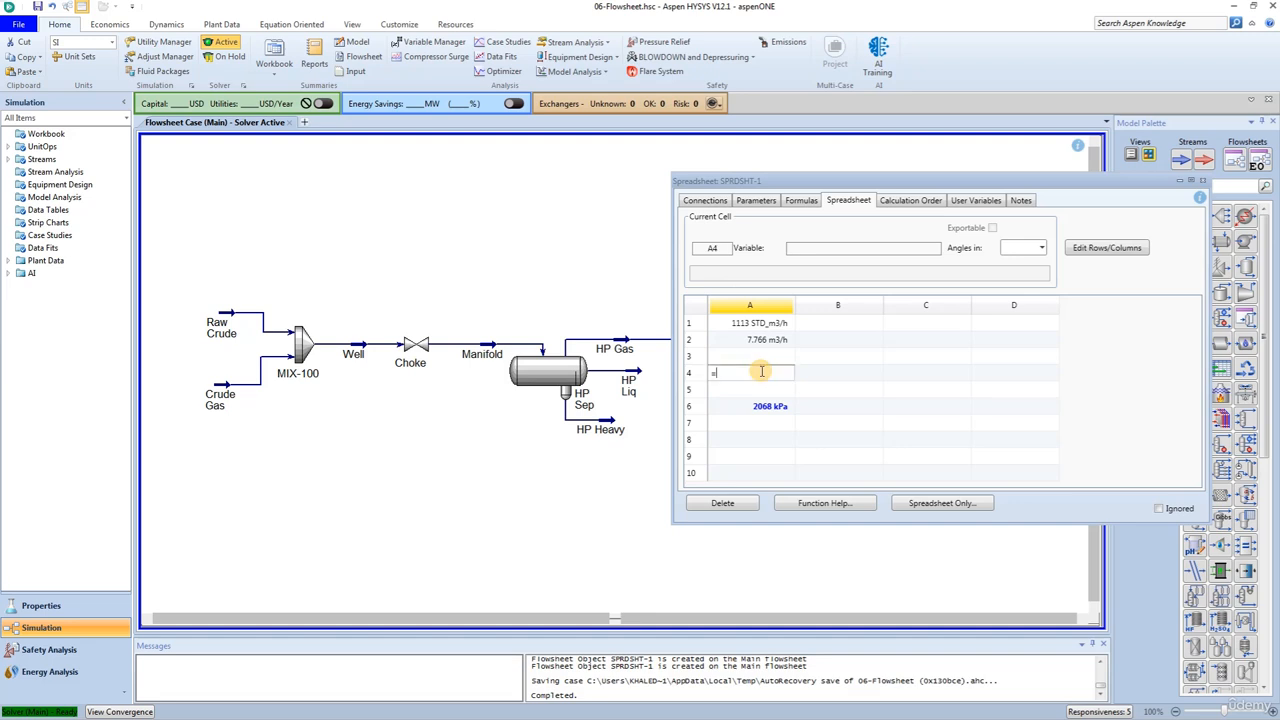
pyautogui.write('1000000*A1/A2')
pyautogui.press('Return')
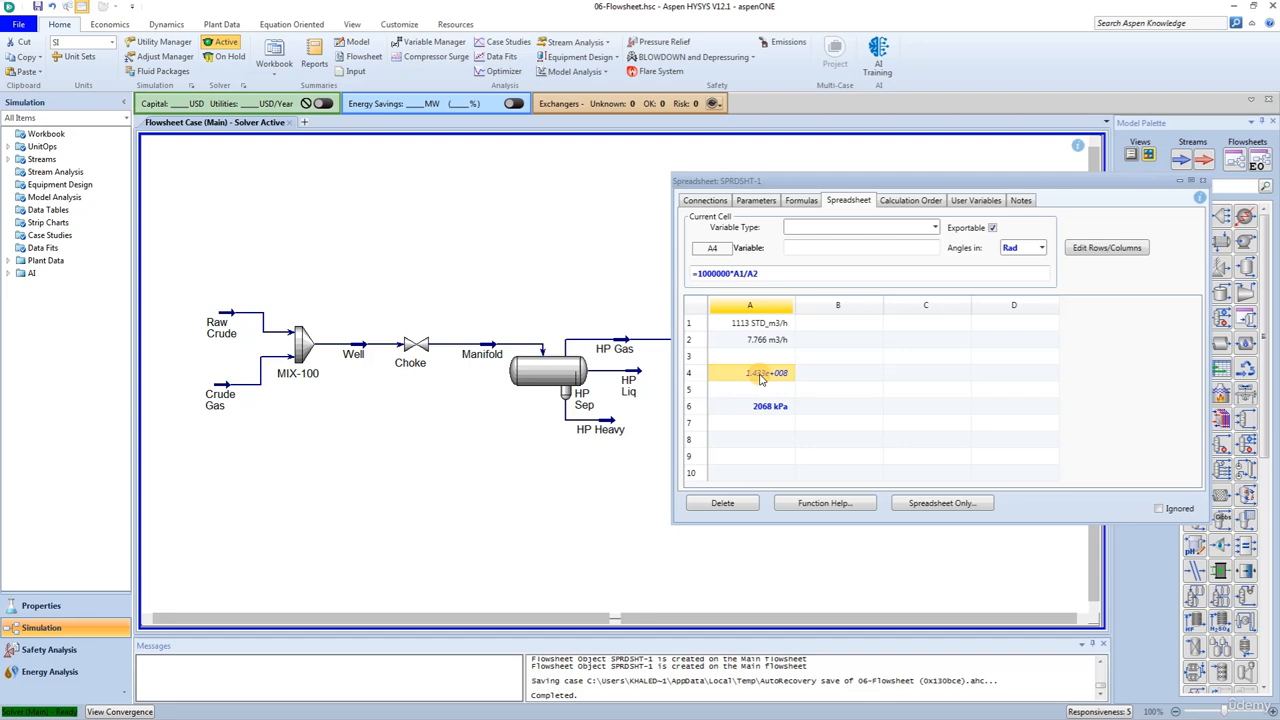
# - Change the spreadsheet's units set to Field in its parameters and return to the cell grid
pyautogui.click(752, 201)
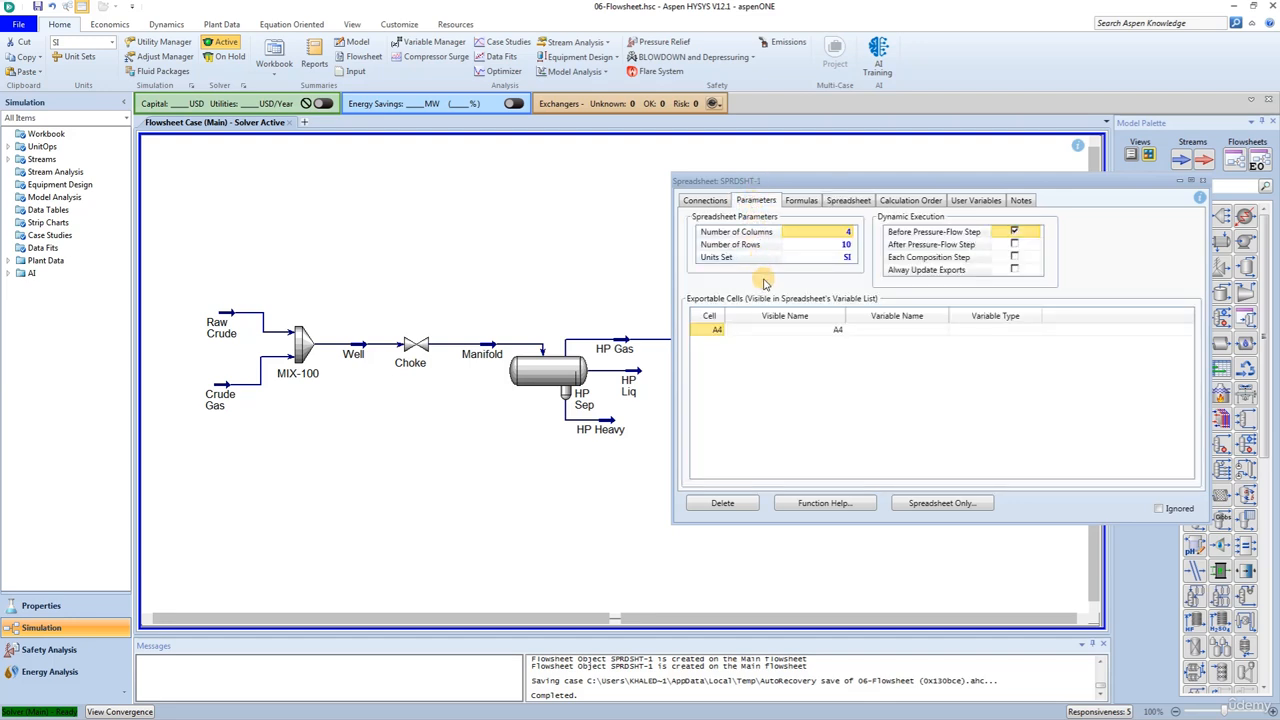
pyautogui.click(847, 258)
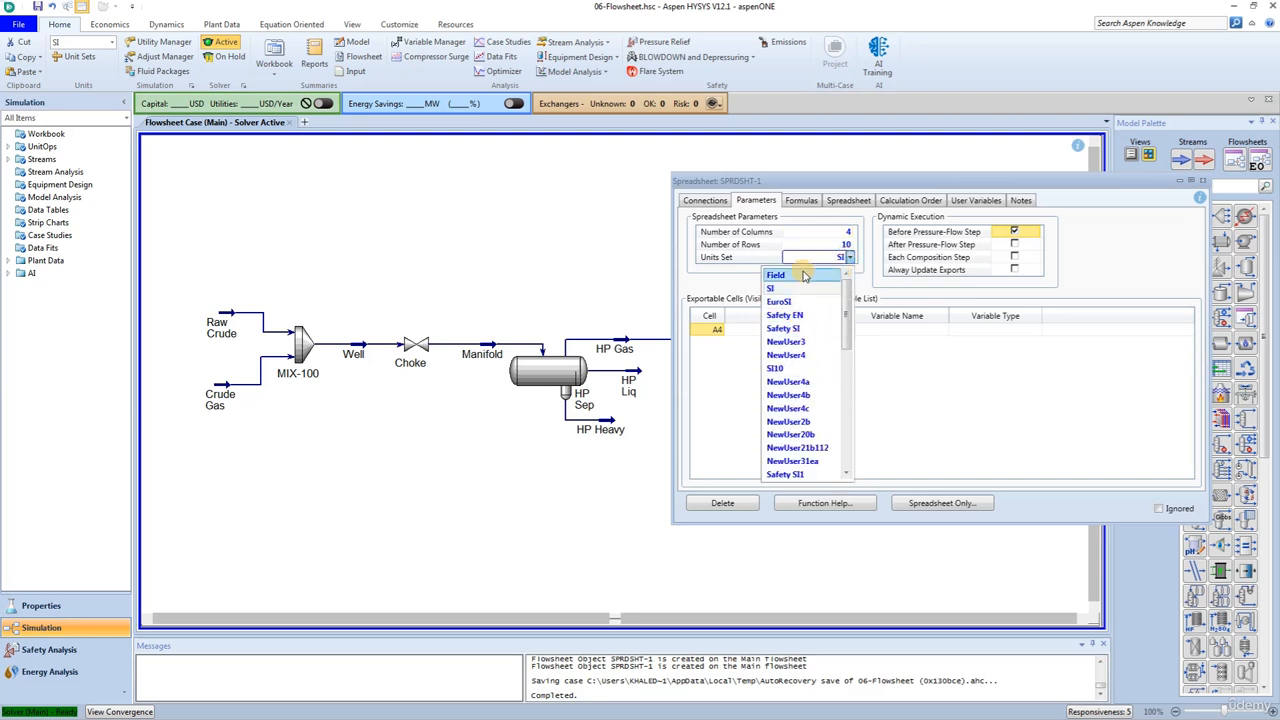
pyautogui.click(800, 274)
pyautogui.click(694, 420)
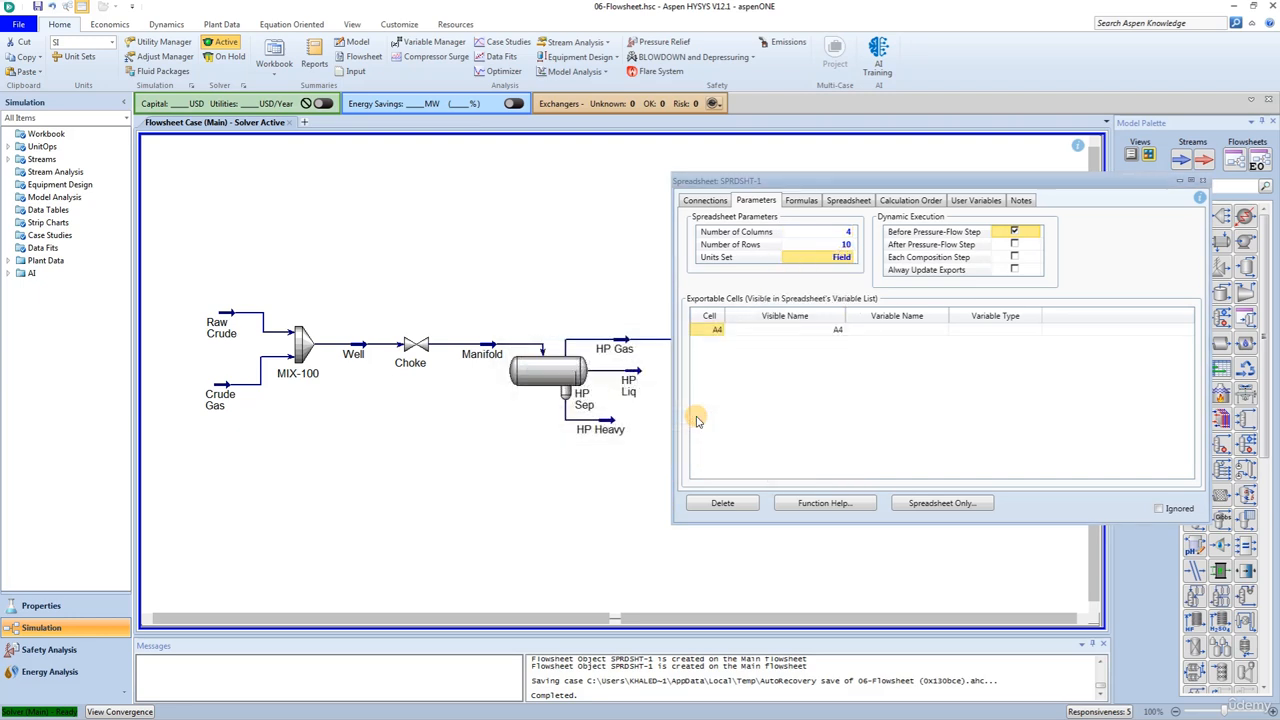
pyautogui.click(847, 200)
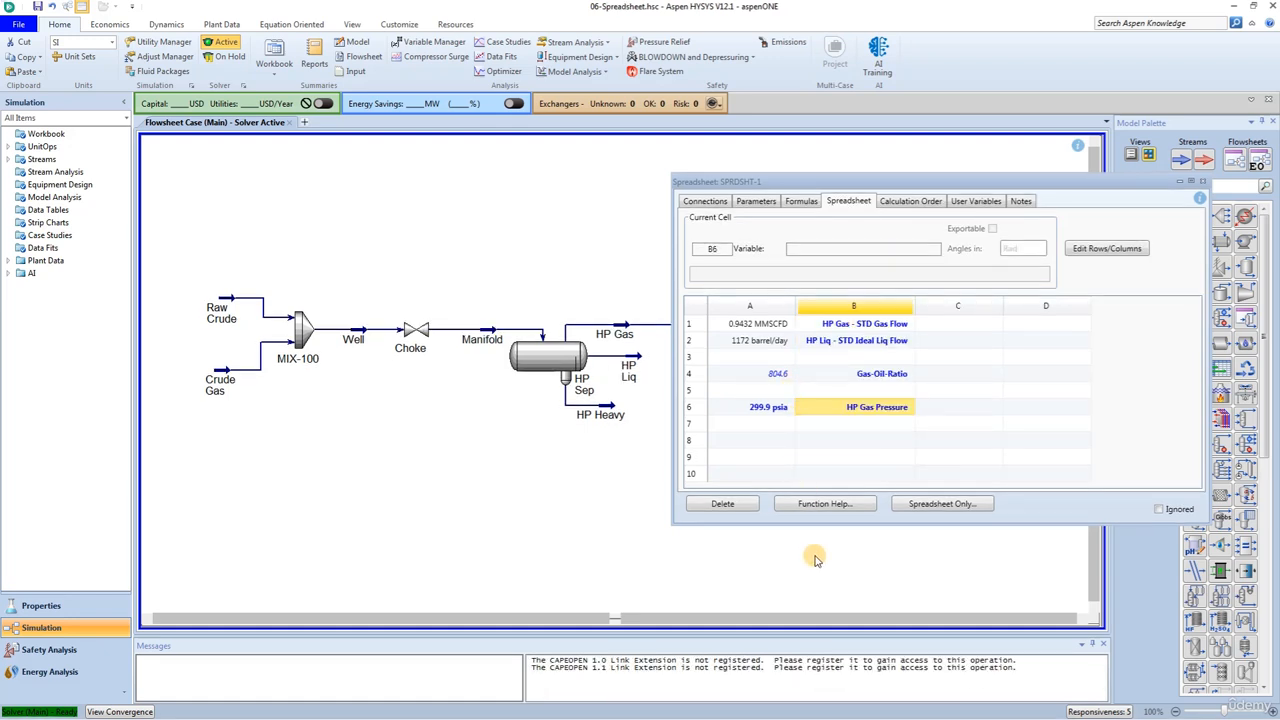
# - Try HP Gas pressures of 500 psia and 200 psia in spreadsheet cell A6
pyautogui.click(762, 412)
pyautogui.write('500')
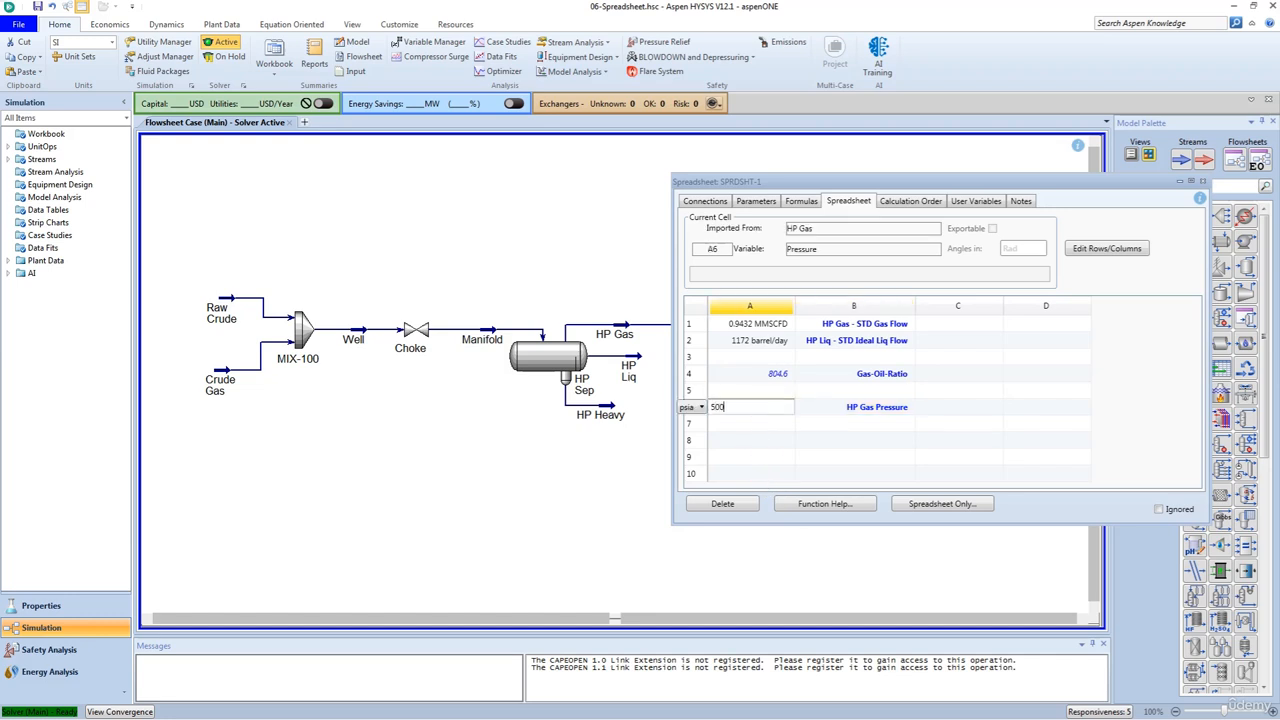
pyautogui.press('Return')
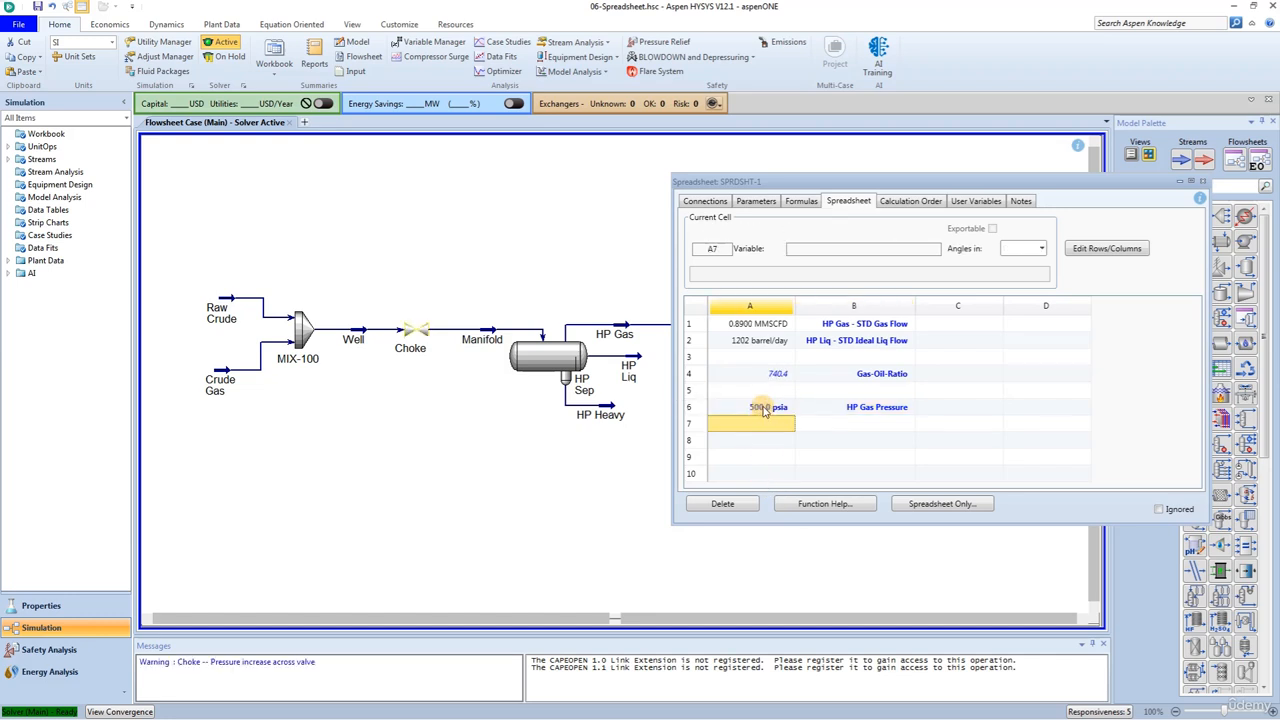
pyautogui.click(767, 407)
pyautogui.write('200')
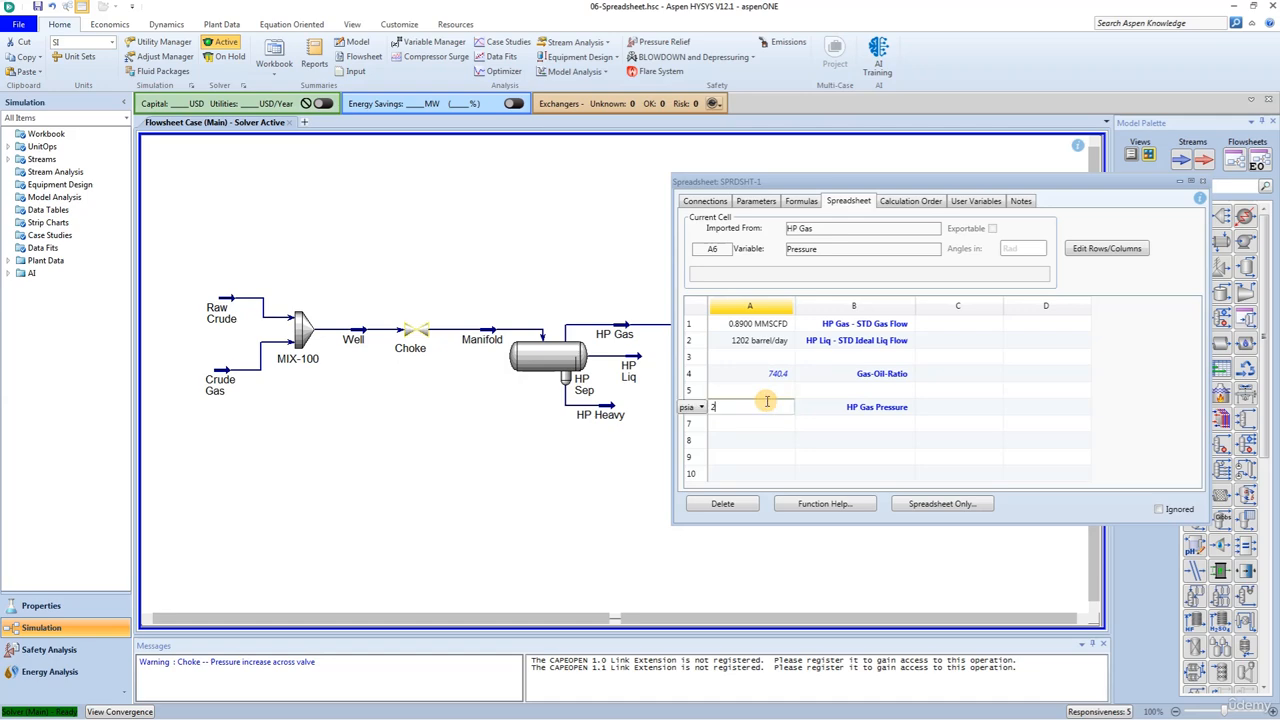
pyautogui.press('Return')
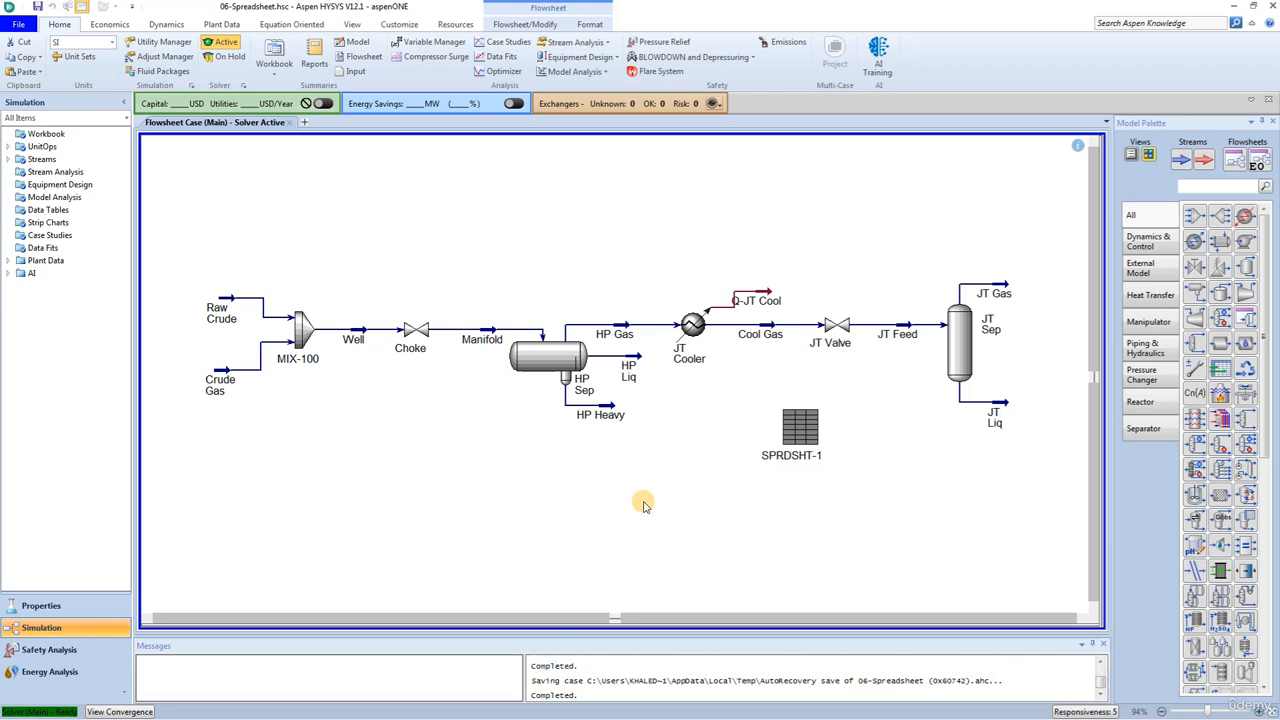
# - Create a new case study and add the Pressure of the HP Gas stream as its independent variable
pyautogui.click(510, 45)
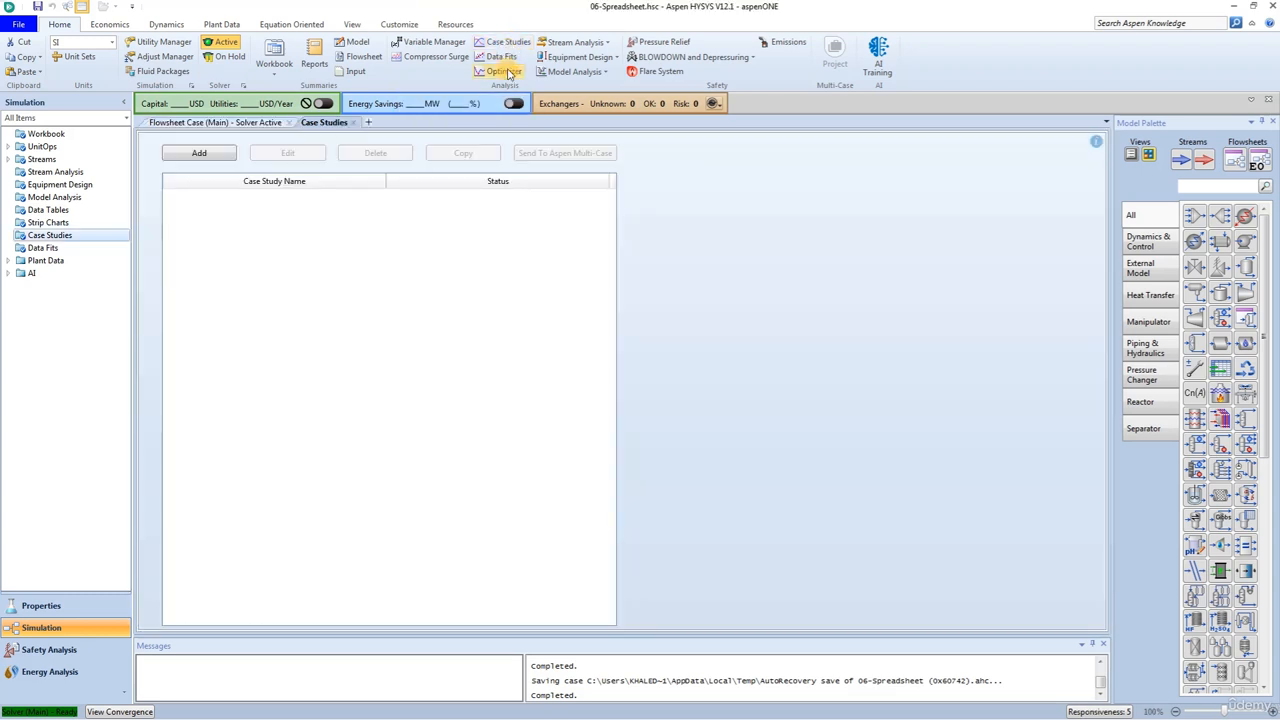
pyautogui.click(210, 158)
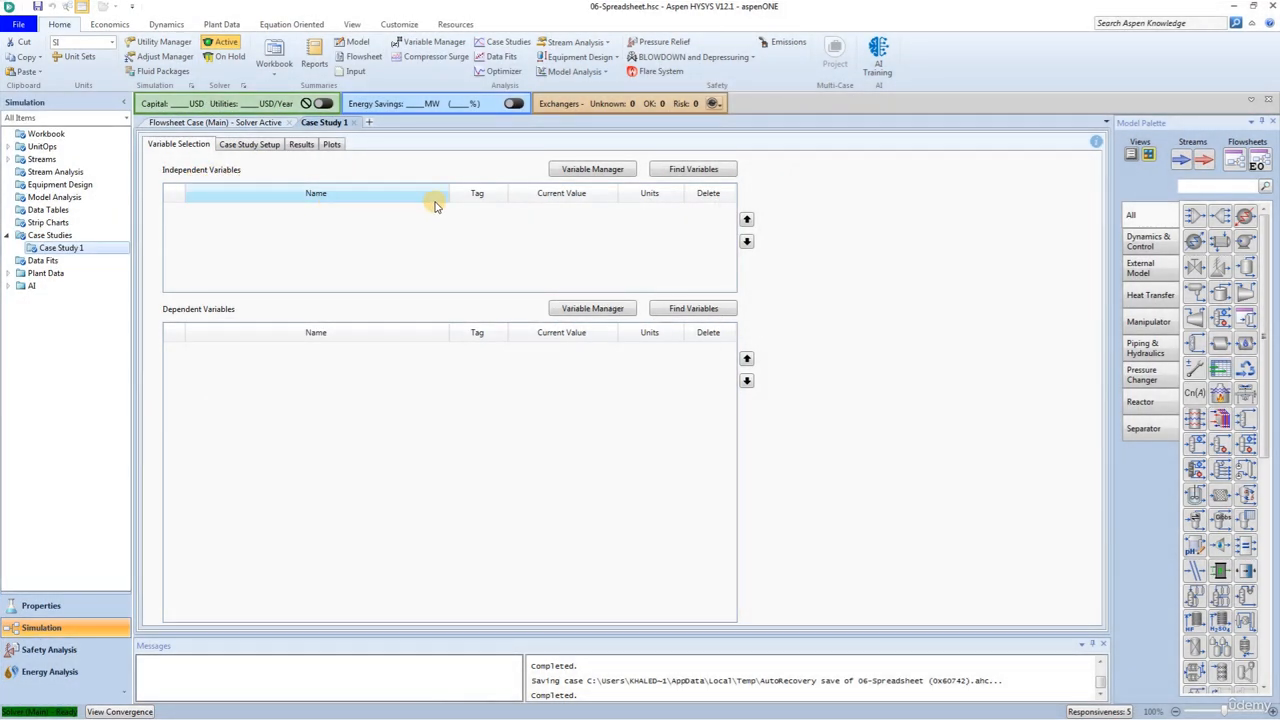
pyautogui.click(692, 172)
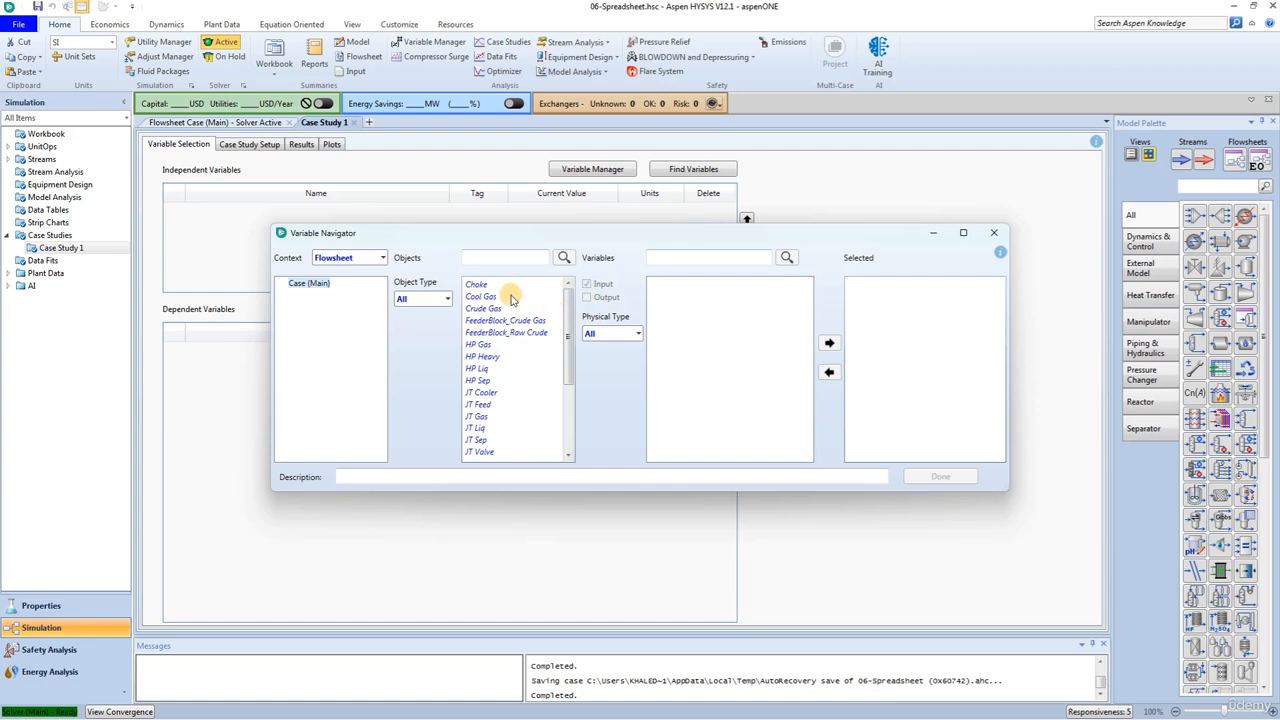
pyautogui.click(480, 345)
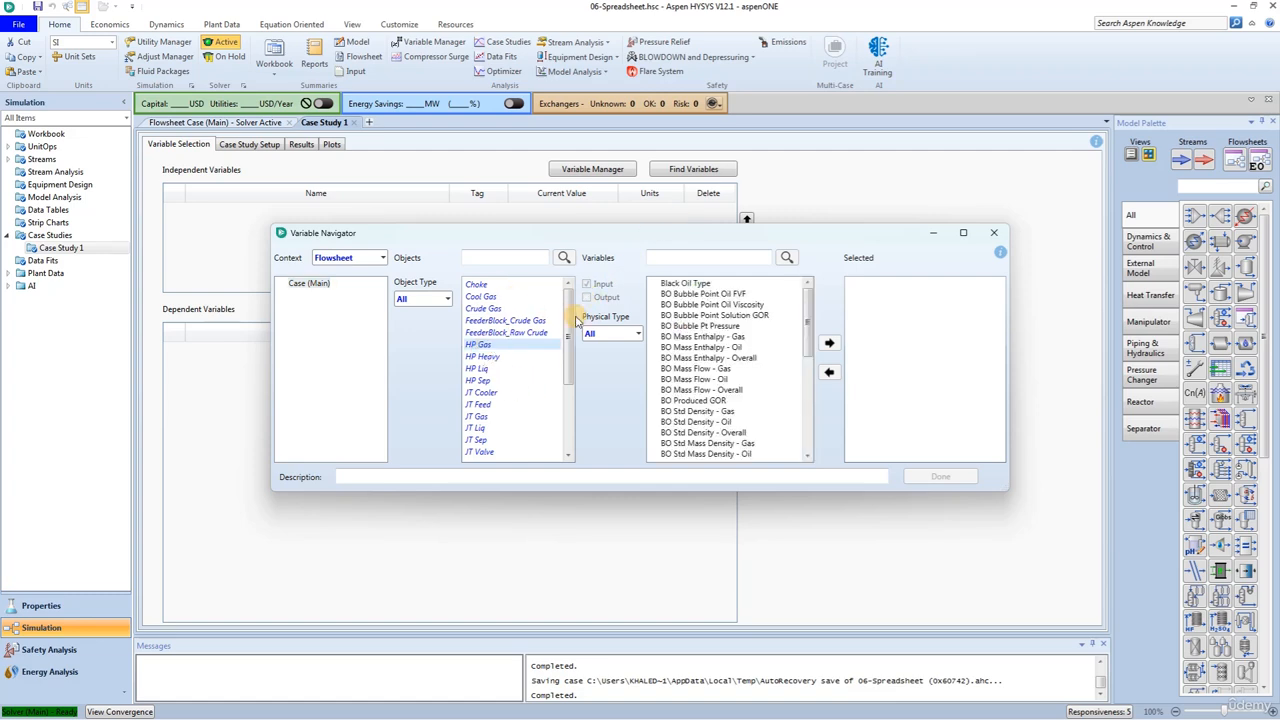
pyautogui.click(703, 259)
pyautogui.write('pr')
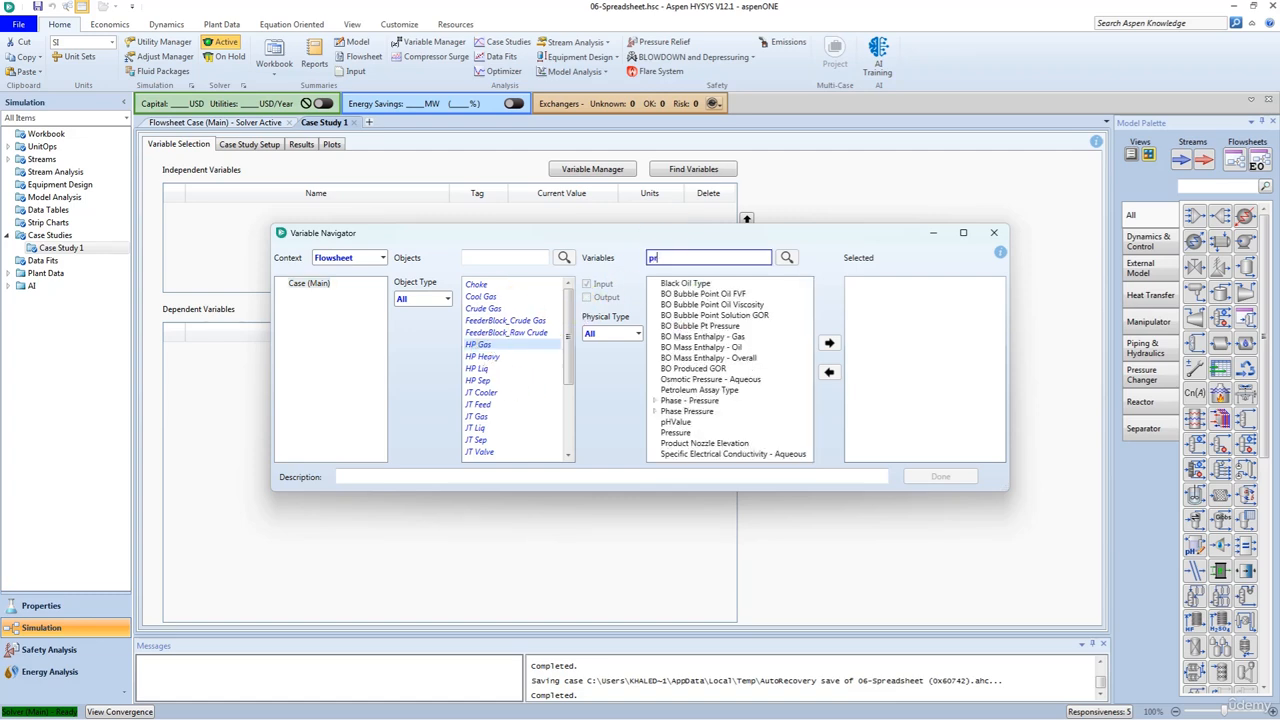
pyautogui.write('ess')
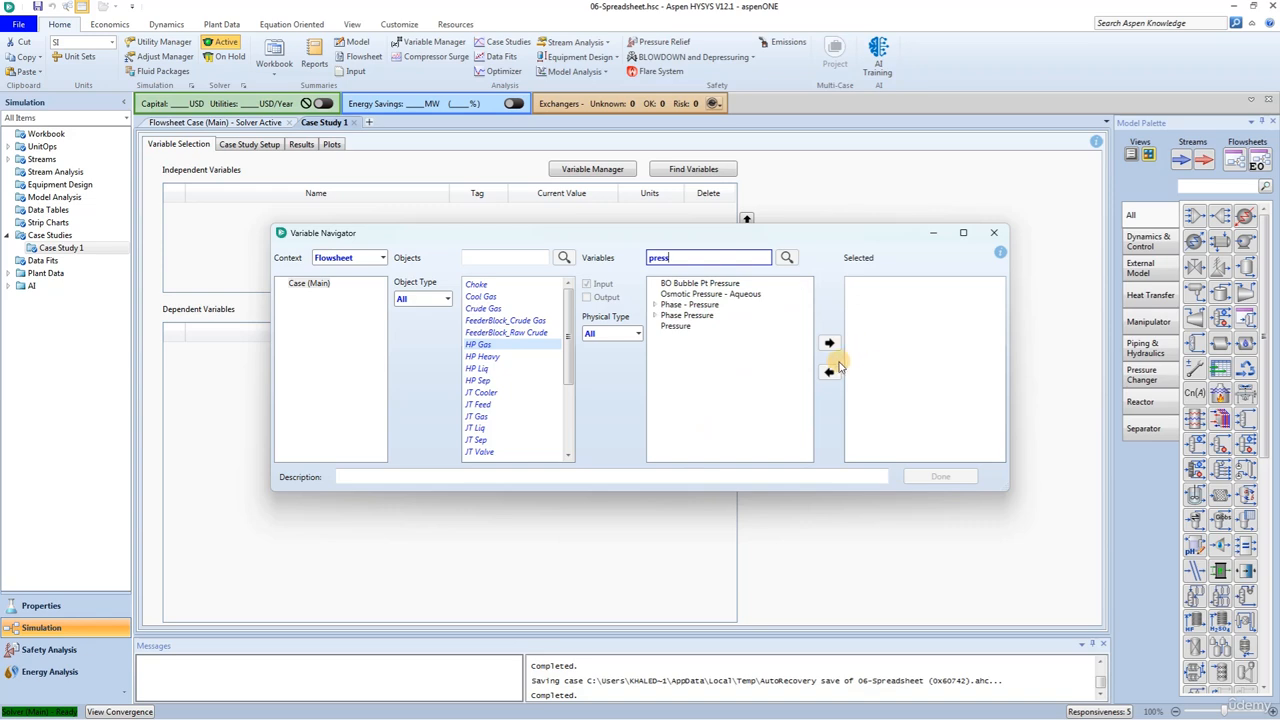
pyautogui.click(680, 327)
pyautogui.click(829, 343)
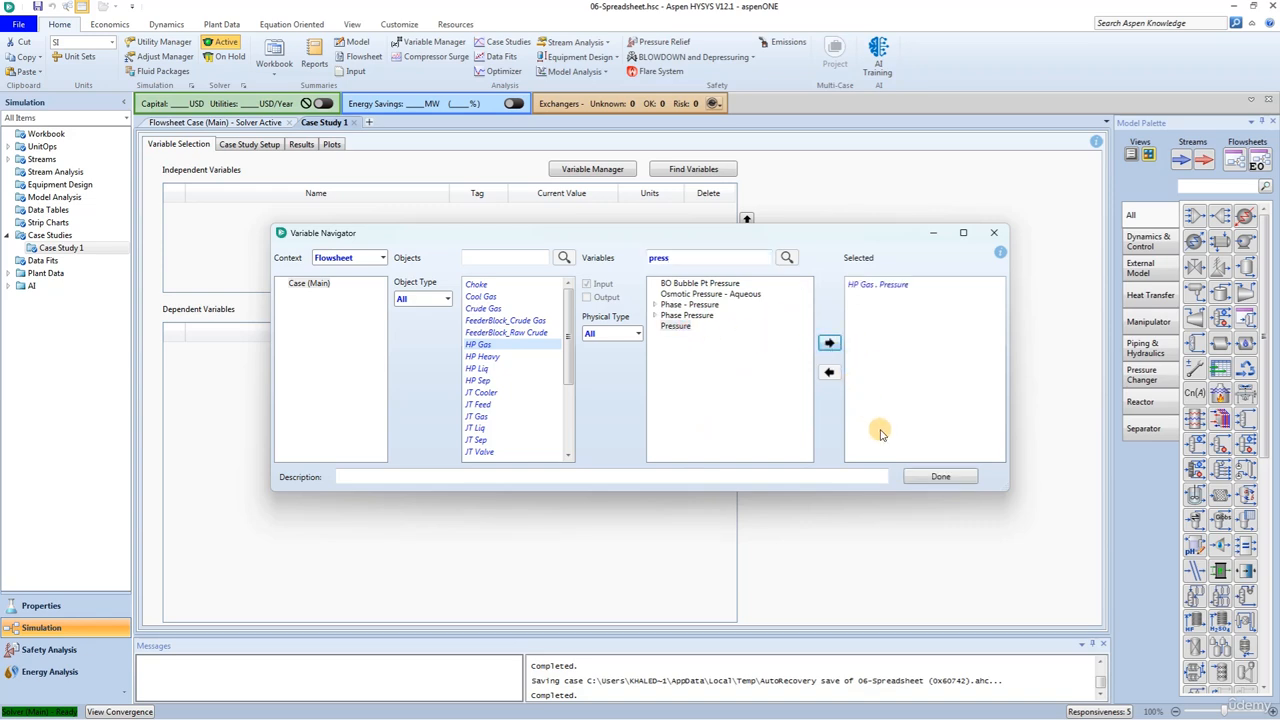
pyautogui.click(930, 479)
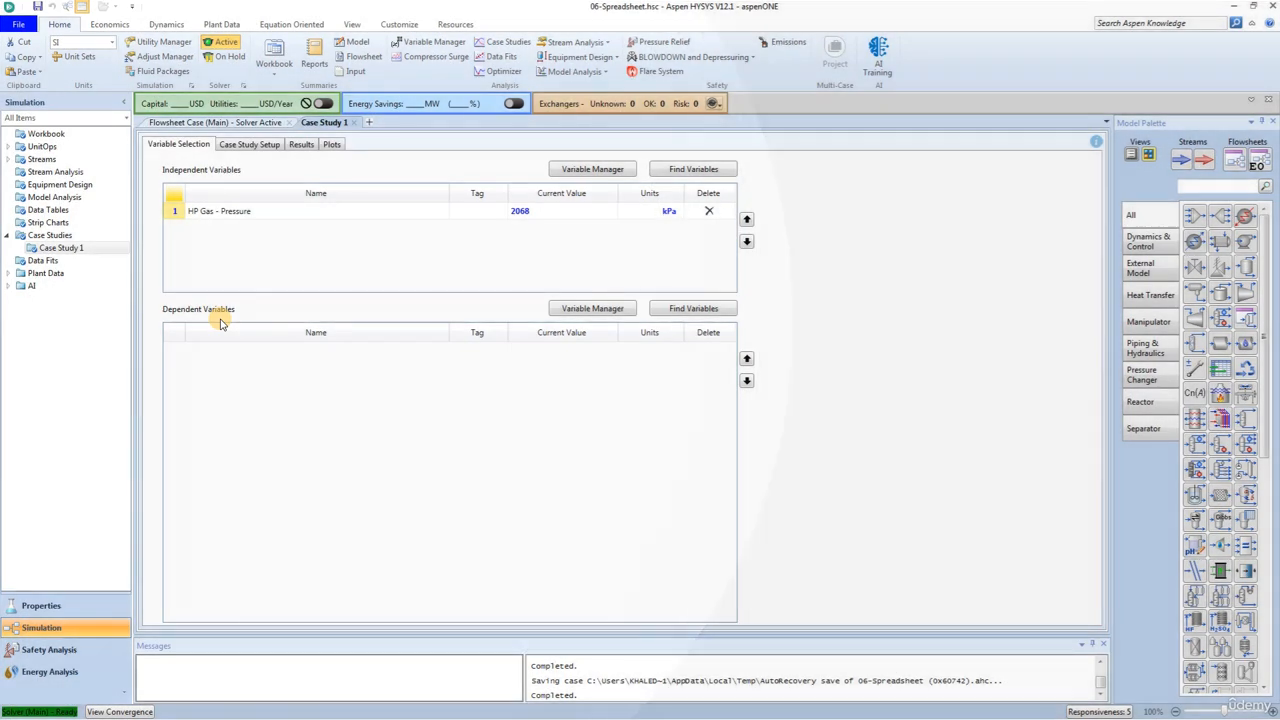
# - Select the Std Ideal Liq Vol Flow of the HP Liq stream as a dependent variable of the case study
pyautogui.click(693, 310)
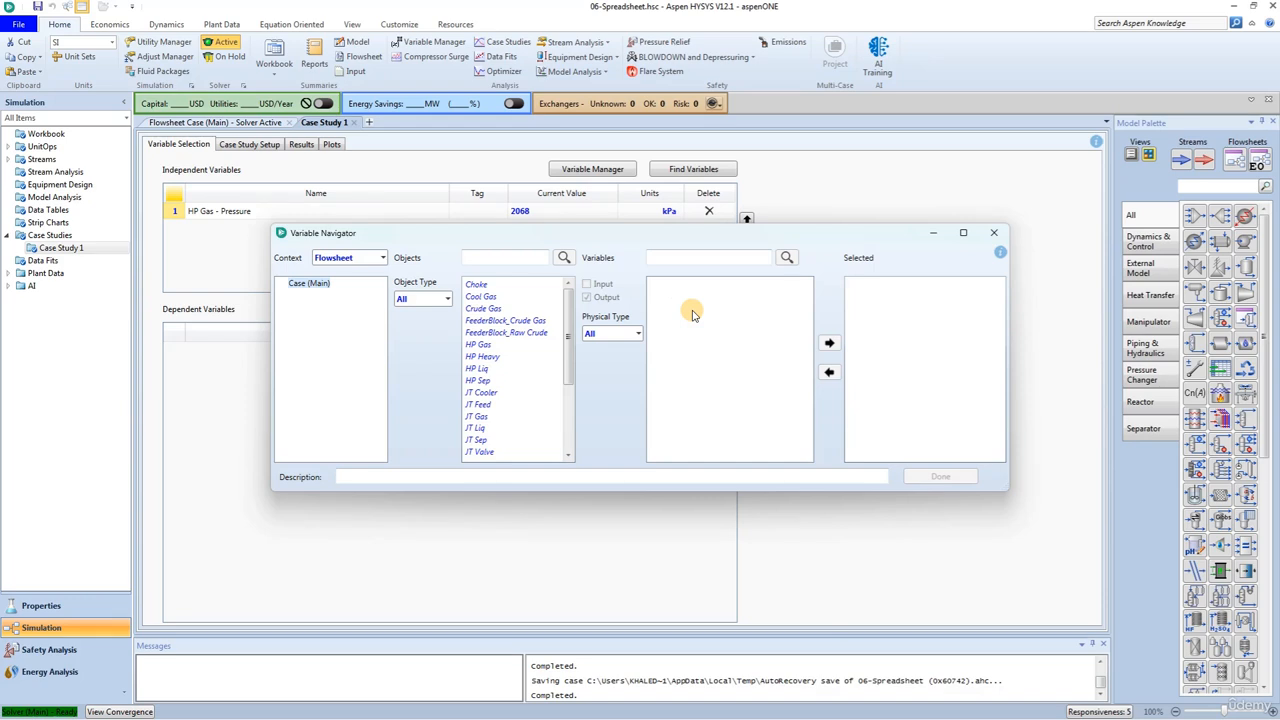
pyautogui.click(478, 368)
pyautogui.click(690, 259)
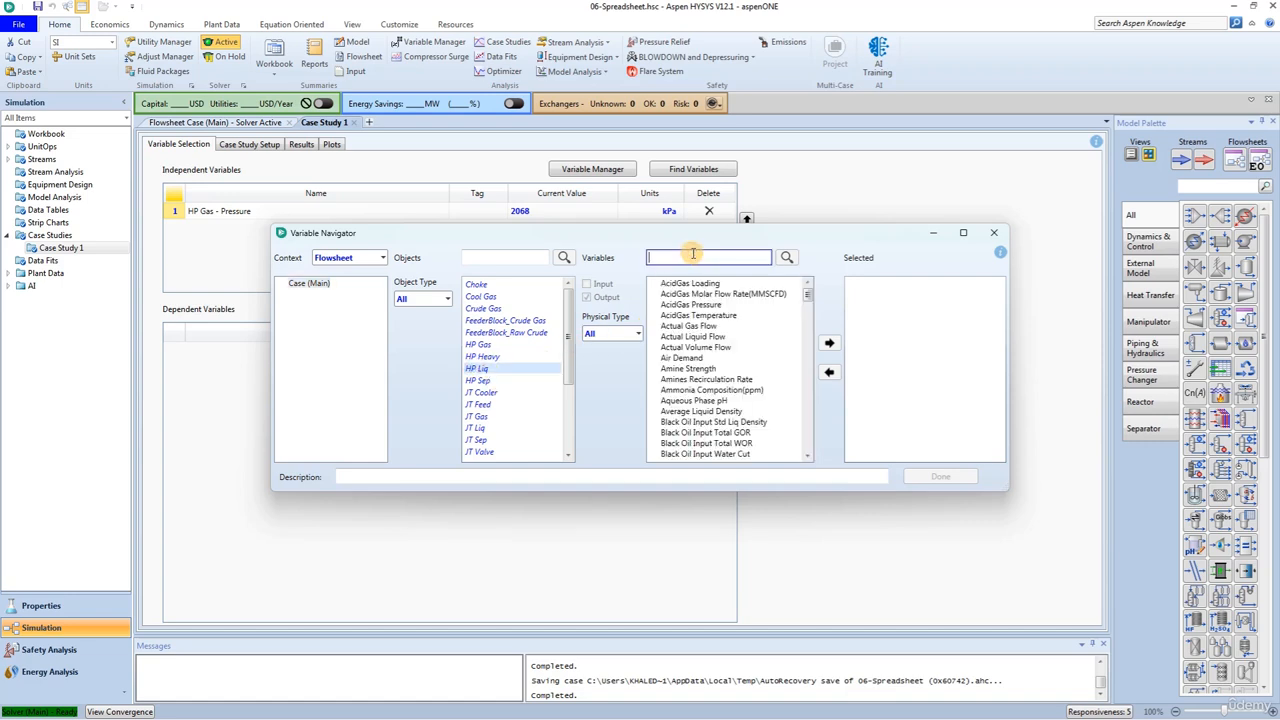
pyautogui.write('std ide')
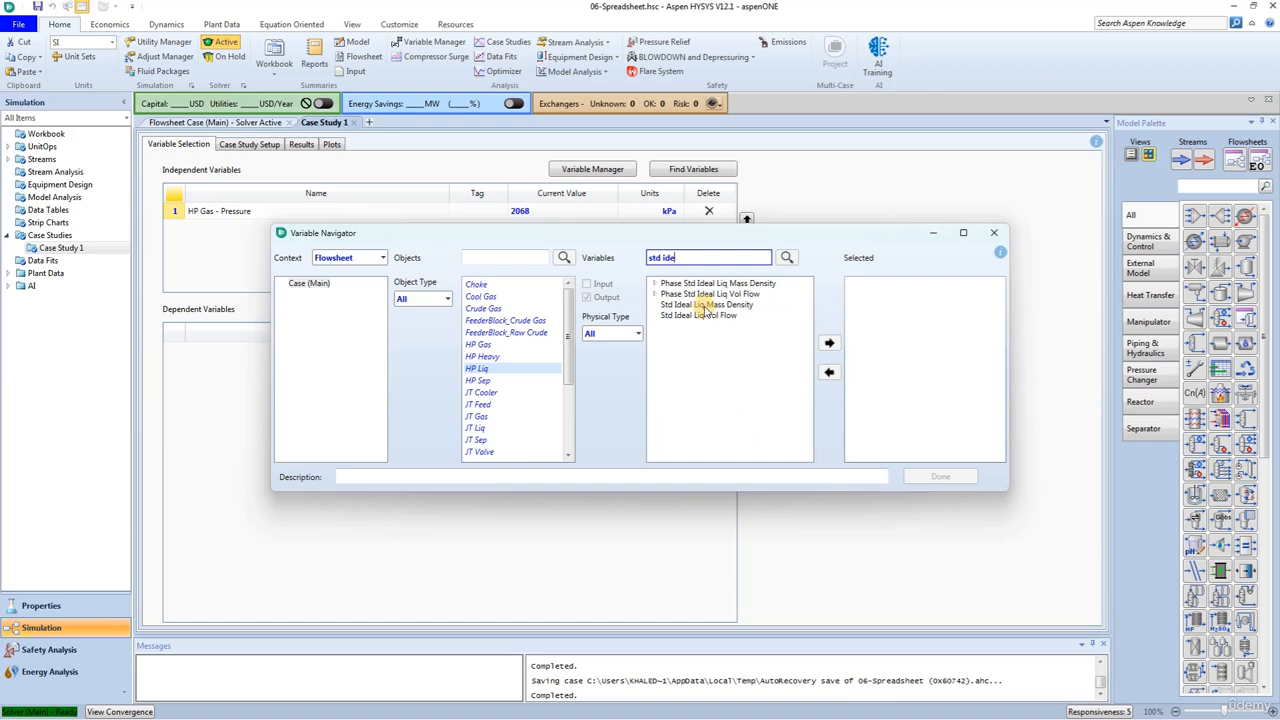
pyautogui.click(705, 315)
pyautogui.click(829, 343)
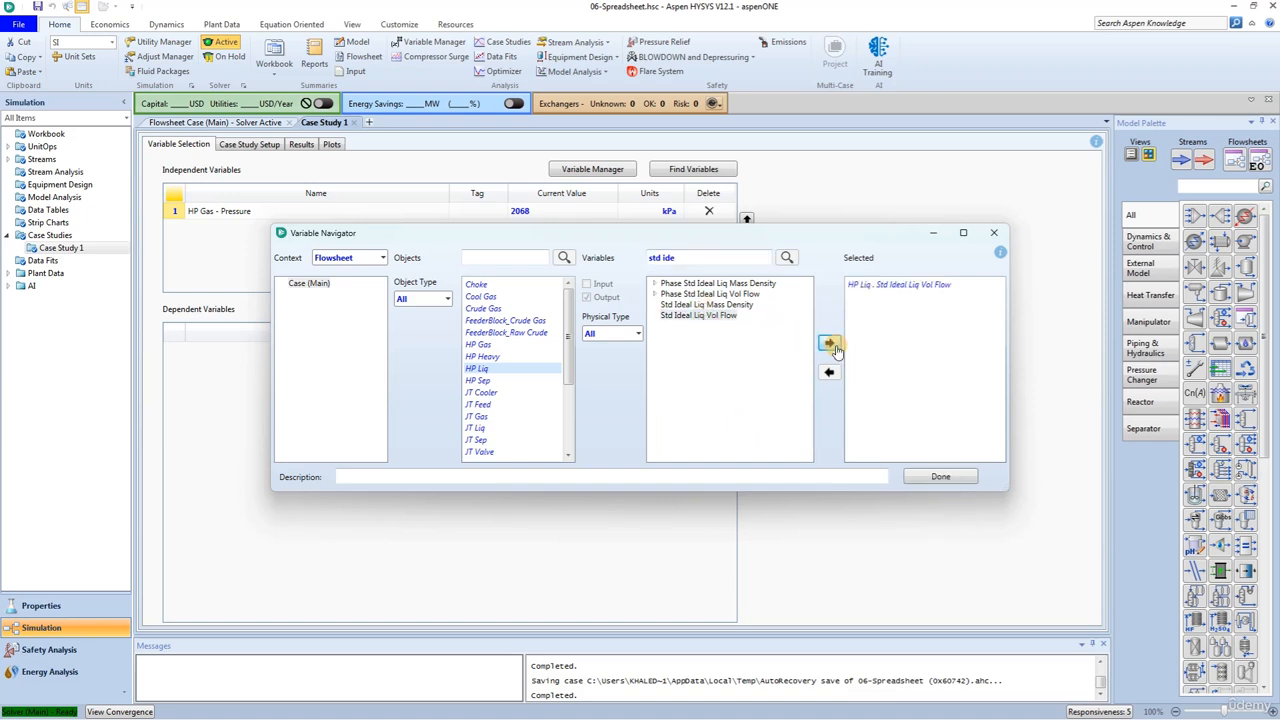
# - Include the HP Liq stream's Mass Density in the selection and add the selected dependent variables to the case study
pyautogui.click(705, 259)
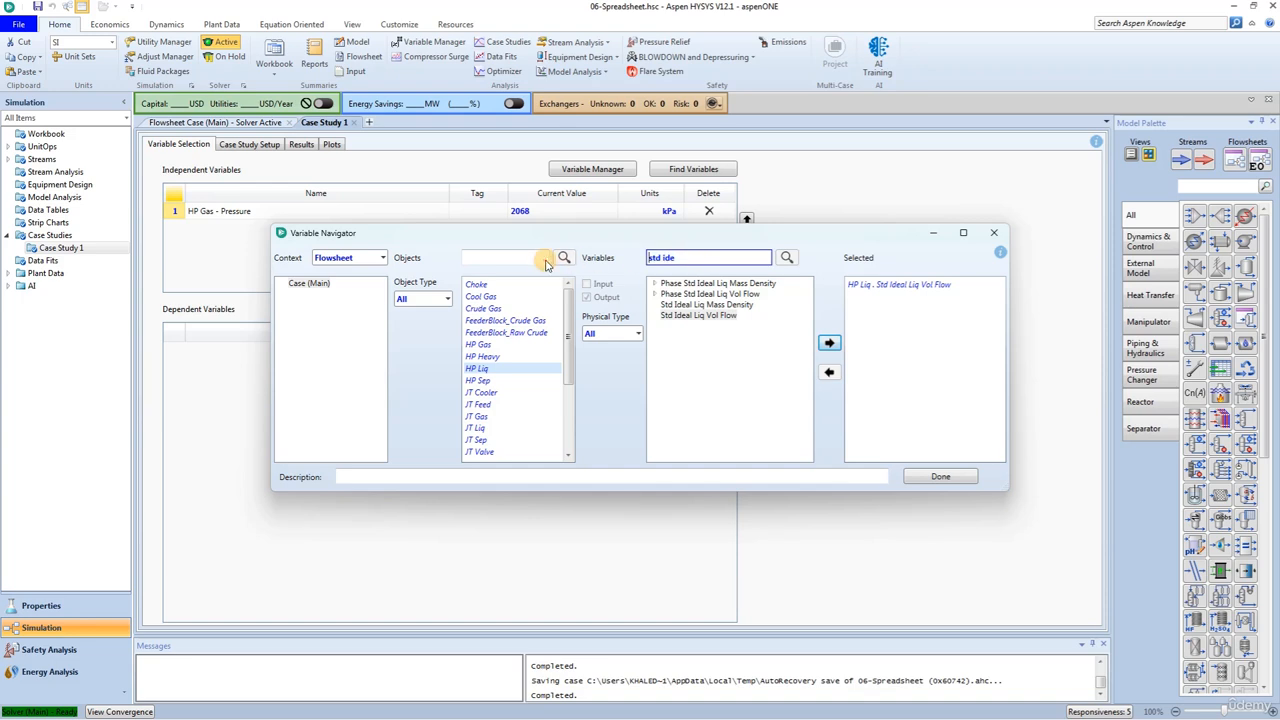
pyautogui.write('mass de')
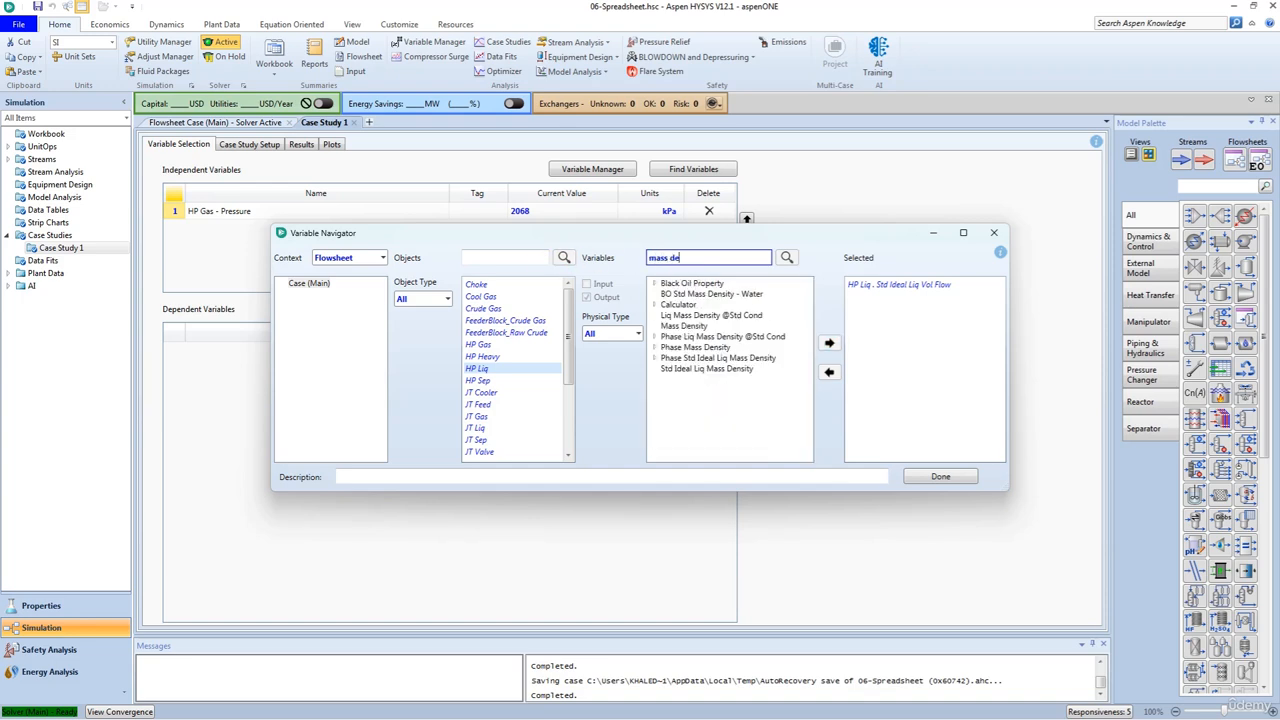
pyautogui.click(688, 326)
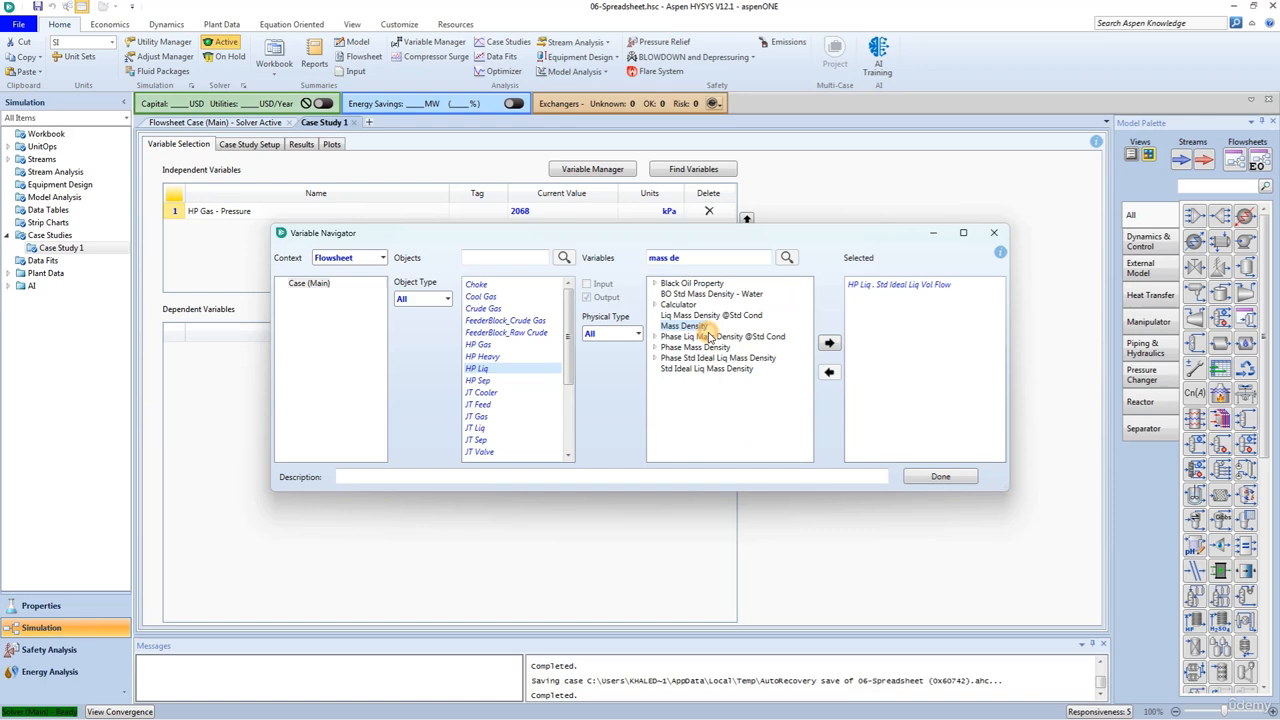
pyautogui.click(828, 344)
pyautogui.click(938, 476)
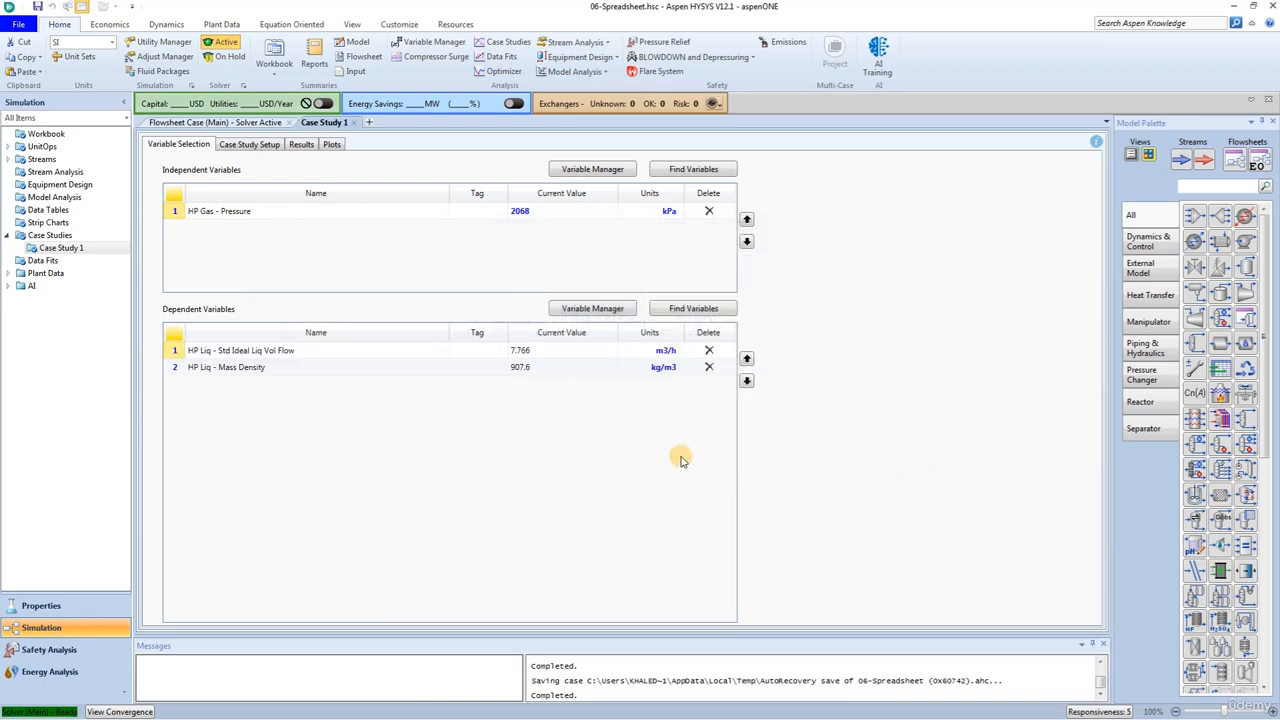
# - In the case study setup, set the HP Gas pressure range to start at 300 psia and end at 500 psia
pyautogui.click(252, 145)
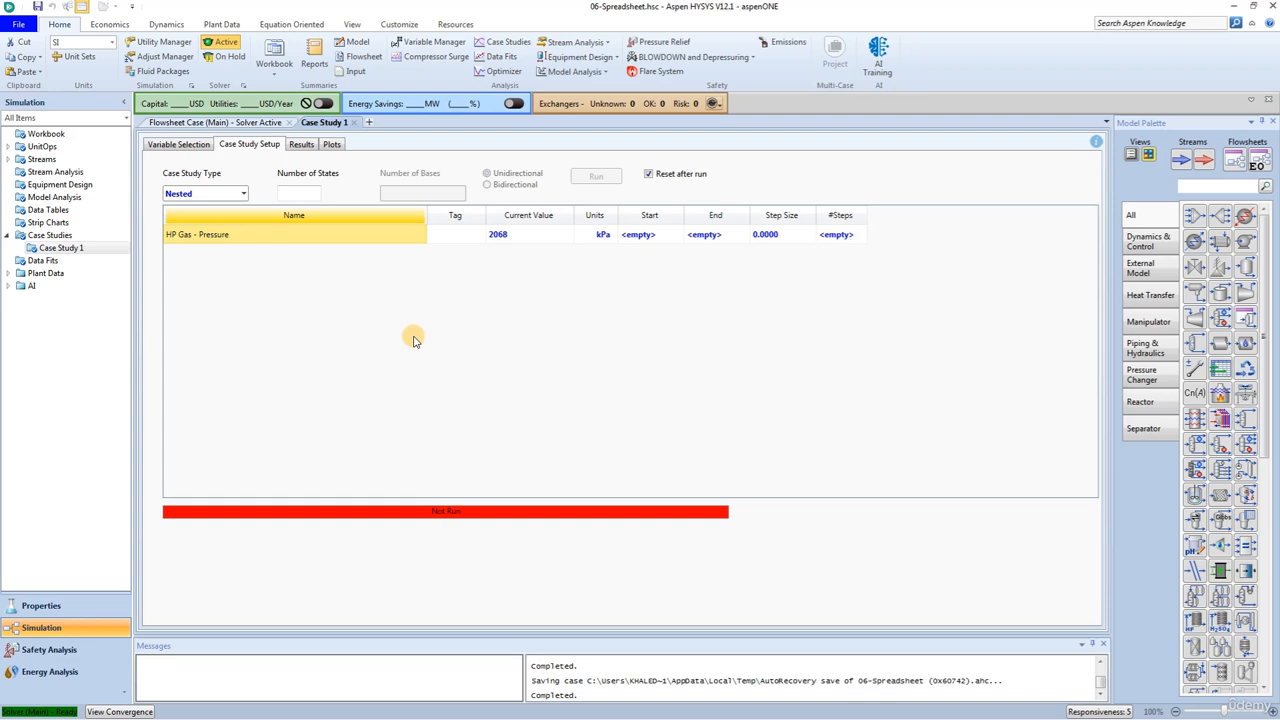
pyautogui.click(648, 236)
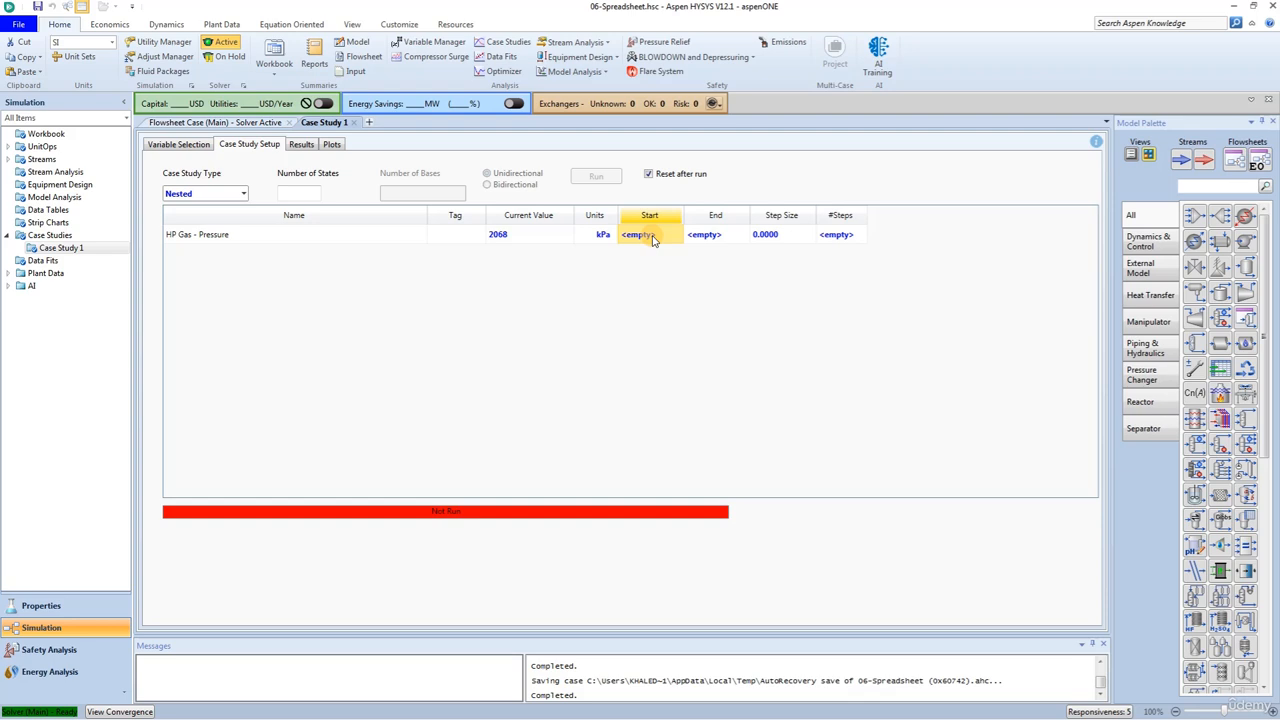
pyautogui.write('300')
pyautogui.click(611, 234)
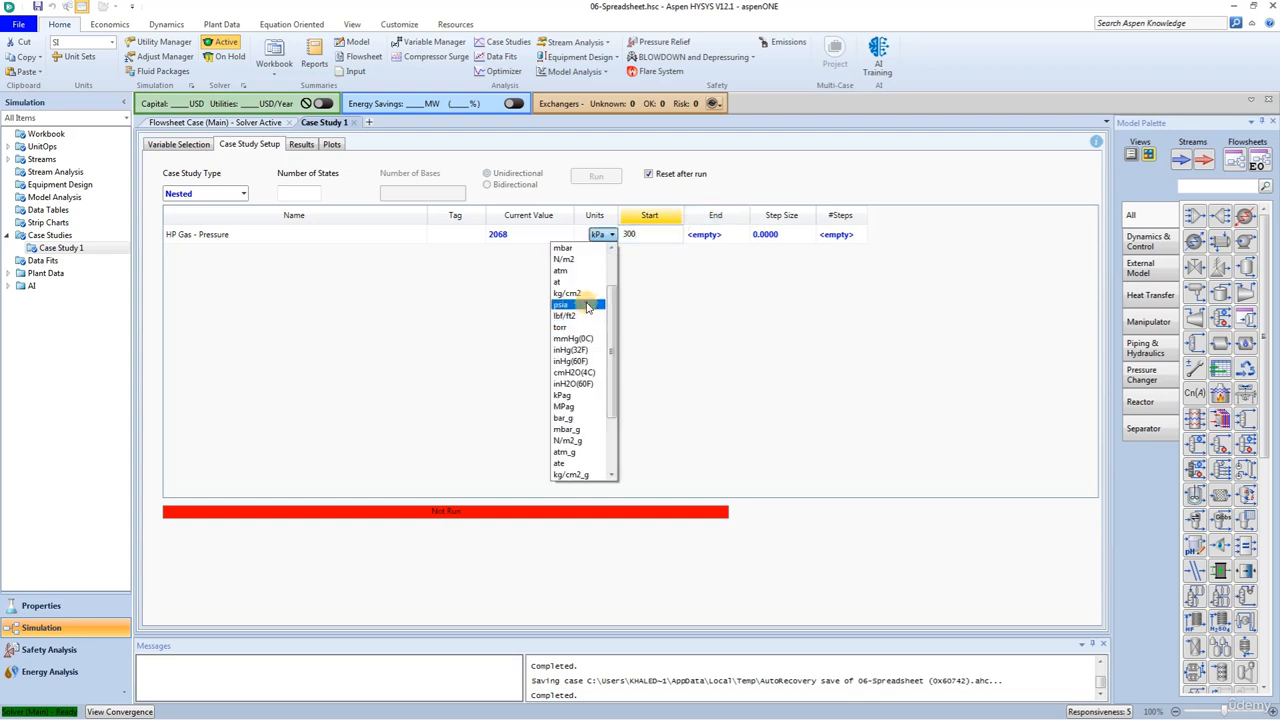
pyautogui.click(587, 307)
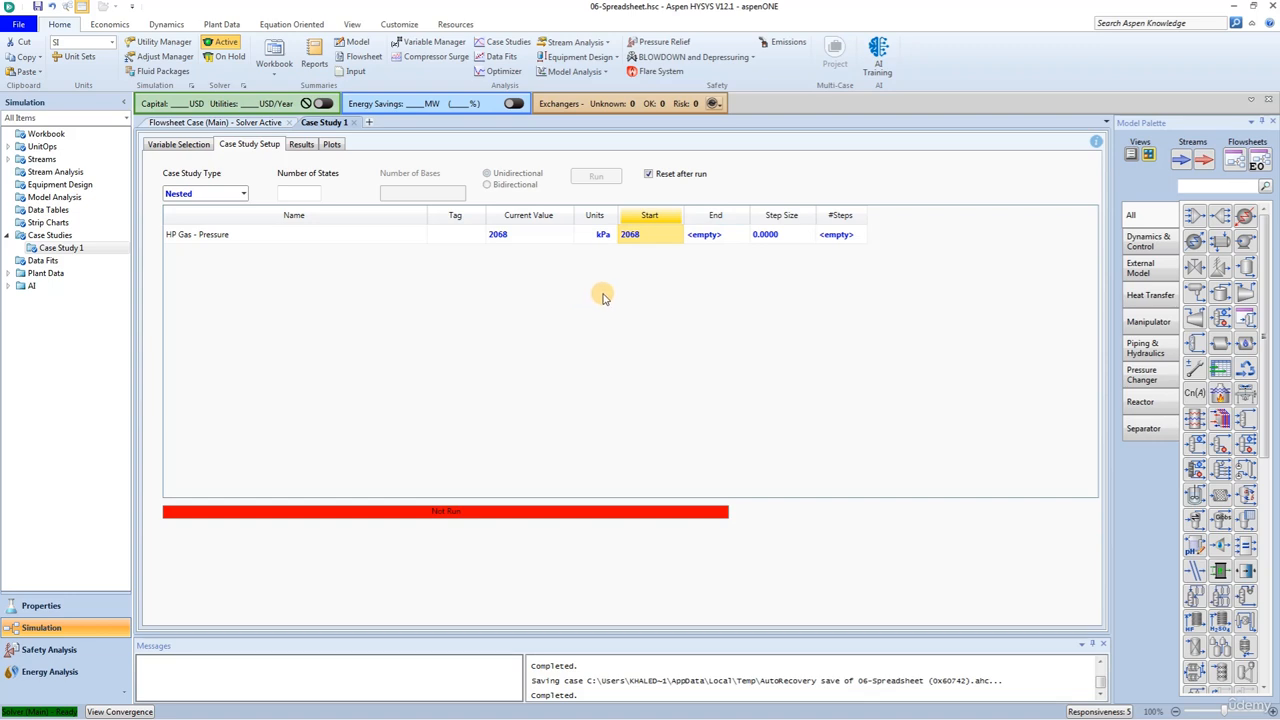
pyautogui.click(710, 238)
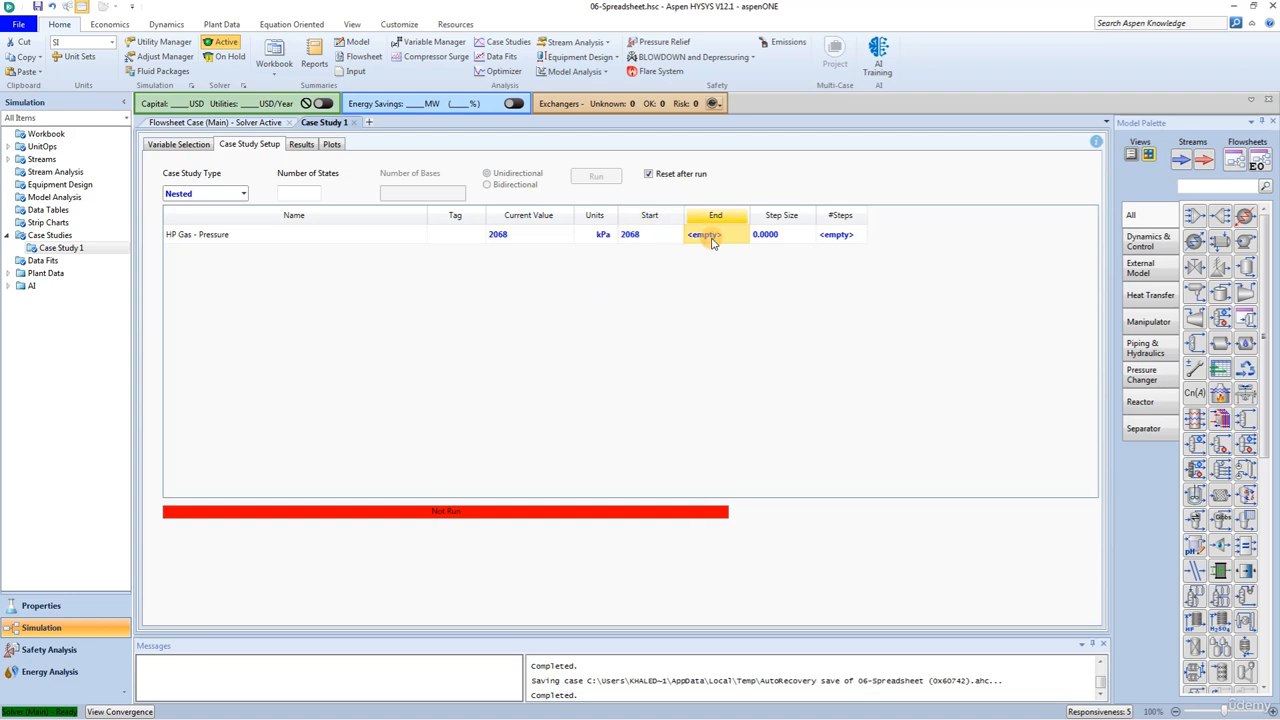
pyautogui.write('500')
pyautogui.click(678, 234)
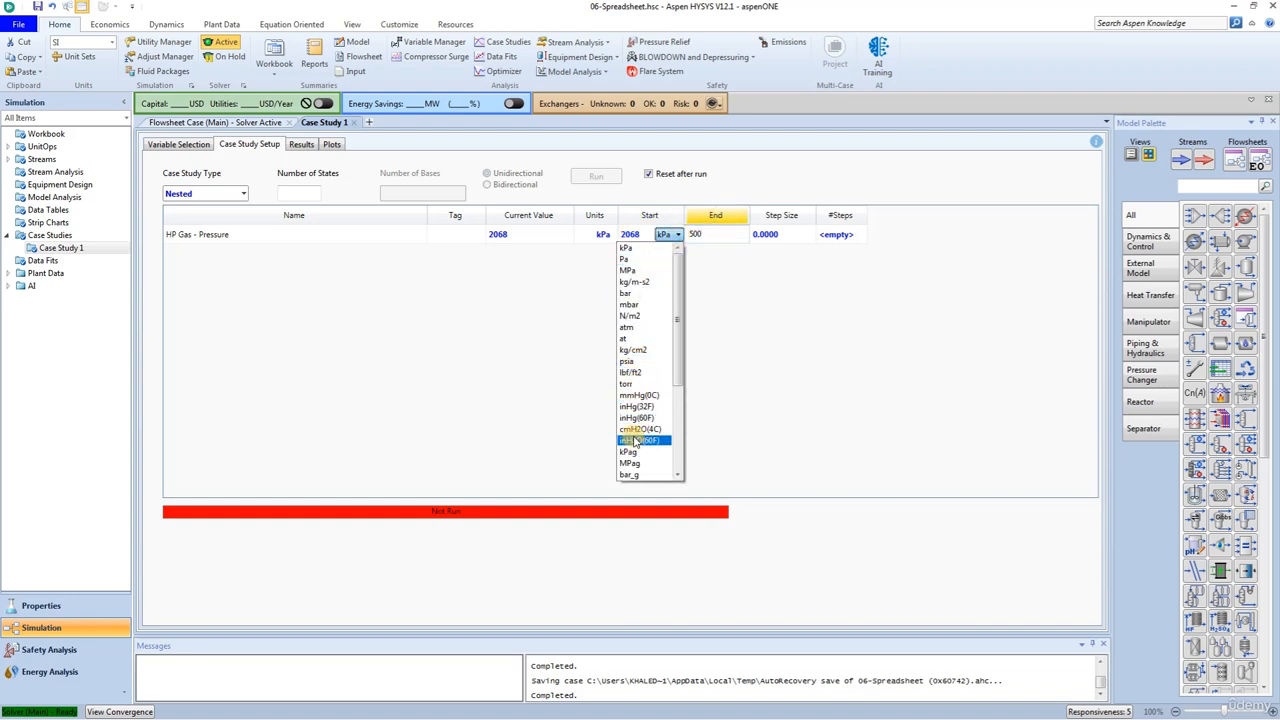
pyautogui.click(630, 361)
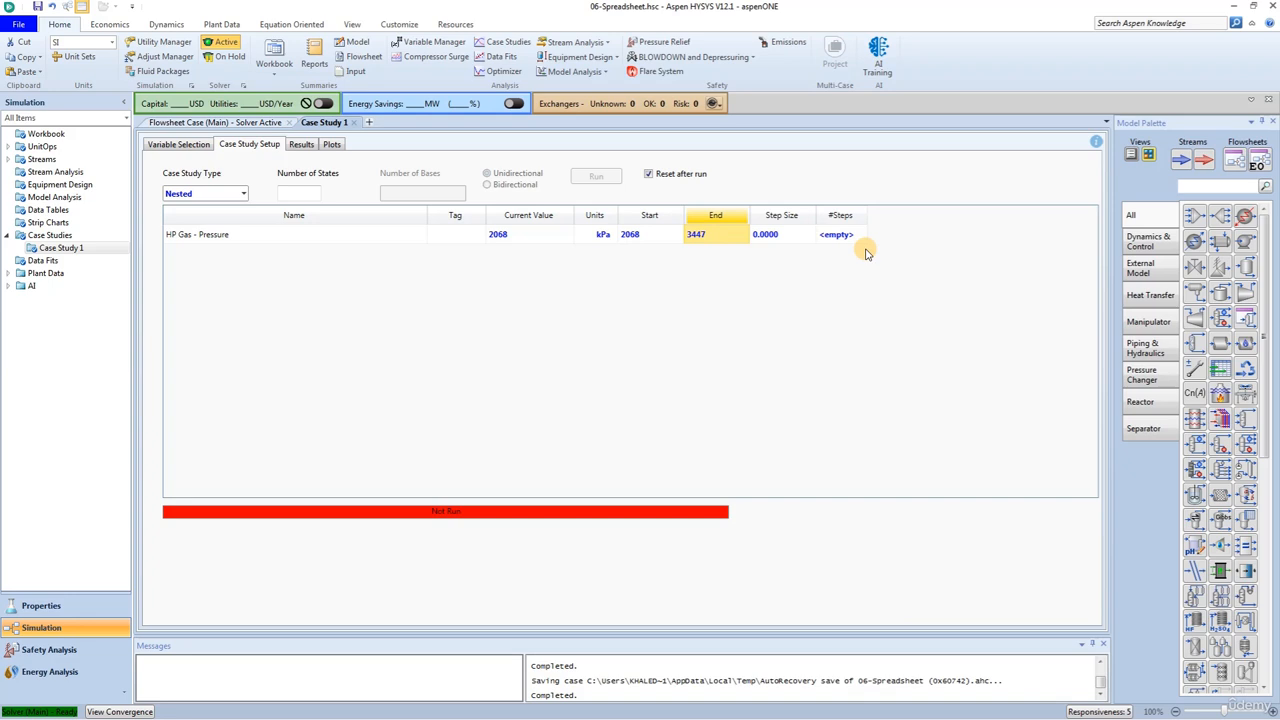
# - Set the step size of the HP Gas pressure variable to 50 psi
pyautogui.click(790, 236)
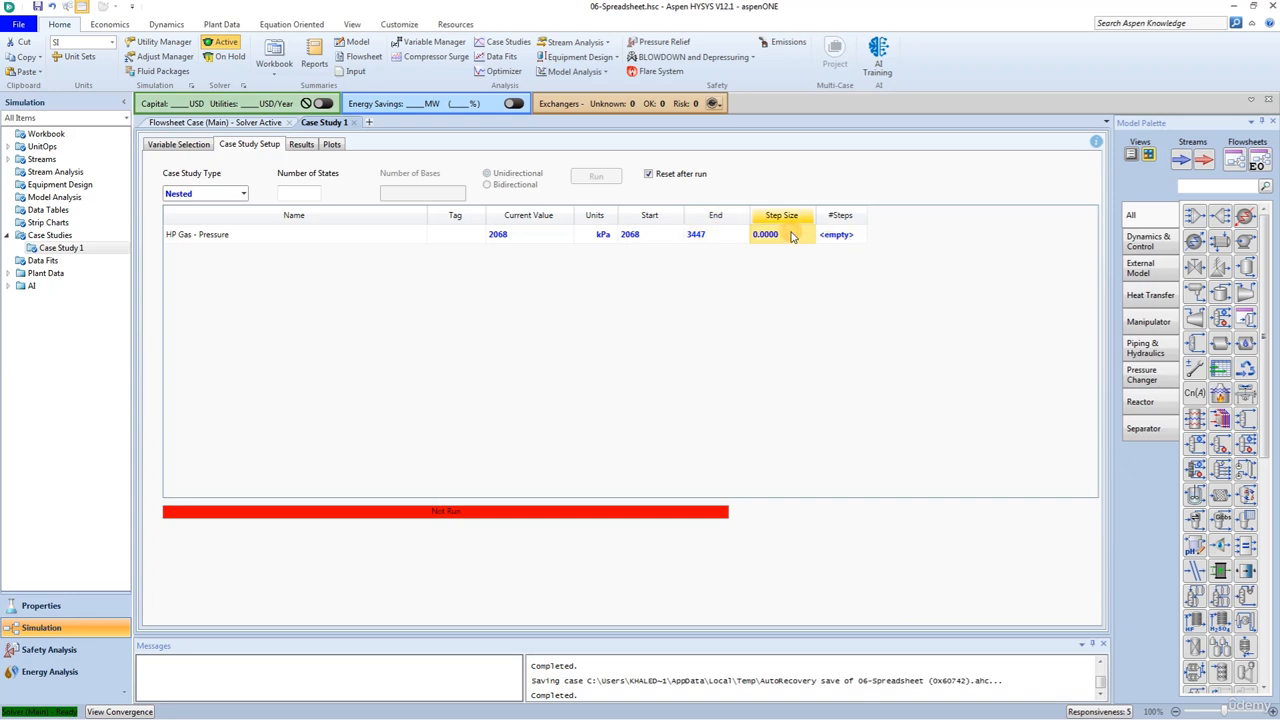
pyautogui.write('50')
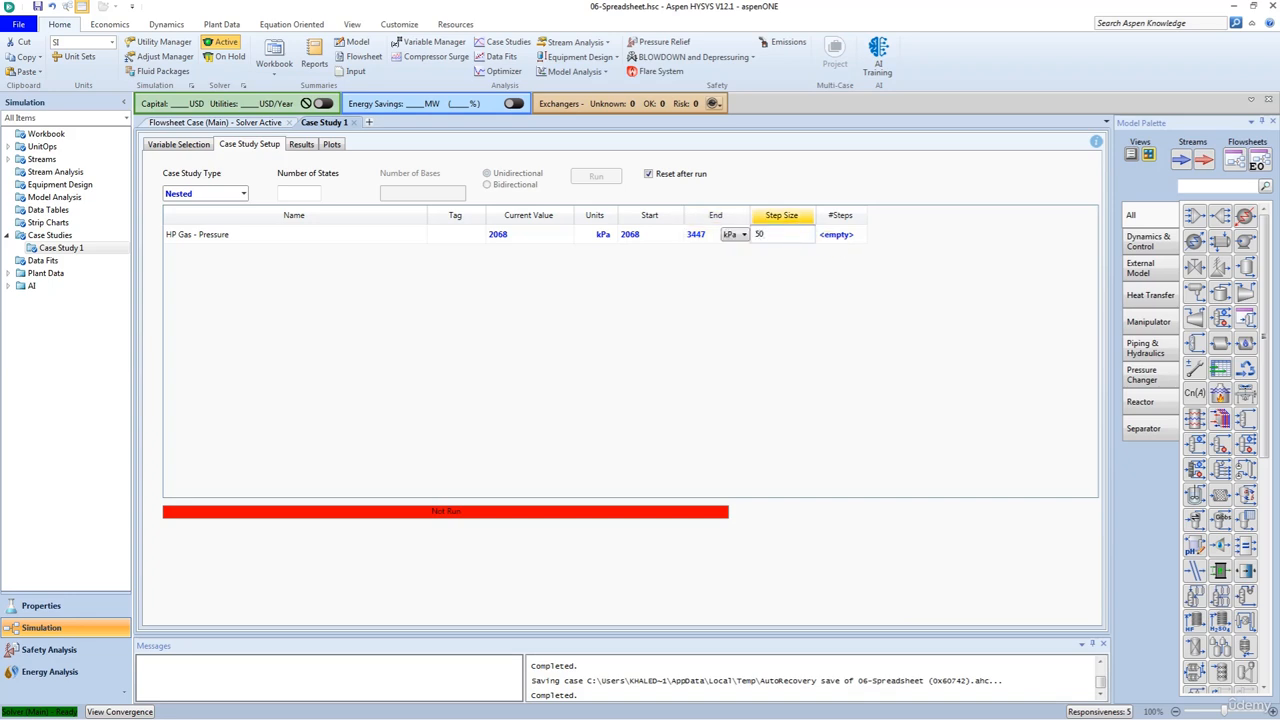
pyautogui.click(727, 233)
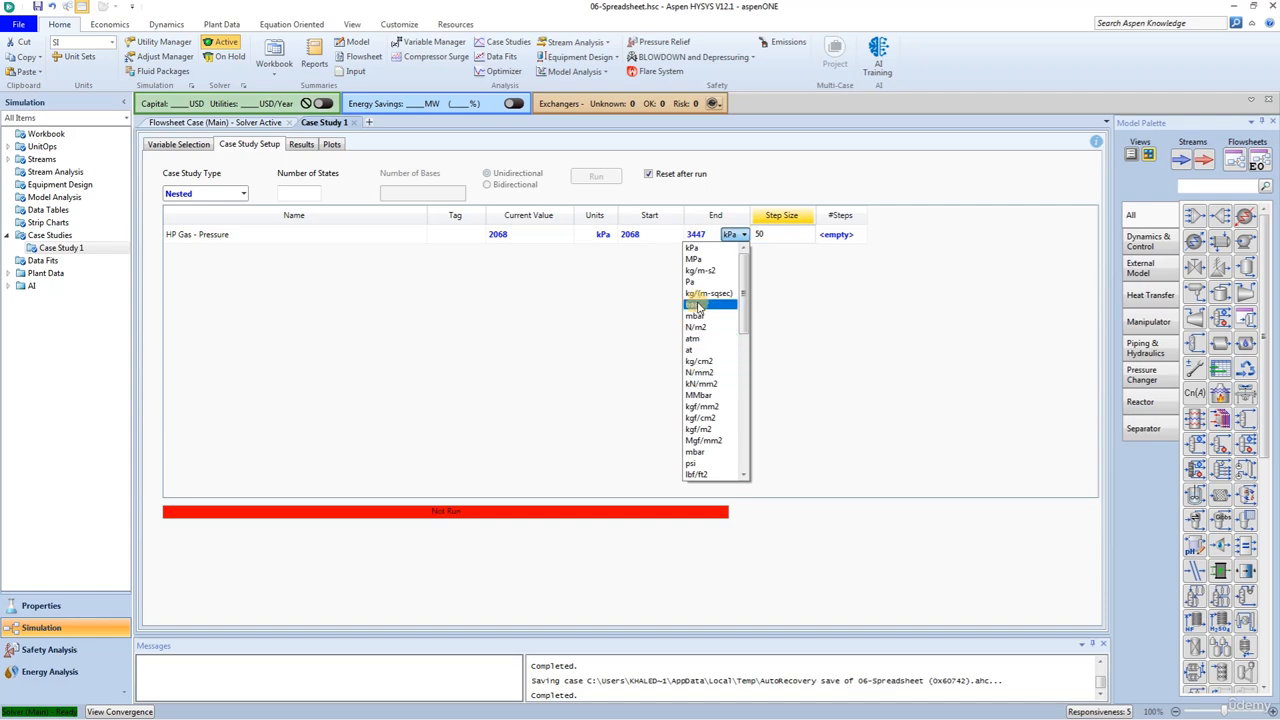
pyautogui.click(700, 463)
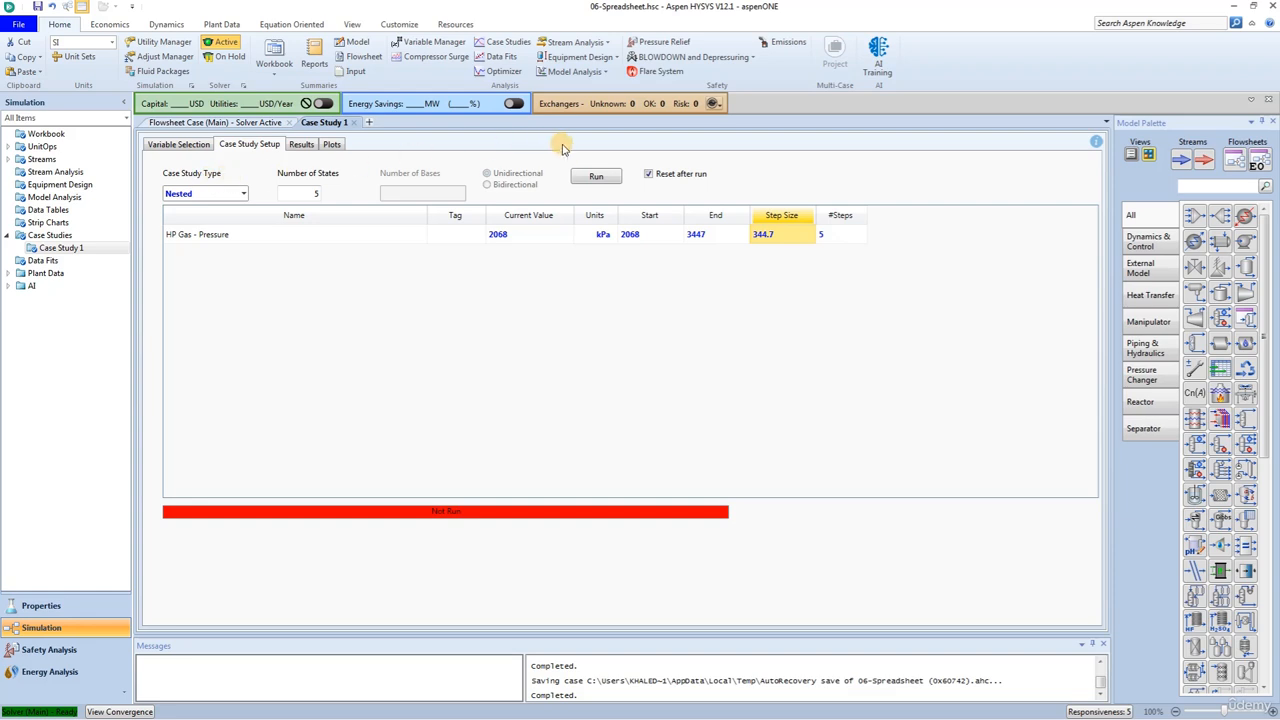
# - Run the case study, then view its results table and the plot of HP Liq Std Ideal Liq Vol Flow against HP Gas pressure
pyautogui.click(597, 177)
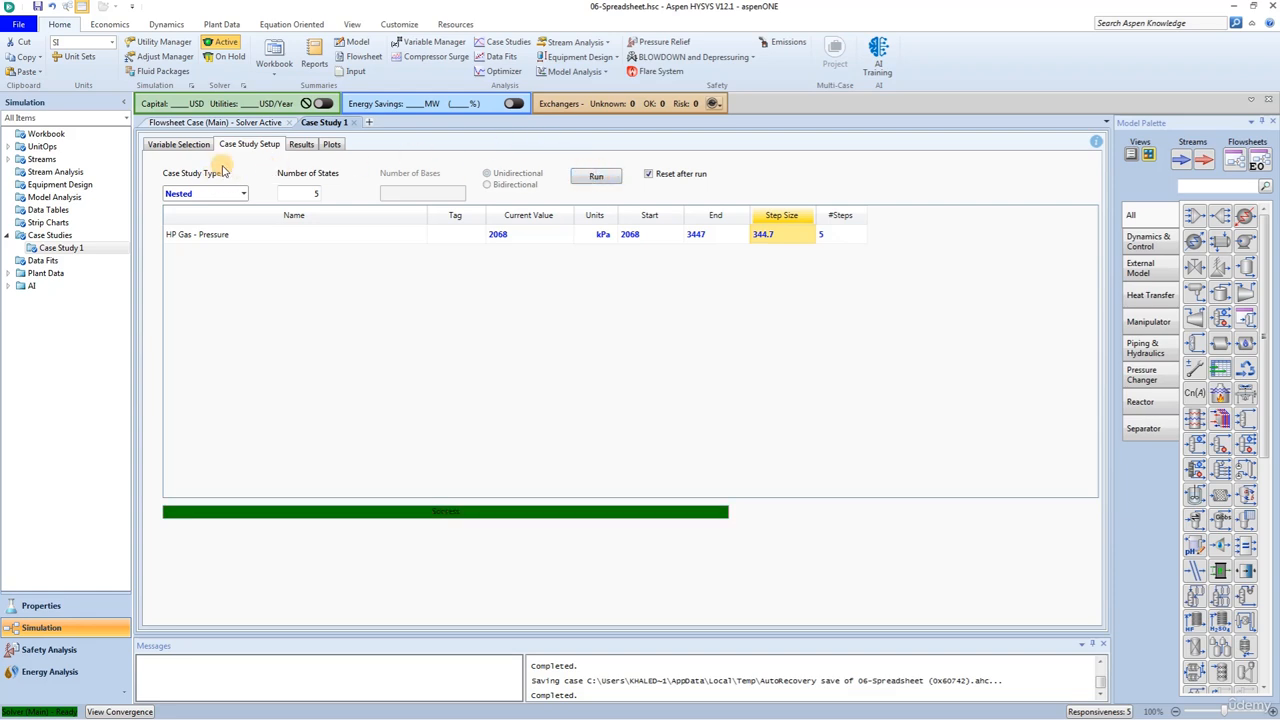
pyautogui.click(302, 147)
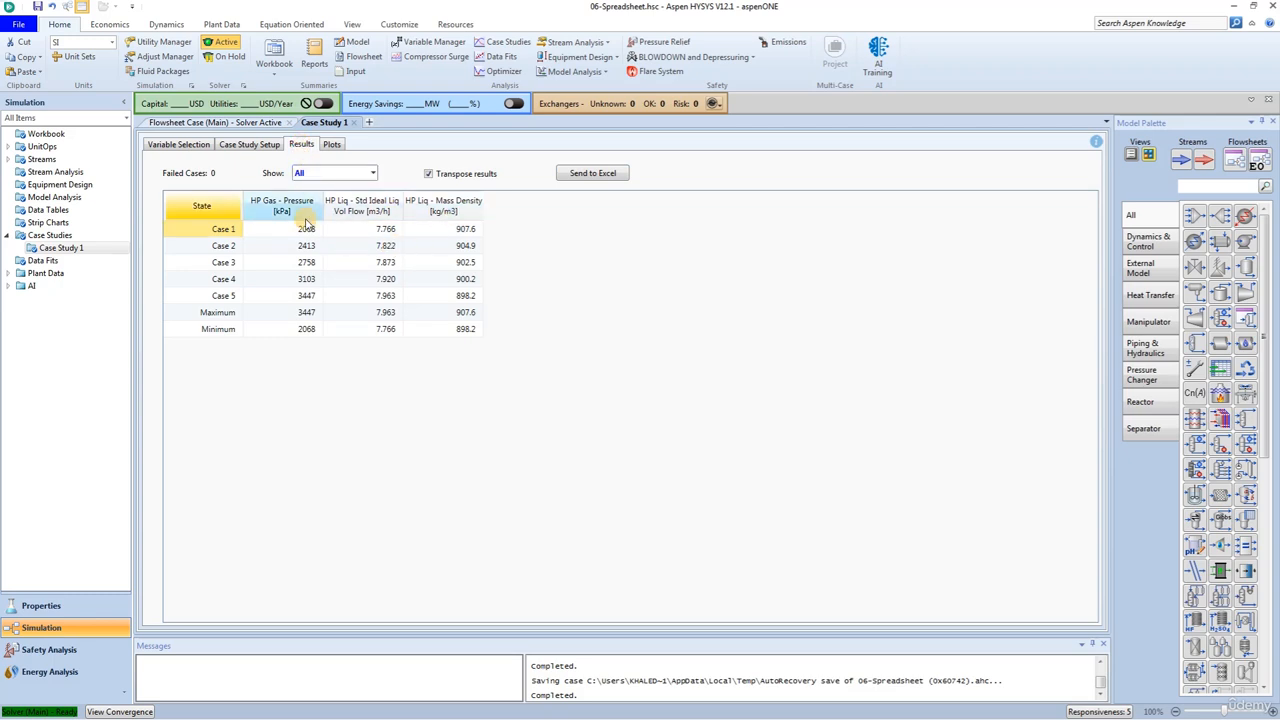
pyautogui.click(332, 145)
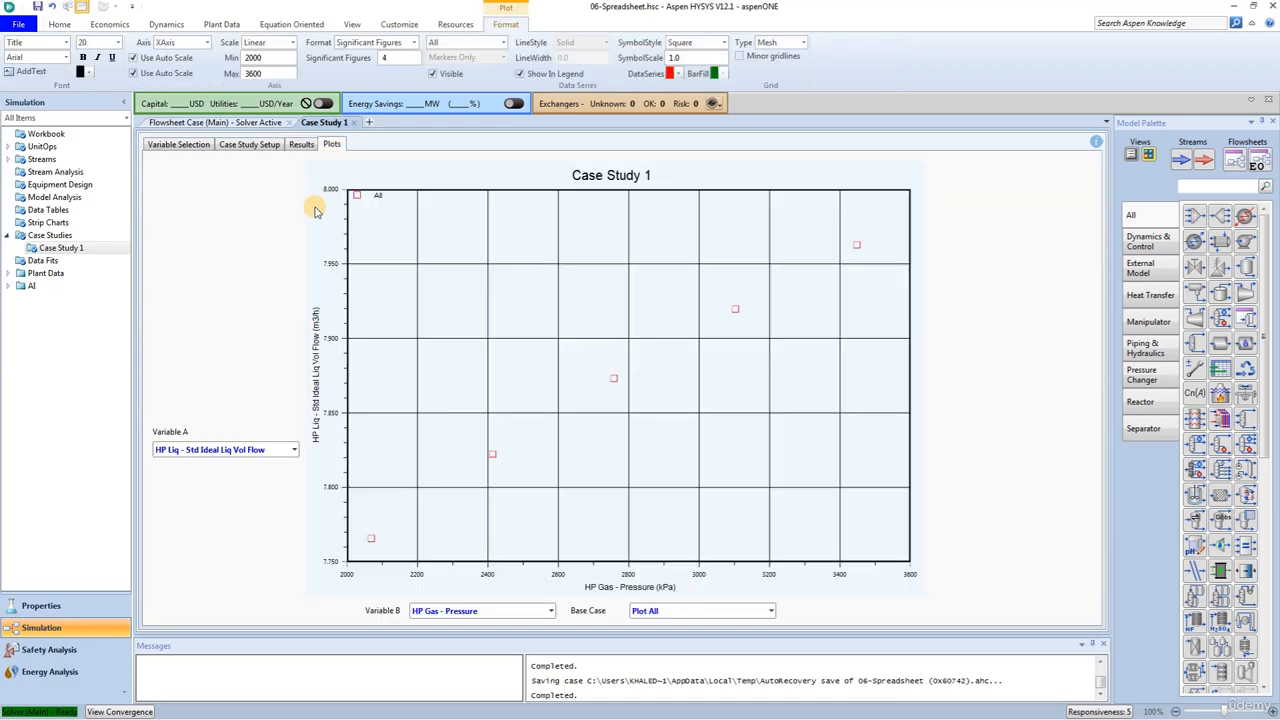